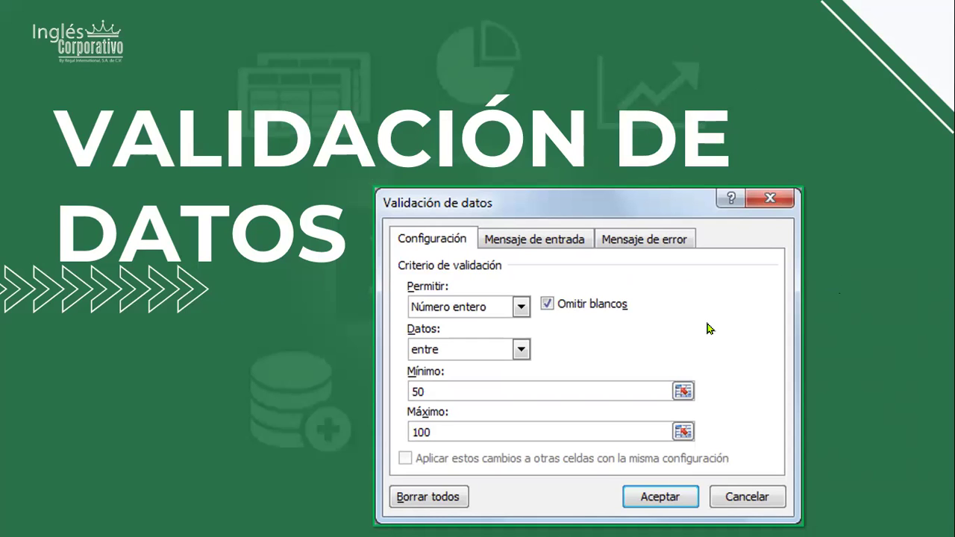
Advance the slideshow past the title slide to the next slide.
left_click(818, 346)
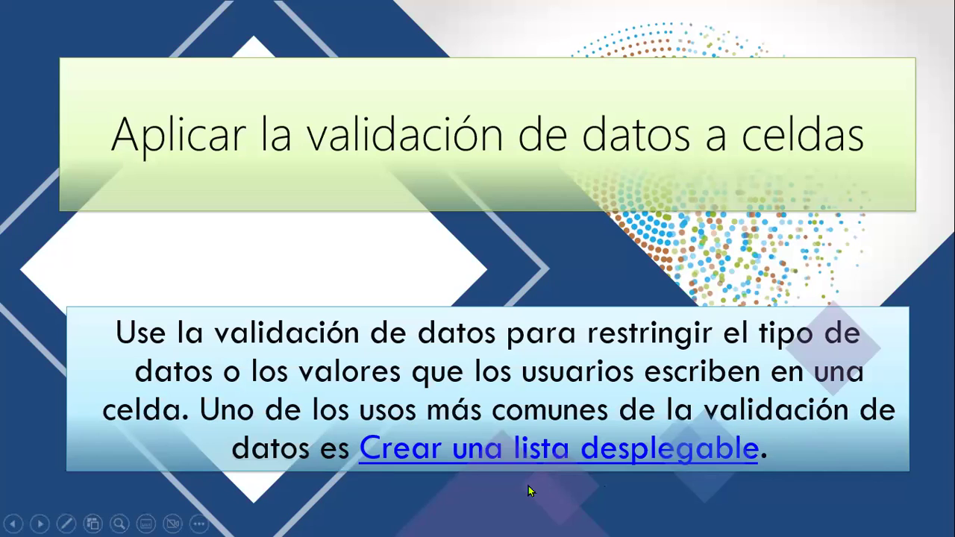
Advance the slideshow to the slide with steps 1–3 and the Data Tools ribbon screenshot.
left_click(580, 241)
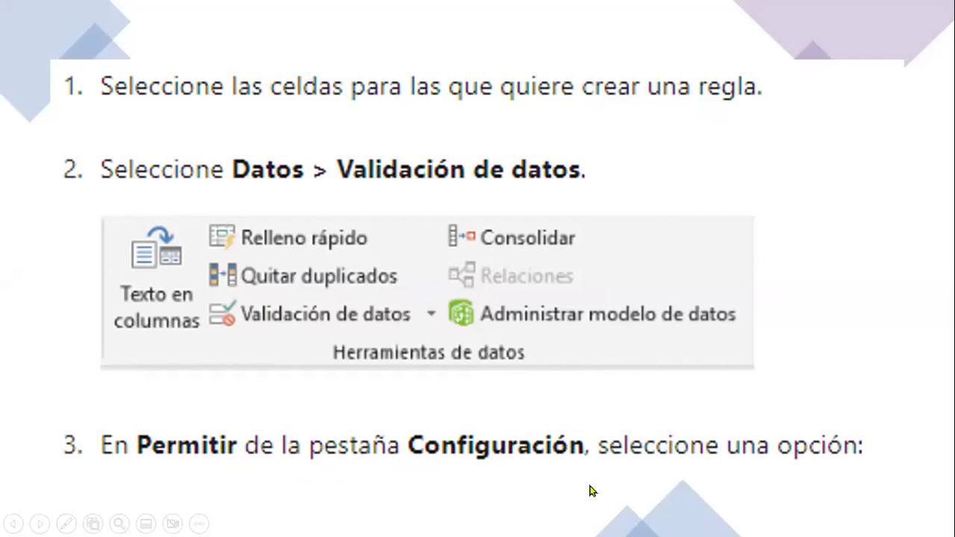
Advance the slideshow to the slide listing the validation types, Número entero through Personalizado.
left_click(795, 312)
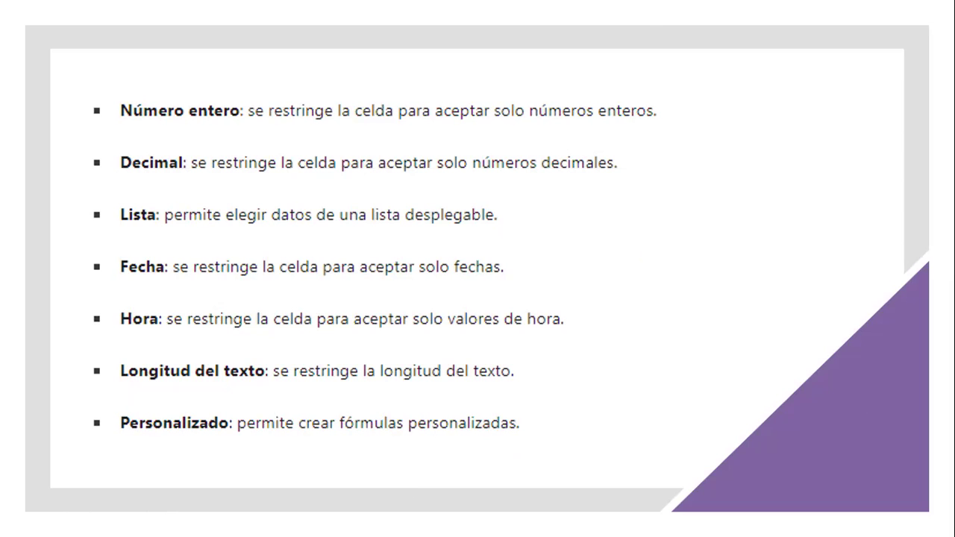
Advance the slideshow to the slide with steps 4–9 covering Mensaje de entrada and Alerta de error.
key("Right")
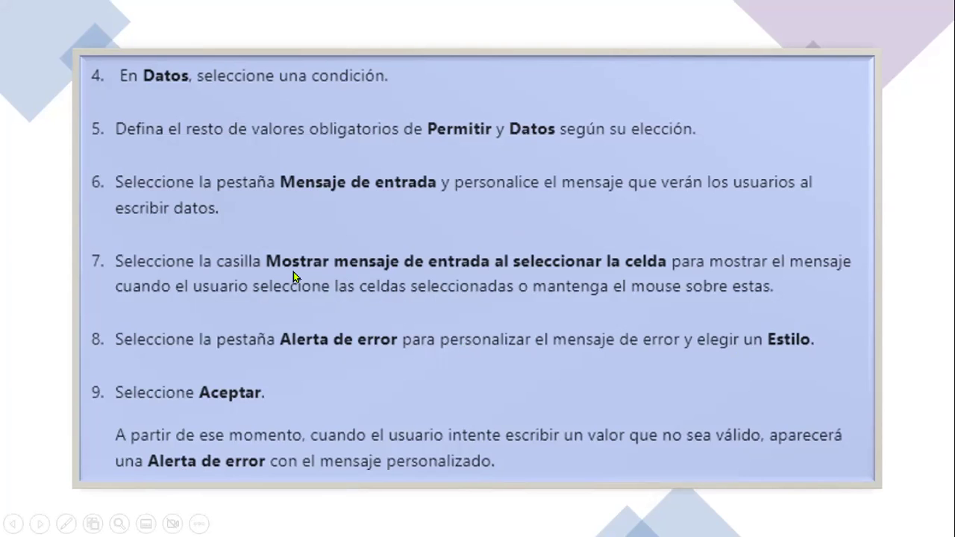
Advance the slideshow to the EJEMPLOS title slide.
left_click(352, 294)
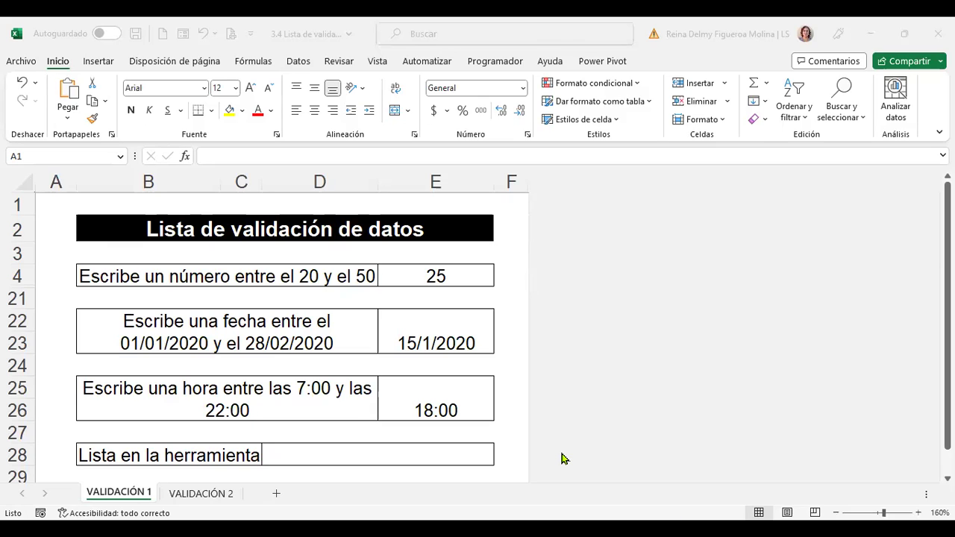
Switch to the Excel workbook, return to cell A1, and bring up the File backstage Home page.
left_click(468, 207)
key("ctrl+Home")
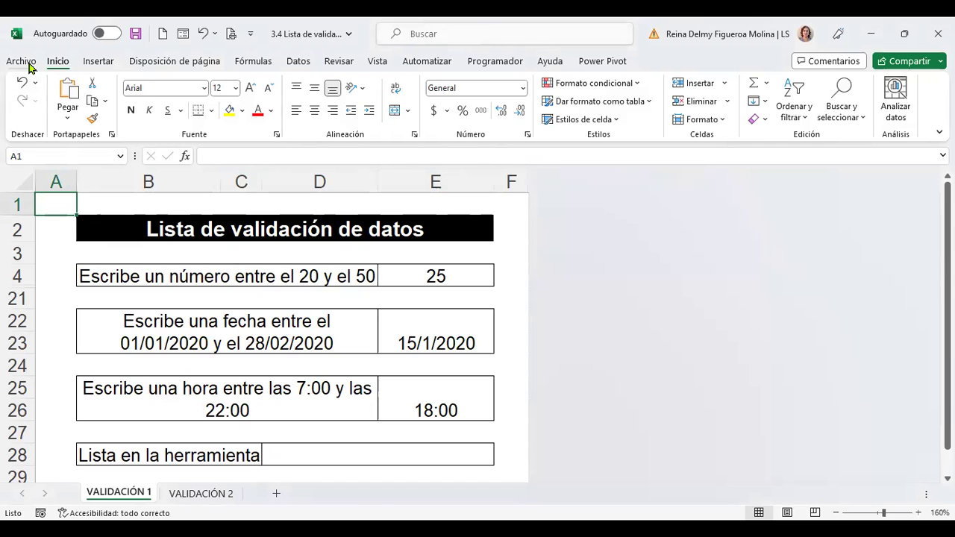
left_click(30, 68)
key("Escape")
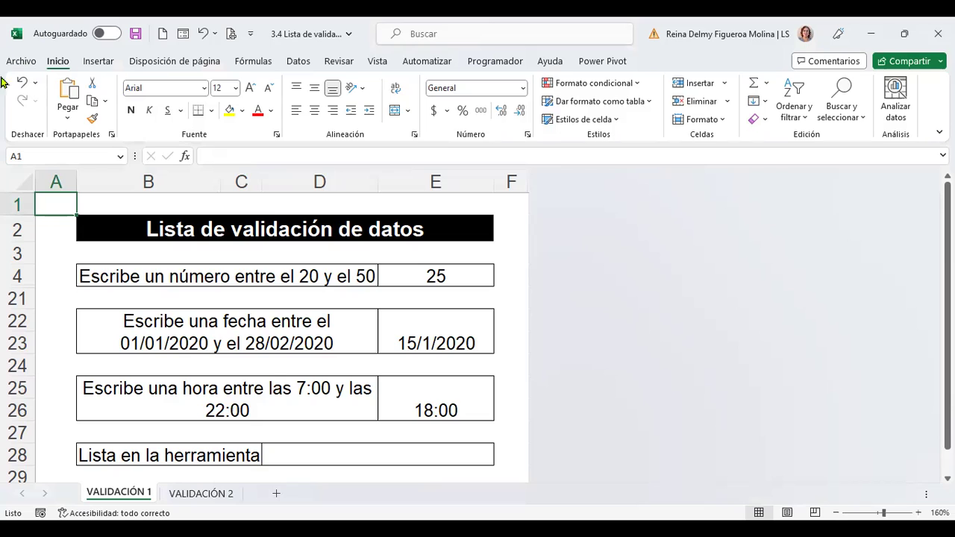
left_click(24, 63)
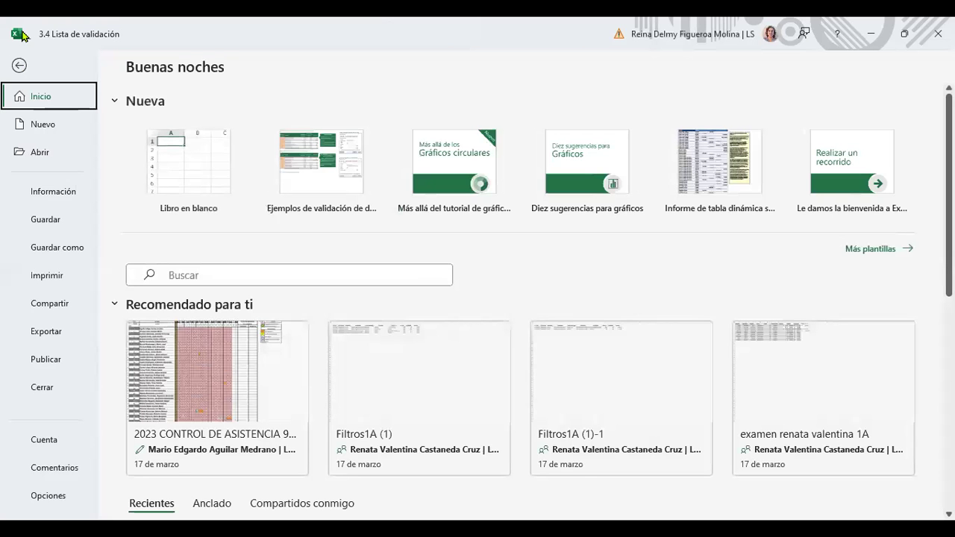
Open Excel Options at the Avanzadas page and review the editing settings.
left_click(60, 500)
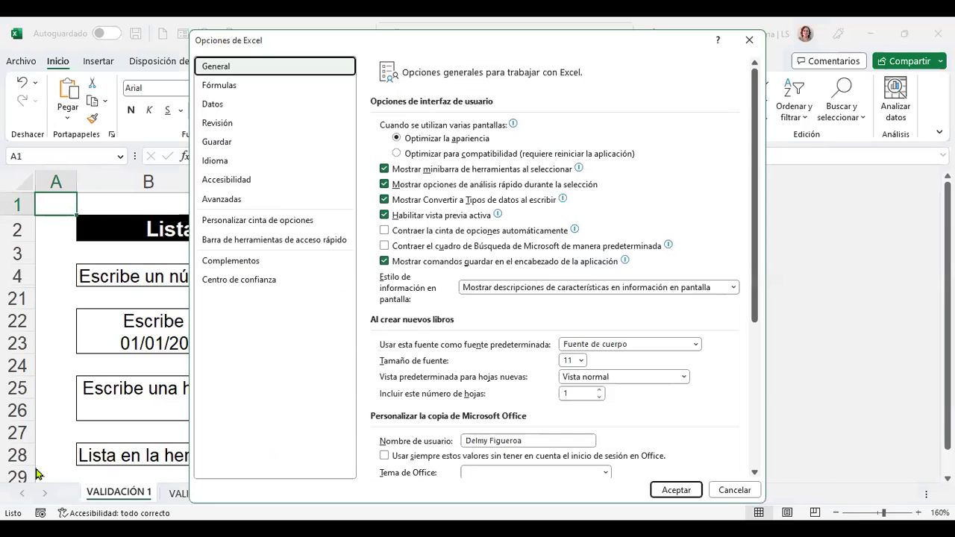
left_click(222, 203)
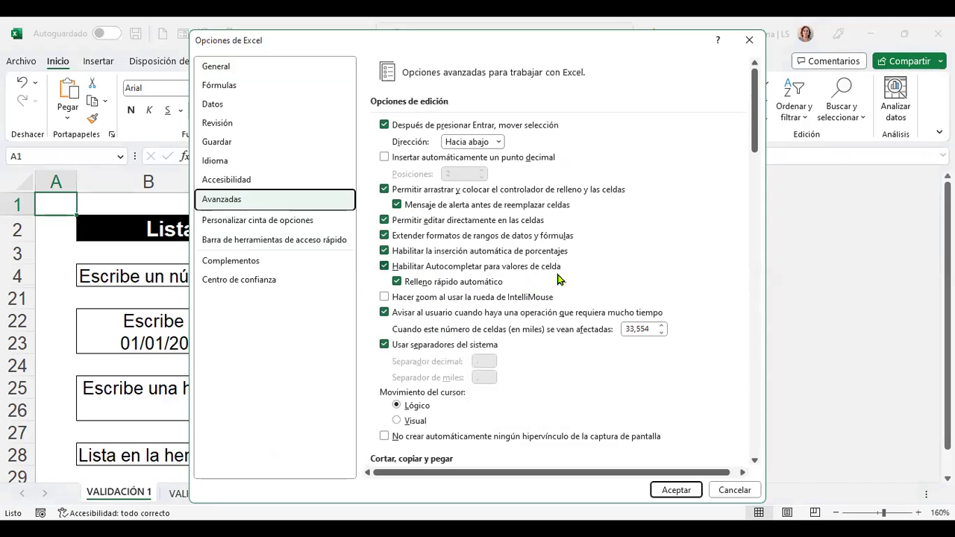
scroll(718, 355, "down", 2)
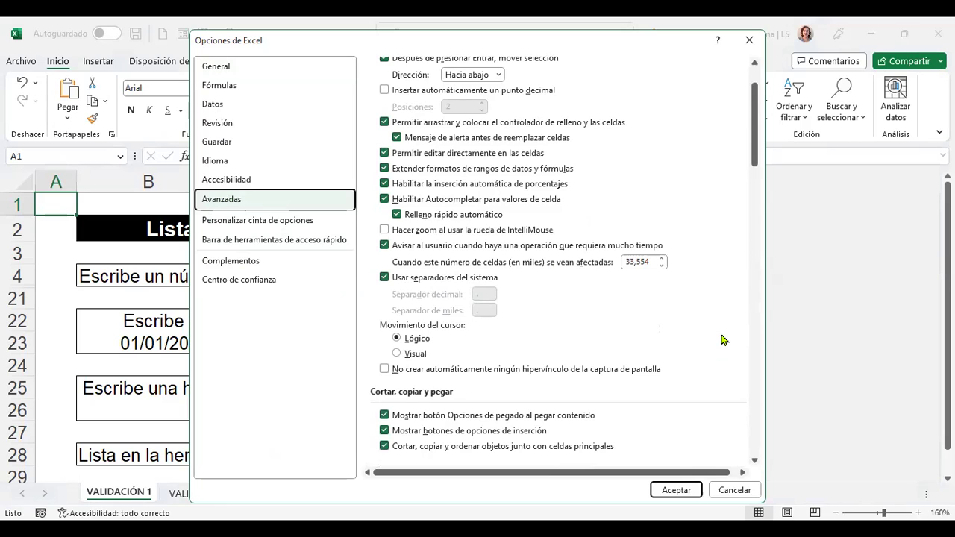
scroll(722, 340, "down", 6)
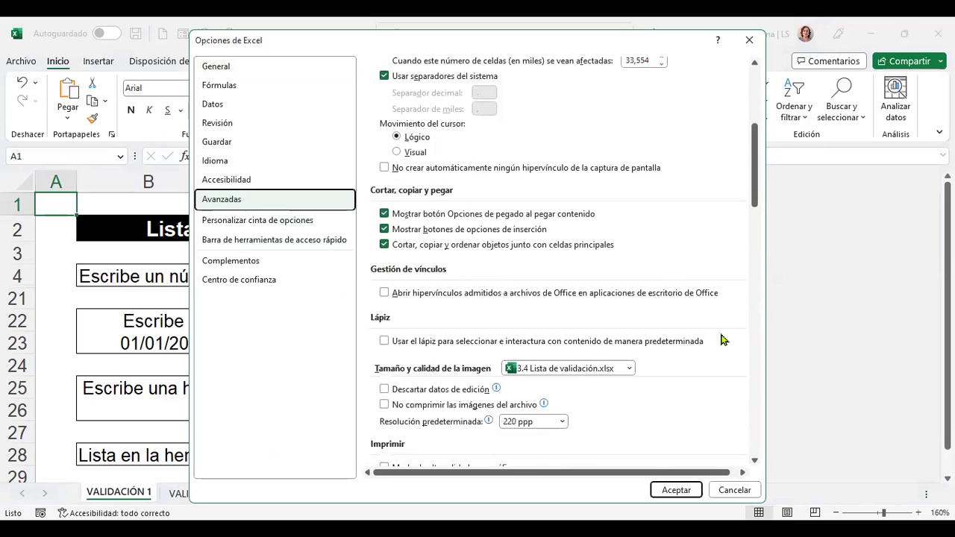
scroll(721, 340, "down", 10)
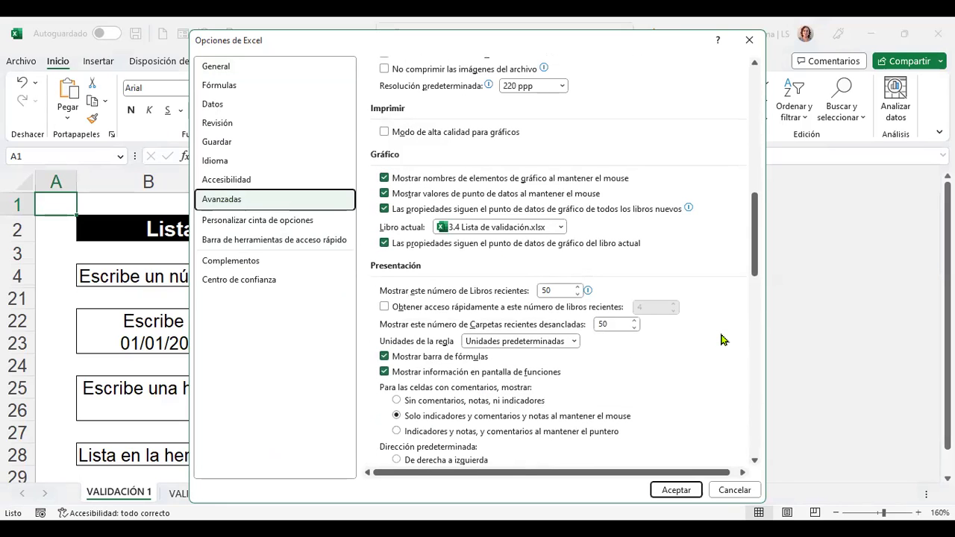
scroll(728, 303, "up", 18)
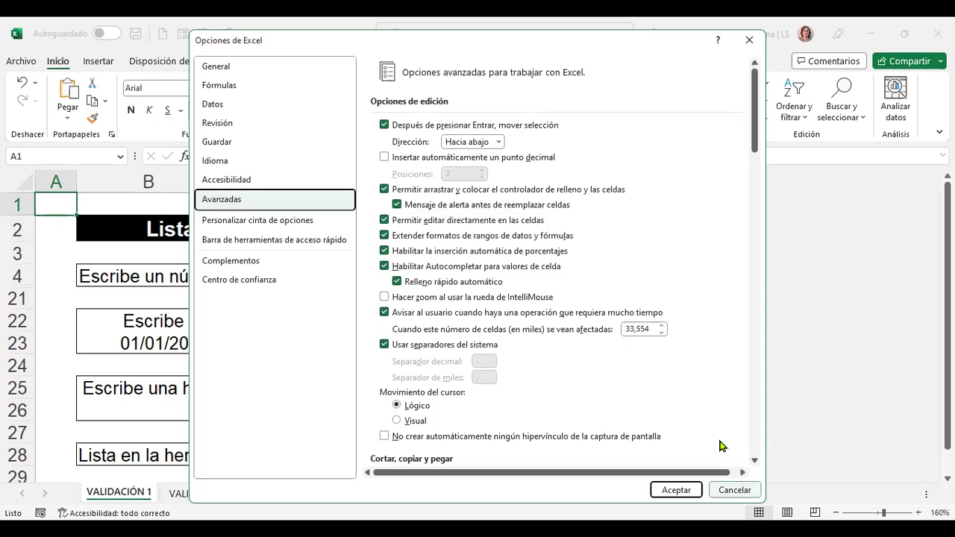
Scroll through the remaining advanced settings, including cut-copy-paste and display options.
scroll(597, 364, "down", 2)
scroll(597, 365, "down", 2)
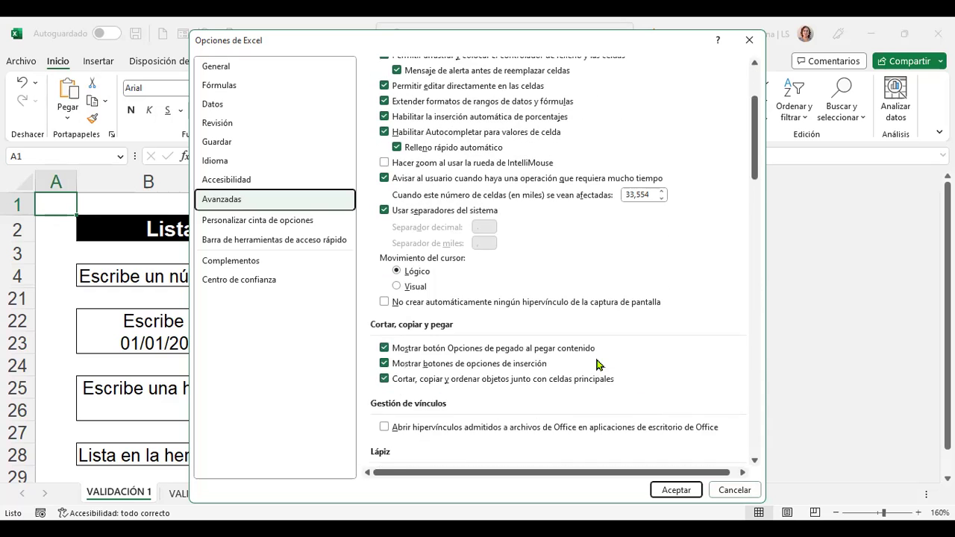
scroll(598, 364, "down", 5)
scroll(597, 364, "down", 3)
scroll(597, 365, "down", 3)
scroll(597, 364, "down", 7)
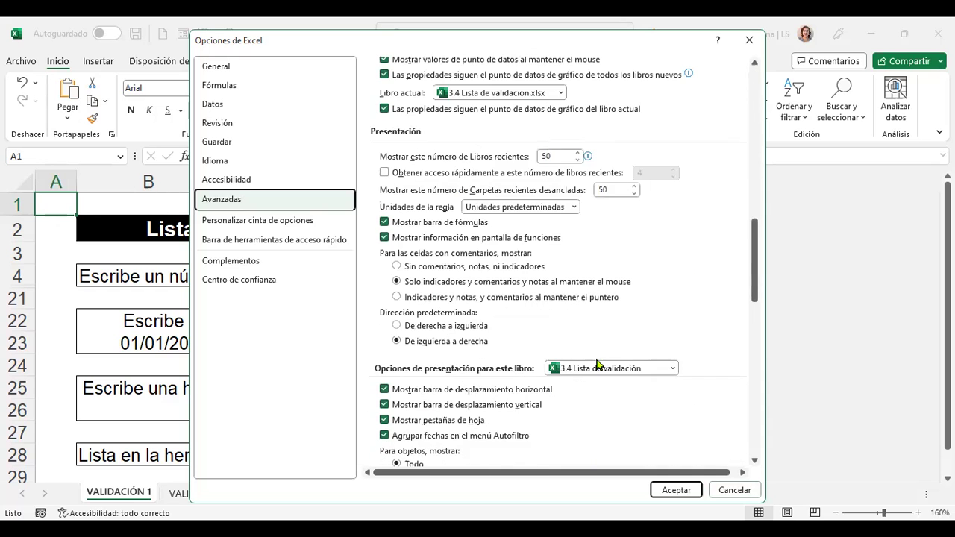
scroll(597, 365, "down", 3)
scroll(597, 366, "down", 1)
scroll(597, 369, "down", 4)
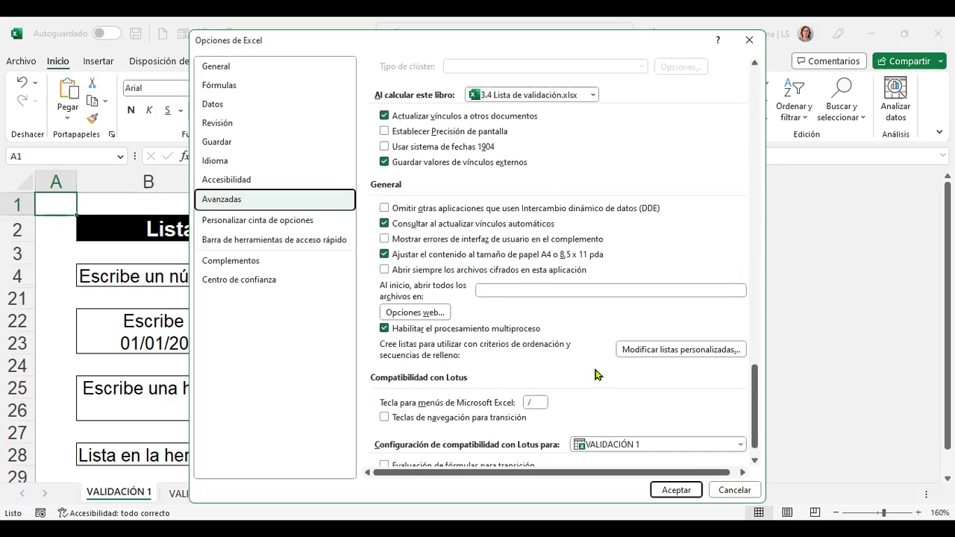
scroll(597, 373, "down", 1)
scroll(635, 420, "up", 6)
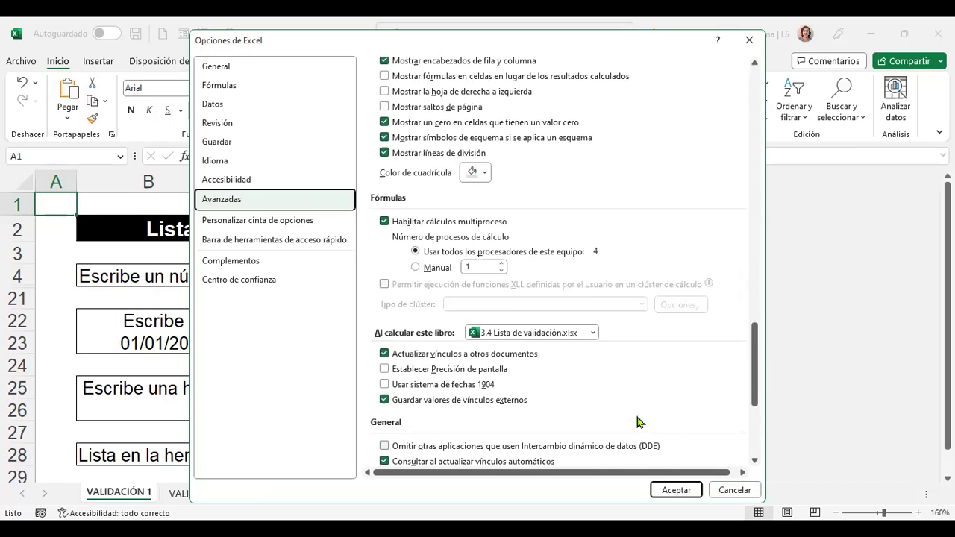
scroll(635, 420, "up", 5)
scroll(637, 422, "up", 5)
scroll(638, 421, "up", 7)
scroll(636, 403, "up", 7)
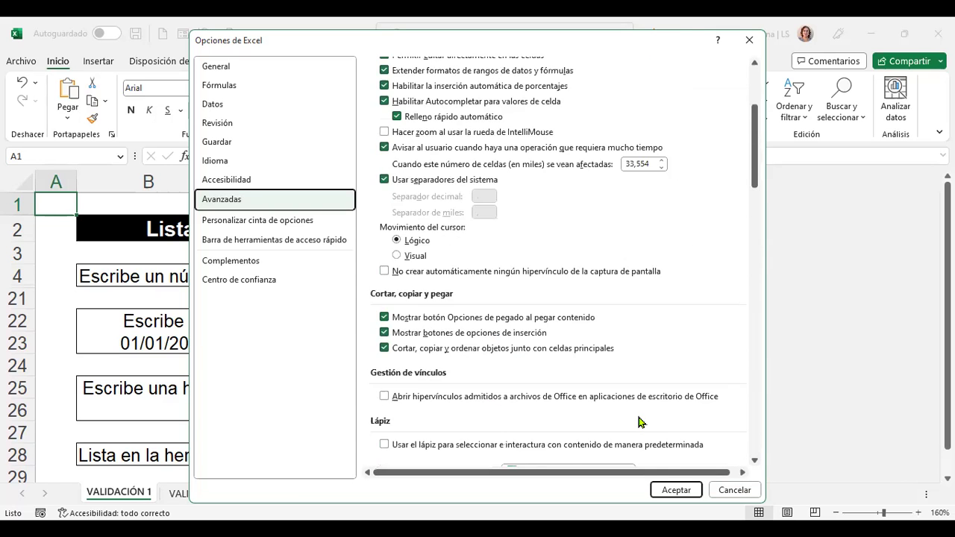
scroll(636, 384, "down", 3)
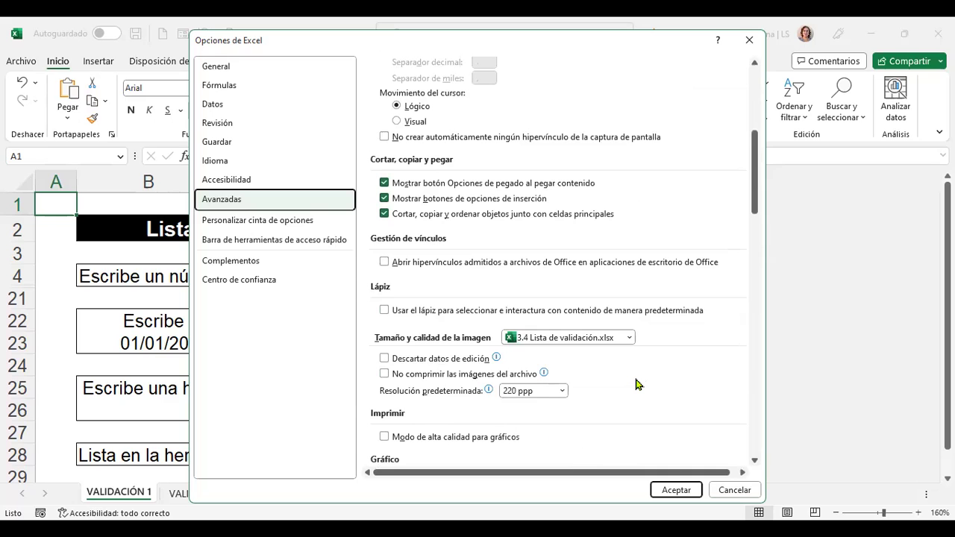
left_click(227, 73)
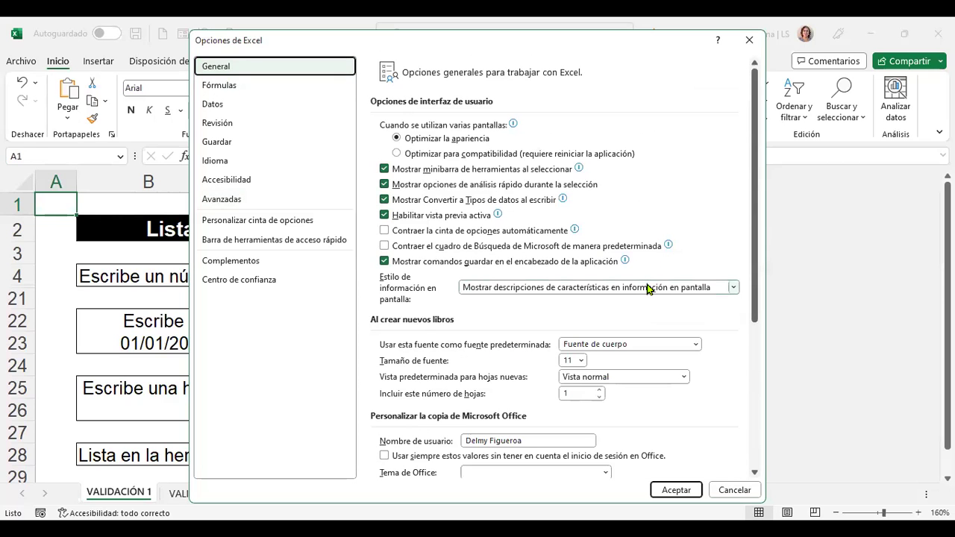
scroll(647, 289, "down", 2)
scroll(648, 289, "down", 4)
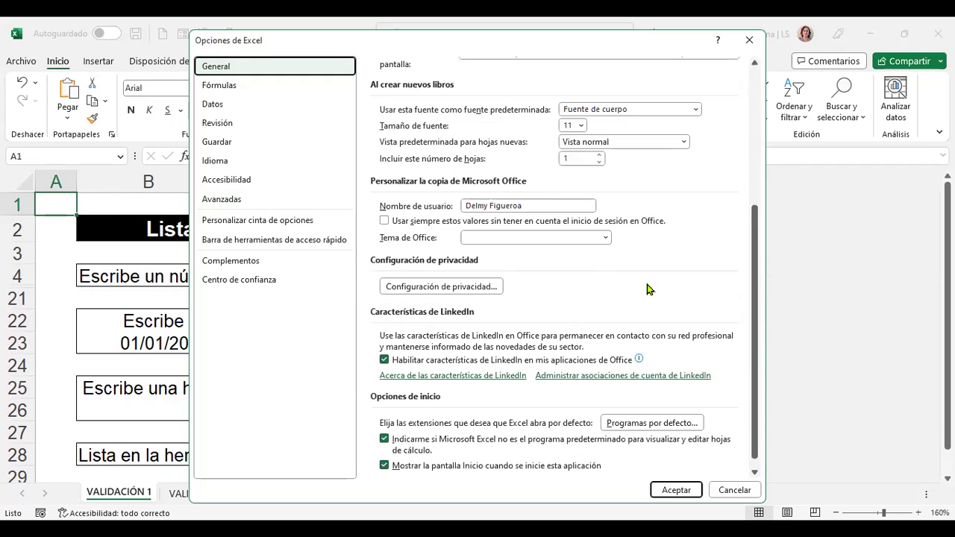
scroll(647, 289, "down", 1)
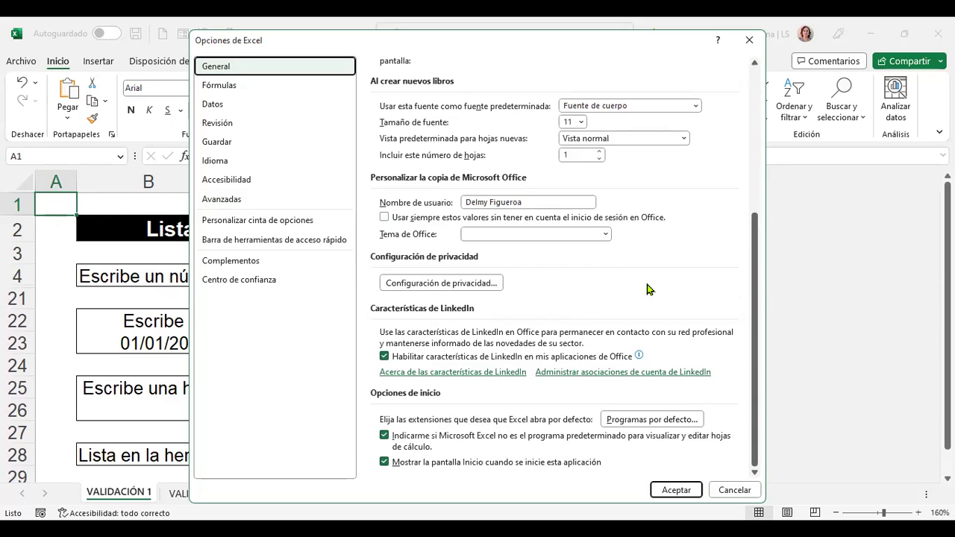
scroll(647, 290, "up", 1)
scroll(648, 290, "up", 1)
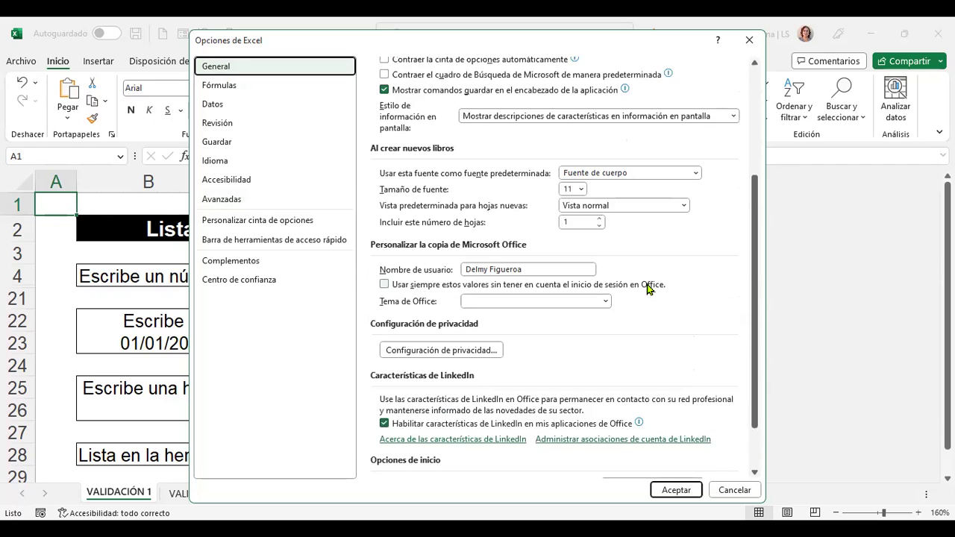
scroll(647, 290, "up", 2)
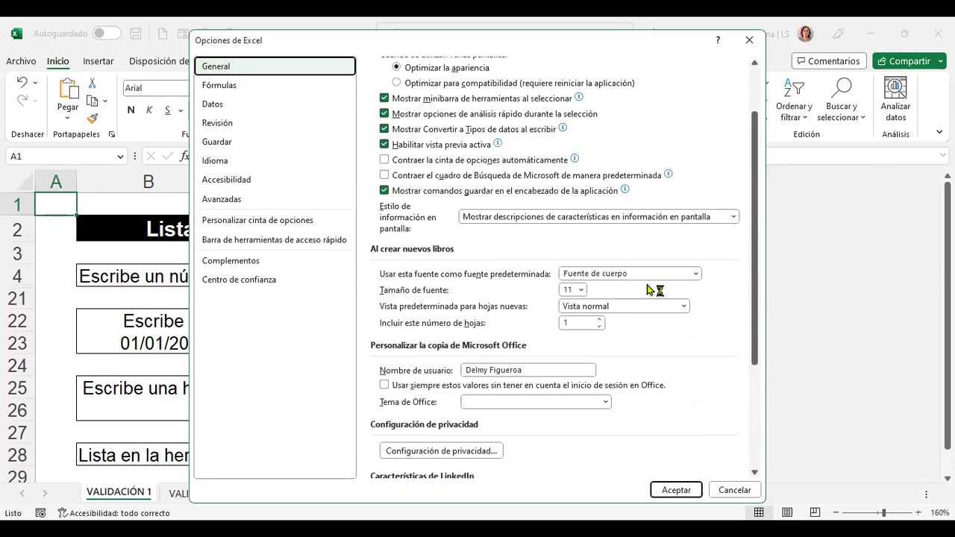
scroll(647, 290, "up", 1)
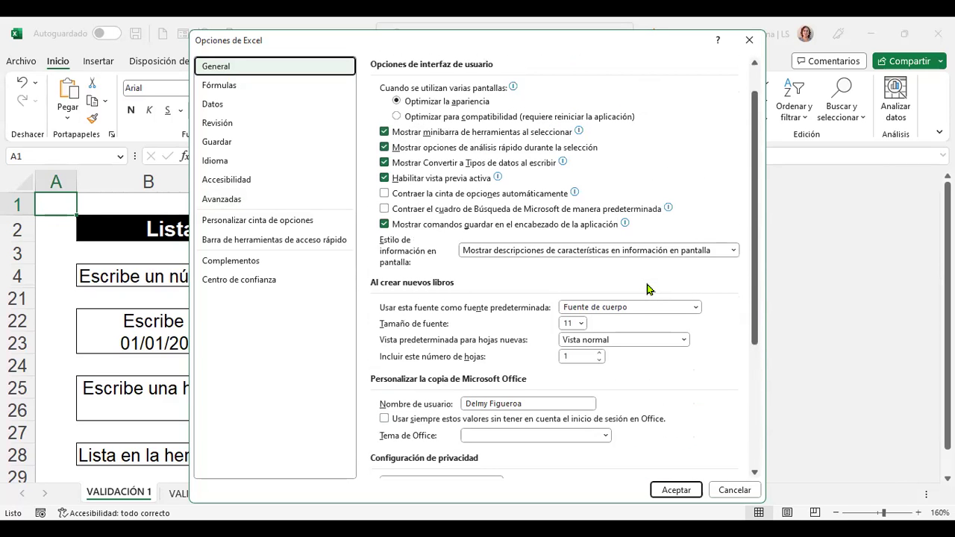
scroll(648, 290, "up", 1)
scroll(647, 290, "down", 3)
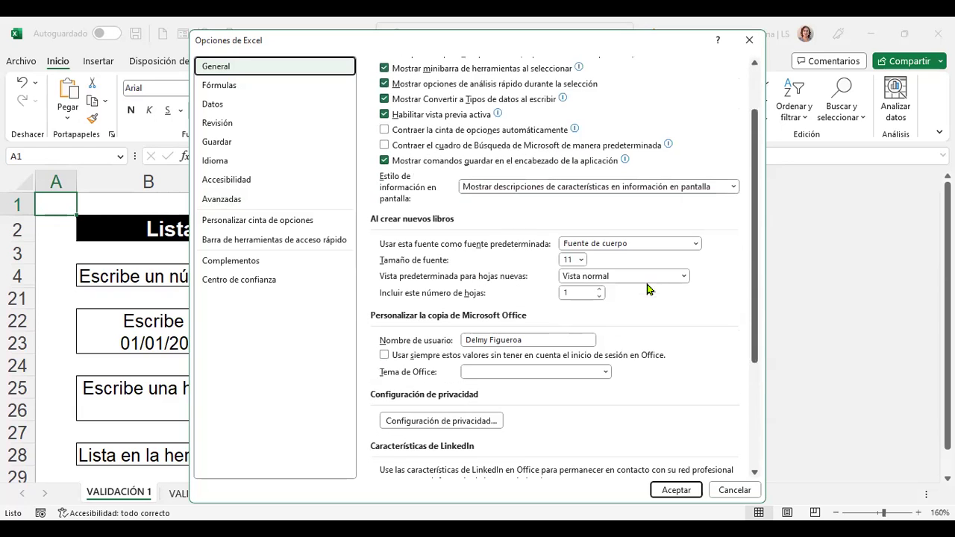
scroll(663, 361, "down", 3)
scroll(663, 362, "down", 1)
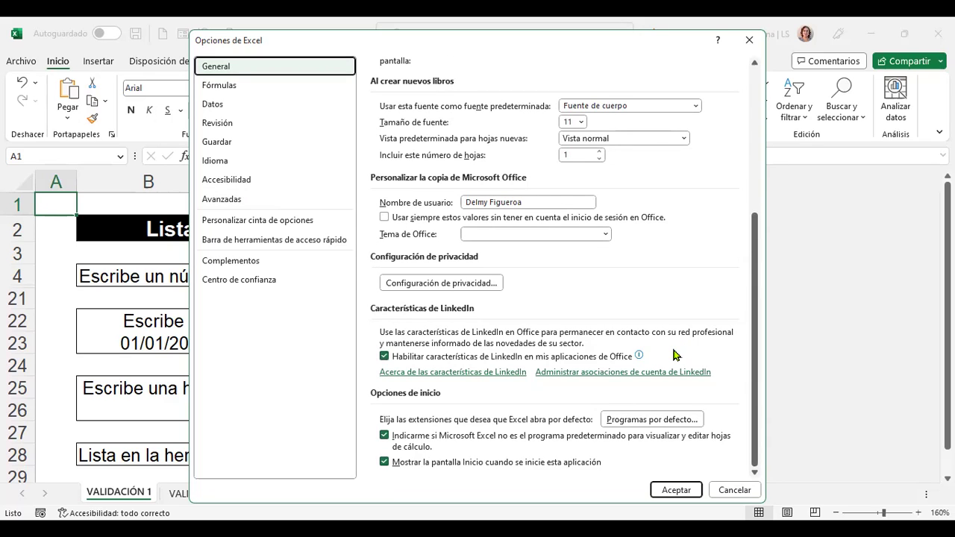
scroll(674, 356, "up", 1)
scroll(674, 355, "up", 2)
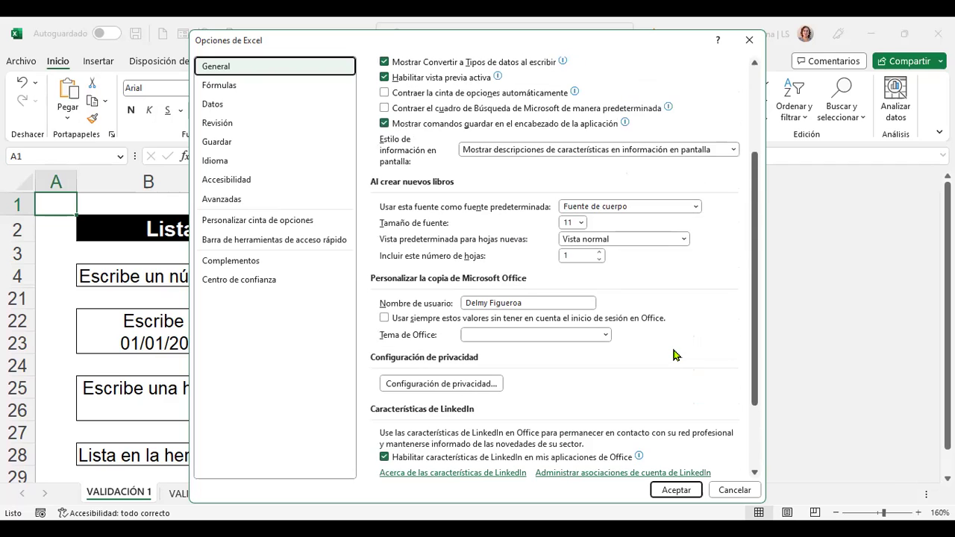
scroll(674, 356, "up", 1)
scroll(674, 354, "up", 3)
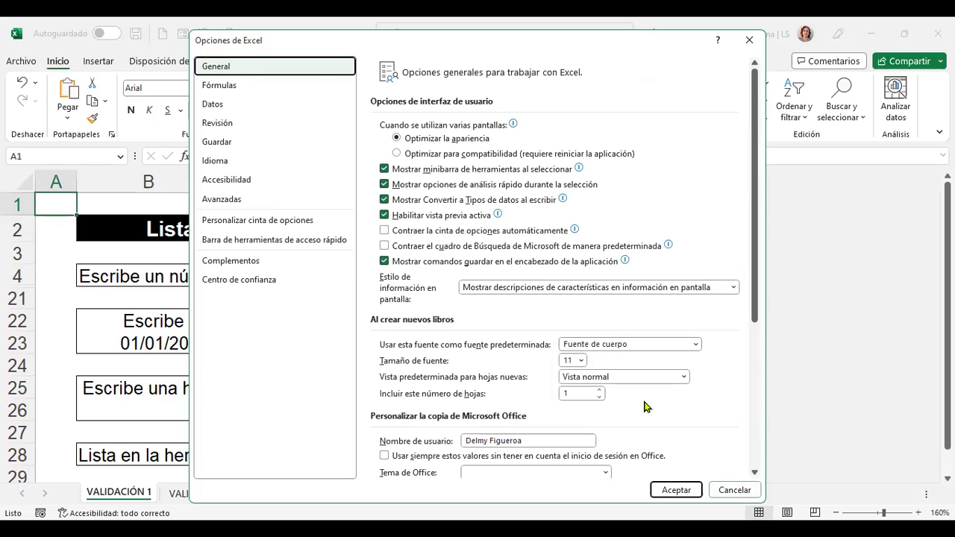
scroll(647, 407, "down", 1)
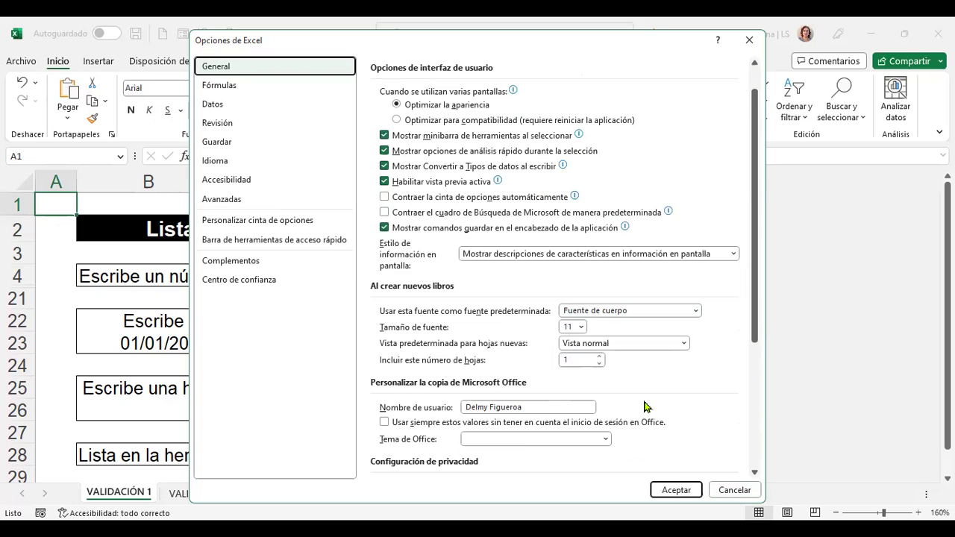
scroll(646, 407, "down", 3)
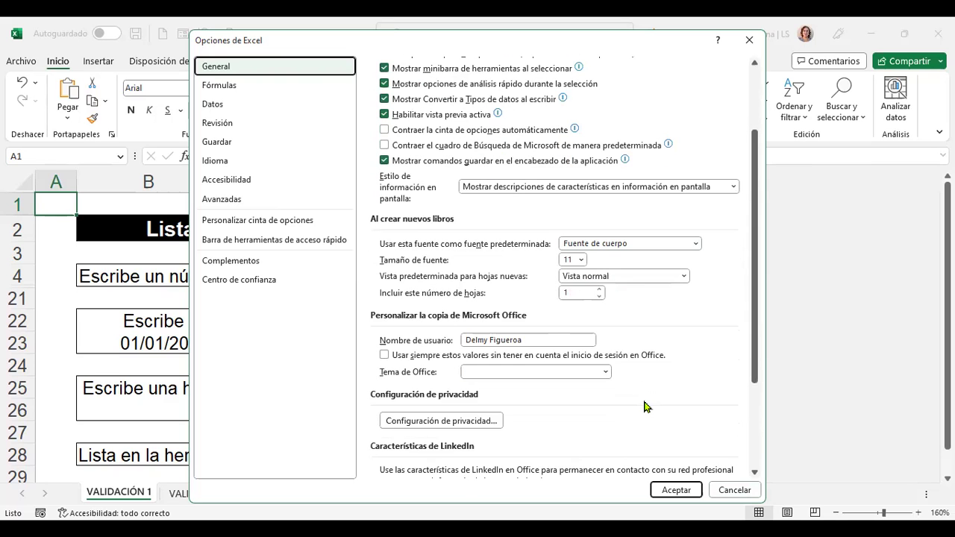
scroll(646, 406, "down", 3)
scroll(645, 406, "down", 3)
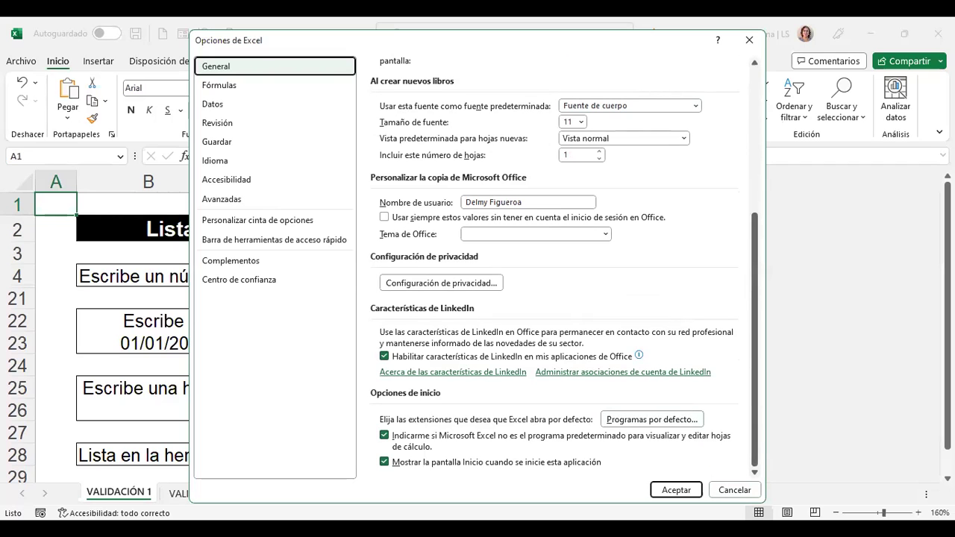
Cancel Excel Options and select cell E4 holding 25 on the VALIDACIÓN 1 sheet.
left_click(735, 489)
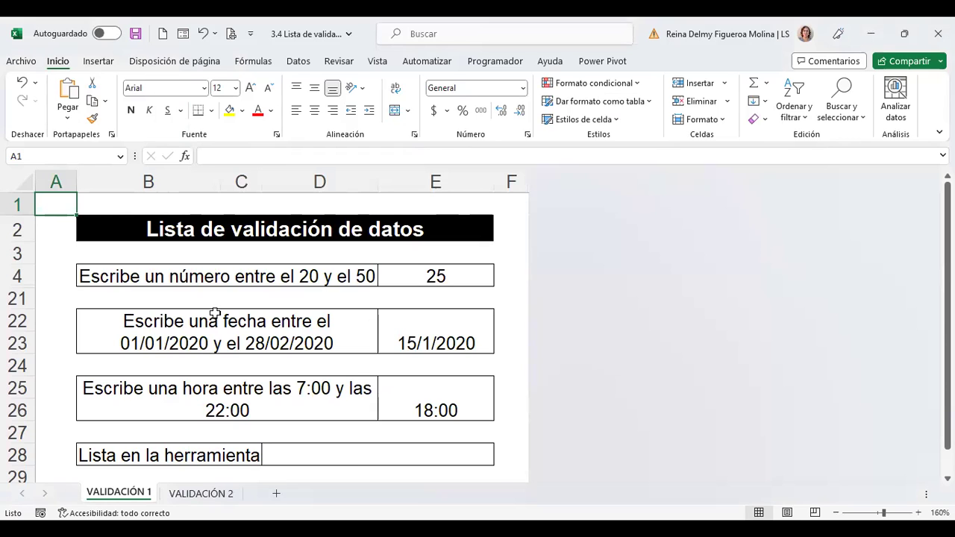
left_click(325, 362)
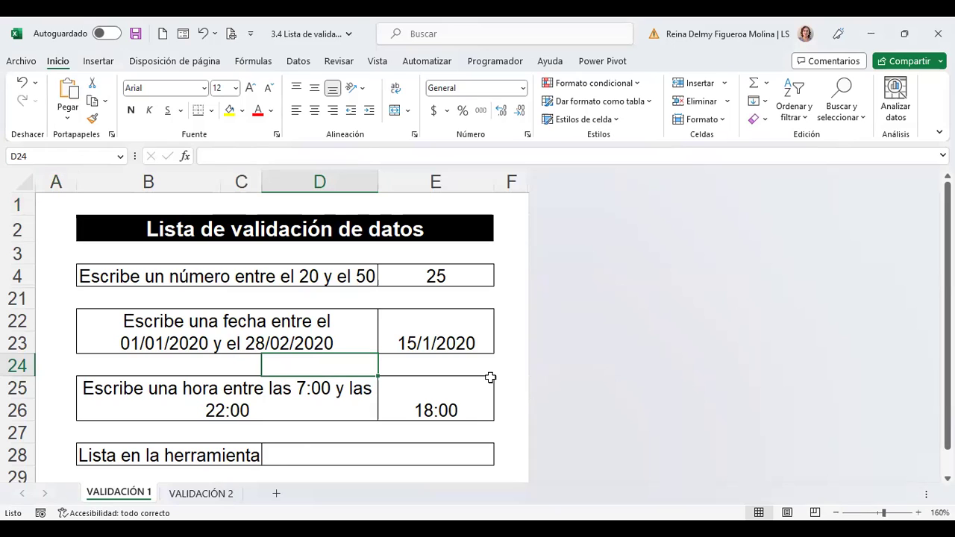
key("ctrl+Home")
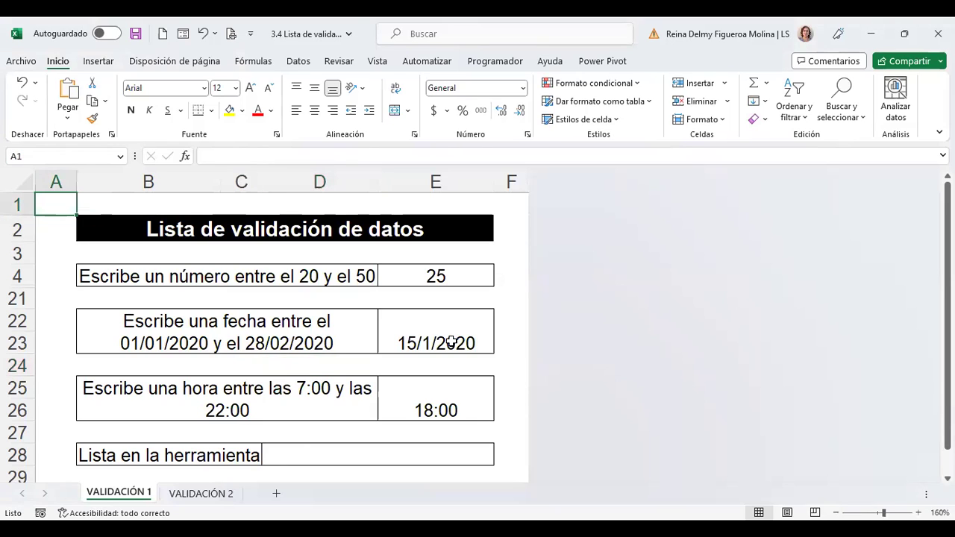
left_click(513, 249)
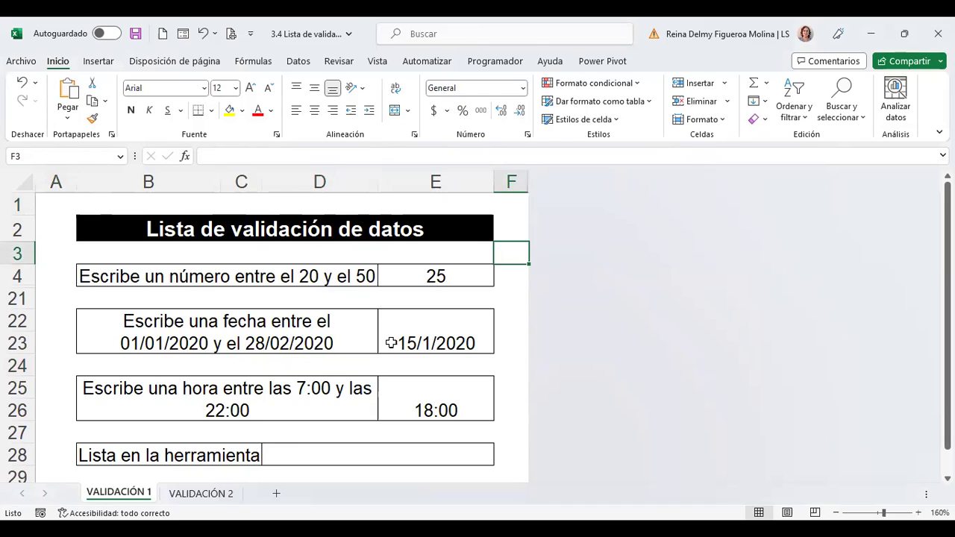
left_click(447, 276)
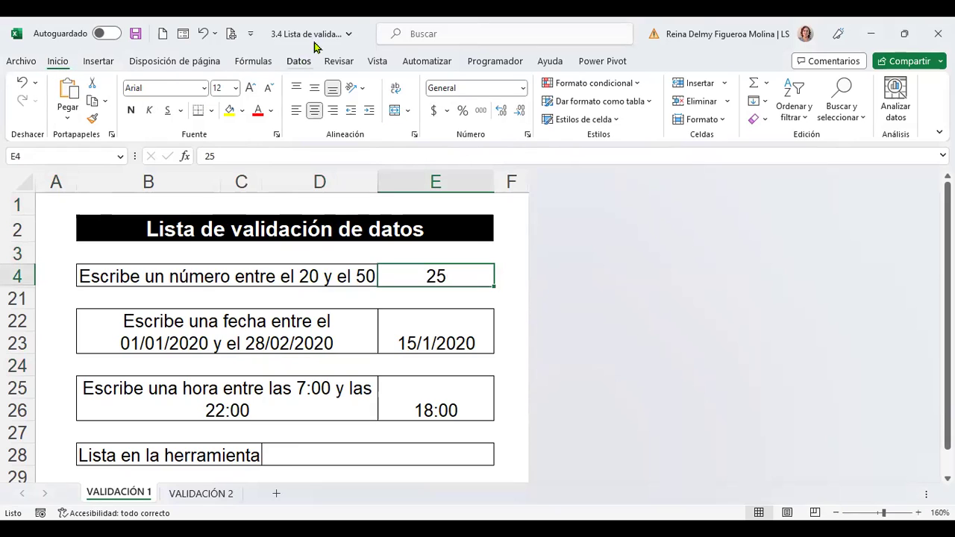
Review E4's validation rule from the Datos tab without changing it.
left_click(299, 63)
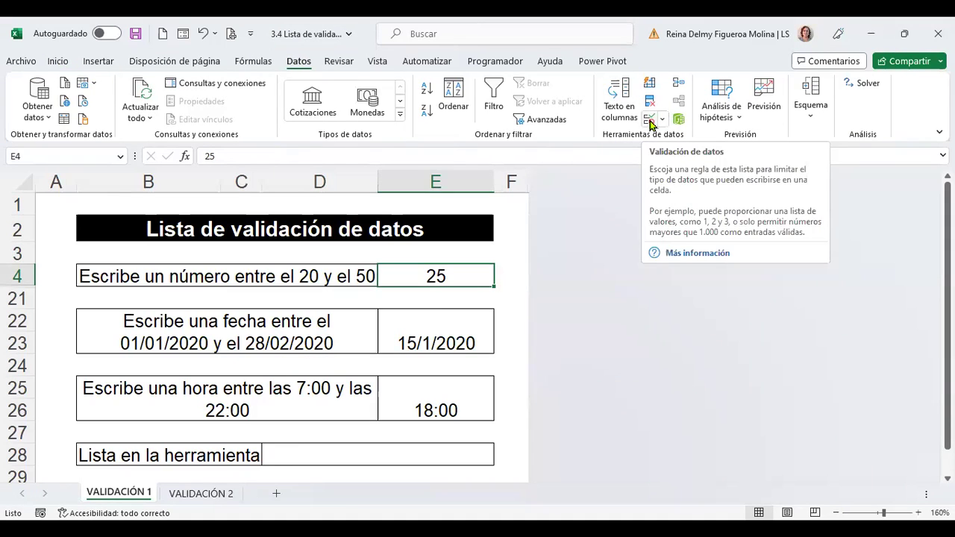
left_click(651, 122)
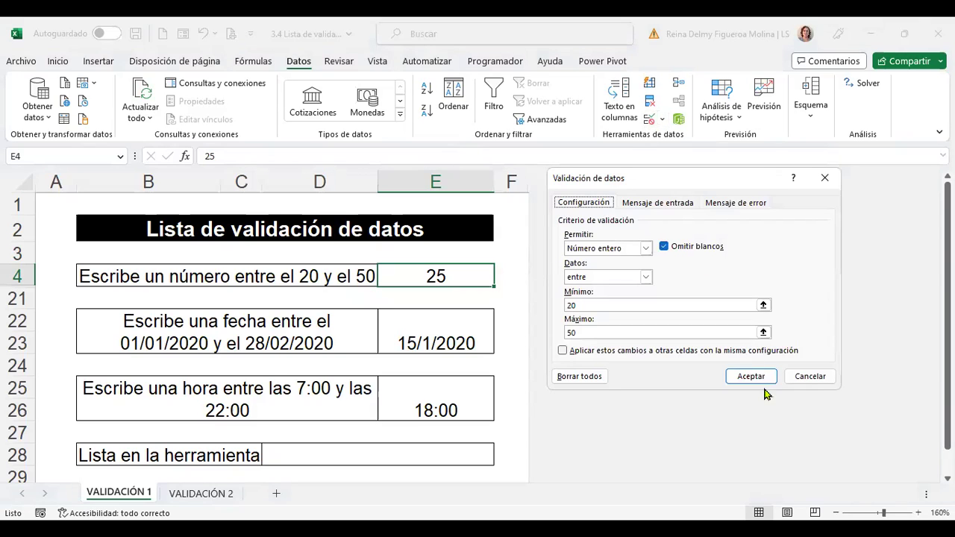
left_click(812, 386)
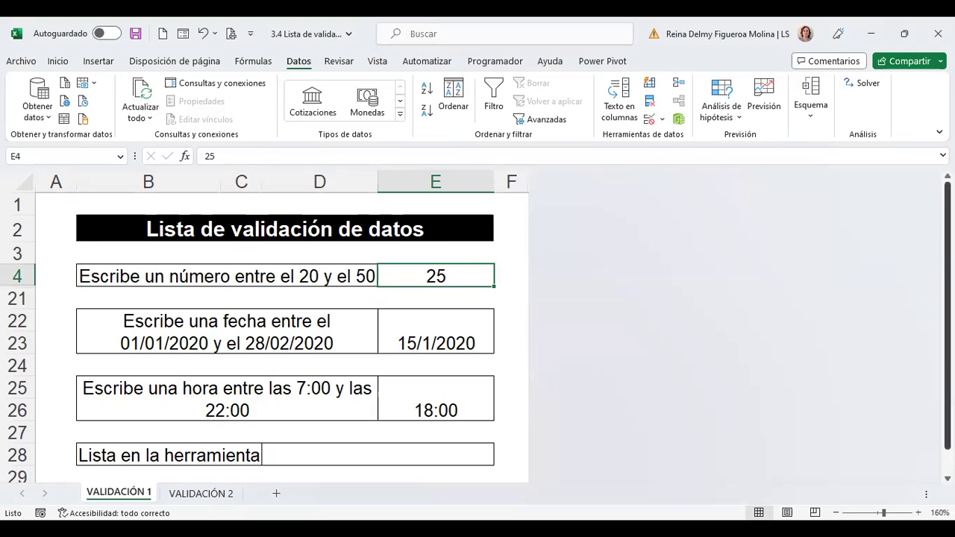
Enter 23.5 in E4, cancel the rejection to keep 25, and recheck the 20–50 whole-number rule.
type("23.5")
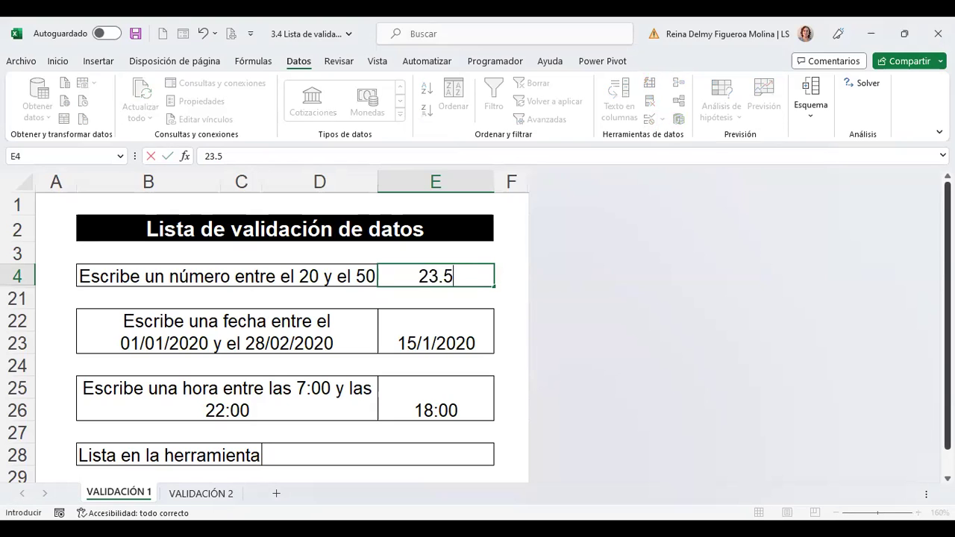
key("Return")
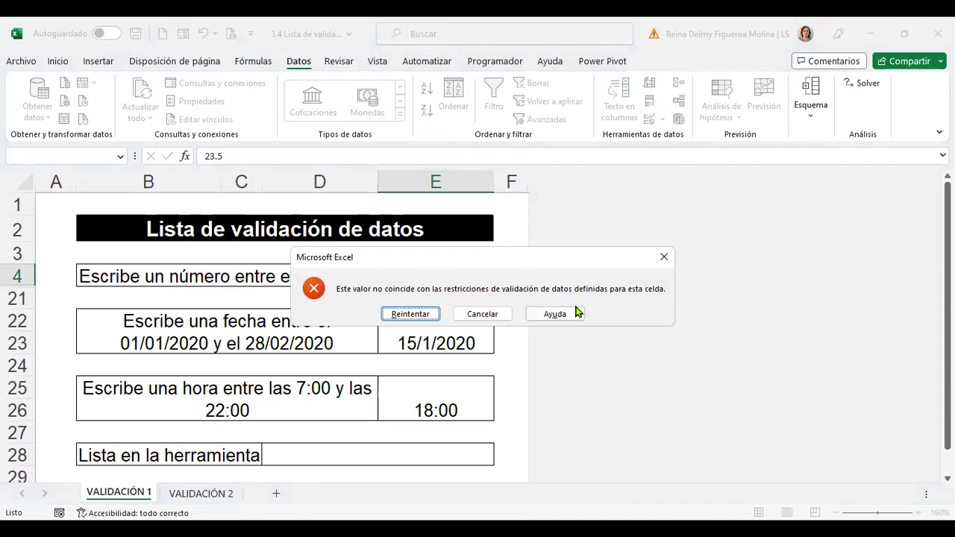
left_click(664, 258)
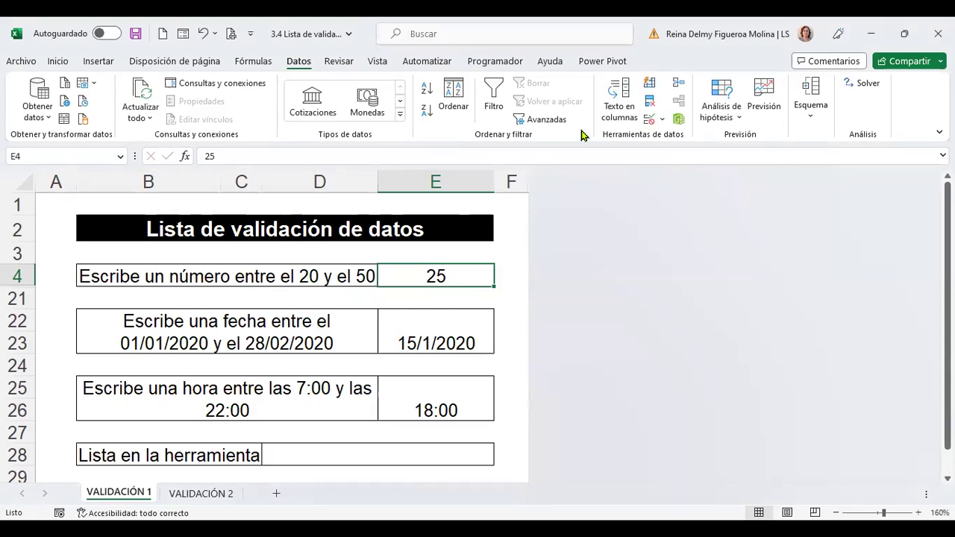
left_click(648, 122)
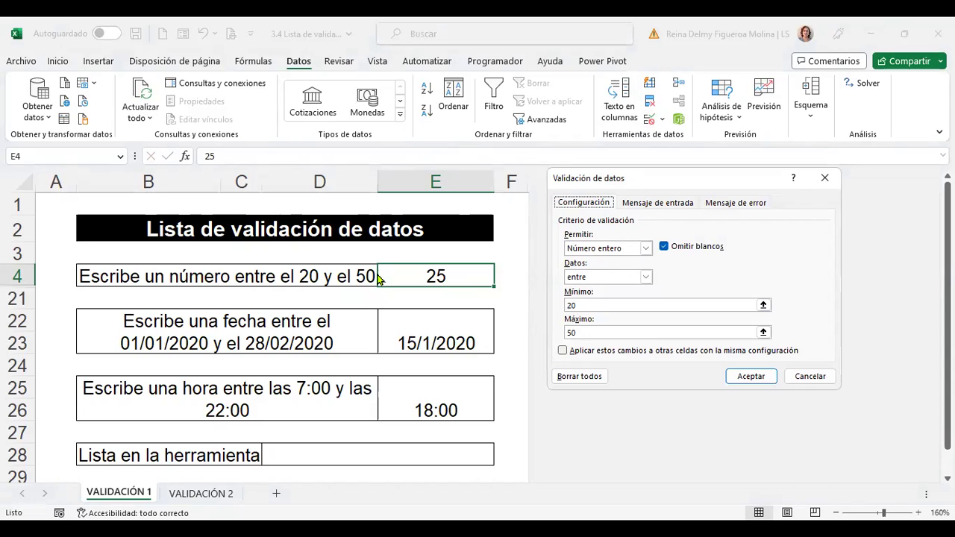
left_click(819, 379)
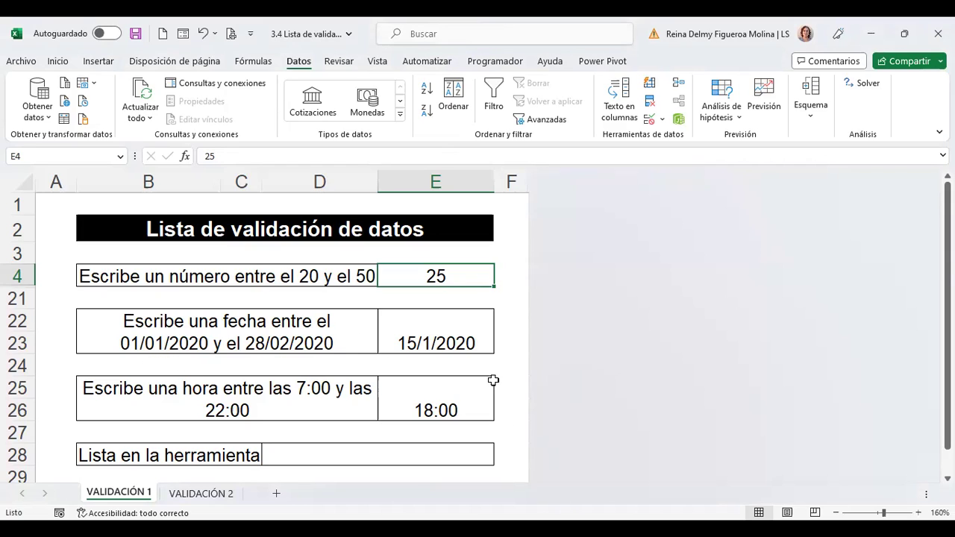
Test the date cell with 30/3/2023, keep 15/1/2020, and review its 1/1/2020–28/2/2020 rule.
left_click(466, 329)
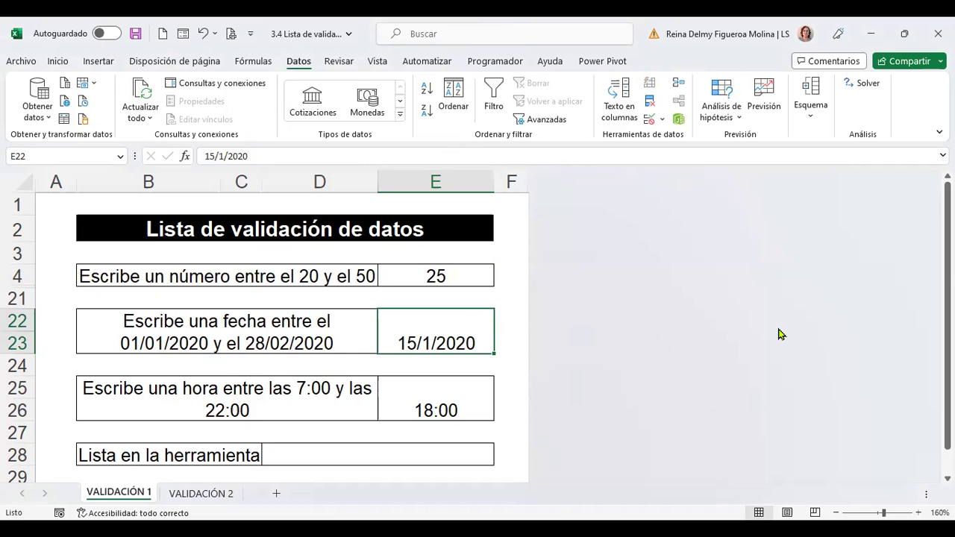
type("30/3/2023")
key("Return")
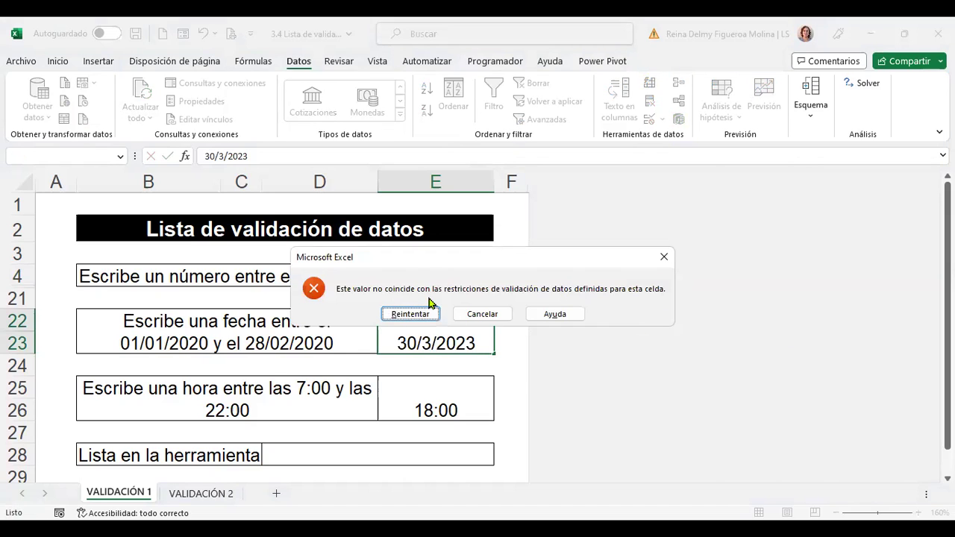
left_click(490, 315)
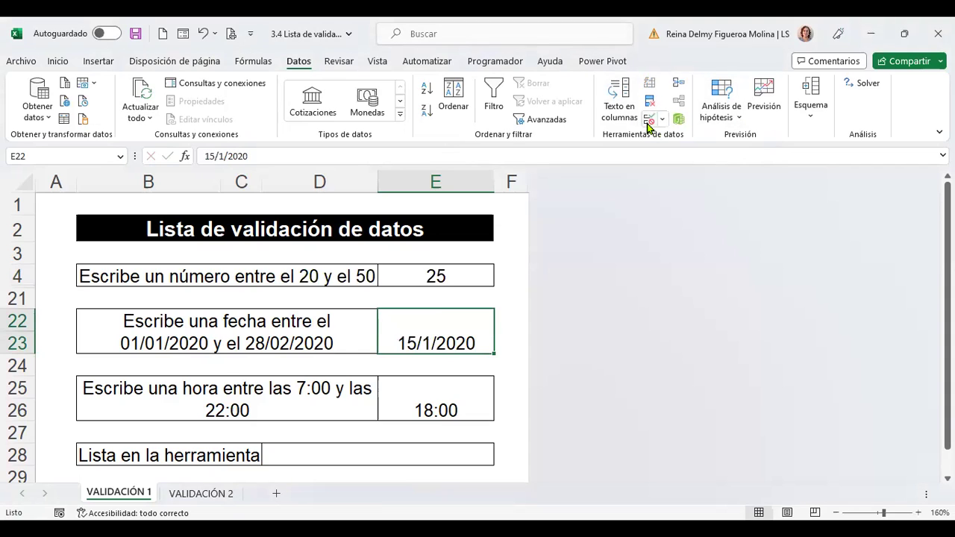
left_click(649, 124)
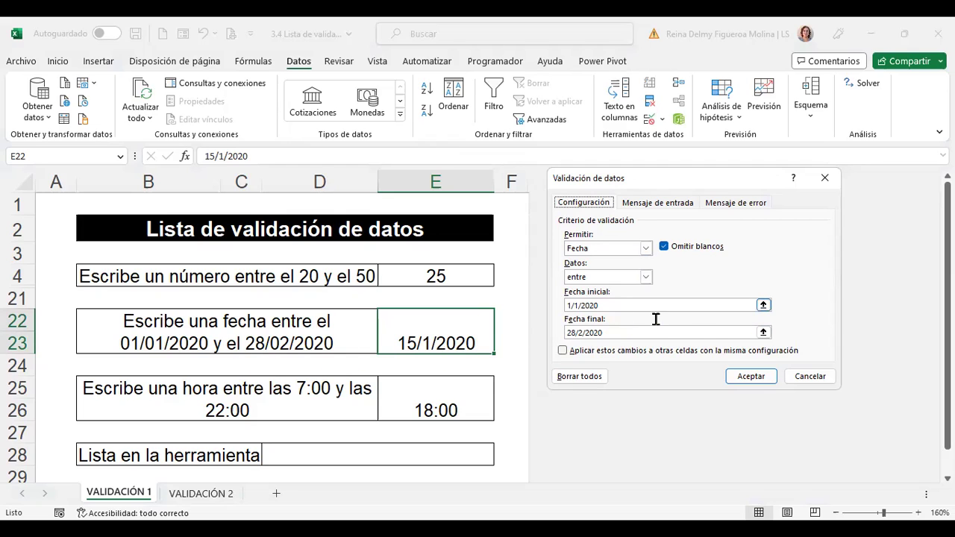
left_click(824, 377)
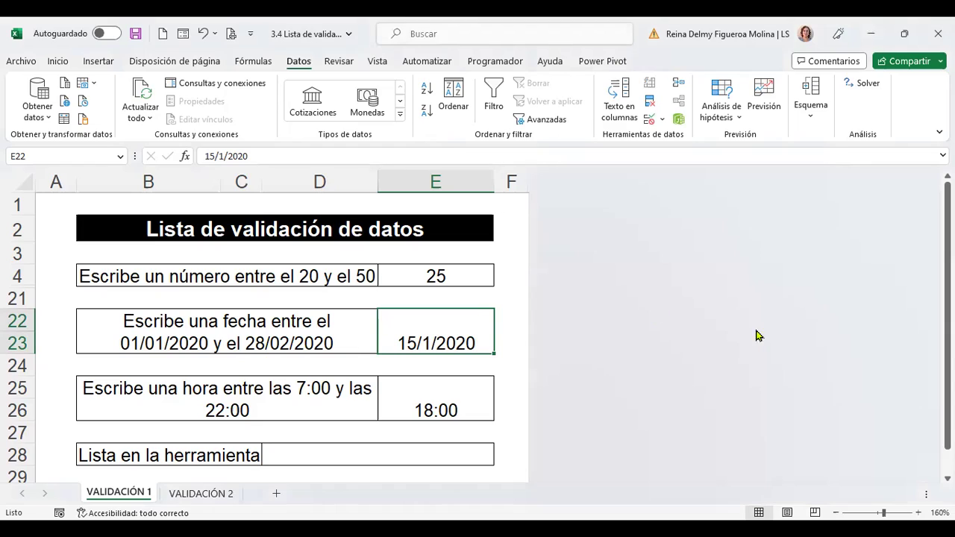
left_click(436, 395)
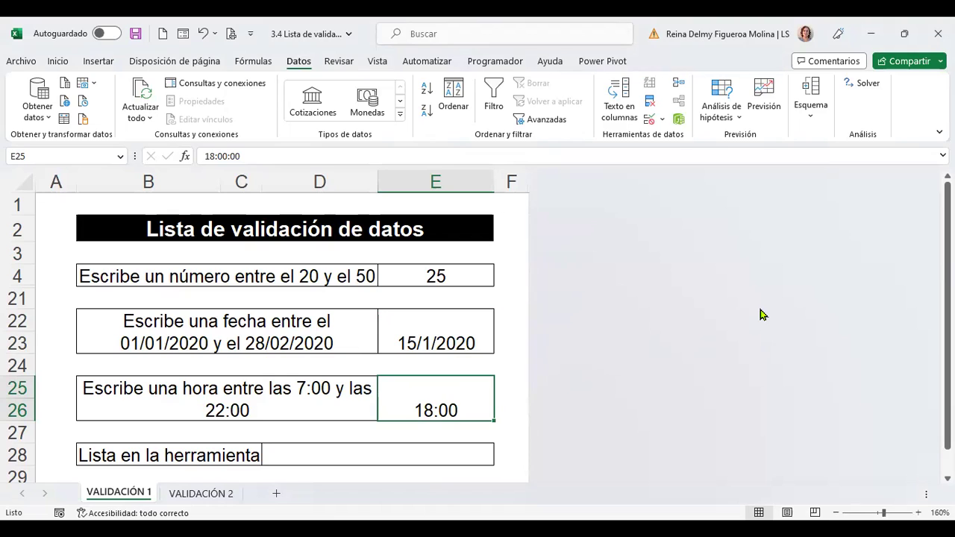
Enter 6:00 in E25, cancel the rejection to keep 18:00, and view the 07:00–22:00 rule.
type("6:00")
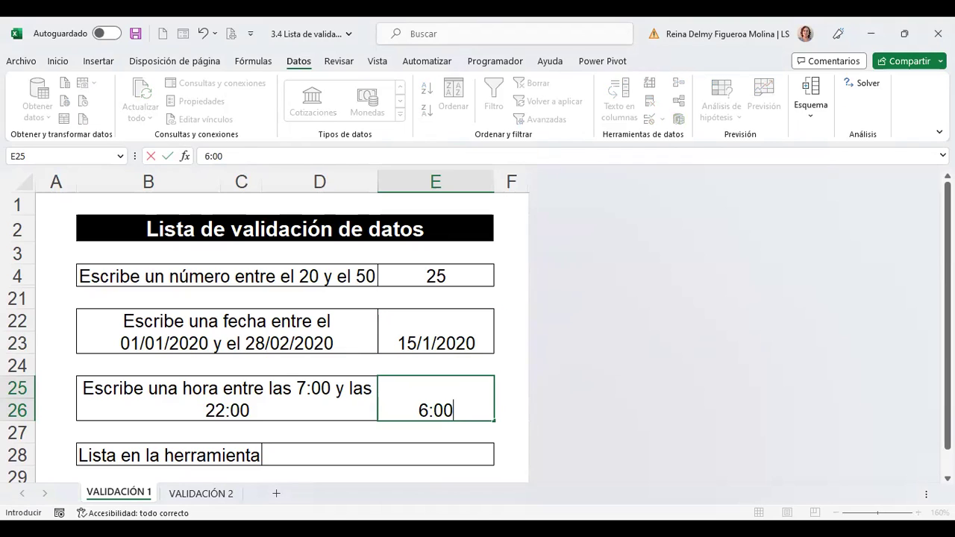
left_click(506, 362)
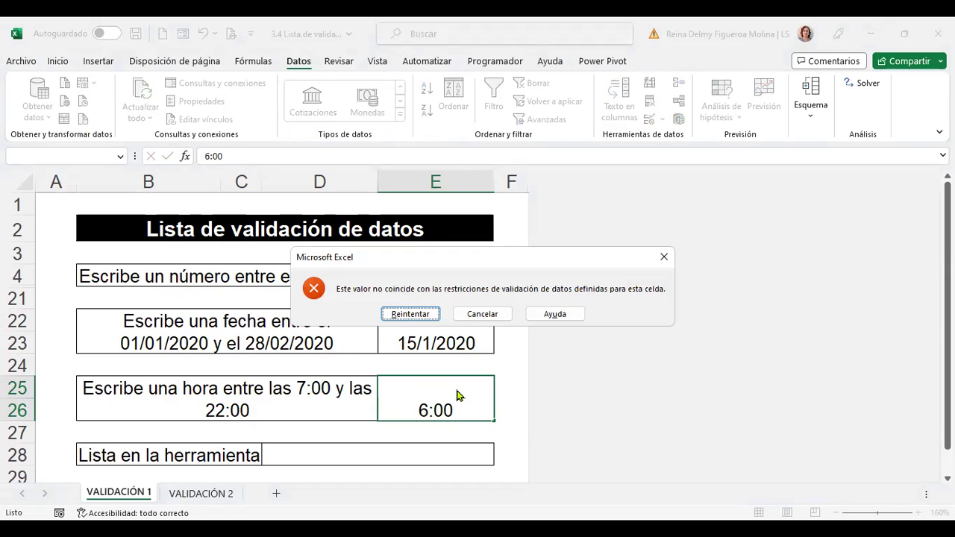
left_click(485, 315)
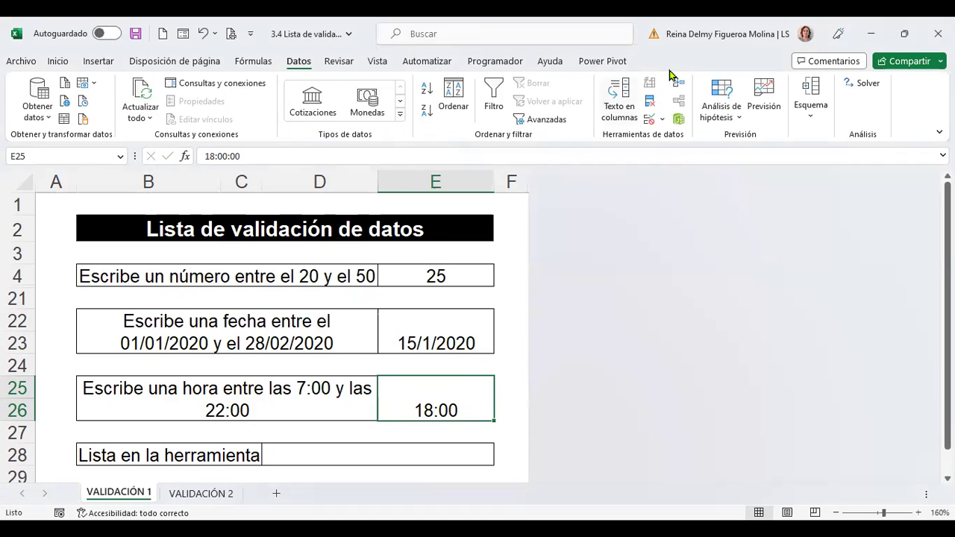
left_click(649, 122)
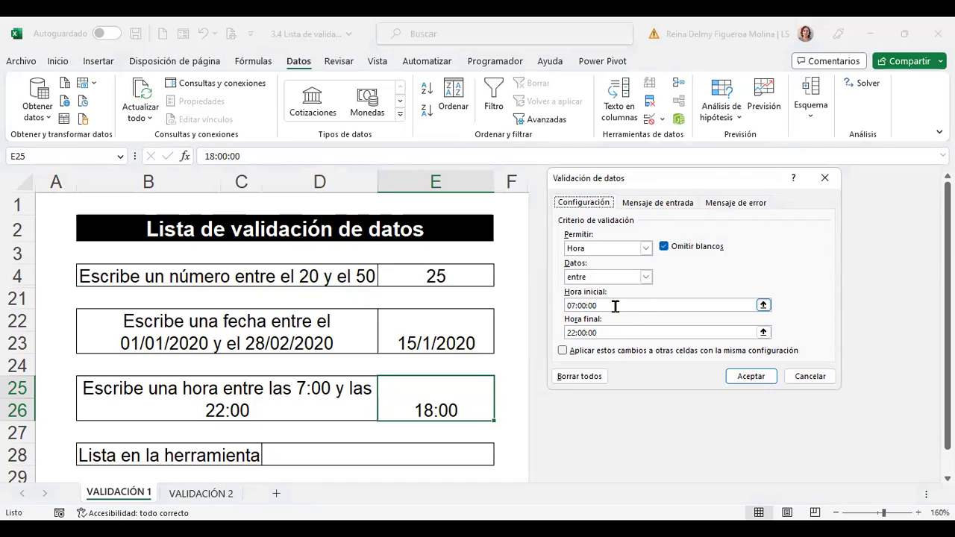
left_click(824, 380)
Give D28 a list validation with source jueves;viernes;sábado;domingo.
left_click(379, 454)
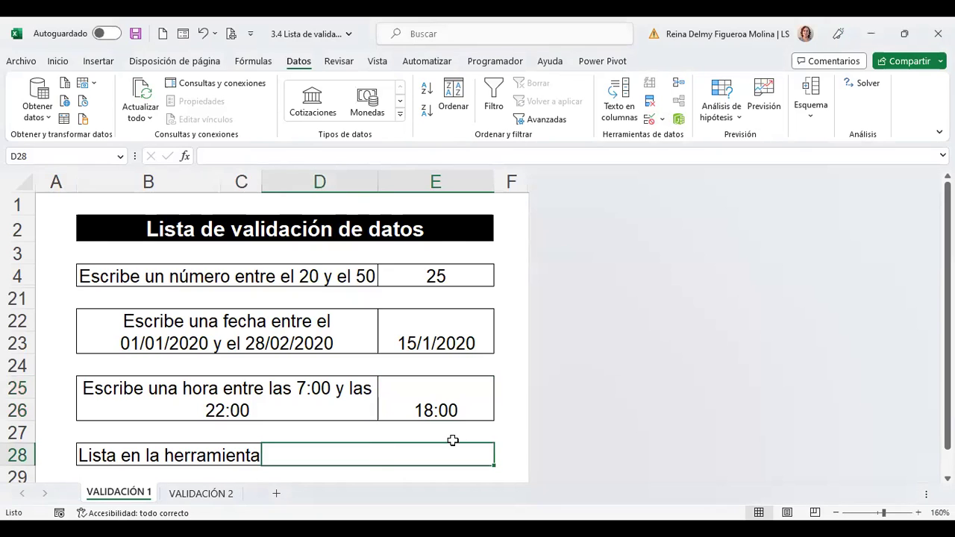
scroll(488, 437, "down", 2)
scroll(488, 438, "up", 2)
scroll(498, 431, "down", 1)
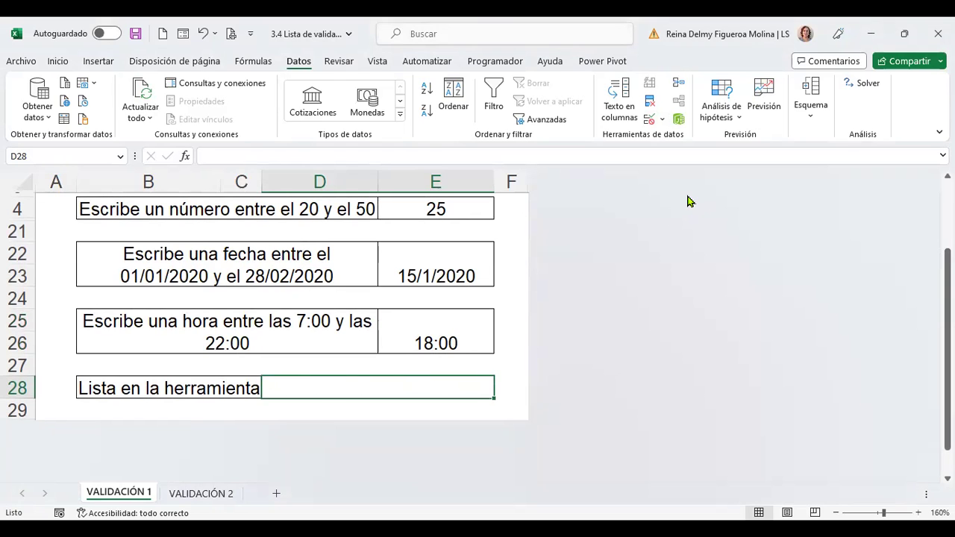
scroll(634, 208, "up", 1)
scroll(631, 207, "down", 1)
left_click(648, 119)
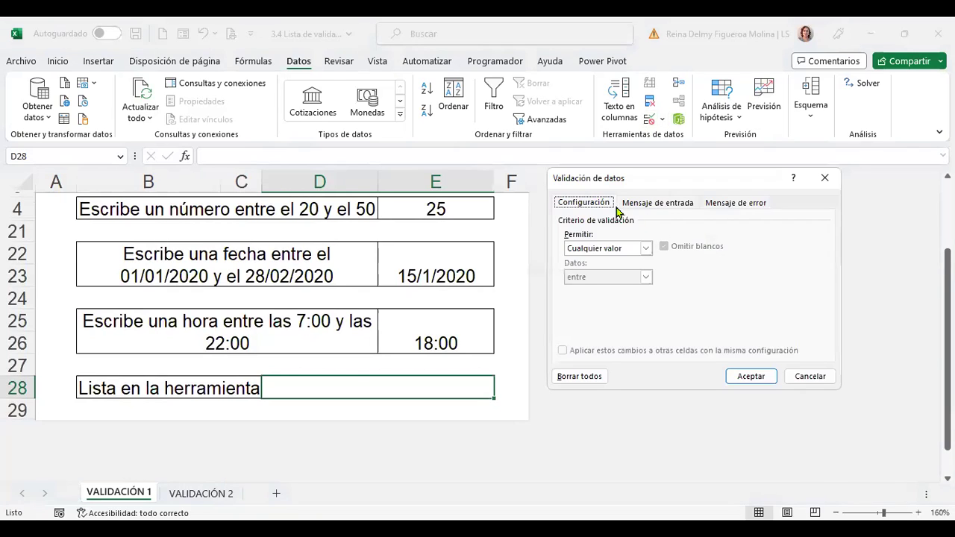
left_click(646, 249)
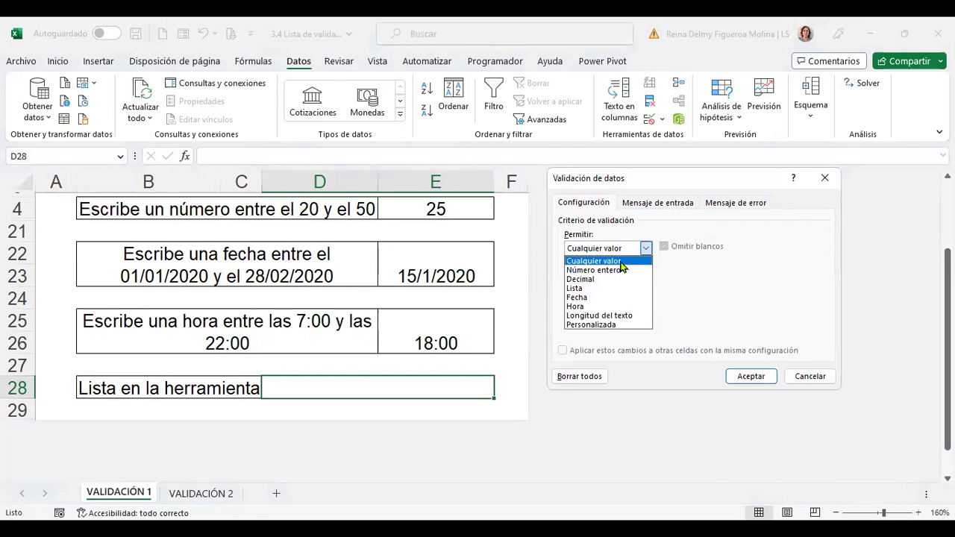
left_click(590, 289)
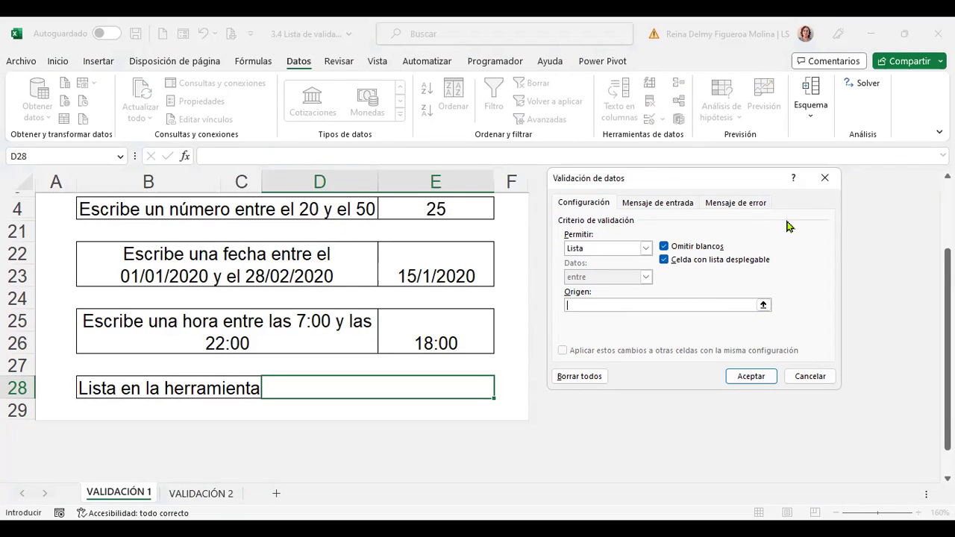
type("jueves;vi")
type("ernes")
type(";sábado;domingo")
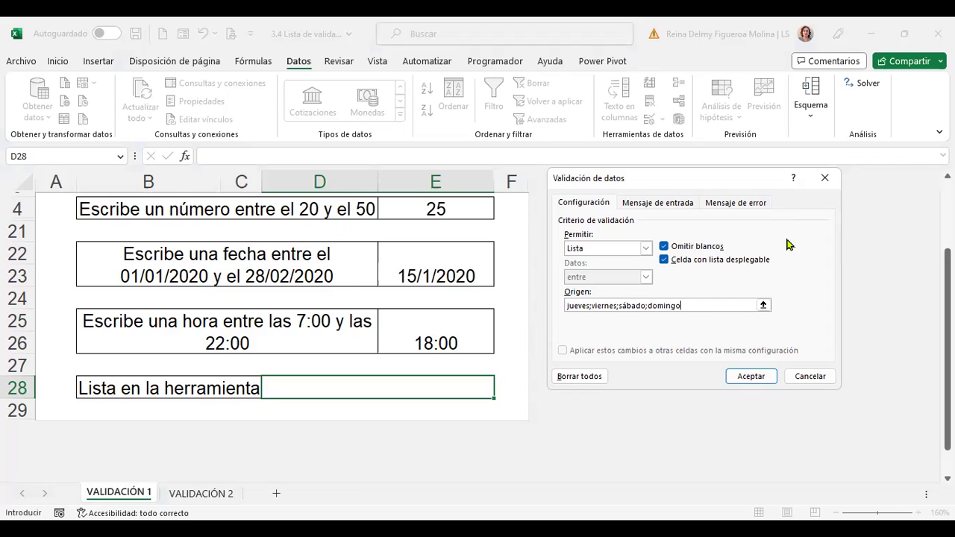
left_click(749, 377)
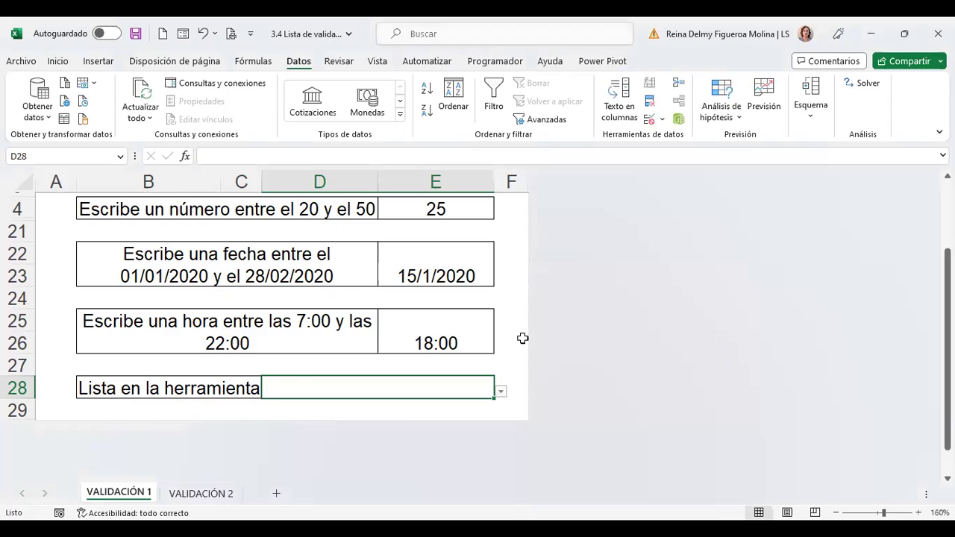
Choose viernes from D28's day dropdown.
left_click(502, 392)
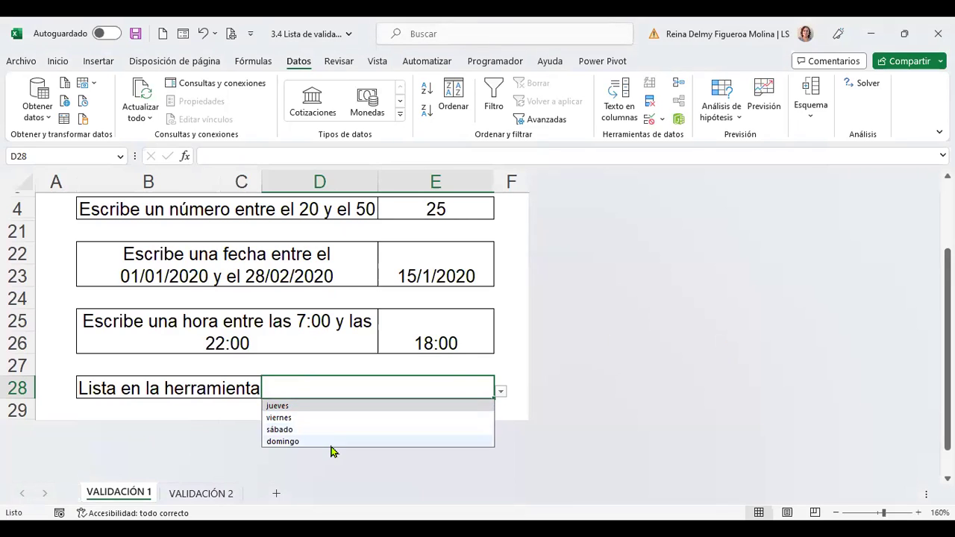
left_click(290, 420)
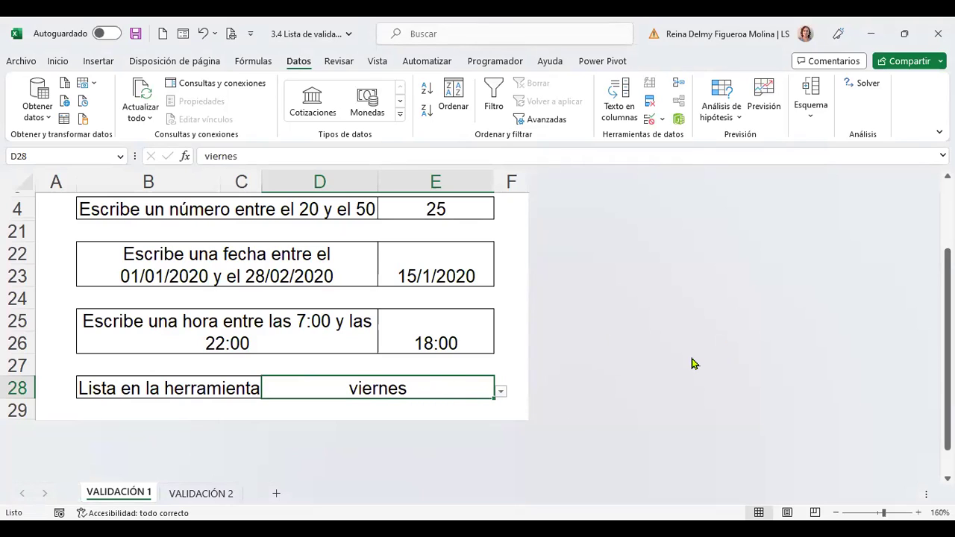
left_click(501, 392)
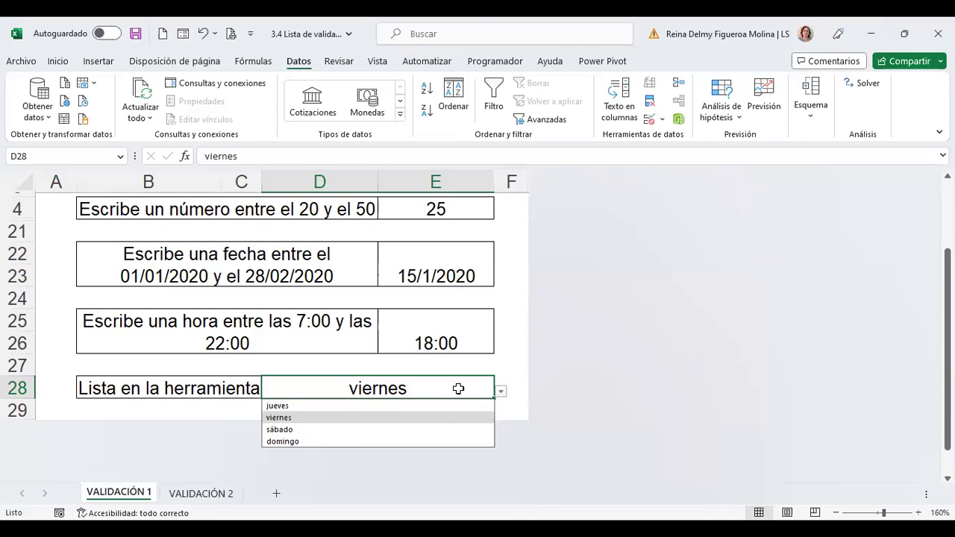
key("Escape")
Enter lunes in D28, cancel the rejection to keep viernes, then go to VALIDACIÓN 2.
key("BackSpace")
type("lunes")
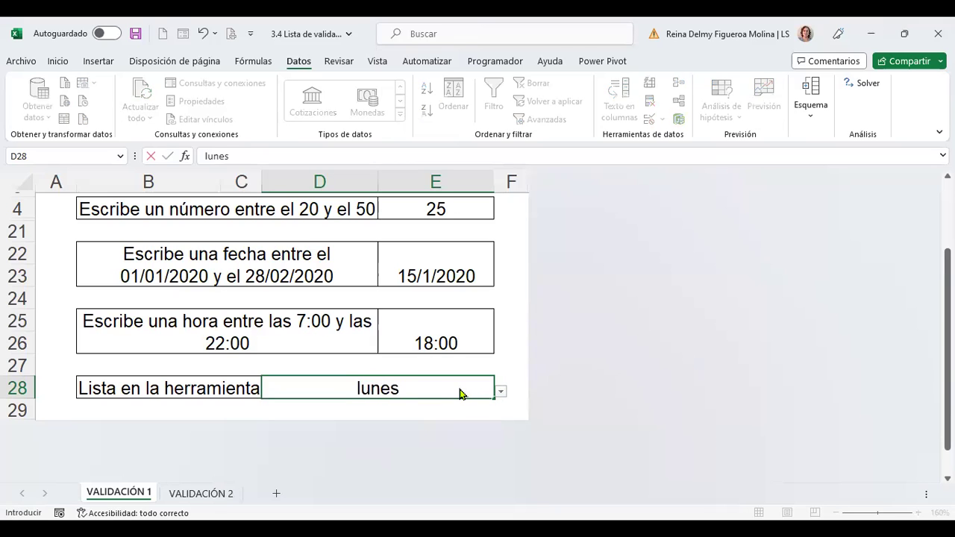
key("Return")
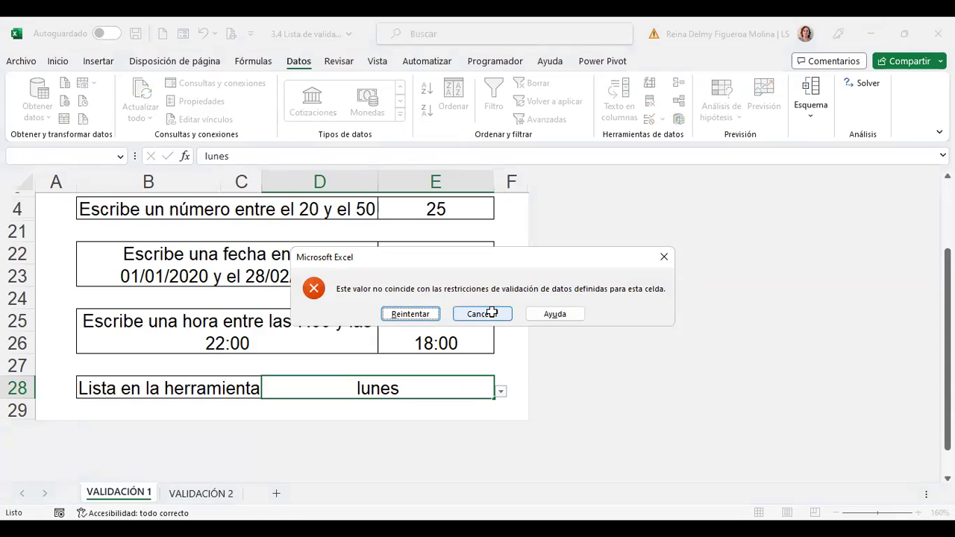
left_click(493, 316)
left_click(501, 393)
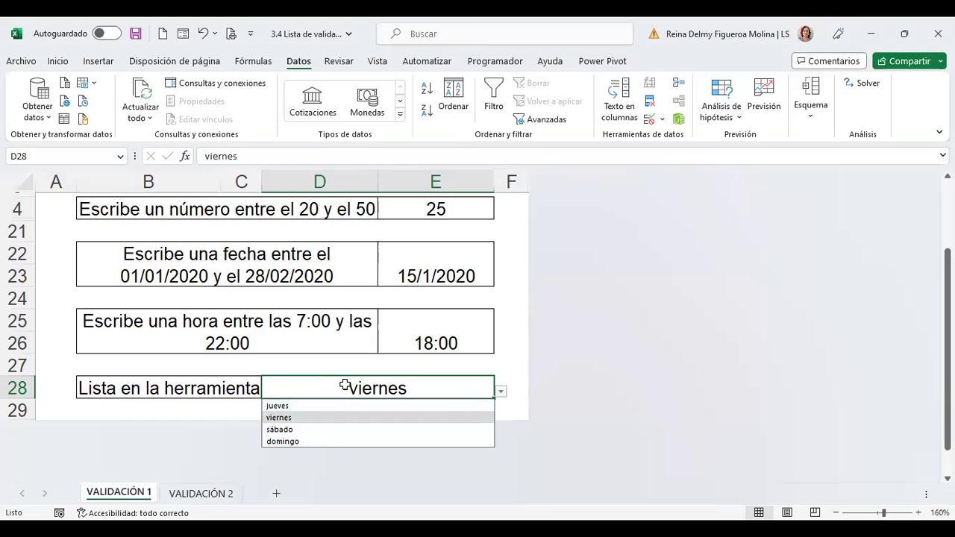
left_click(339, 385)
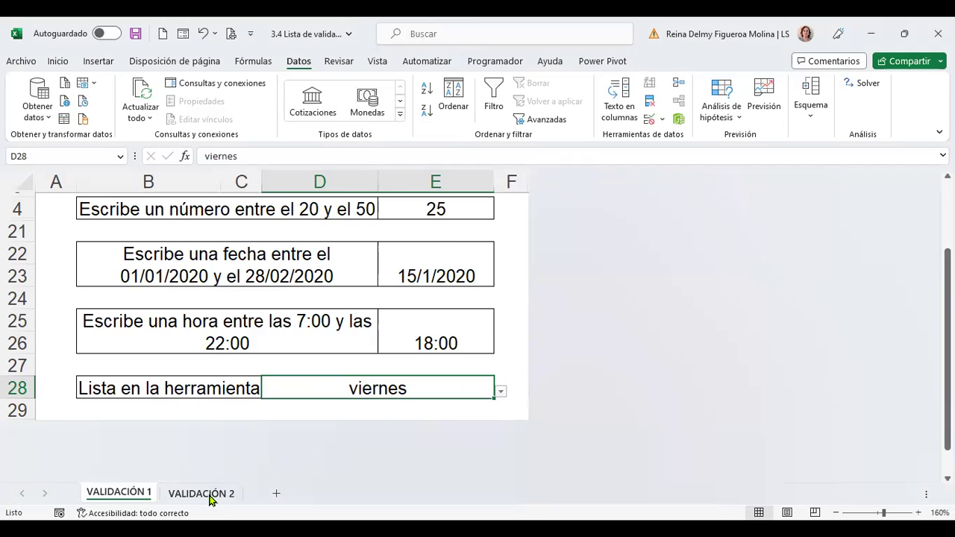
left_click(206, 496)
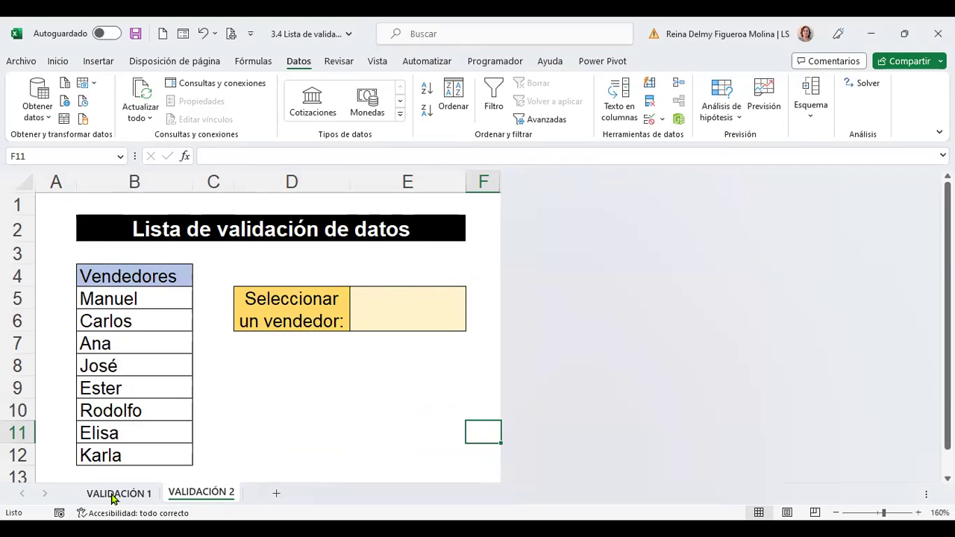
Back on VALIDACIÓN 1, edit D28's list source to capitalise Jueves and Viernes.
left_click(116, 495)
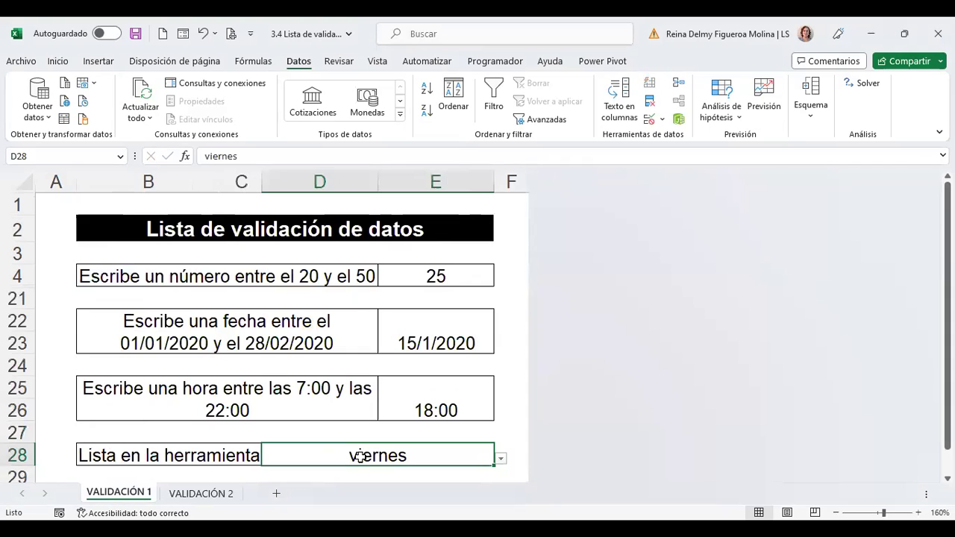
left_click(653, 123)
left_click(616, 305)
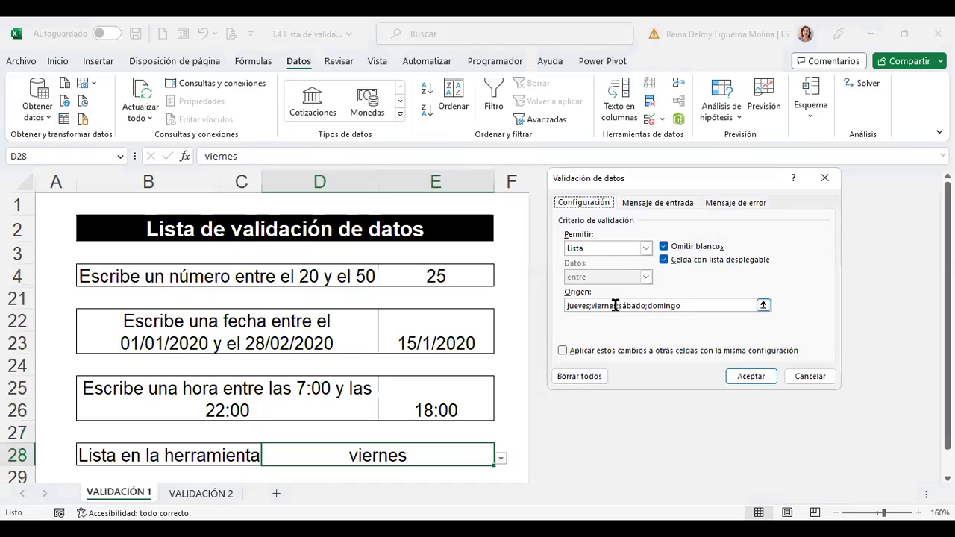
left_click(568, 305)
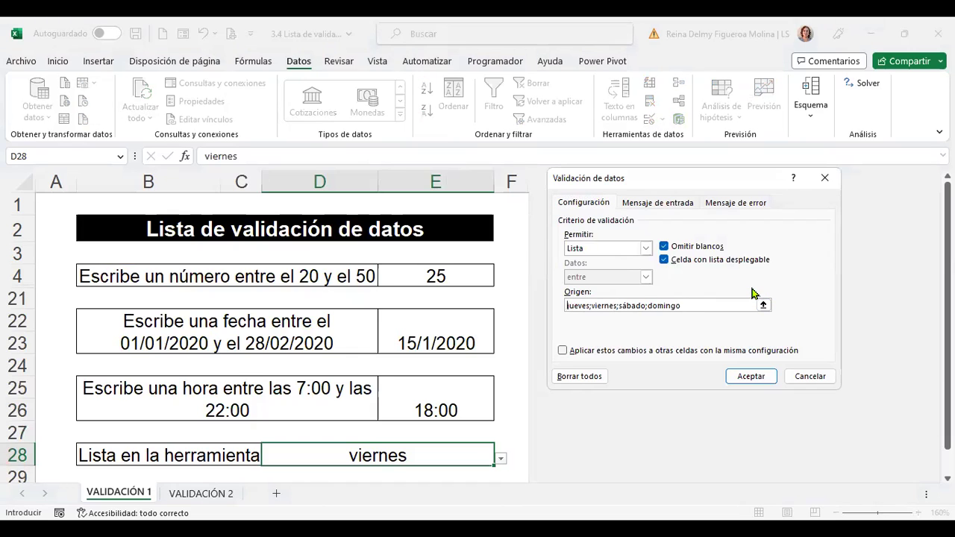
key("Delete")
type("J")
type("+")
key("Right")
key("BackSpace")
key("BackSpace")
key("BackSpace")
key("BackSpace")
key("BackSpace")
key("BackSpace")
key("BackSpace")
type("J")
left_click(594, 306)
key("BackSpace")
type("V")
Capitalise Sábado and Domingo in the source and apply the updated list.
left_click(621, 306)
key("Delete")
type("S")
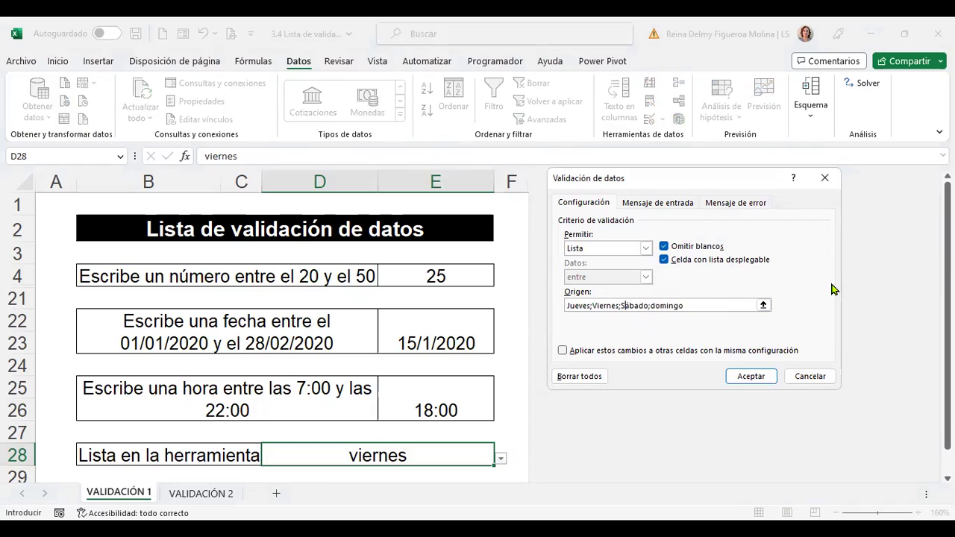
left_click(652, 306)
key("Delete")
type("D")
left_click(752, 377)
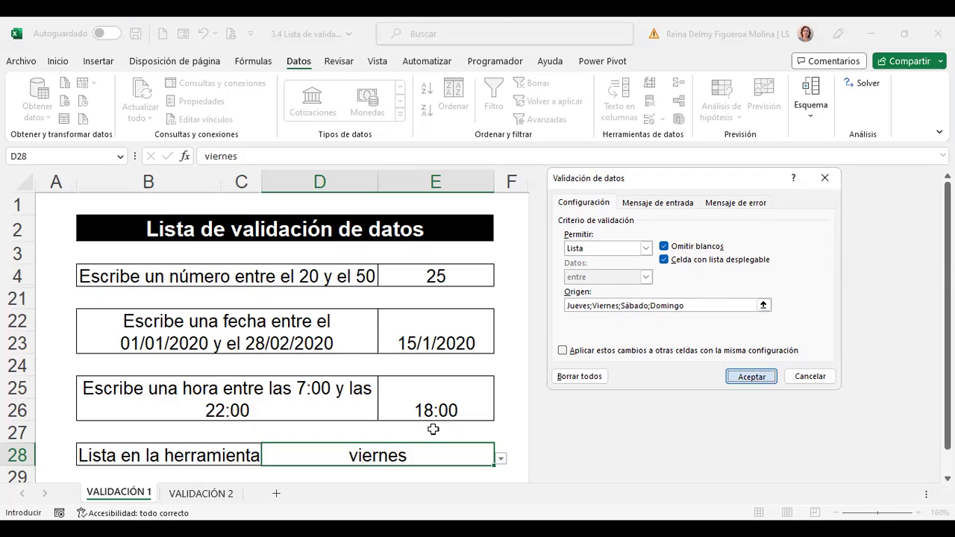
Try Domingo, Jueves and Sábado from D28's dropdown, ending on Viernes.
left_click(501, 460)
key("Down")
key("Down")
key("Down")
key("Down")
key("Return")
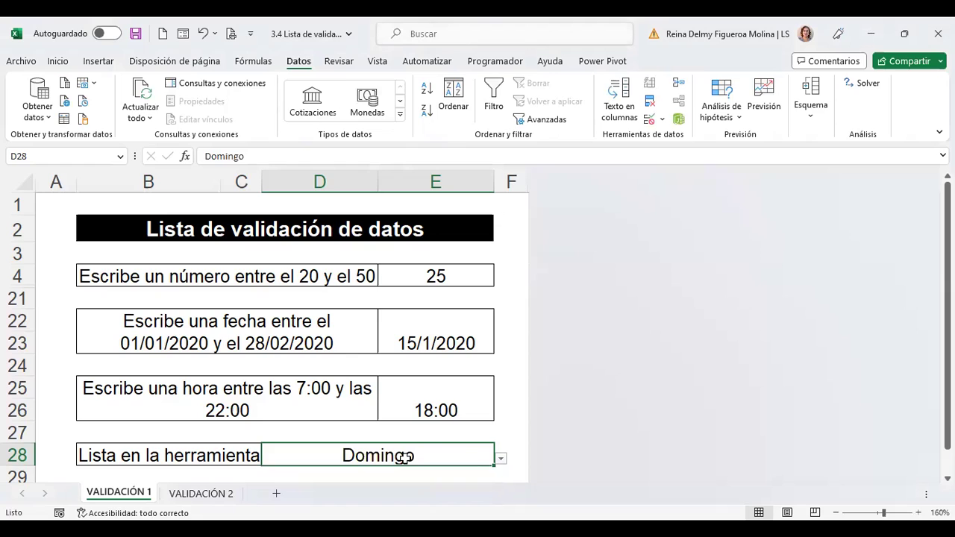
left_click(501, 461)
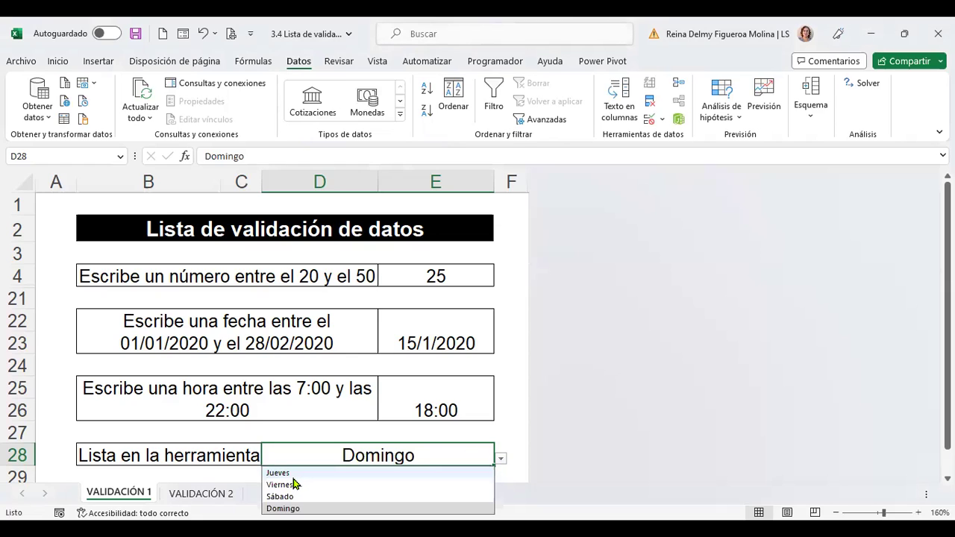
left_click(294, 483)
key("alt+Down")
key("Down")
key("Return")
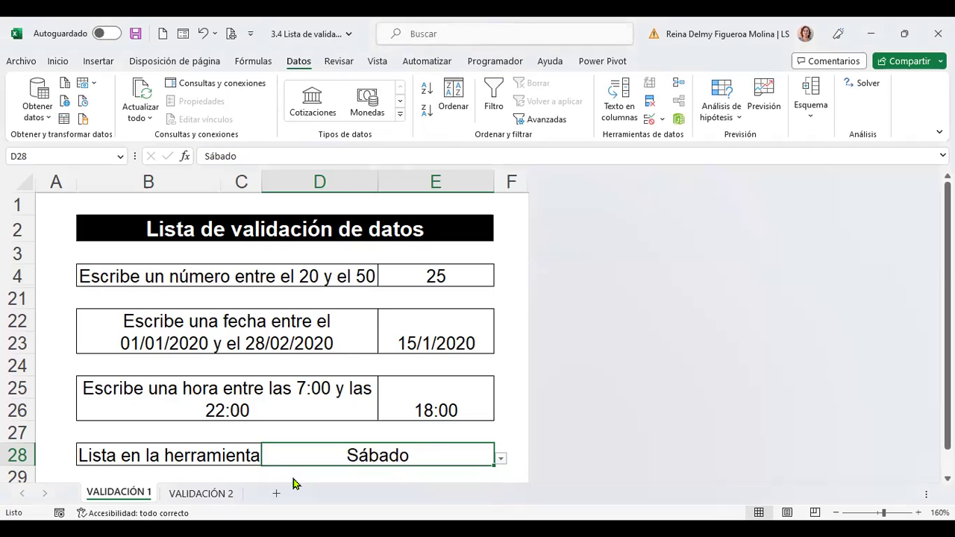
left_click(500, 460)
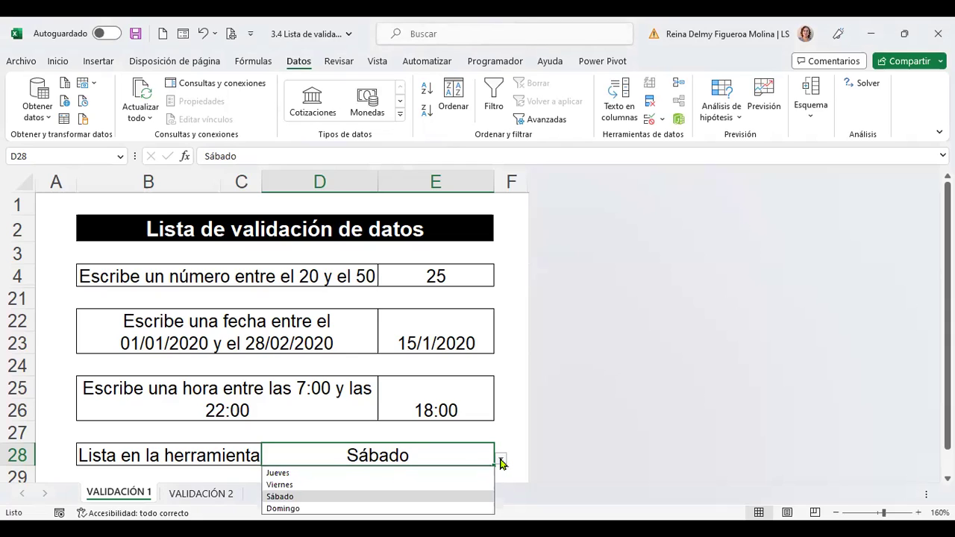
key("Up")
key("Return")
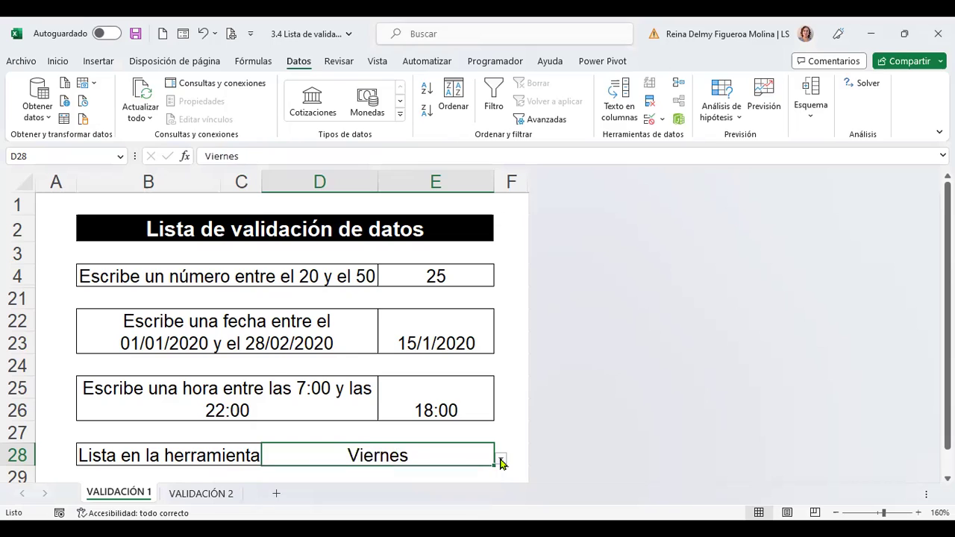
scroll(448, 453, "down", 1)
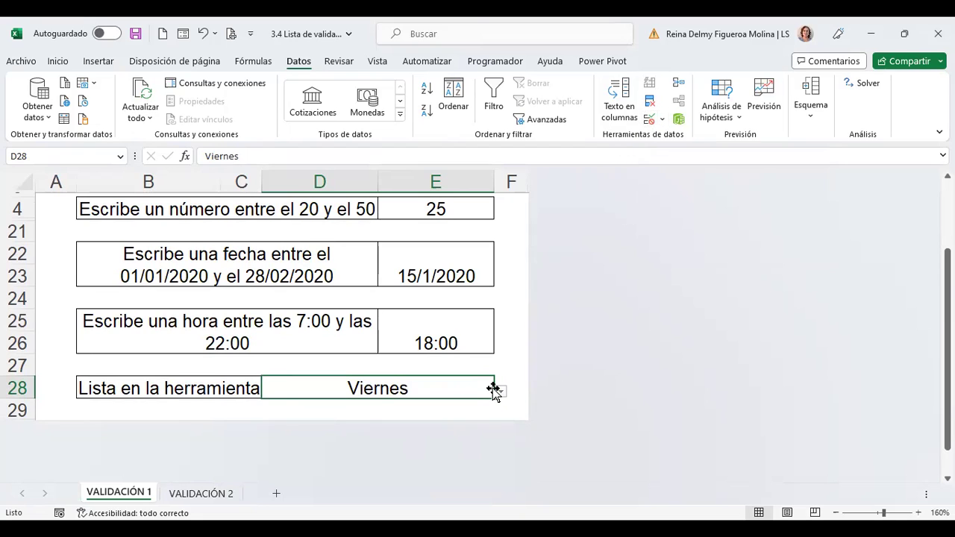
left_click(649, 119)
left_click(711, 305)
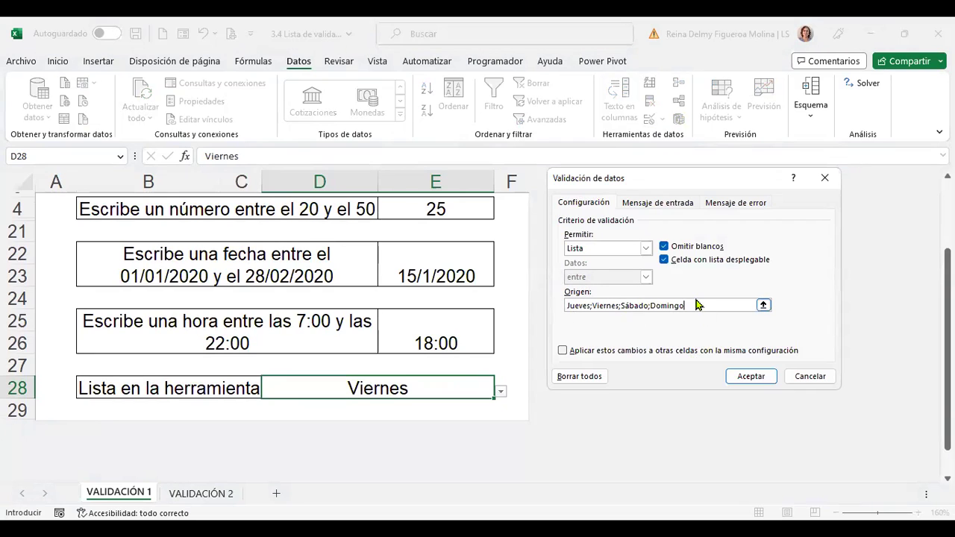
key("BackSpace")
key("BackSpace")
key("BackSpace")
key("BackSpace")
type("MINGO")
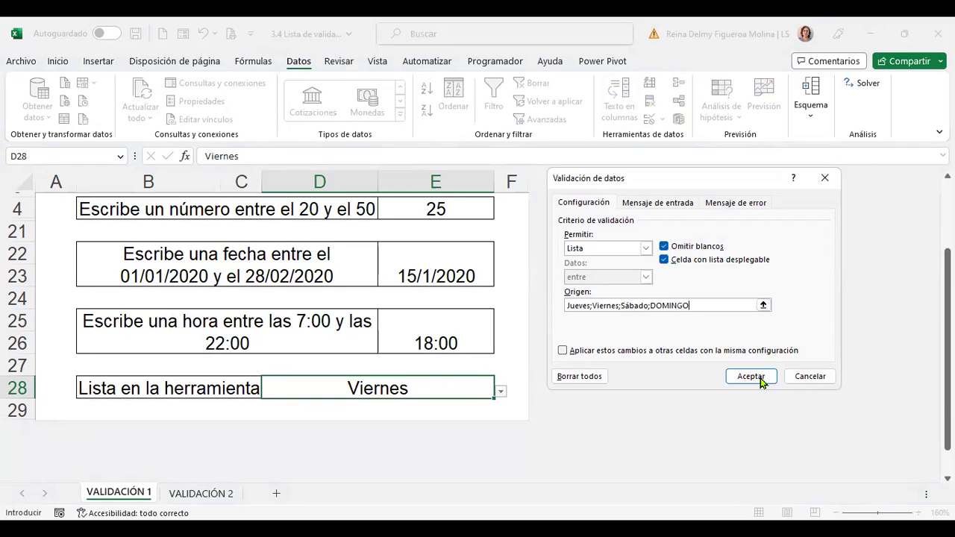
left_click(751, 377)
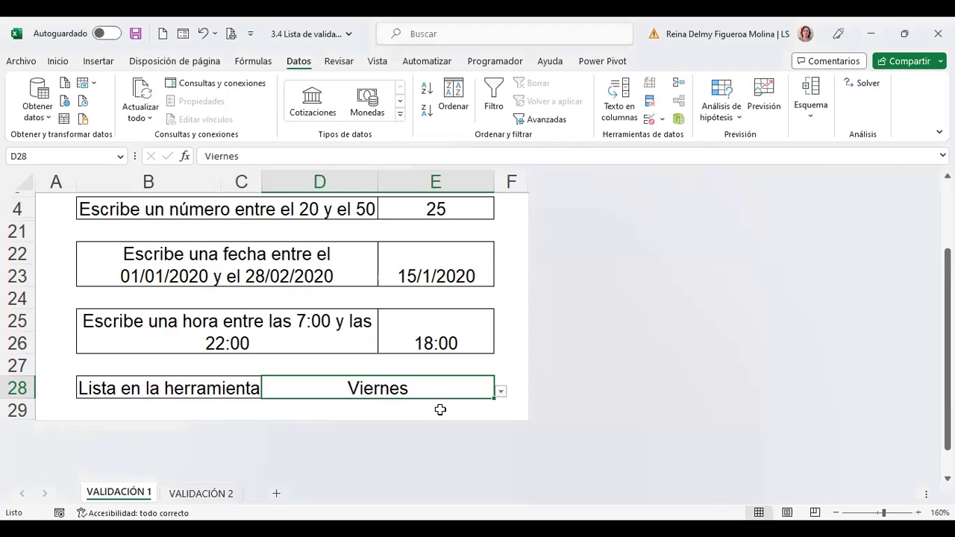
left_click(505, 394)
left_click(292, 442)
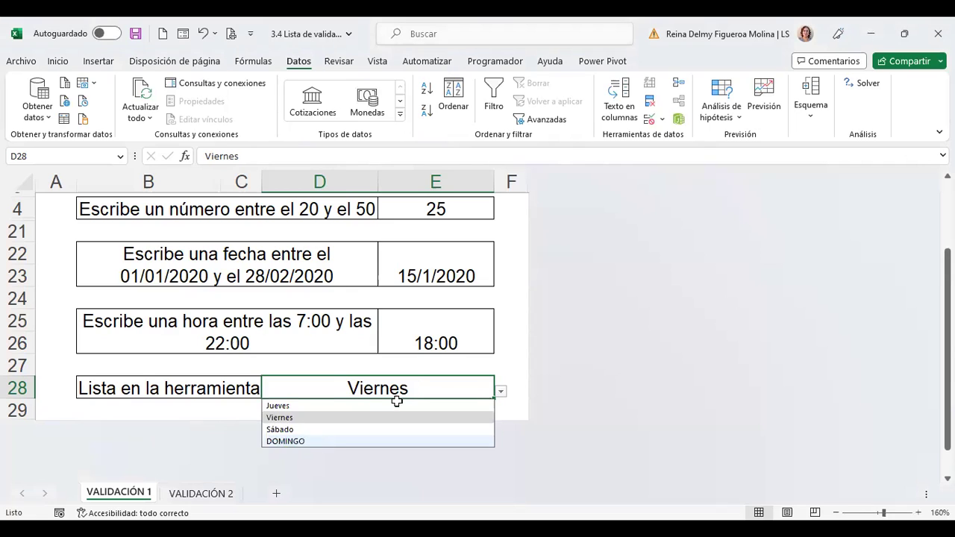
left_click(502, 394)
left_click(321, 418)
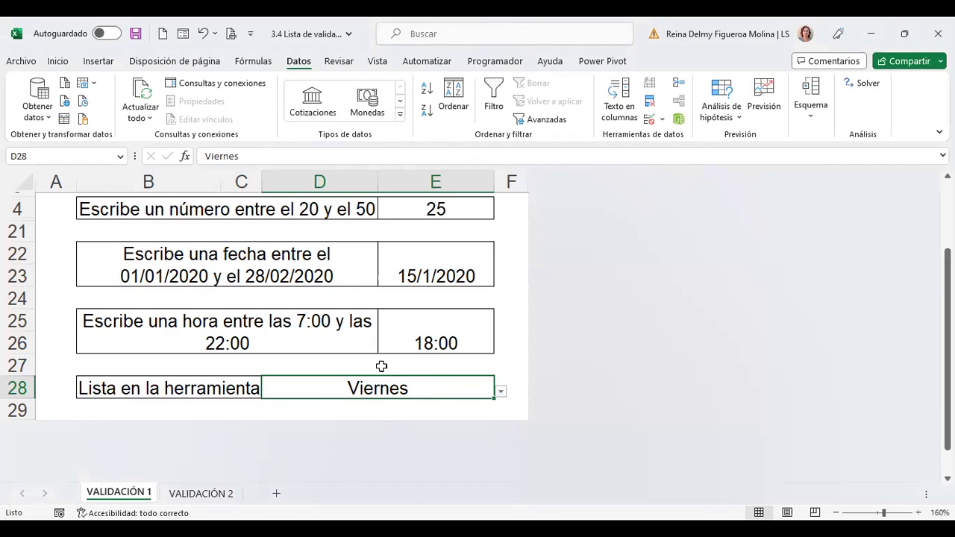
left_click(502, 392)
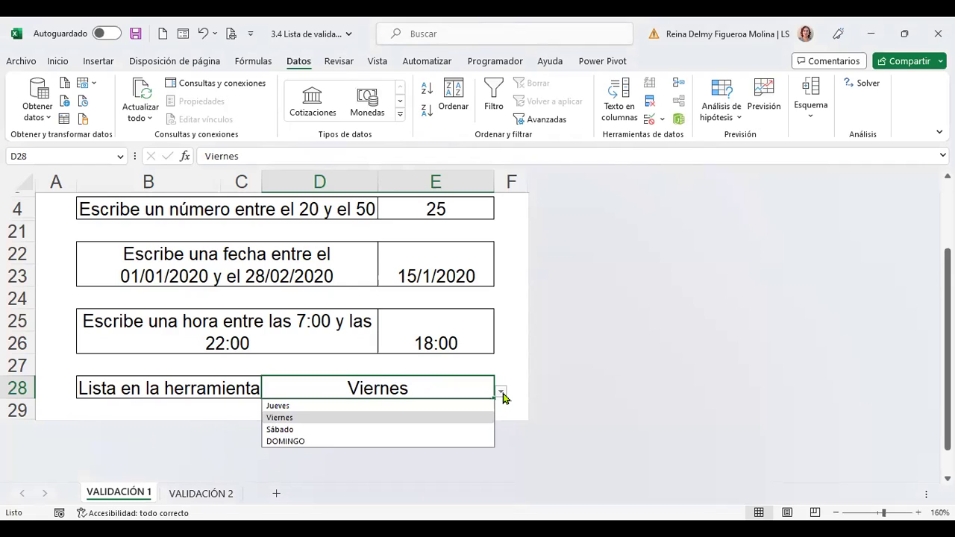
left_click(650, 119)
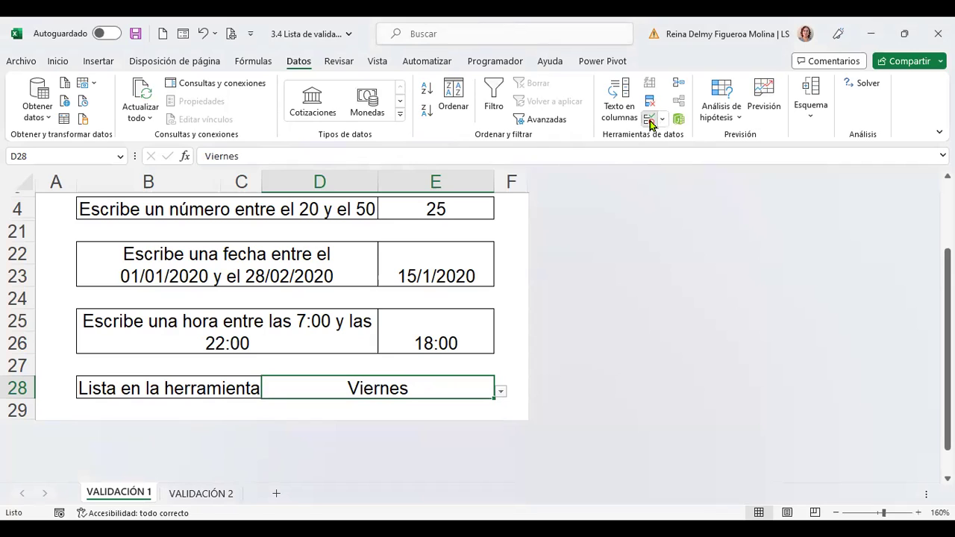
left_click(650, 118)
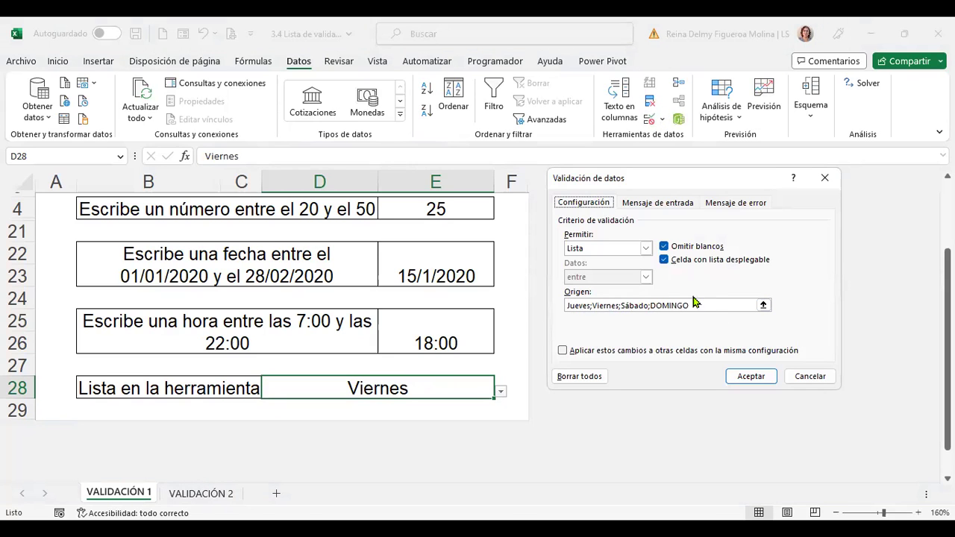
left_click(814, 385)
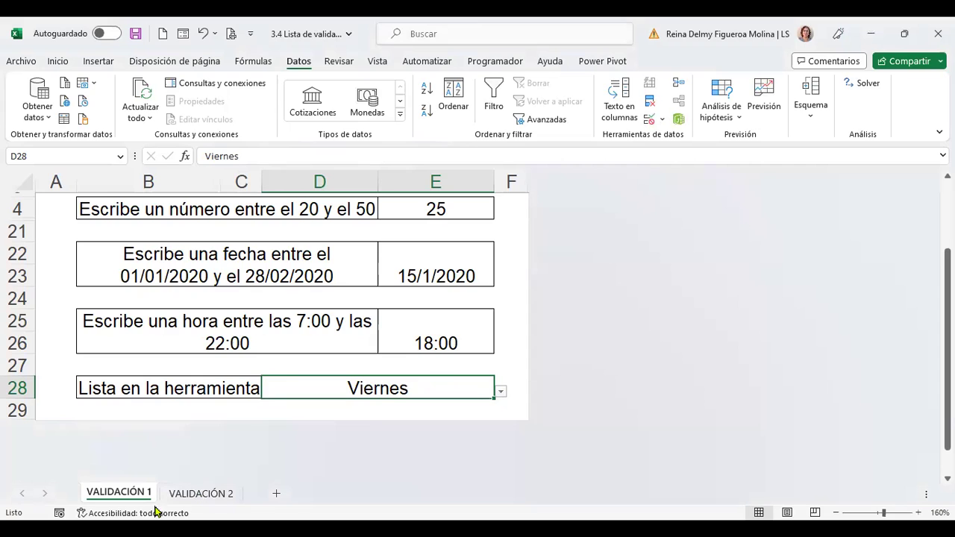
scroll(221, 260, "up", 1)
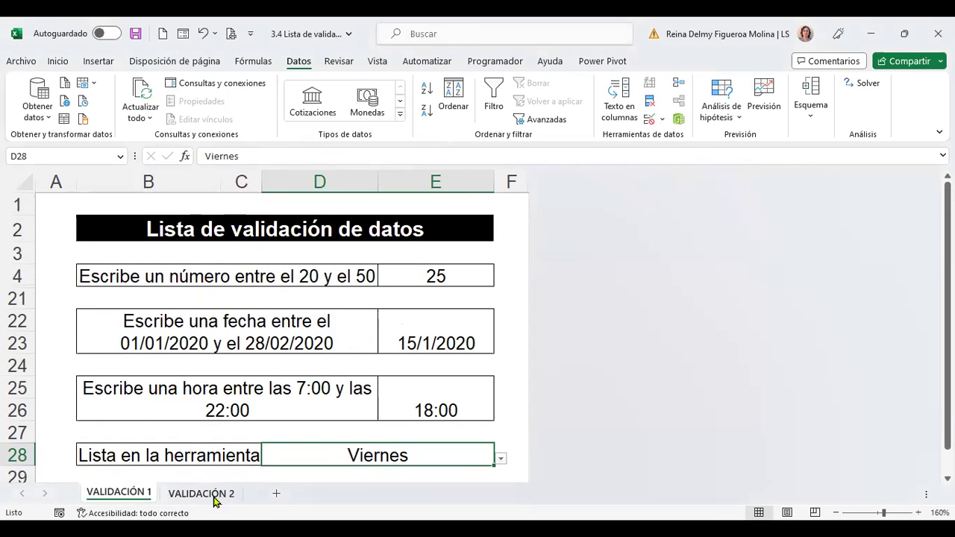
Switch to the VALIDACIÓN 2 sheet and select cell E5.
left_click(209, 494)
scroll(258, 371, "down", 1)
scroll(258, 371, "down", 2)
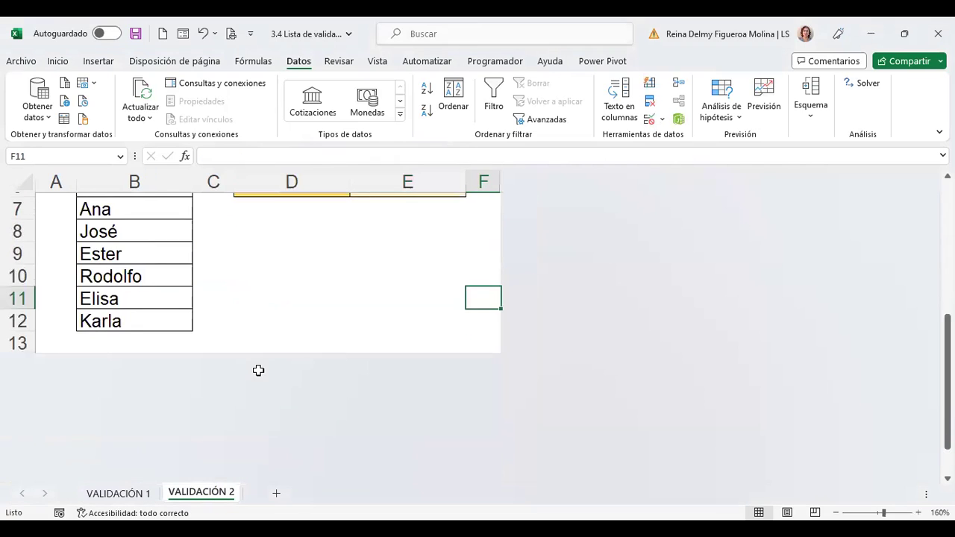
scroll(258, 371, "up", 3)
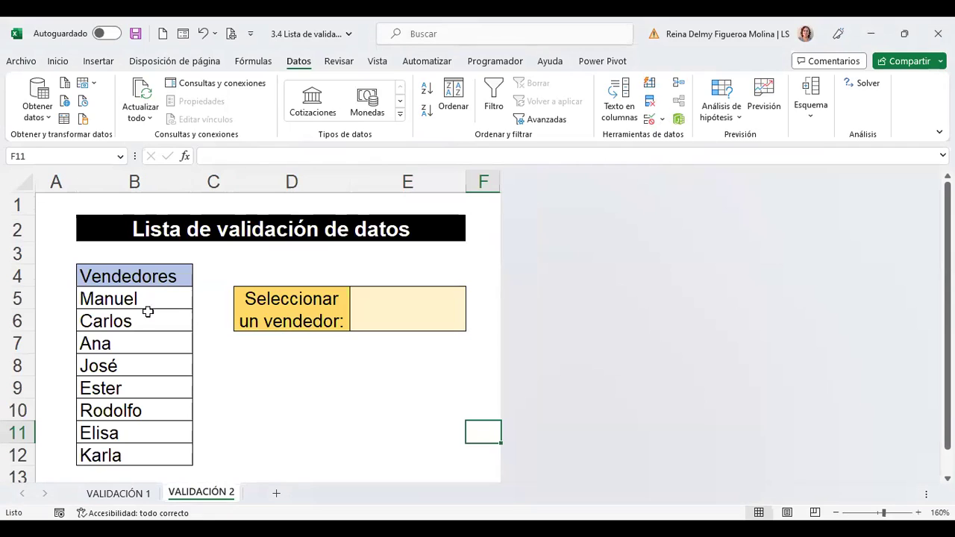
left_click(407, 307)
scroll(405, 312, "down", 2)
scroll(405, 312, "up", 2)
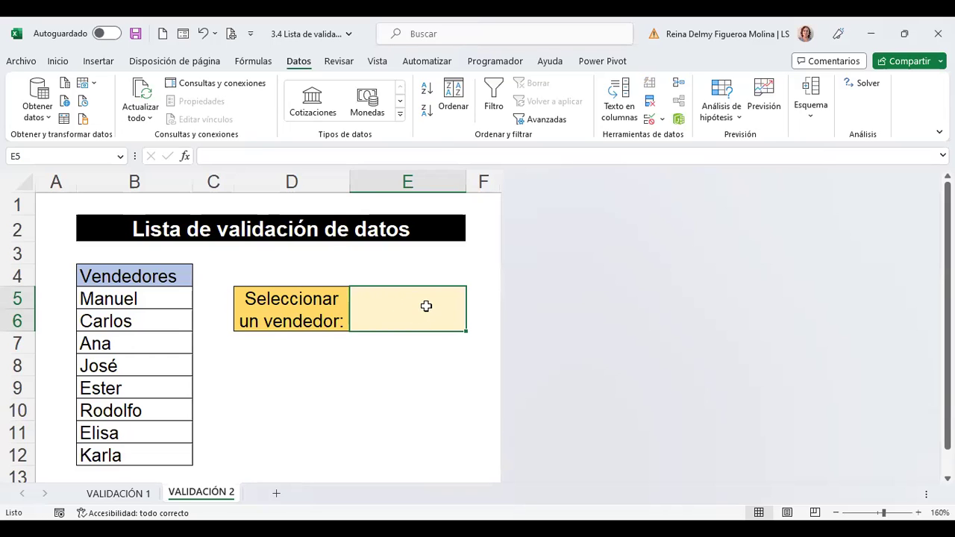
Set E5's validation to a list sourced from =$B$5:$B$12.
left_click(650, 121)
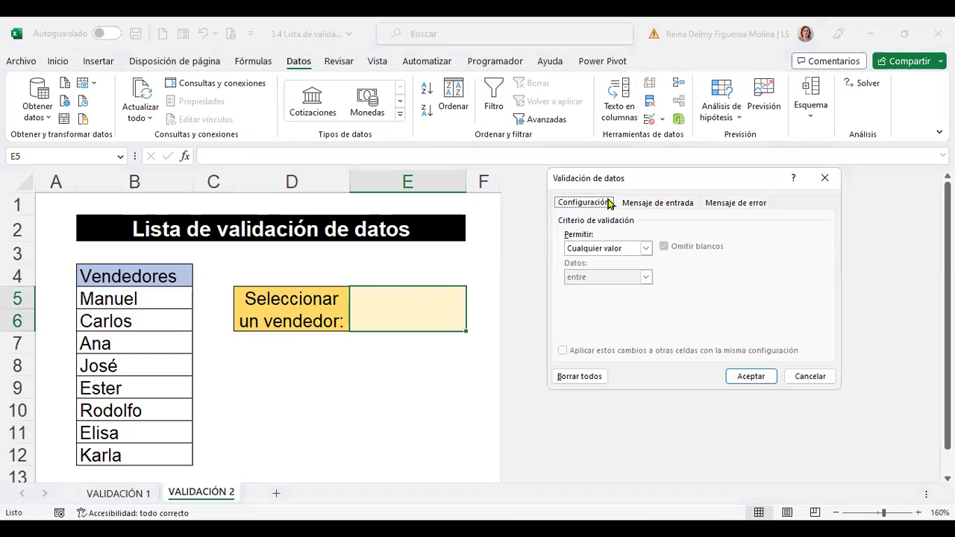
left_click(646, 250)
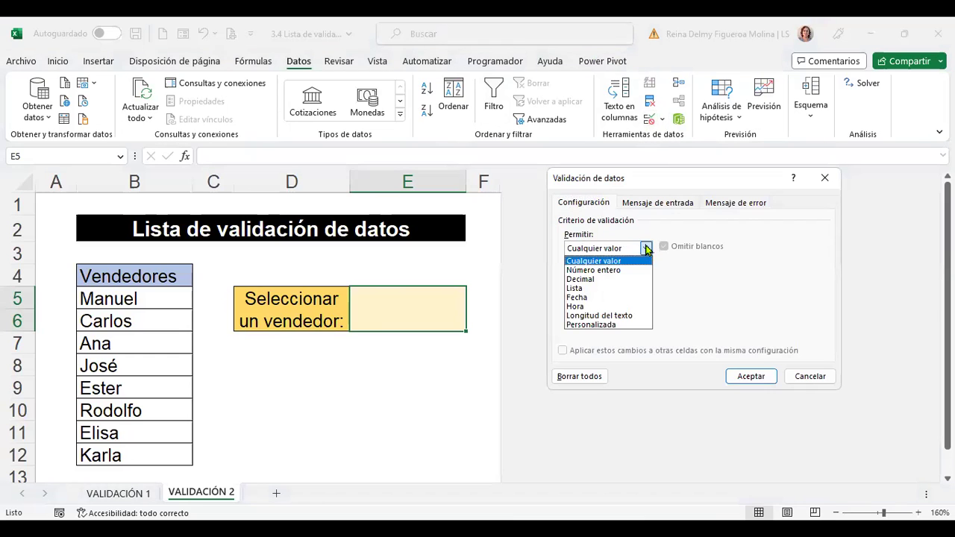
left_click(602, 290)
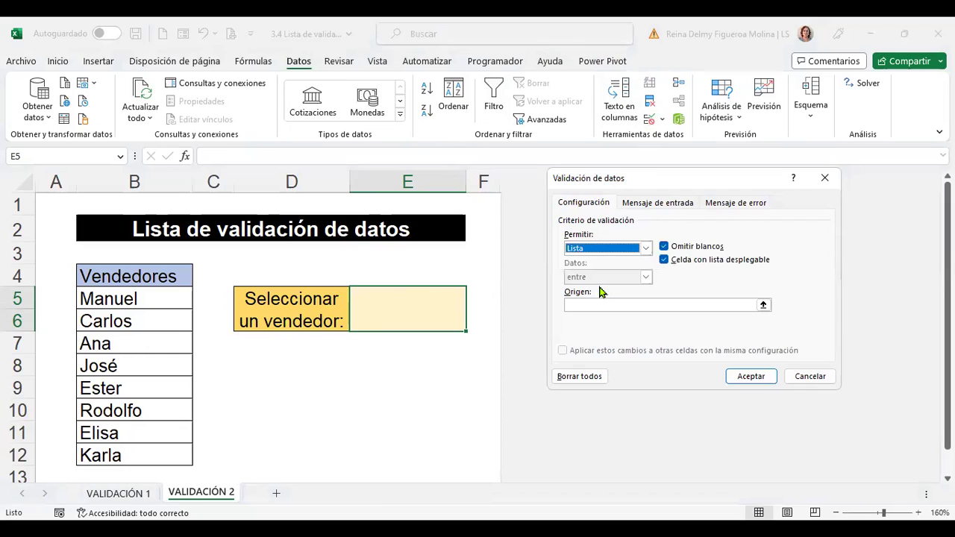
left_click(608, 304)
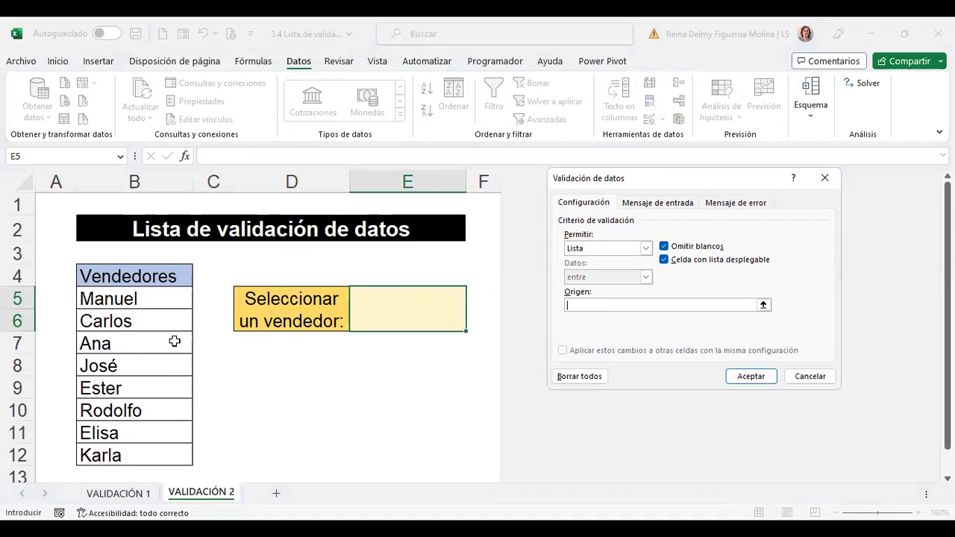
scroll(175, 341, "down", 1)
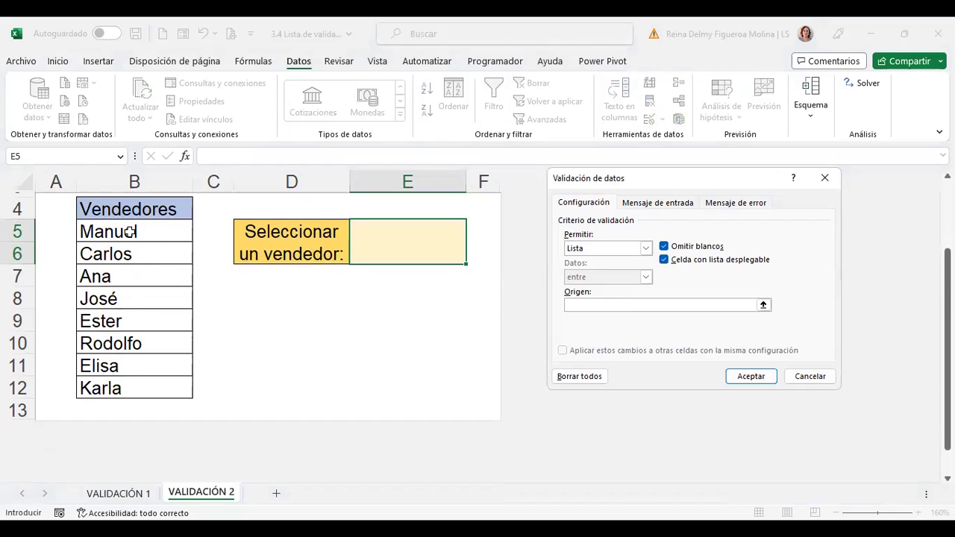
left_click_drag(133, 388, 141, 220)
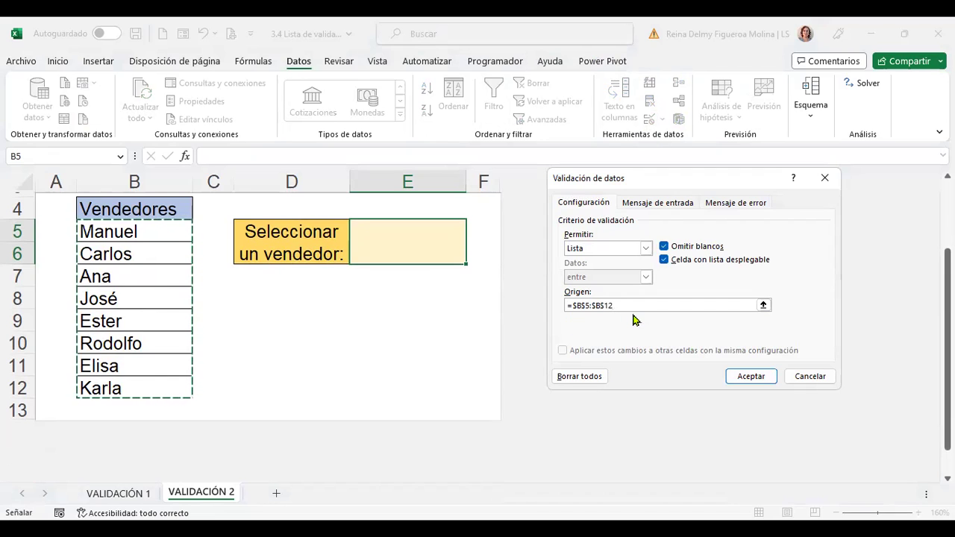
left_click(752, 378)
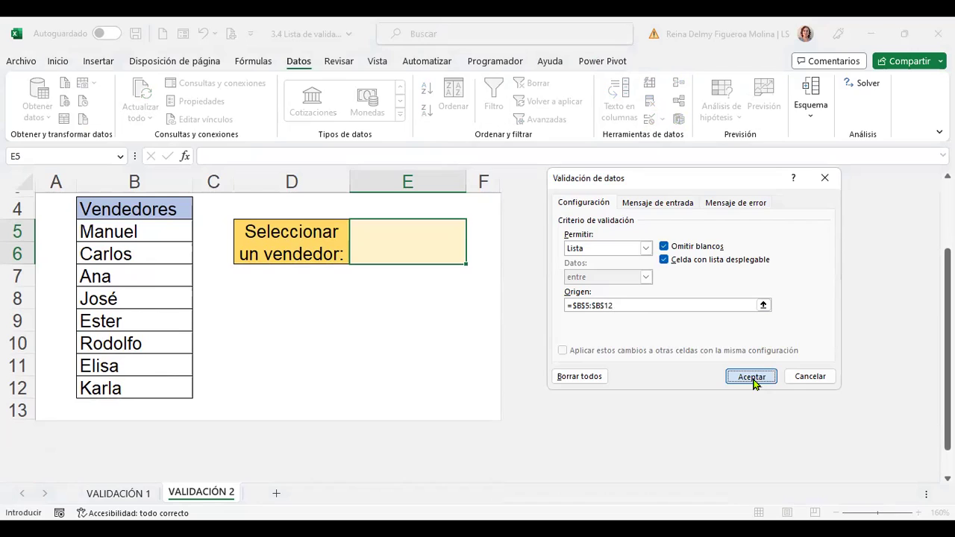
left_click(473, 236)
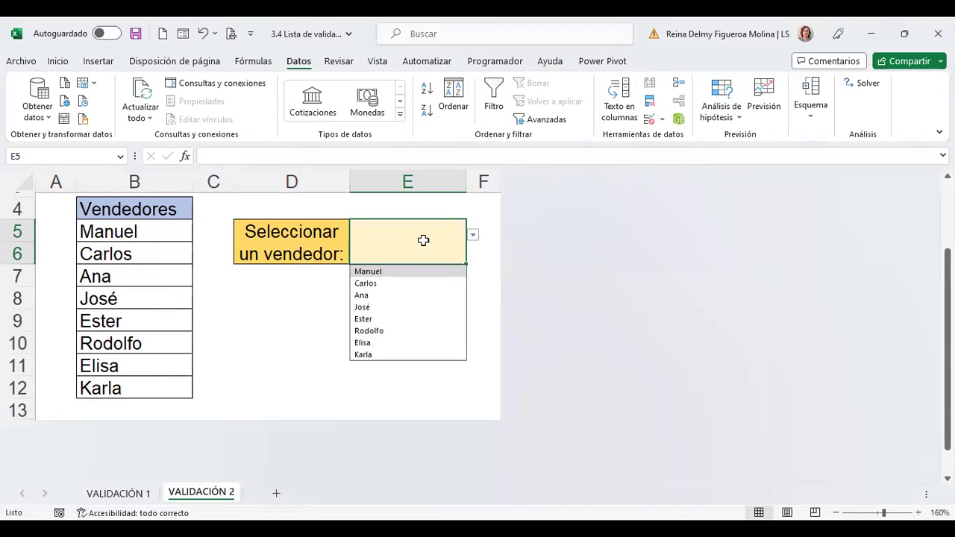
Pick Rodolfo, then Carlos, then Elisa from E5's dropdown, then select D8.
left_click(375, 331)
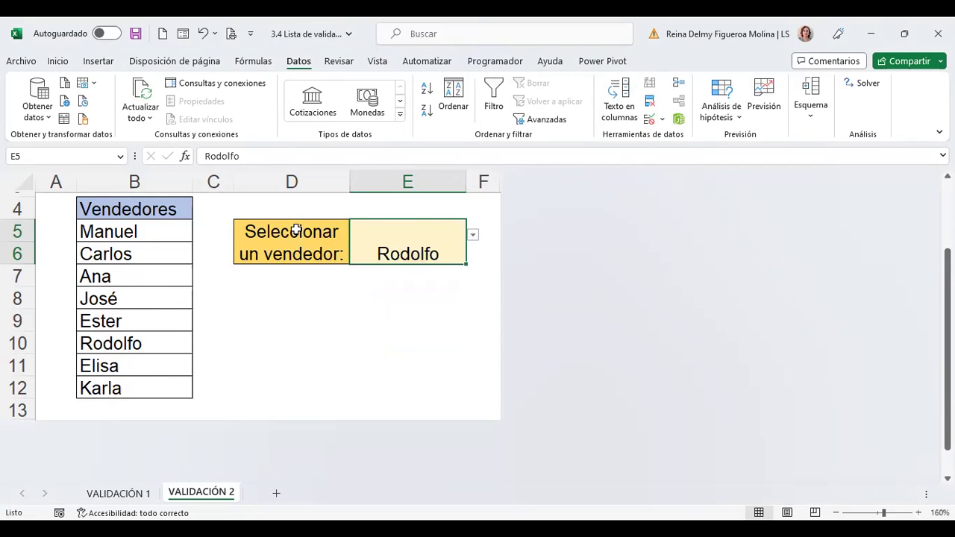
left_click(473, 236)
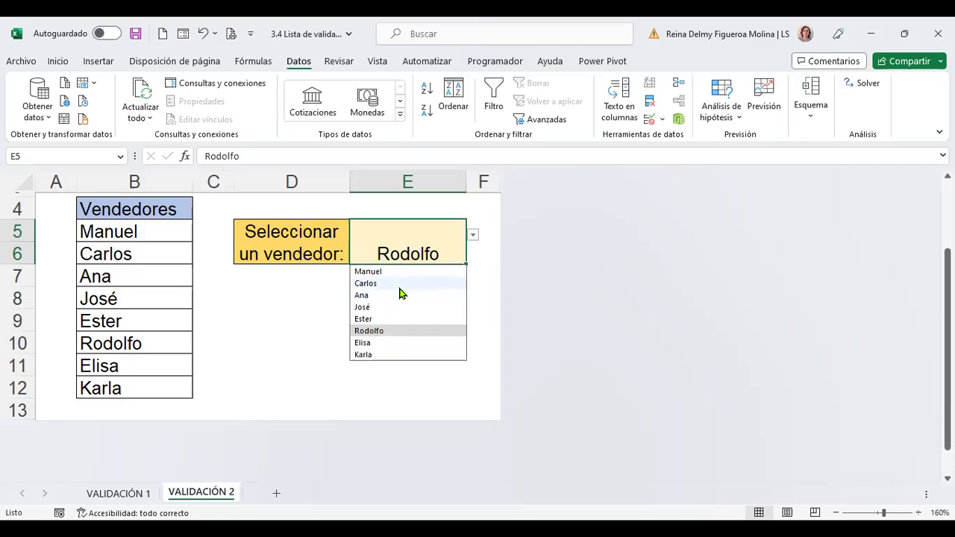
left_click(399, 284)
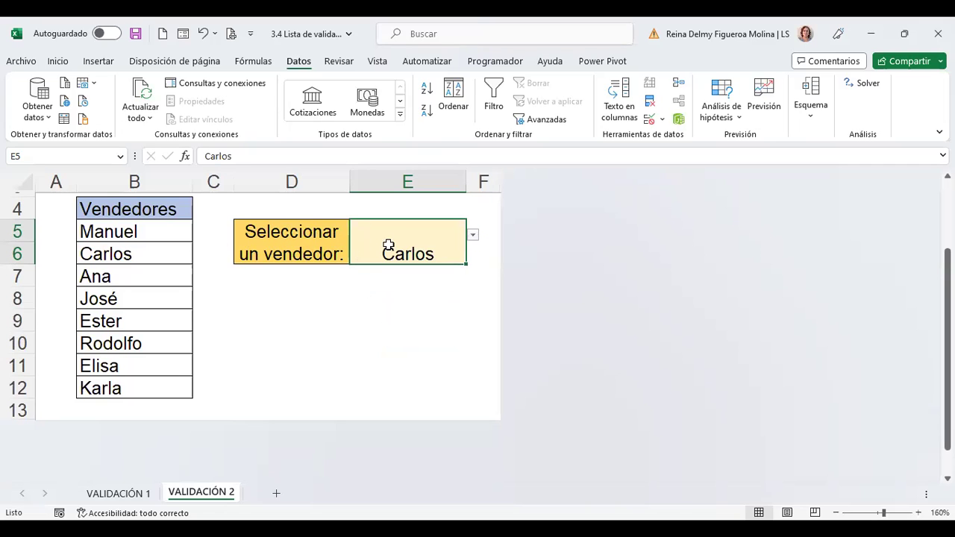
left_click(473, 235)
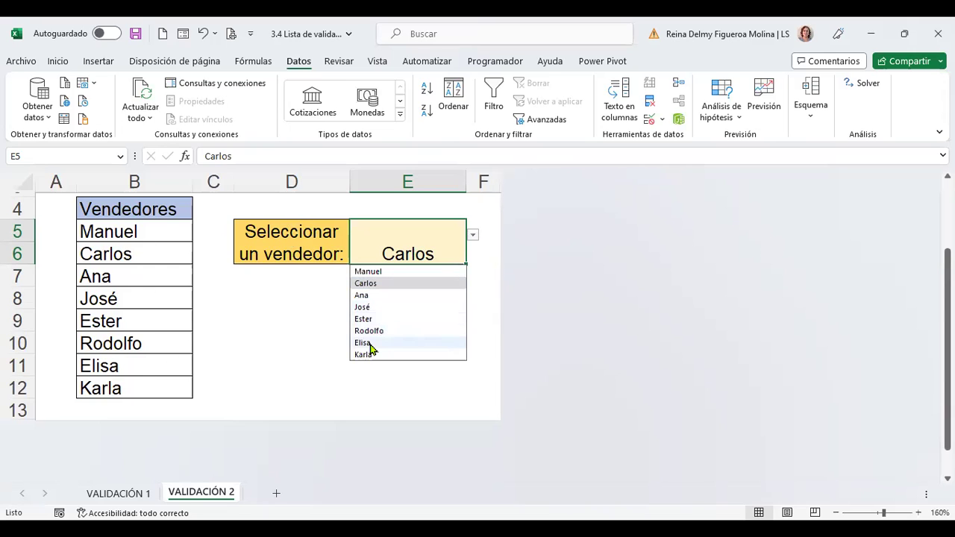
left_click(373, 343)
scroll(389, 306, "up", 1)
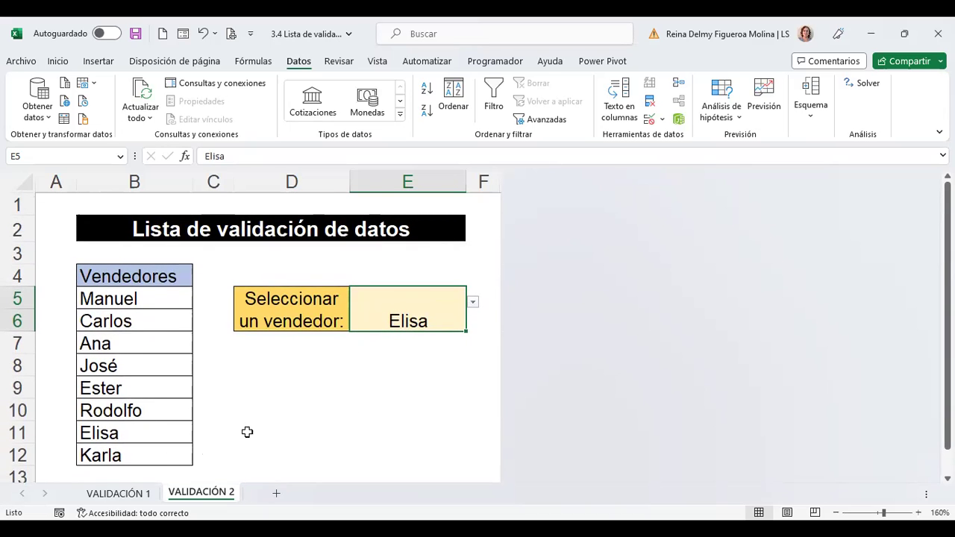
left_click(344, 358)
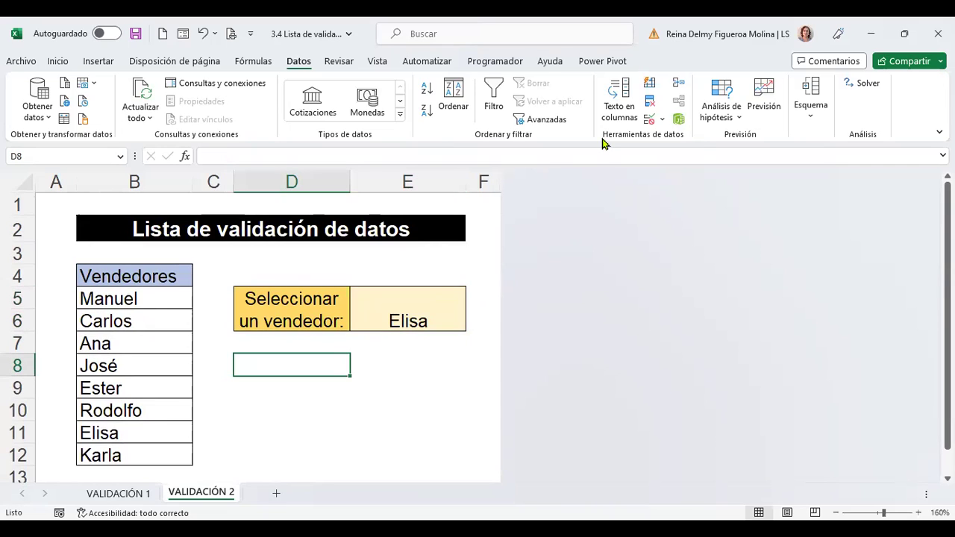
Add E5 input message 'Vendedores': 'Seleccione un nombre de la lista', then reselect E5 to show it.
left_click(427, 293)
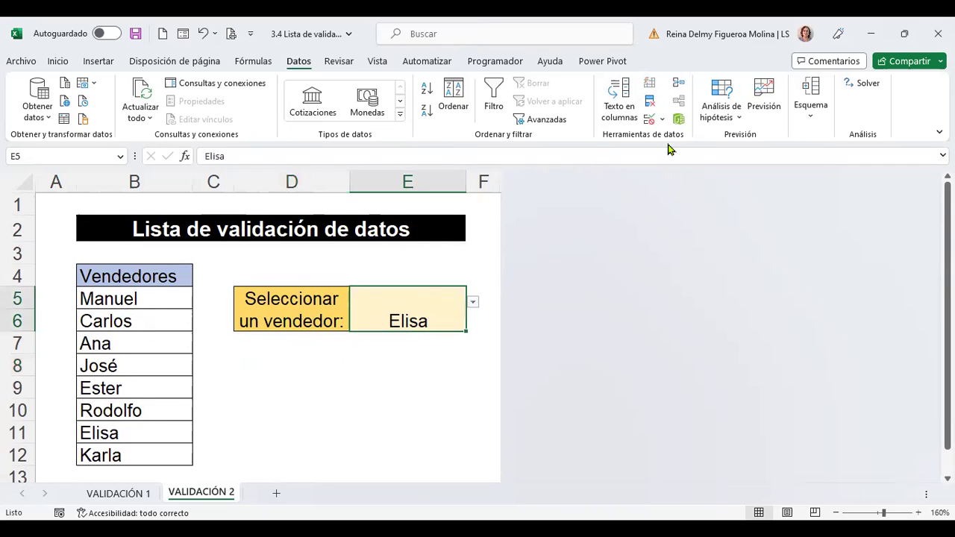
left_click(649, 119)
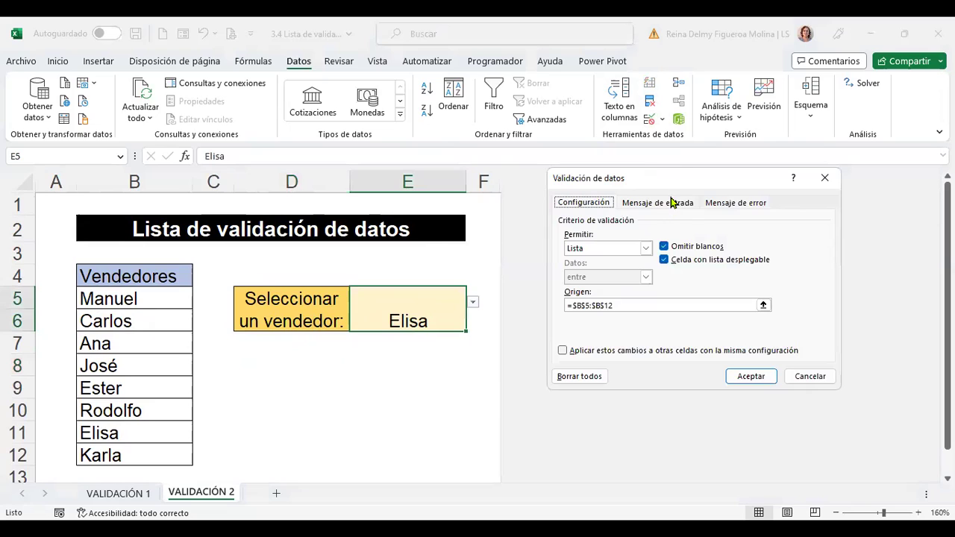
left_click(673, 204)
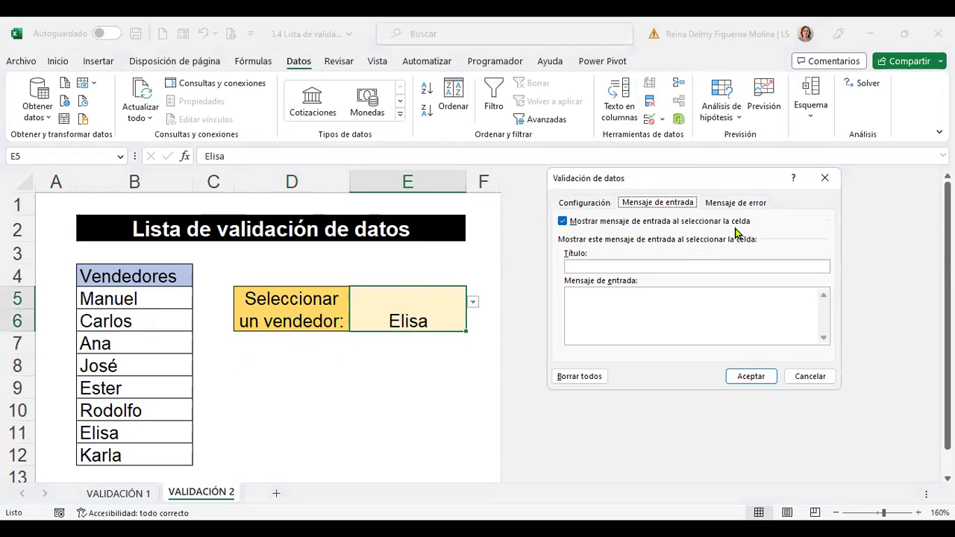
left_click(595, 265)
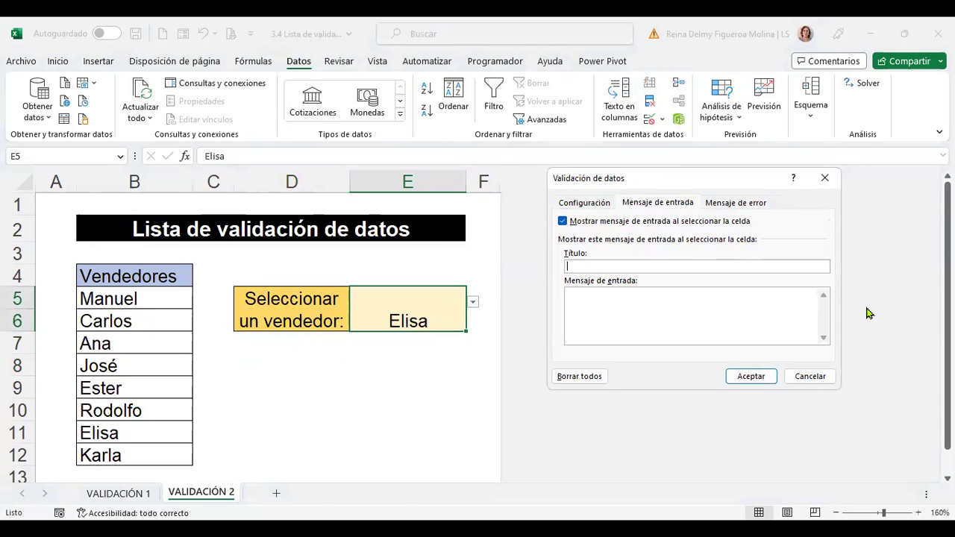
type("nOMB")
key("BackSpace")
key("BackSpace")
key("BackSpace")
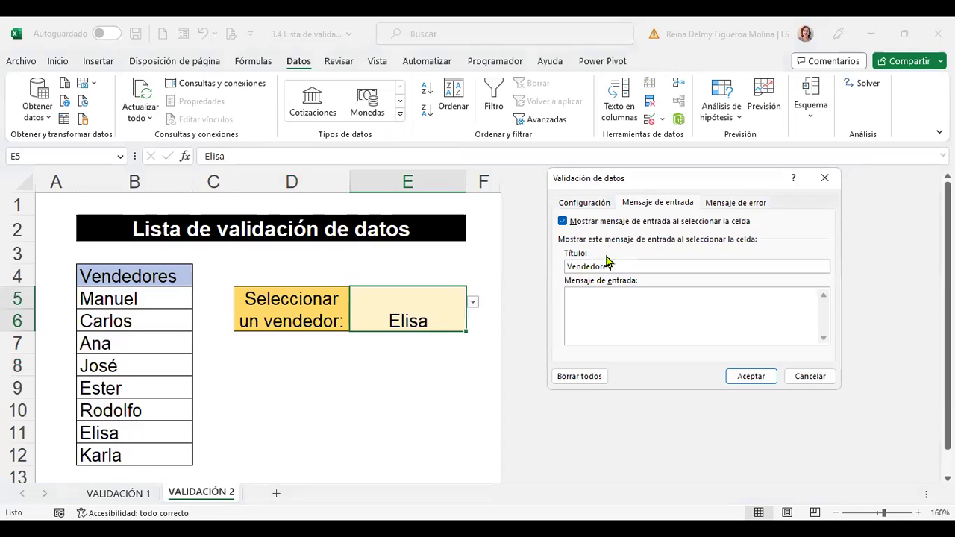
left_click(621, 315)
type("Seleccione un nombre de la lista")
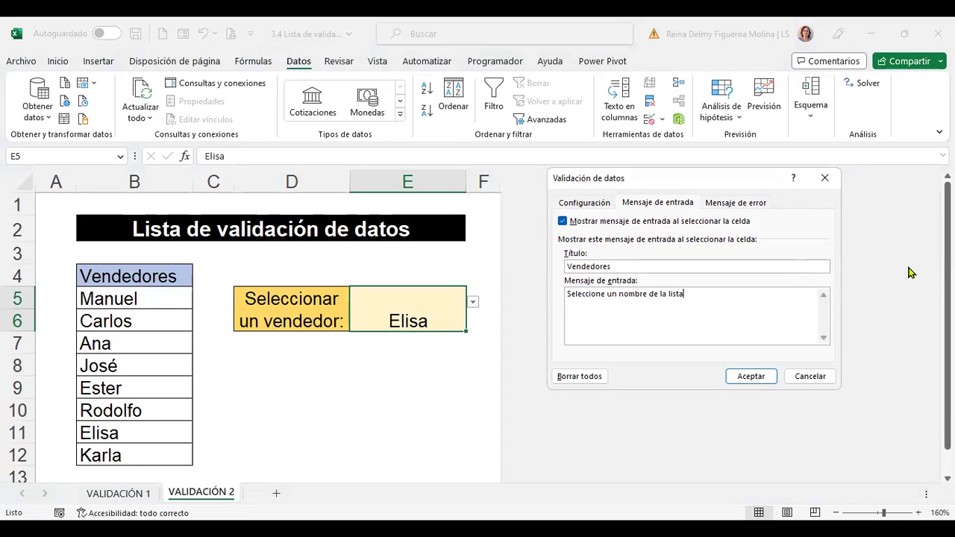
left_click(767, 380)
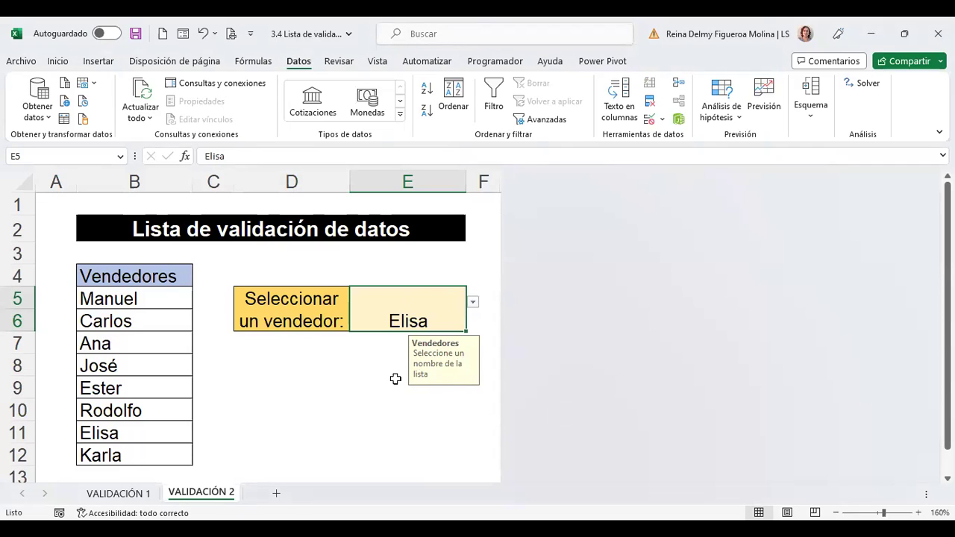
left_click(356, 414)
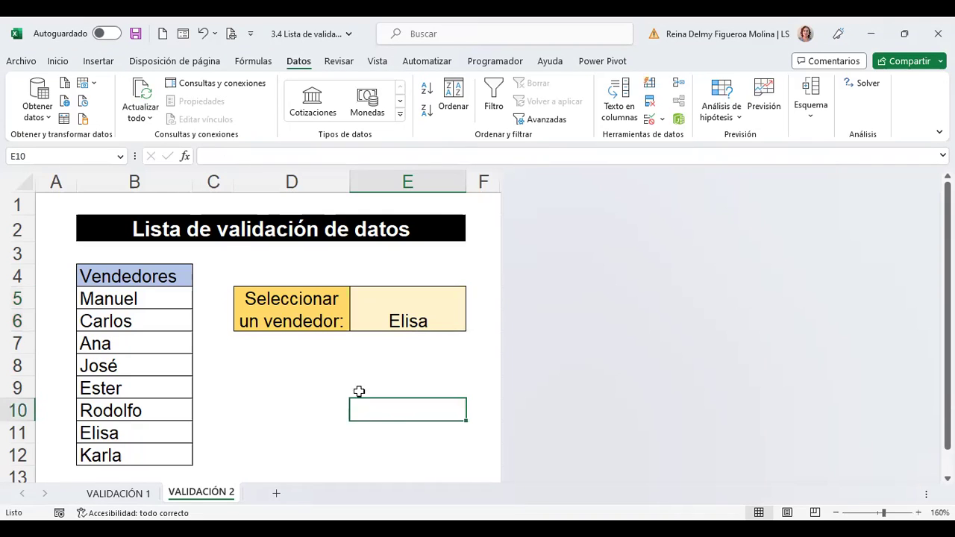
left_click(422, 313)
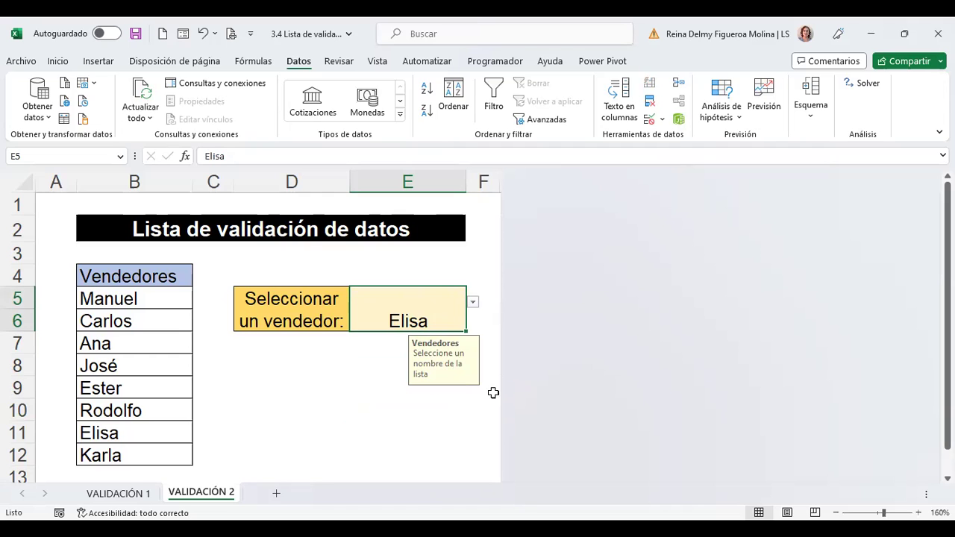
On VALIDACIÓN 1, select E4 and review its validation error-message settings.
left_click(116, 494)
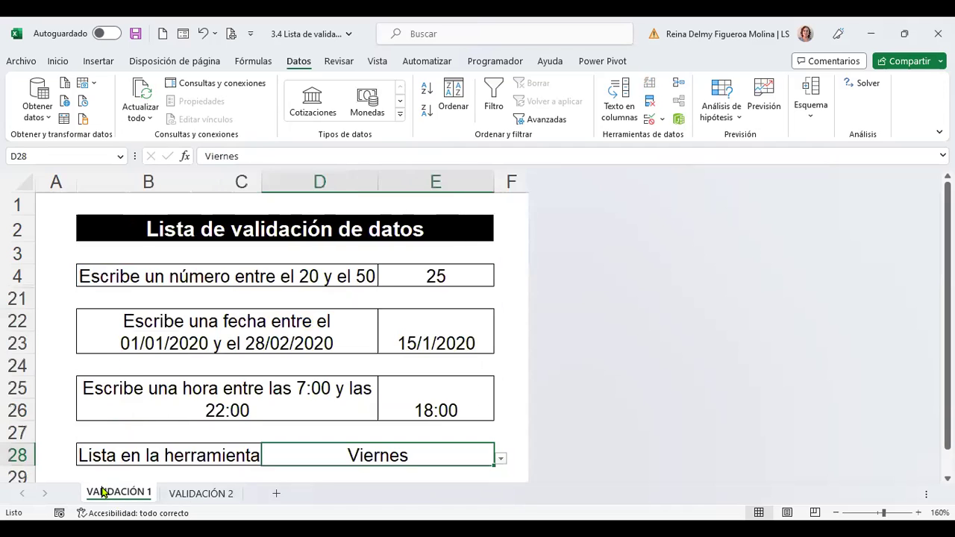
left_click(450, 272)
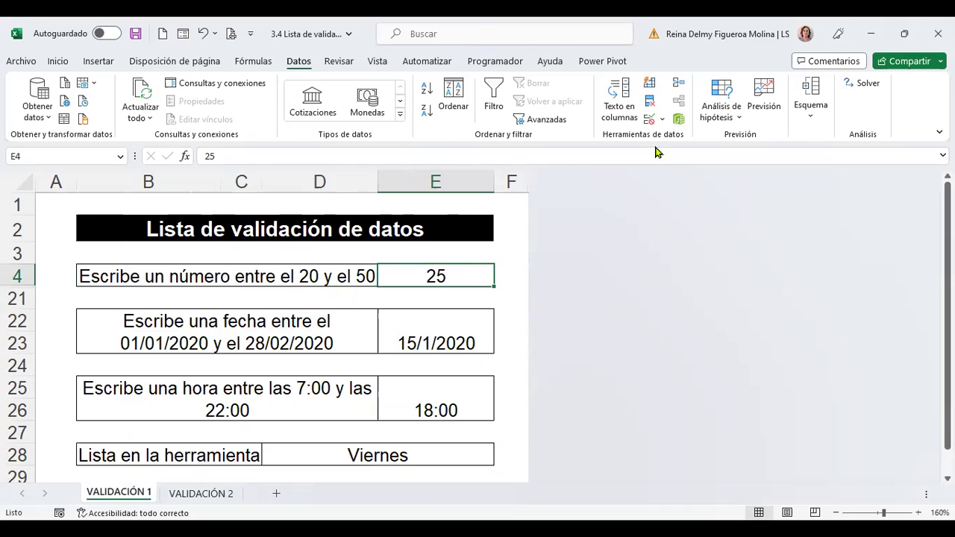
left_click(650, 119)
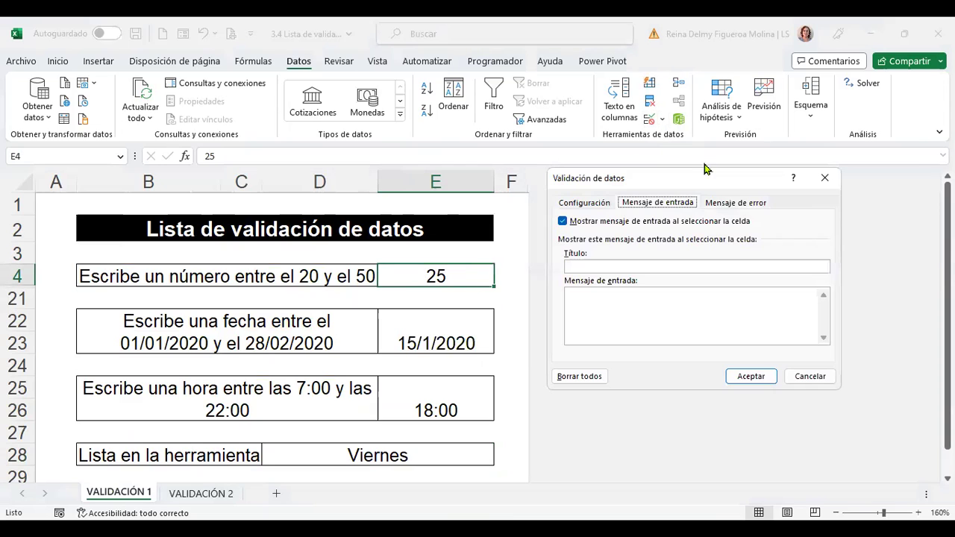
left_click(737, 203)
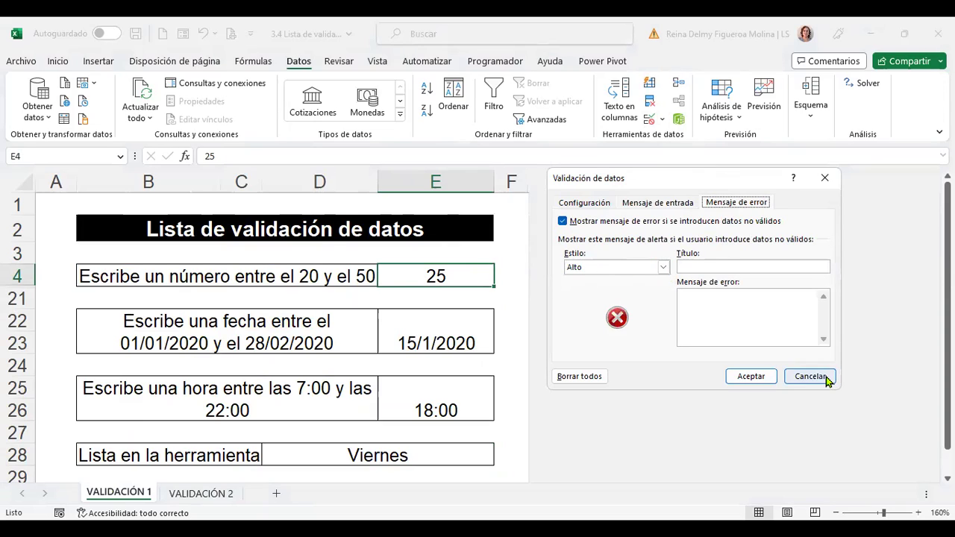
key("Escape")
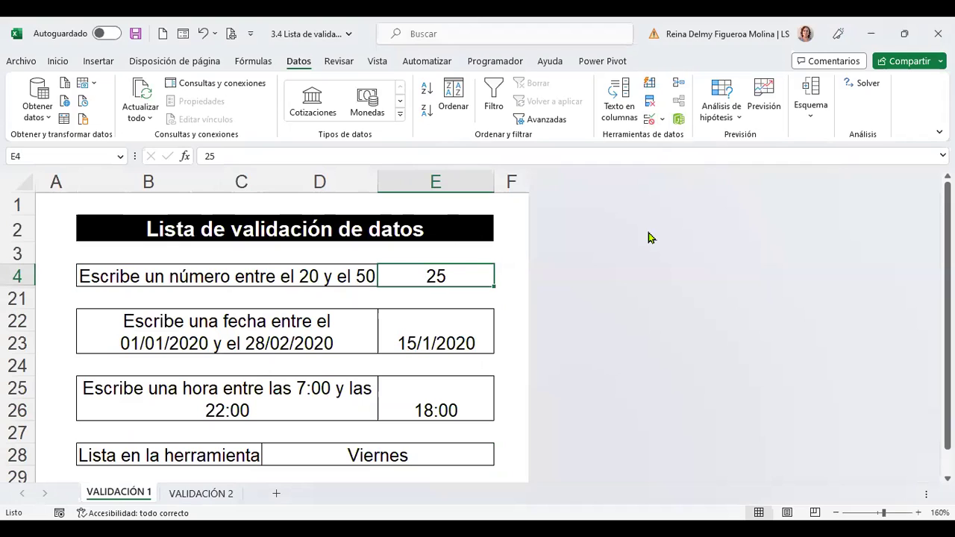
Enter 10 in E4 and cancel the rejection, keeping 25.
type("10")
key("Return")
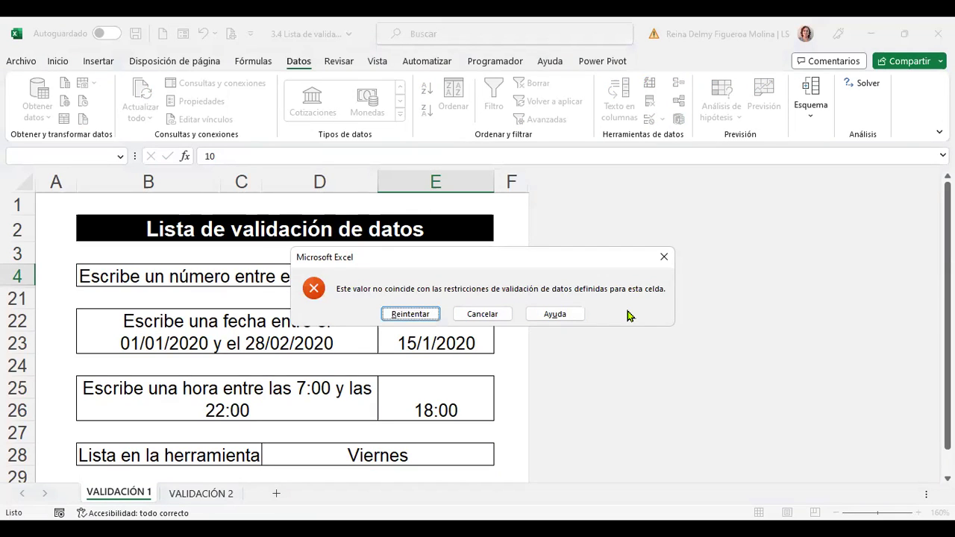
left_click(506, 317)
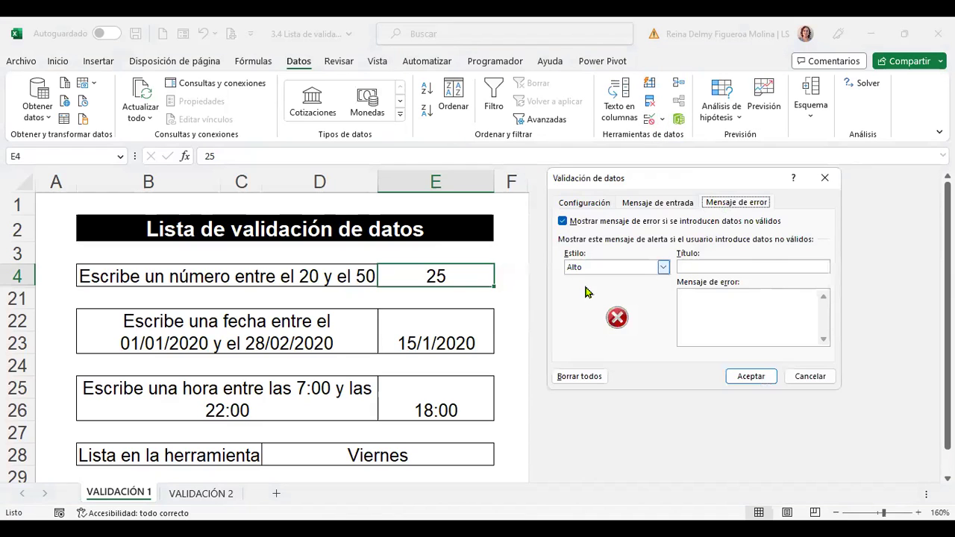
Give E4 a stop alert 'Números enteros': 'Debe ingresar números enteros', then confirm 60 is rejected.
left_click(714, 263)
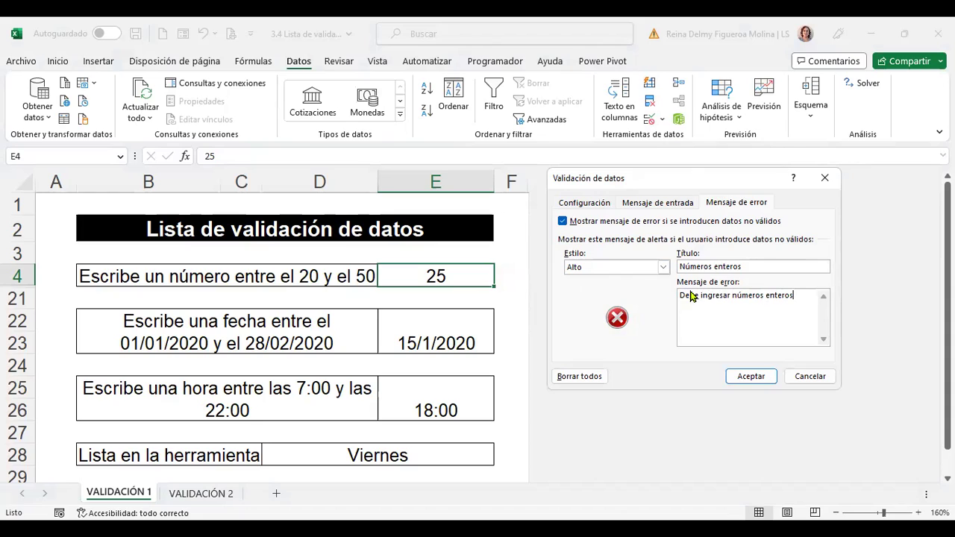
left_click(752, 379)
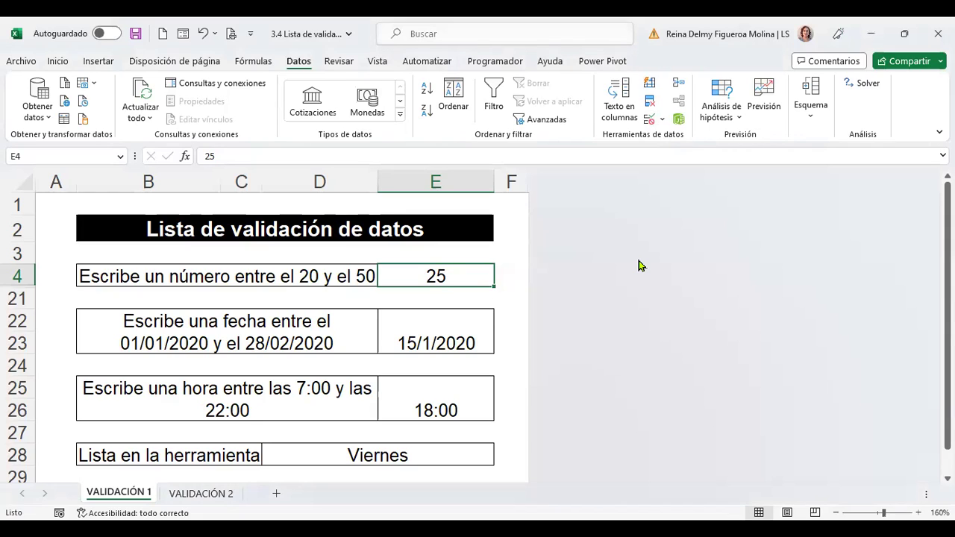
type("60")
key("Return")
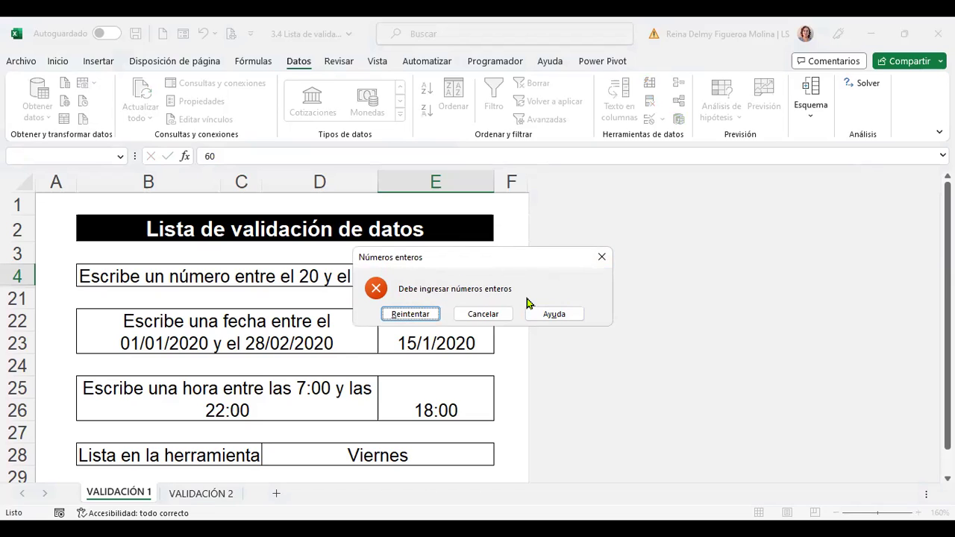
left_click(421, 319)
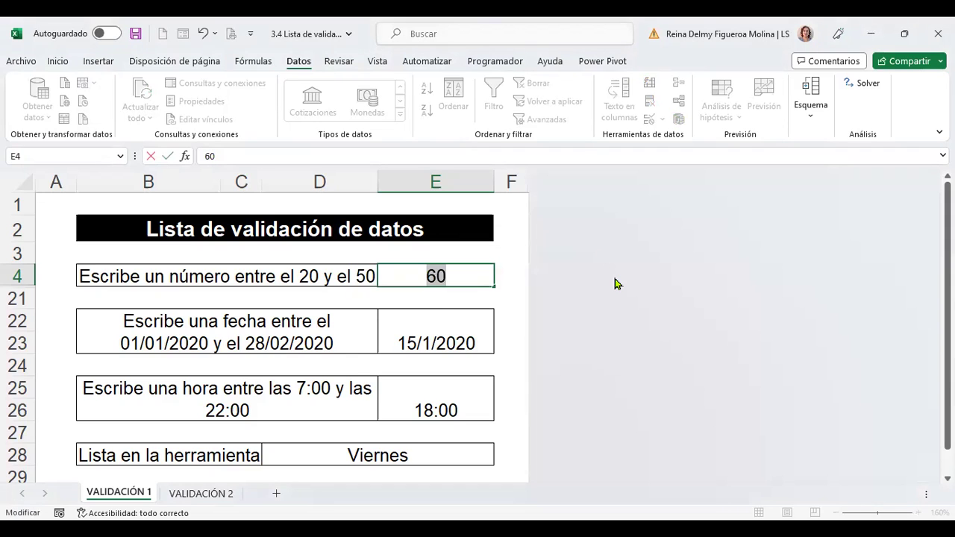
key("Return")
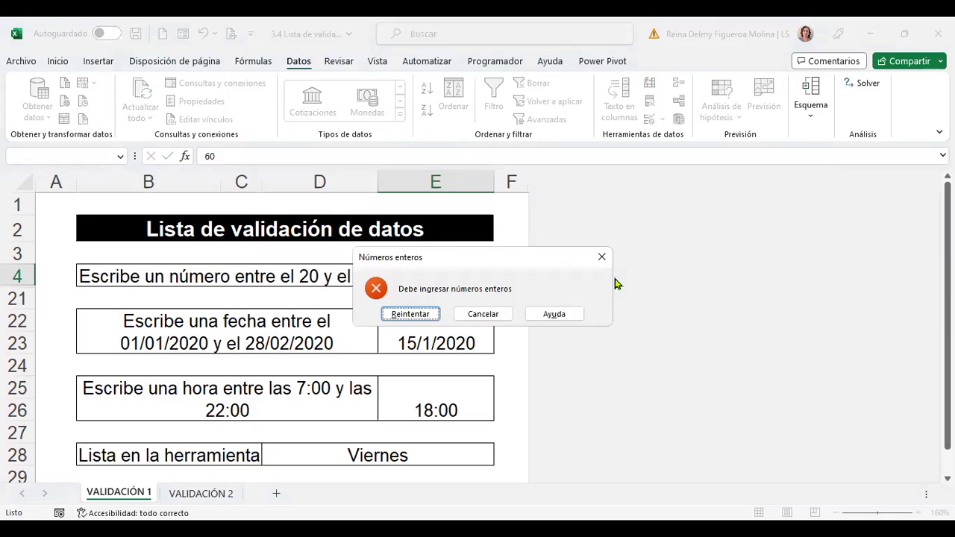
left_click(494, 318)
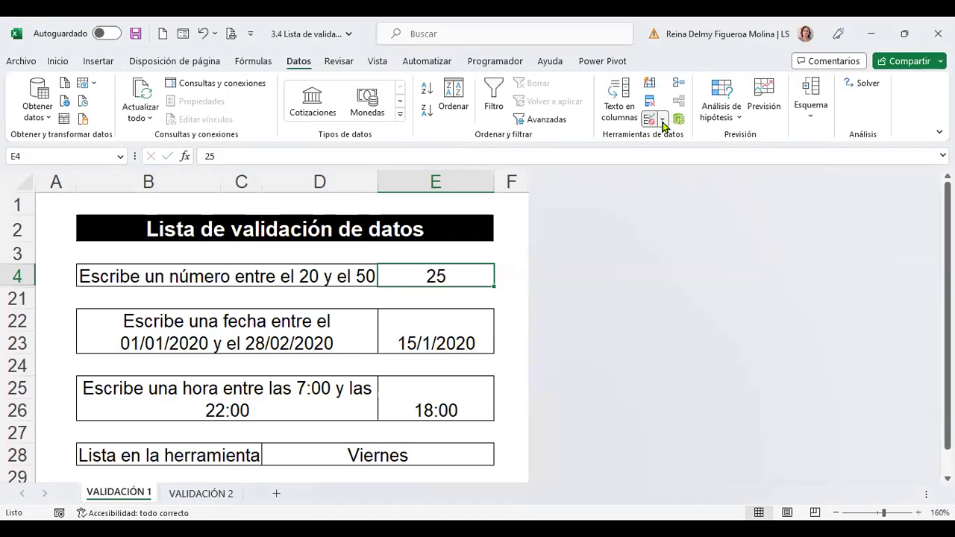
Change E4's error alert style to Advertencia.
left_click(662, 122)
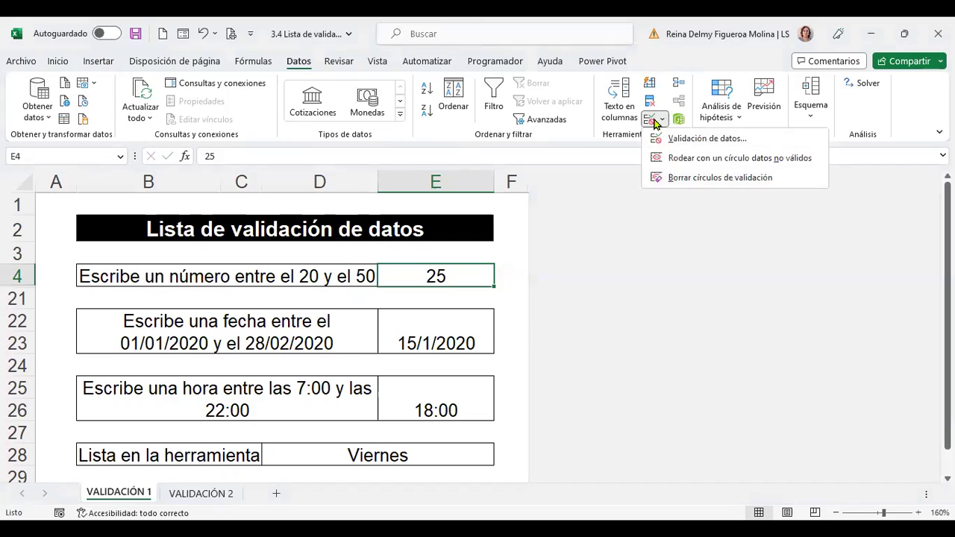
left_click(672, 139)
left_click(691, 255)
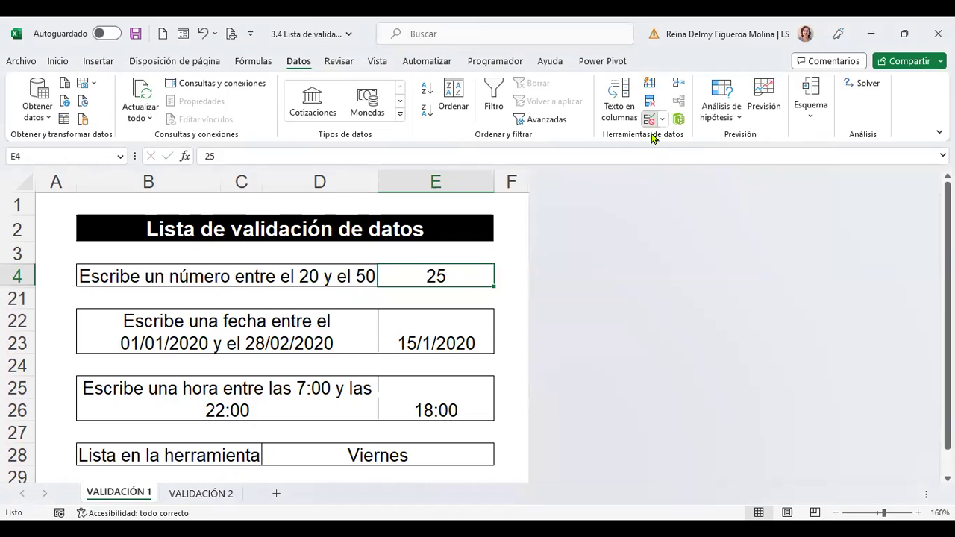
left_click(664, 267)
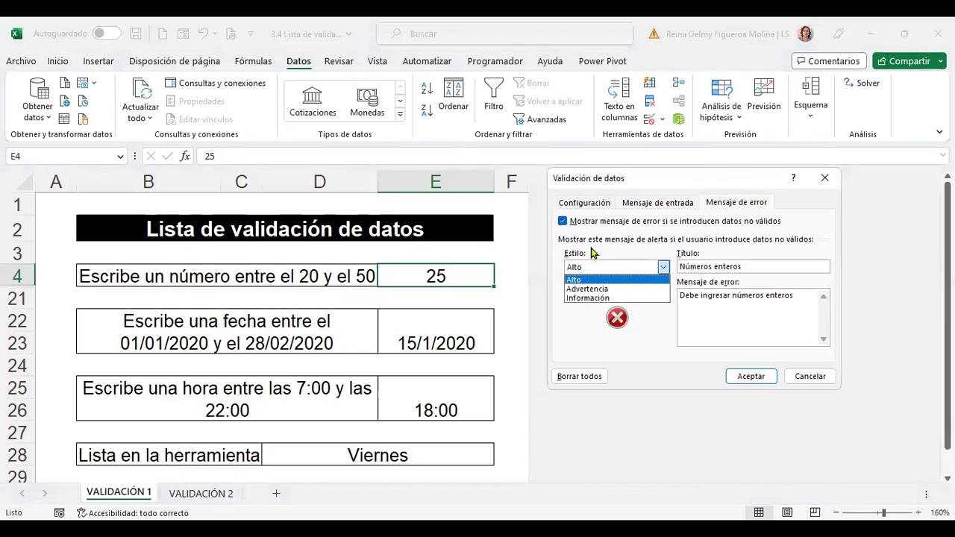
left_click(605, 289)
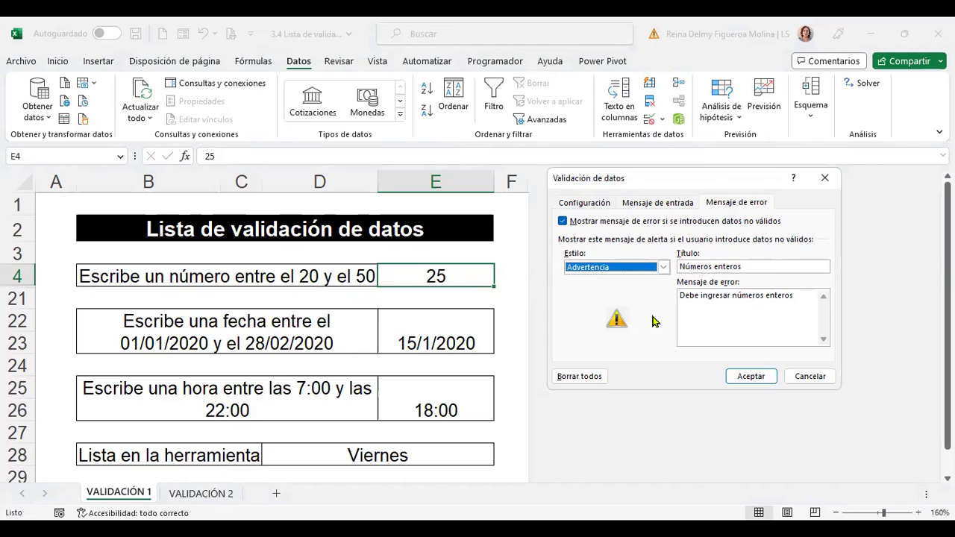
left_click(761, 382)
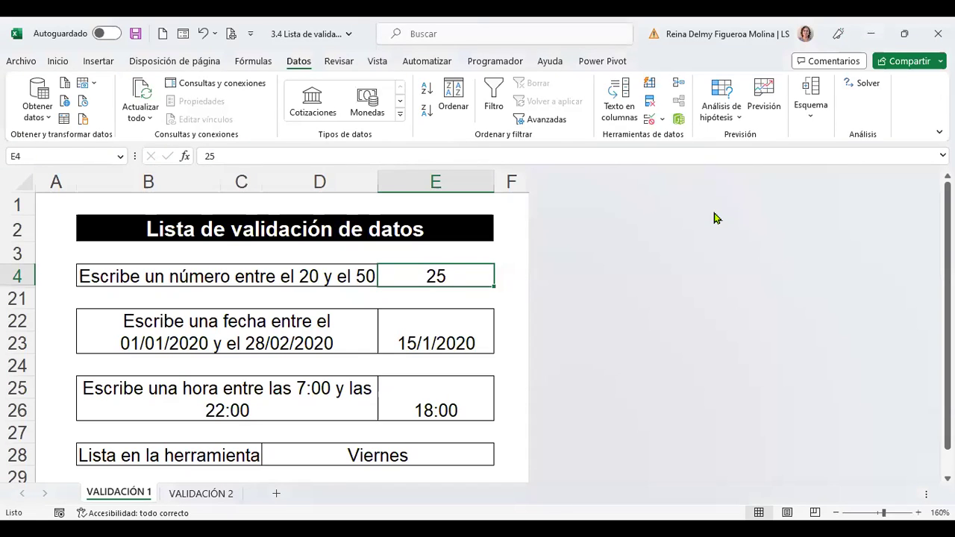
Enter 19 and then 51 in E4, accepting each warning.
type("19")
key("Return")
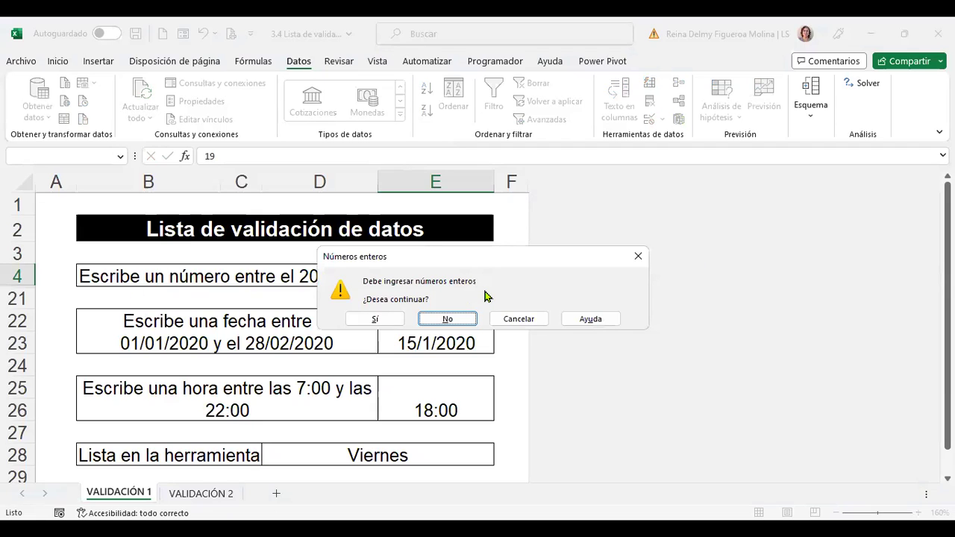
left_click(387, 324)
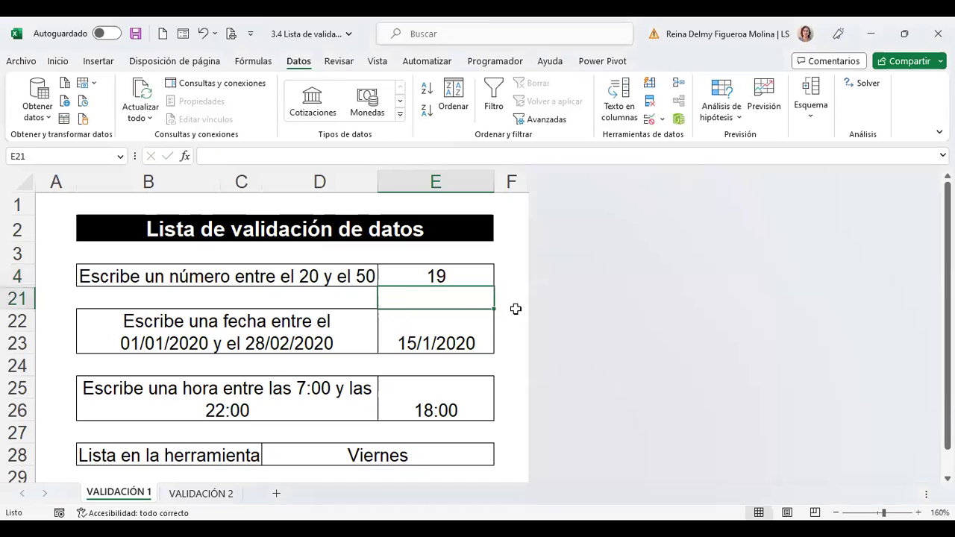
left_click(511, 325)
left_click(513, 272)
left_click(422, 274)
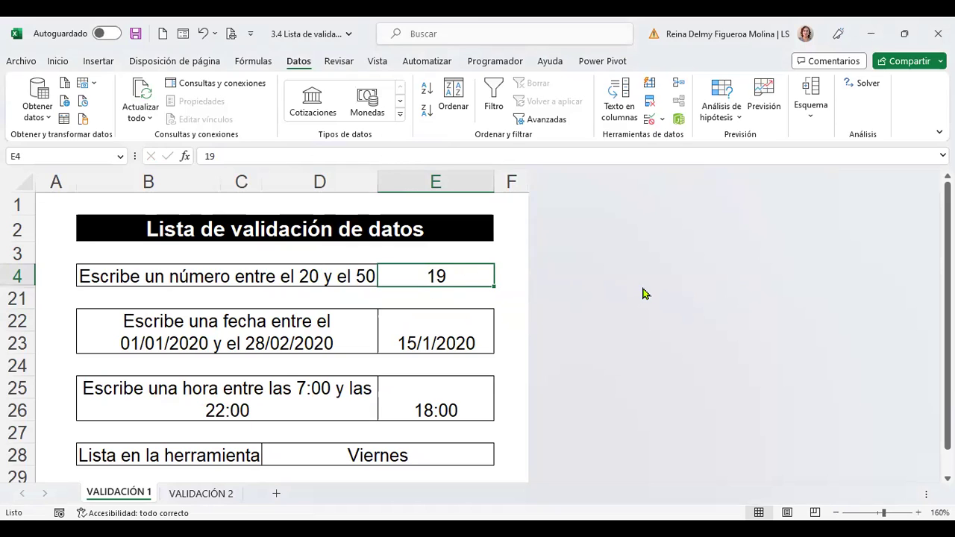
type("51")
key("Return")
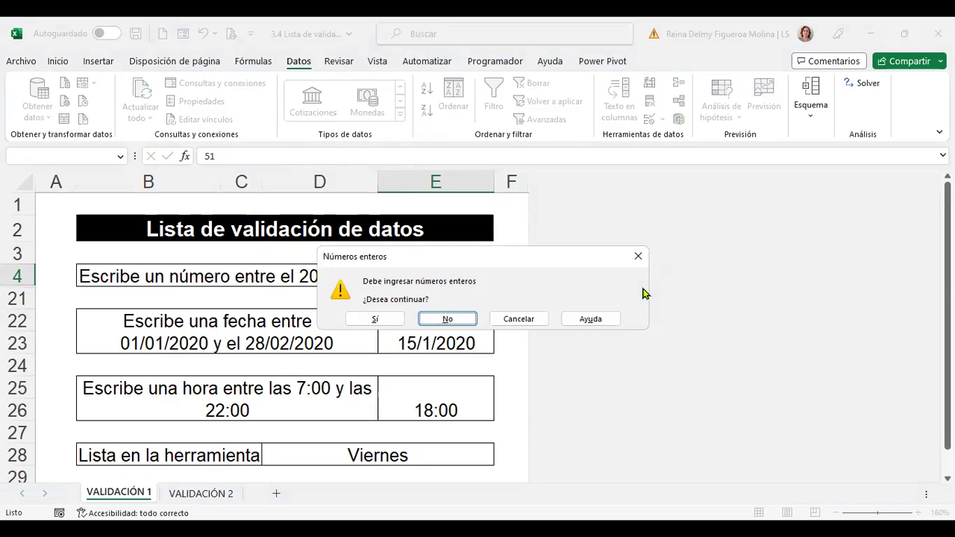
left_click(396, 321)
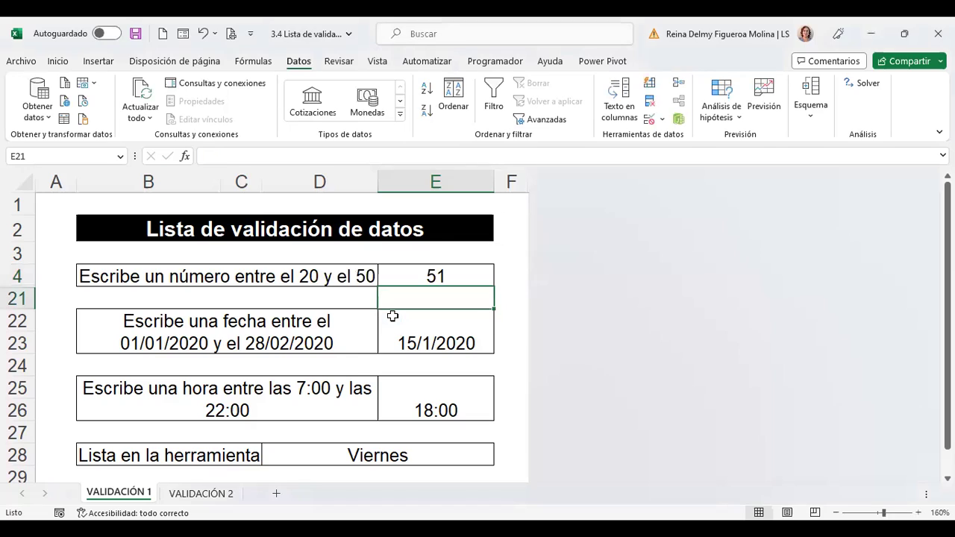
left_click(451, 276)
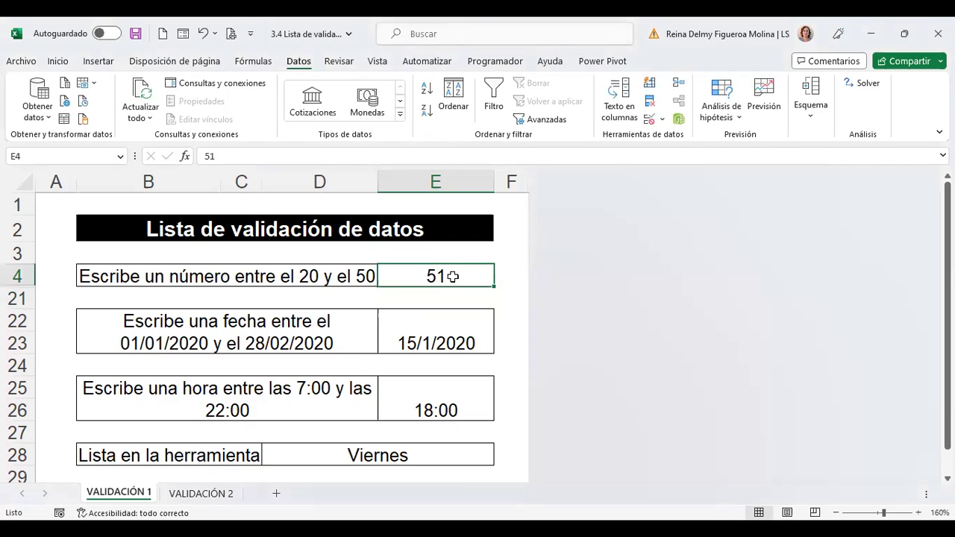
Make E4's error alert Información style with the message 'Esta celda solo admite números enteros'.
left_click(650, 120)
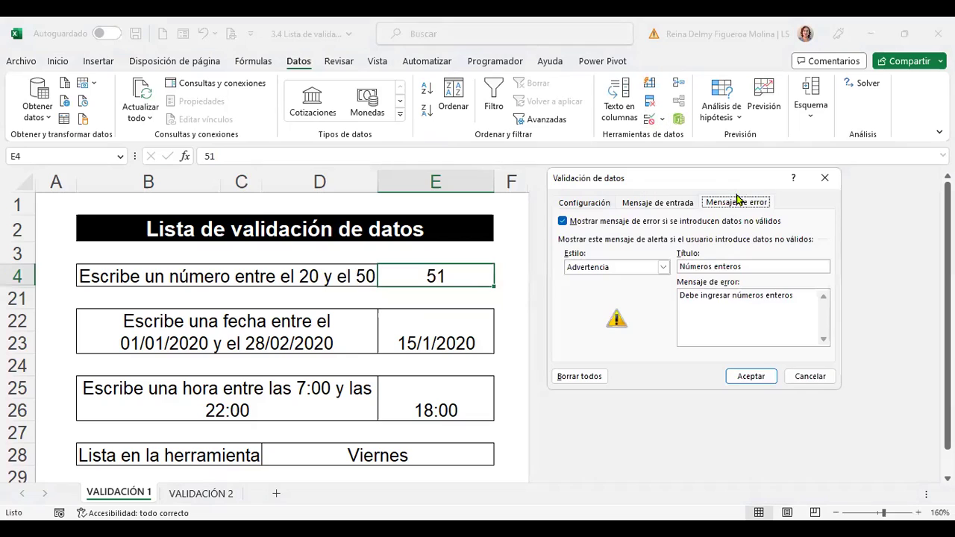
left_click(664, 267)
left_click(598, 299)
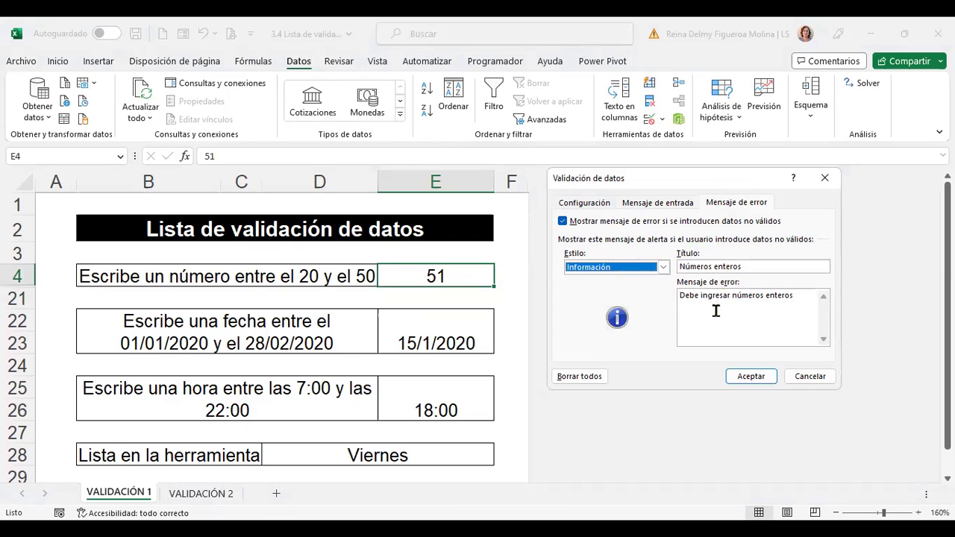
left_click(750, 295)
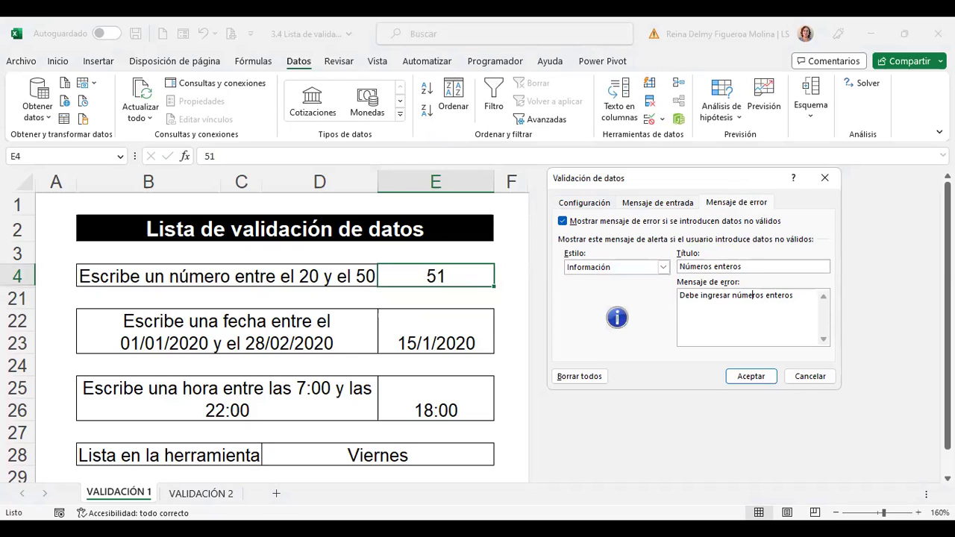
type("Esta celda solo admite")
key("ctrl+shift+Right")
key("ctrl+shift+Right")
key("ctrl+shift+Right")
key("ctrl+shift+Left")
key("BackSpace")
key("ctrl+End")
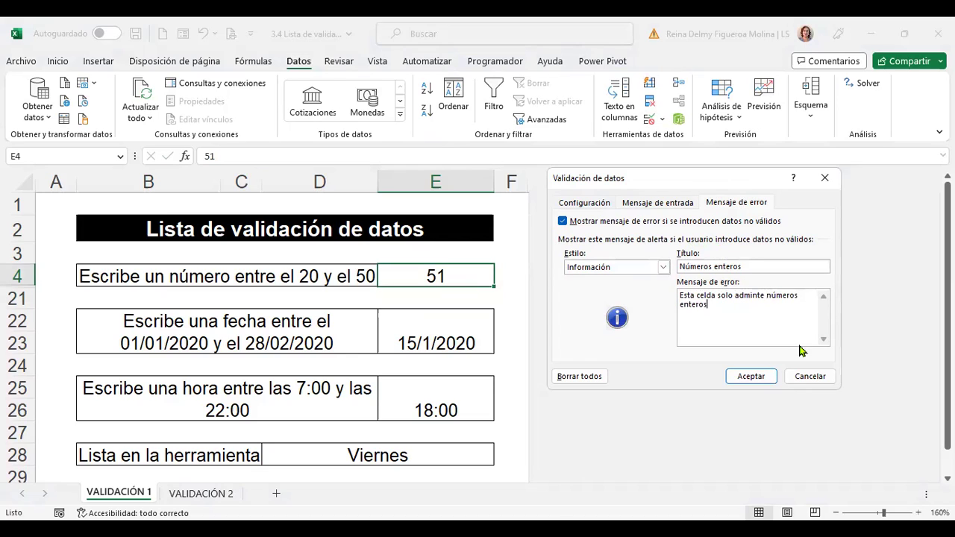
left_click(769, 376)
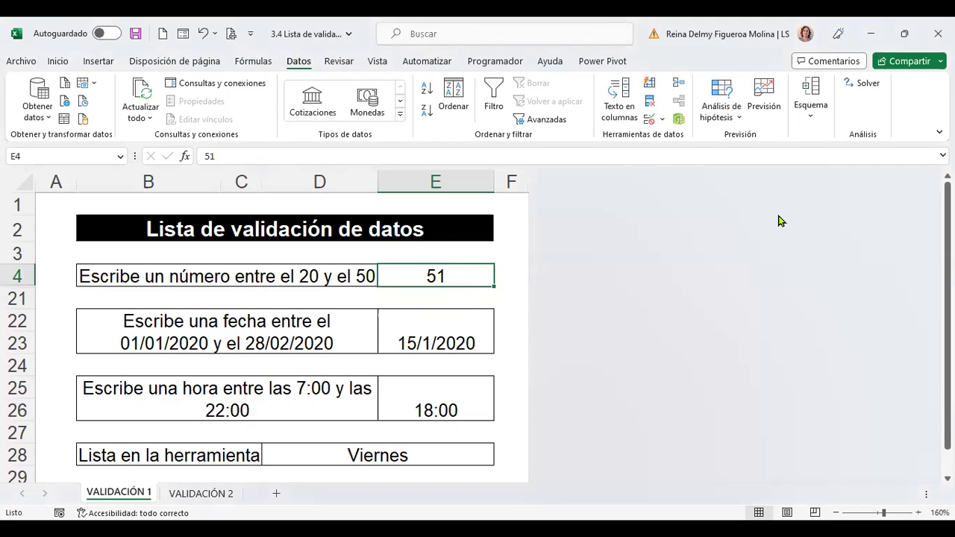
Test E4 with 30, 55 and 1.2, keeping each past the Números enteros notice.
type("30")
key("Return")
key("Up")
type("55")
key("Return")
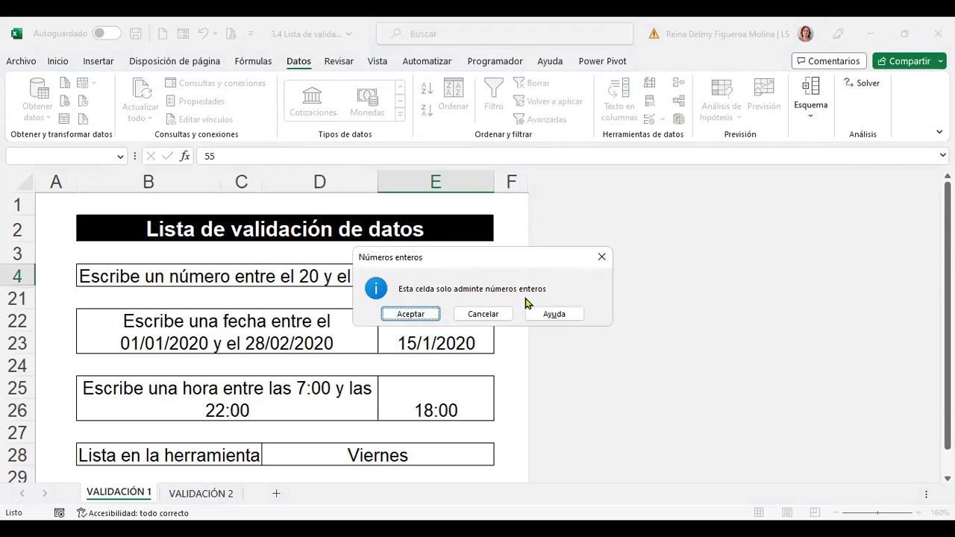
left_click(429, 316)
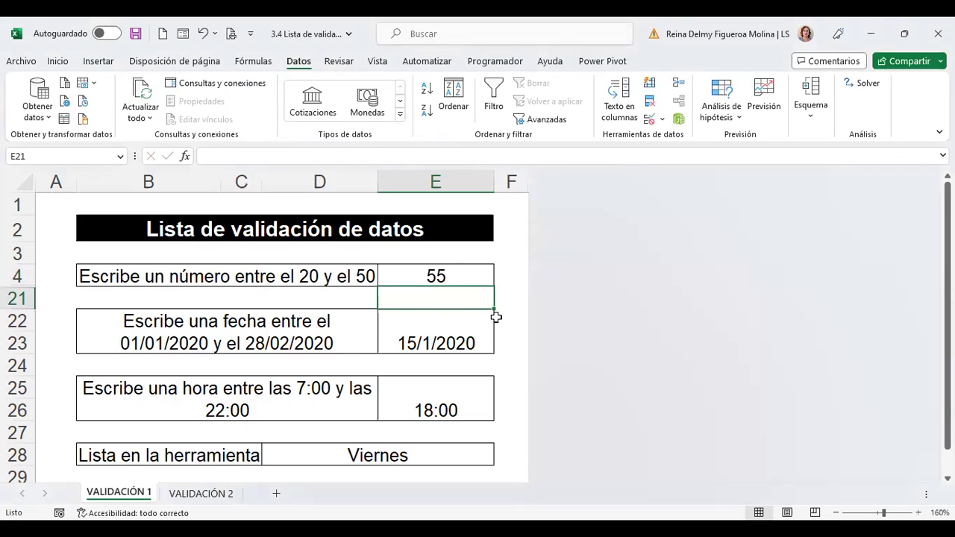
left_click(446, 277)
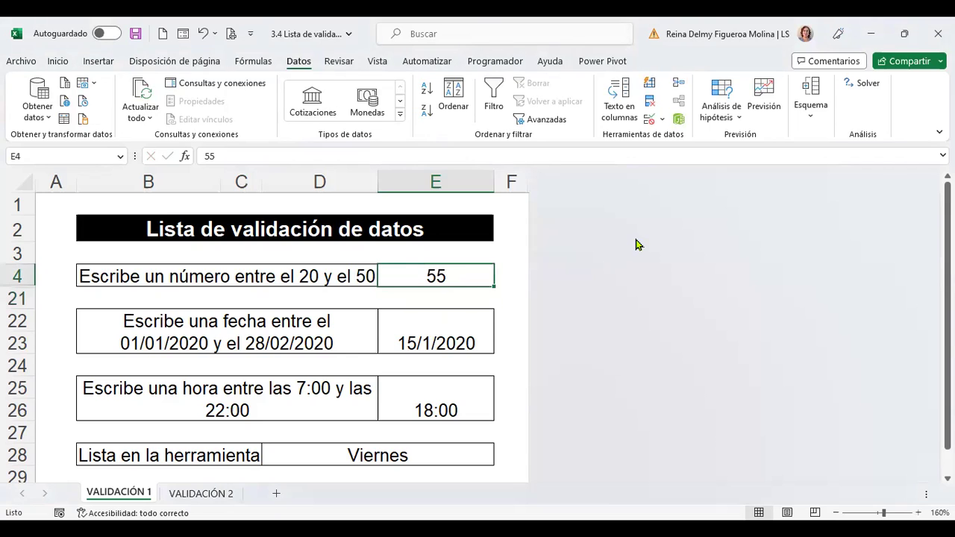
type("1.2")
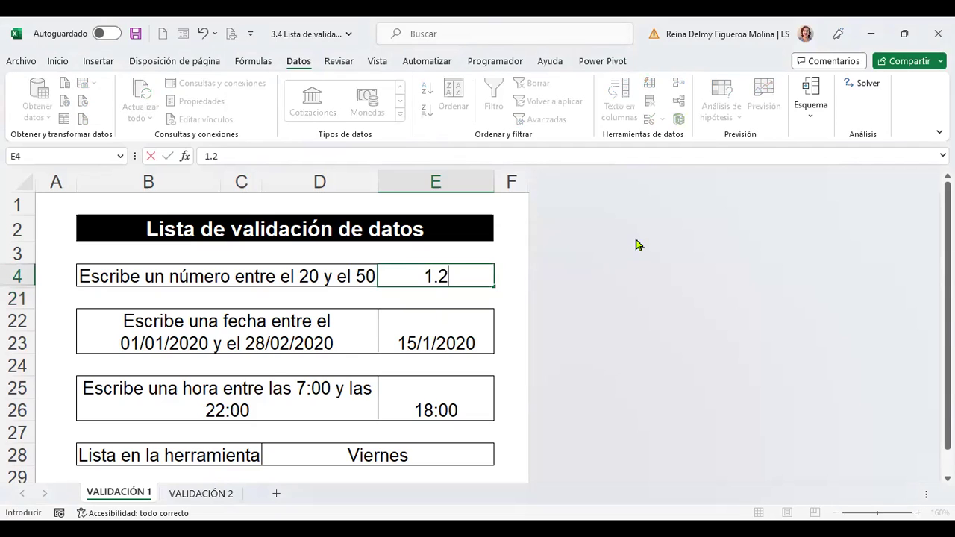
key("Return")
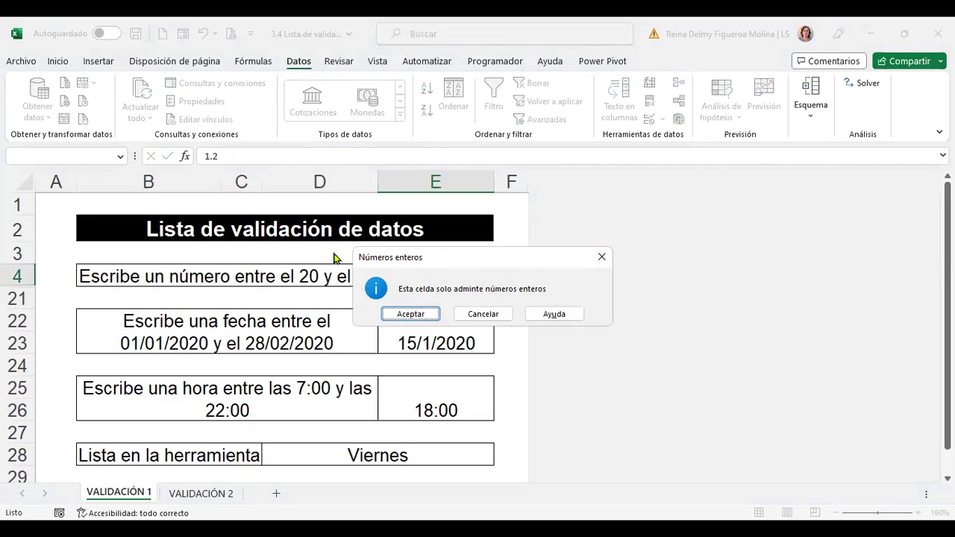
left_click(418, 313)
left_click(468, 276)
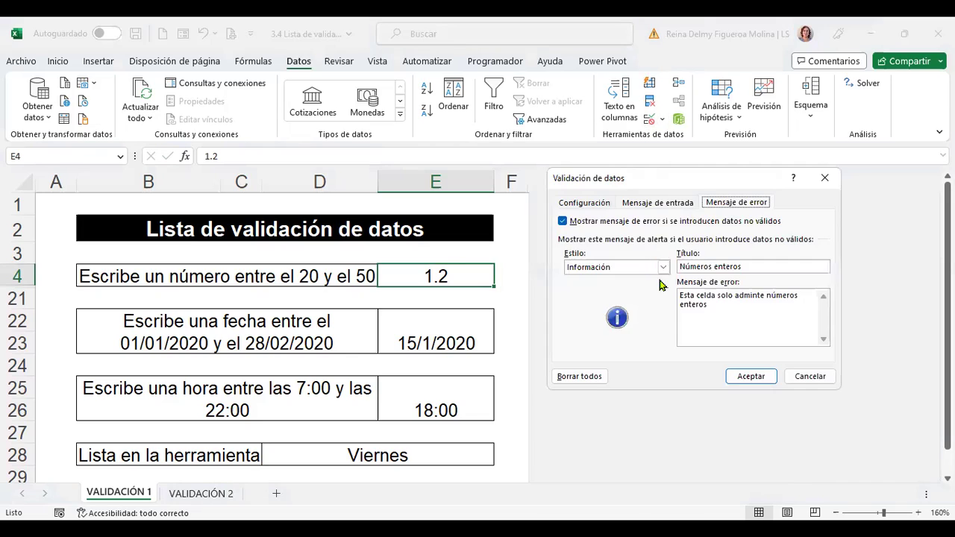
Change E4's error alert style from Información to the Alto stop style.
left_click(663, 268)
left_click(616, 281)
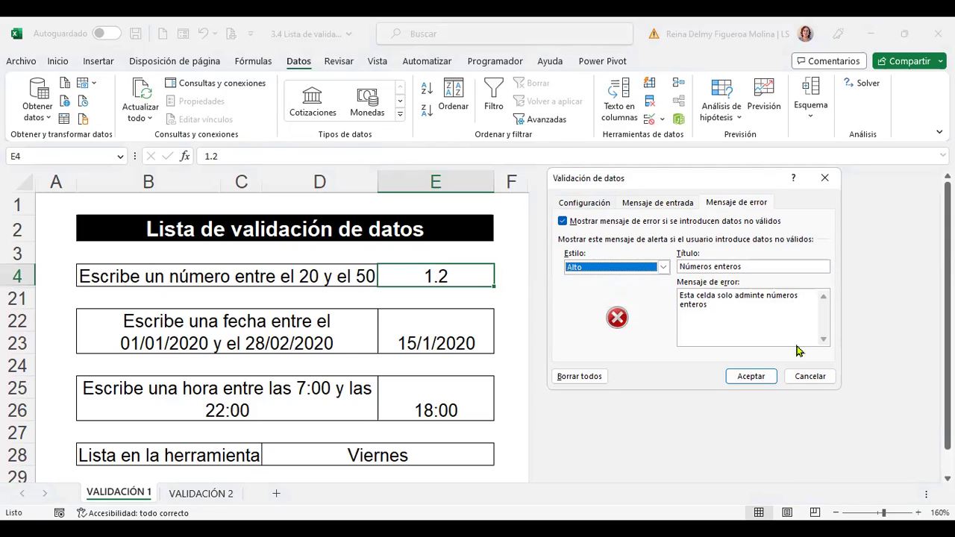
left_click(751, 377)
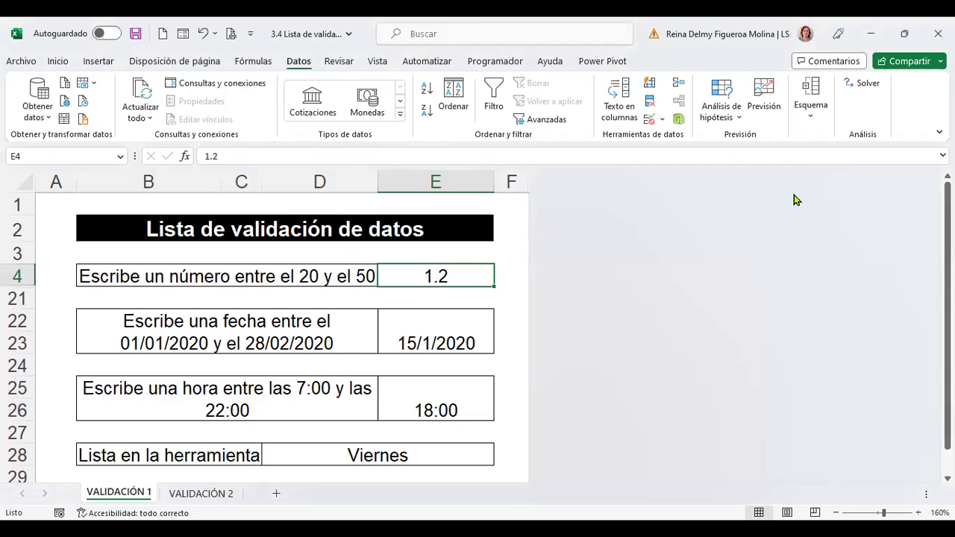
Enter 5 in E4, retry after the stop alert rejects it, then enter 21.
type("5")
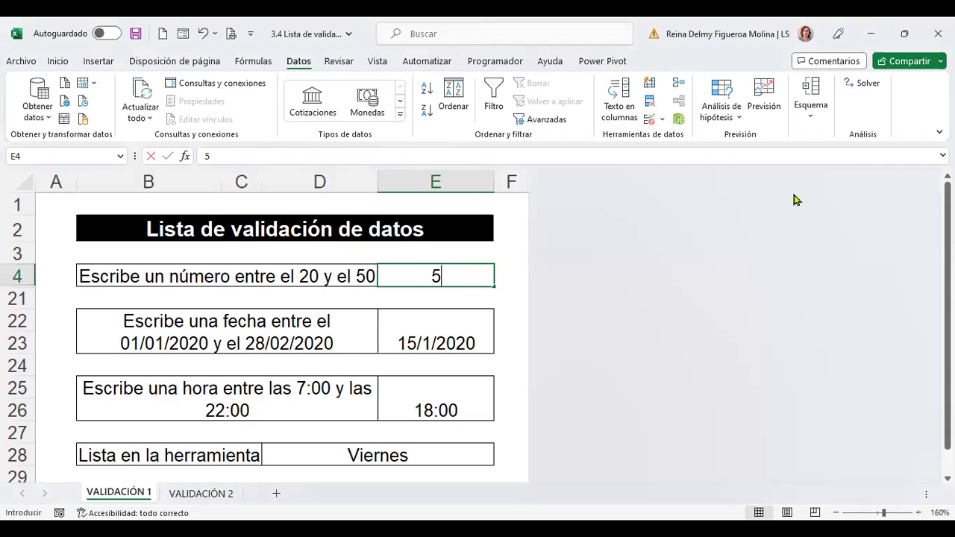
key("Return")
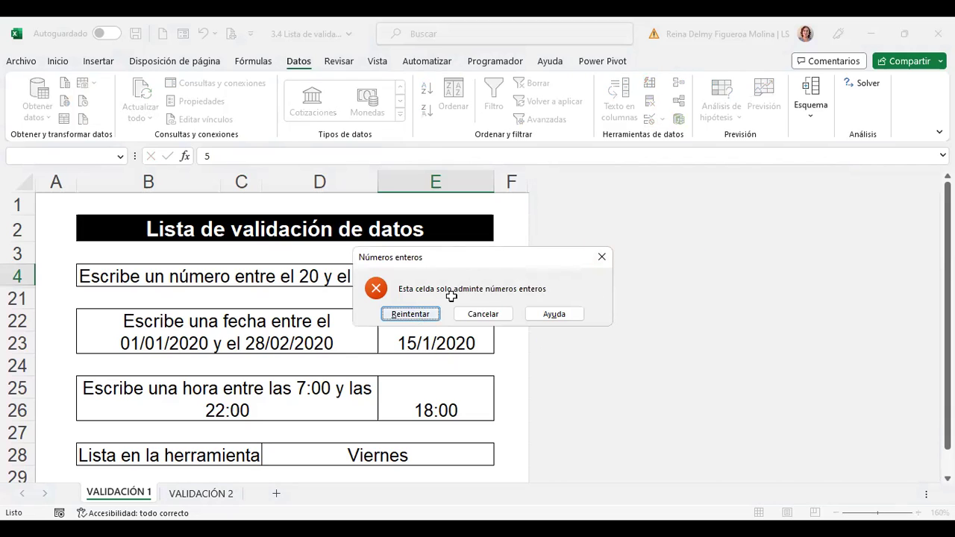
key("Return")
type("21")
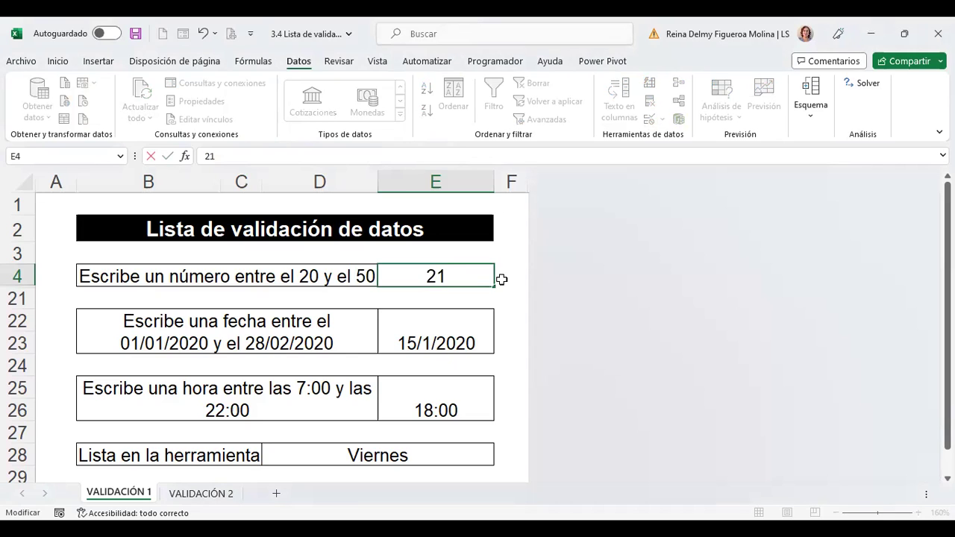
key("Return")
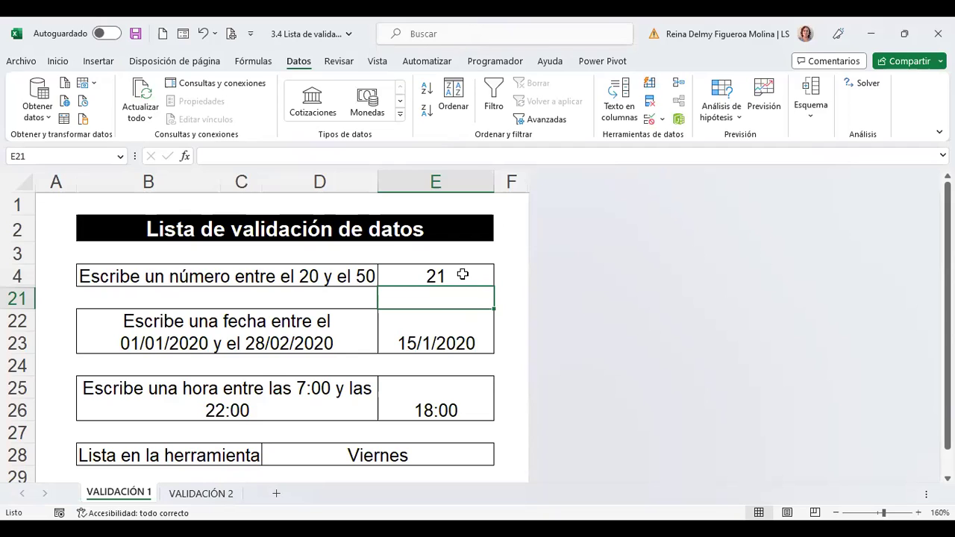
left_click(462, 275)
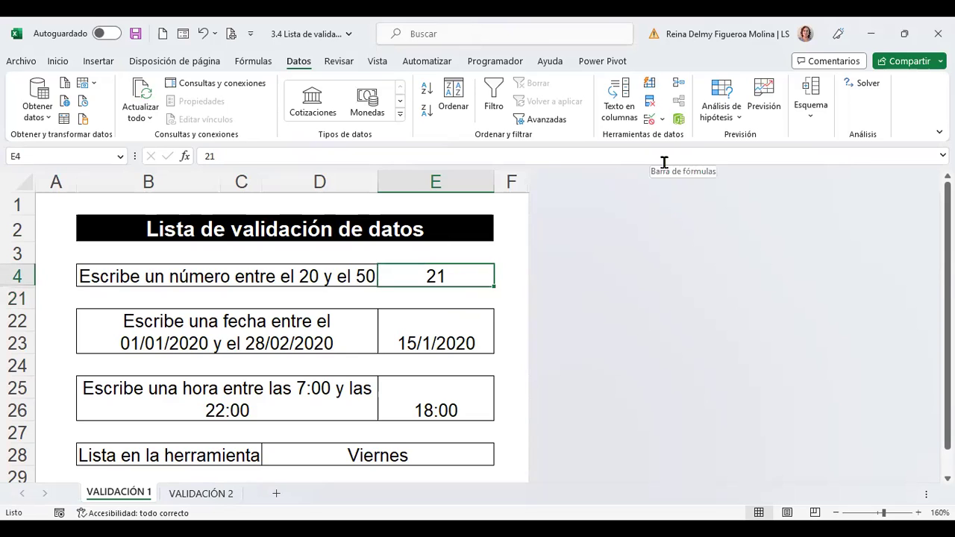
left_click(649, 122)
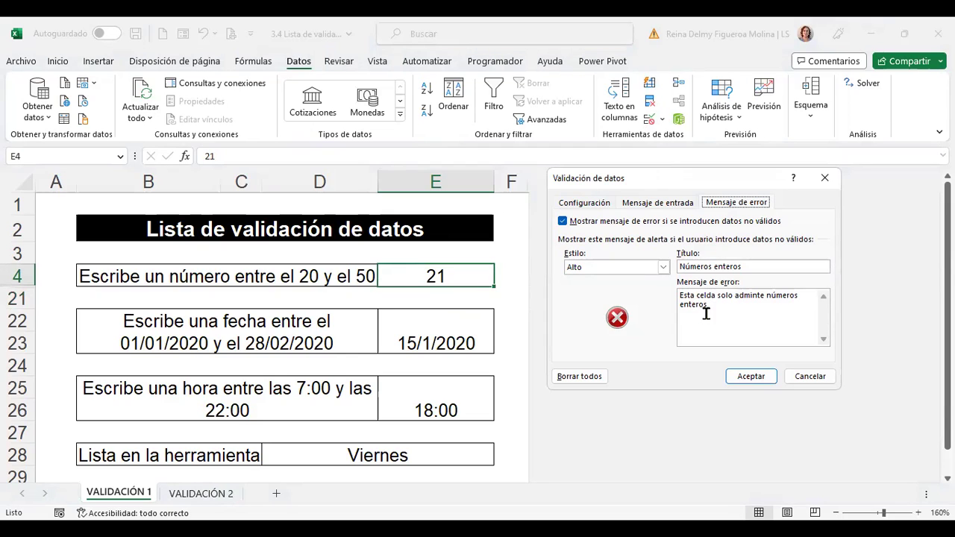
left_click(814, 382)
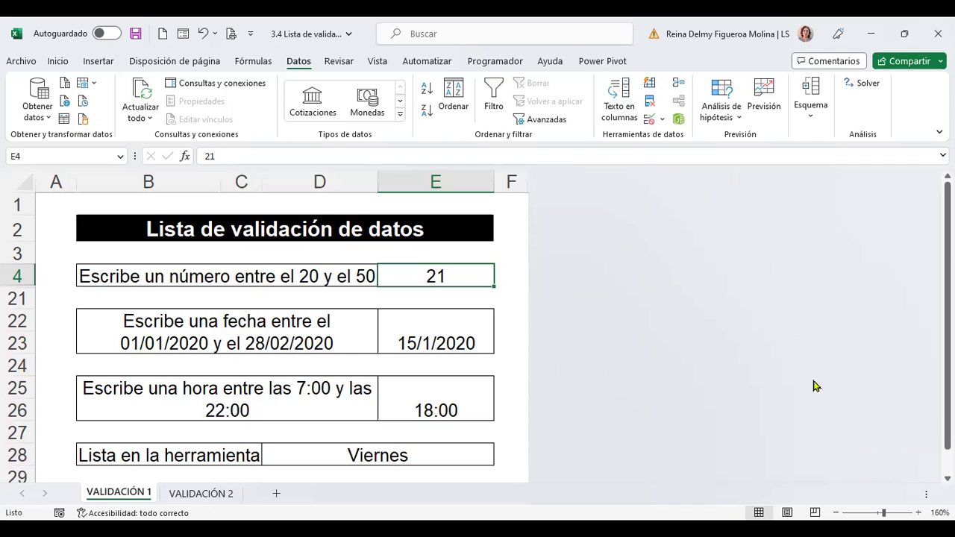
left_click(509, 298)
left_click(431, 268)
left_click(662, 120)
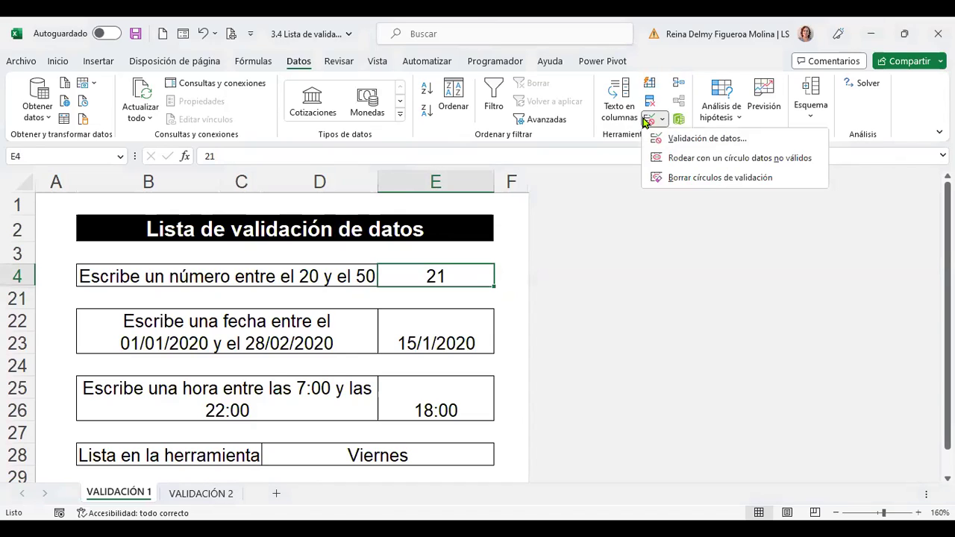
left_click(707, 139)
left_click(671, 203)
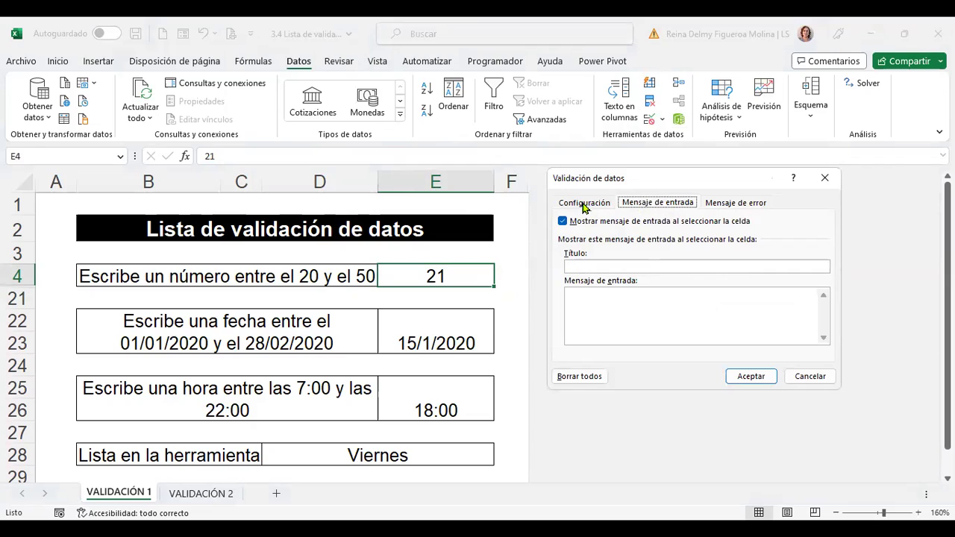
left_click(814, 380)
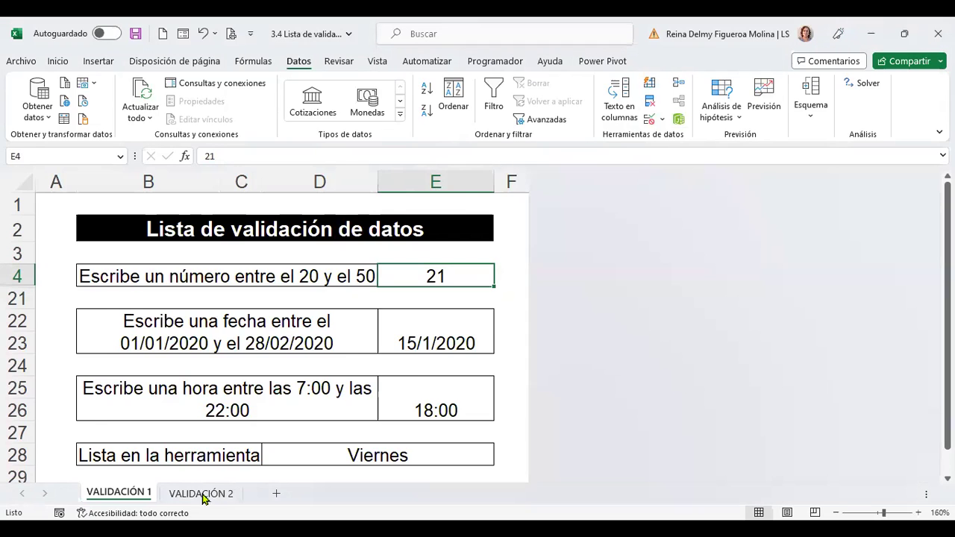
left_click(201, 494)
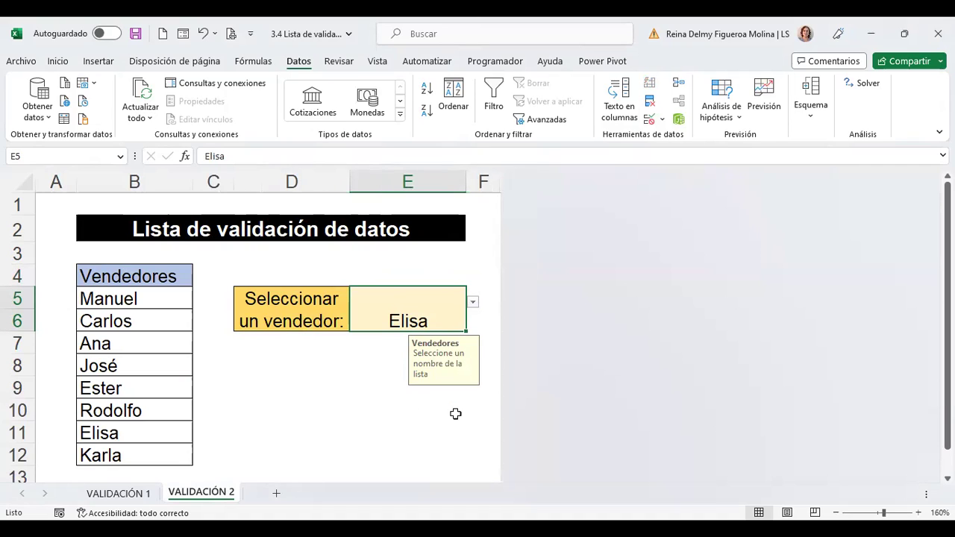
left_click(141, 498)
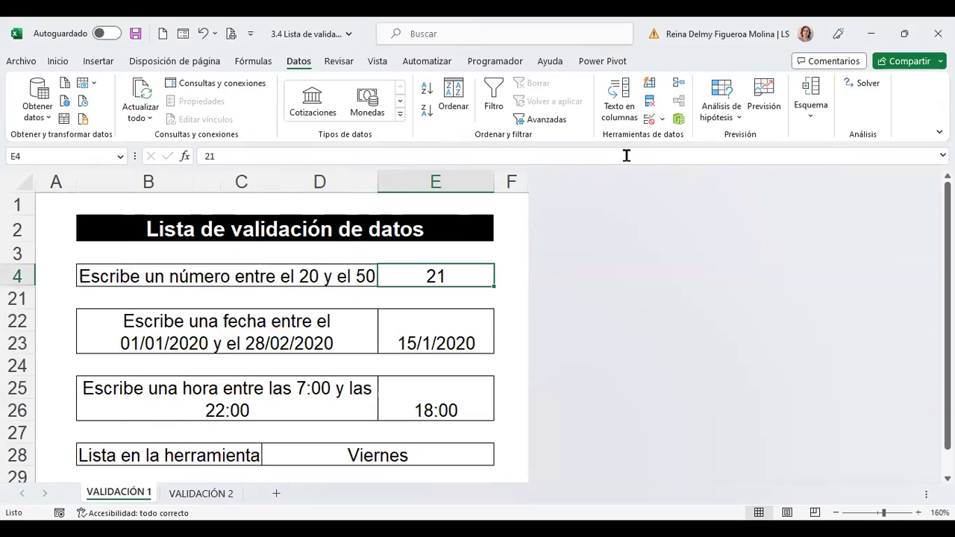
left_click(647, 122)
left_click(602, 202)
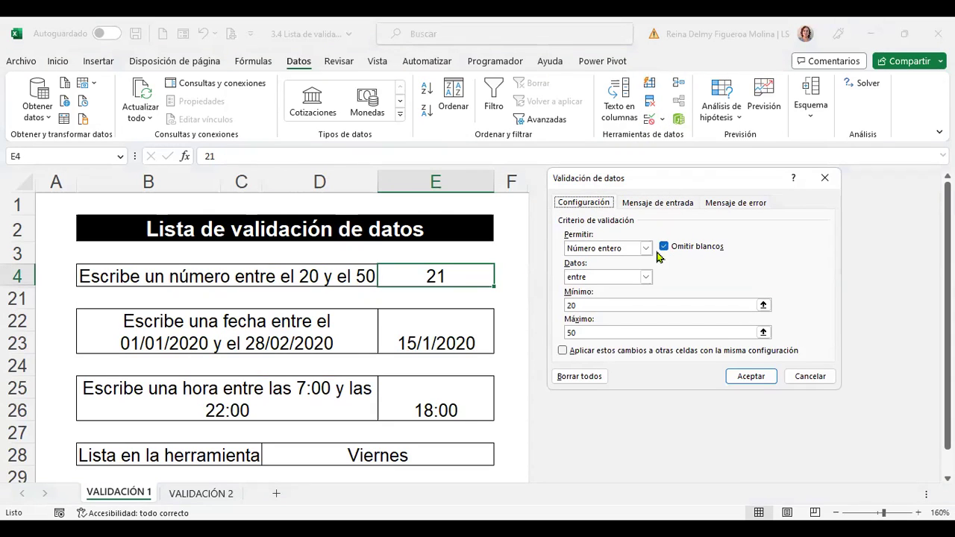
left_click(647, 250)
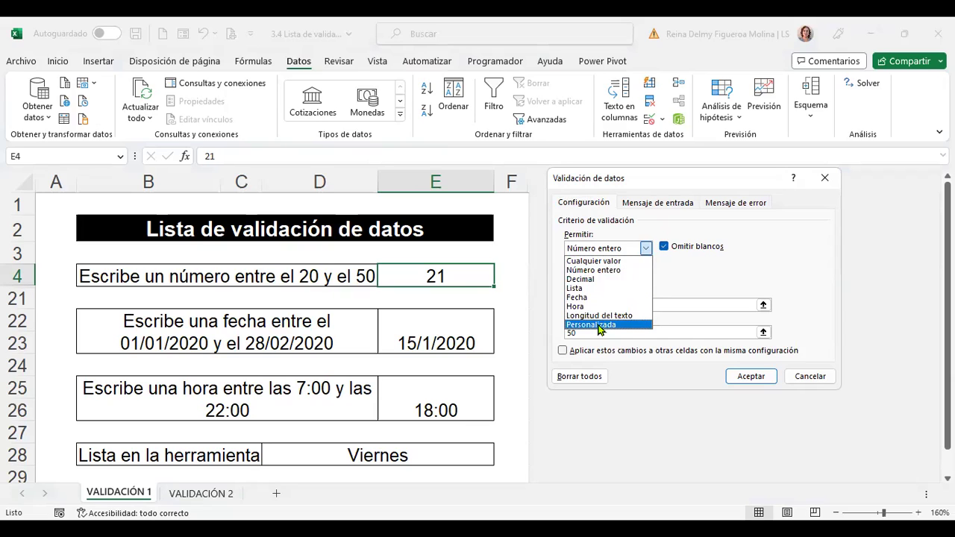
left_click(601, 325)
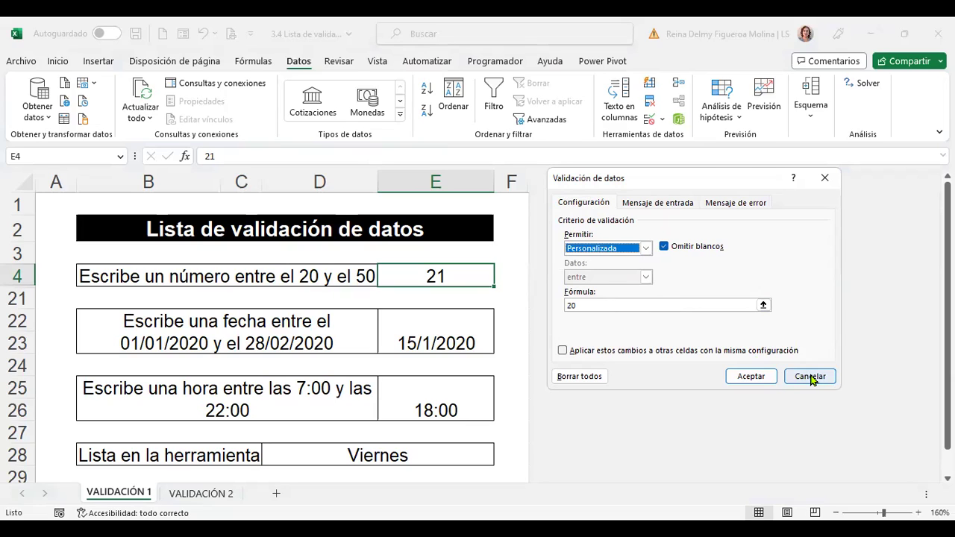
left_click(810, 376)
left_click(511, 302)
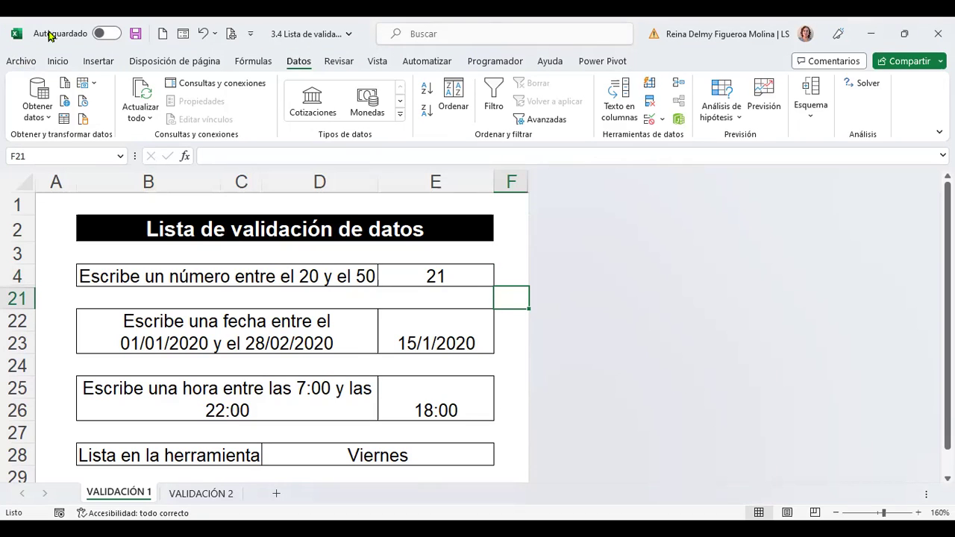
Search the online templates on File > New for 'validacion de datos'.
left_click(28, 65)
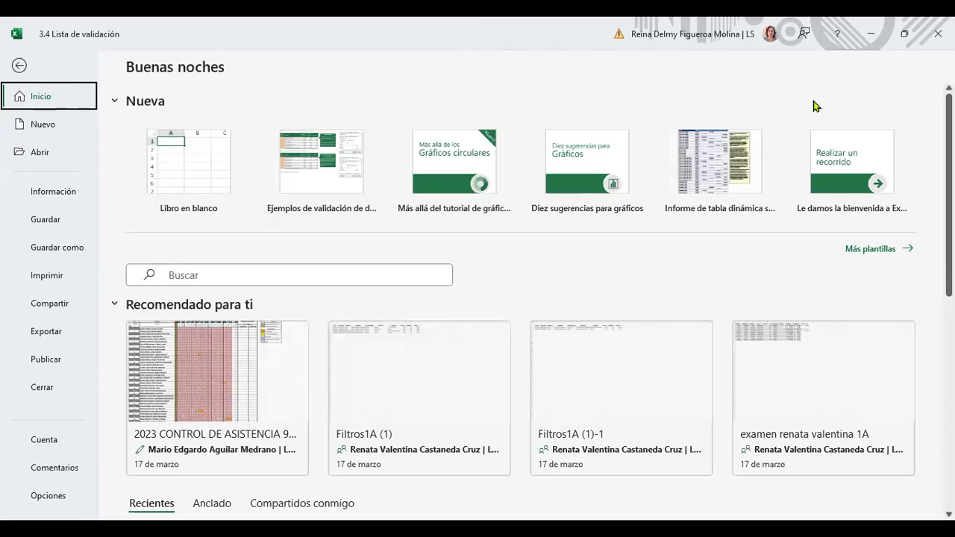
left_click(886, 252)
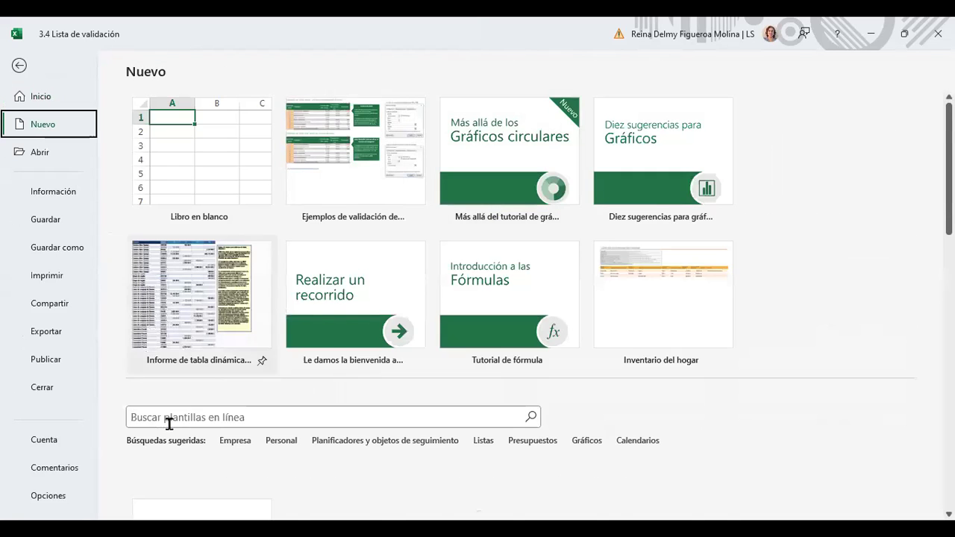
left_click(237, 418)
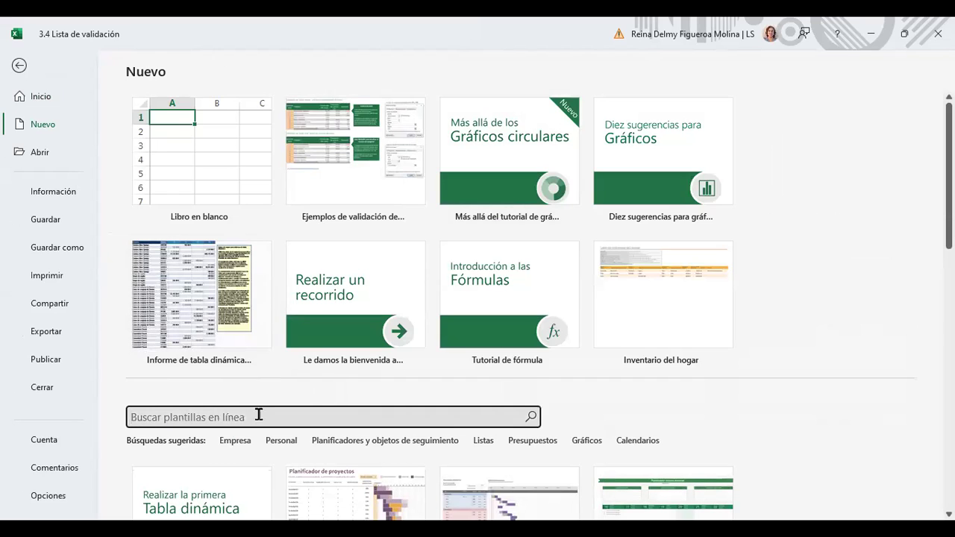
type("validacion de datos")
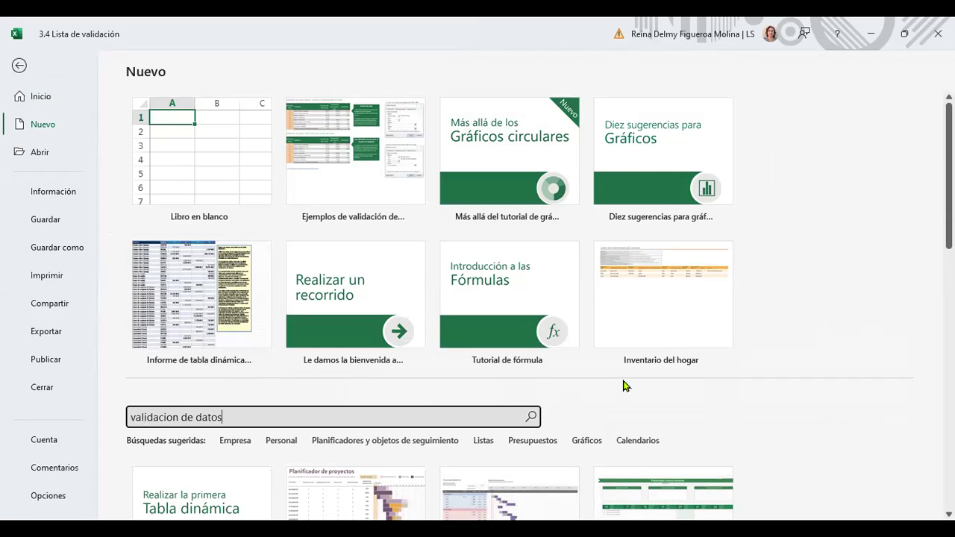
key("Return")
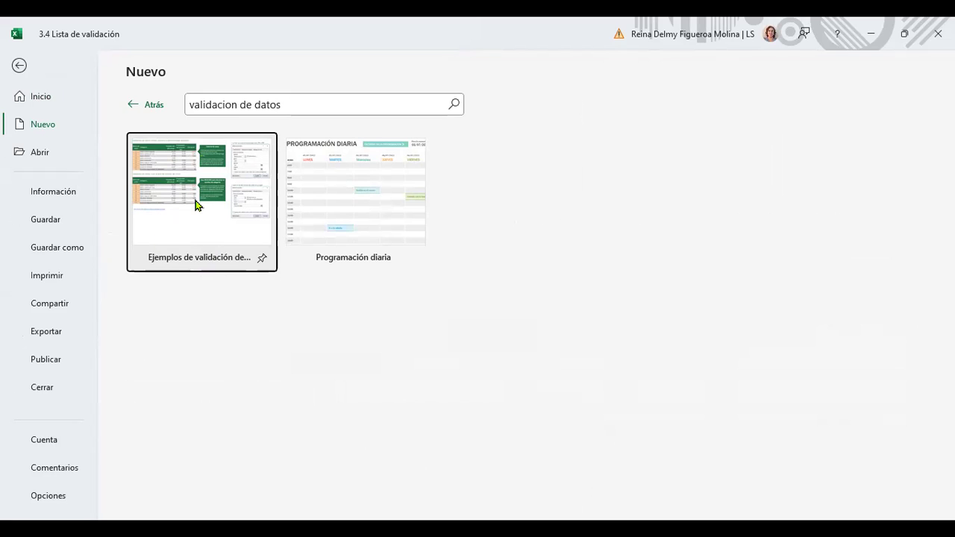
Create a workbook from the 'Ejemplos de validación de datos de Excel' template and view its NOTAS sheet.
key("Escape")
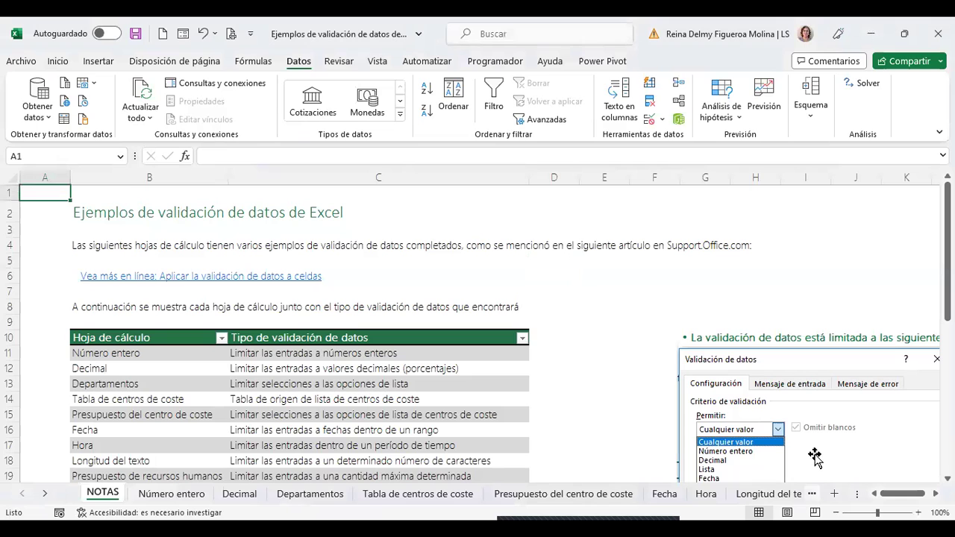
scroll(762, 335, "up", 1)
scroll(762, 335, "up", 1)
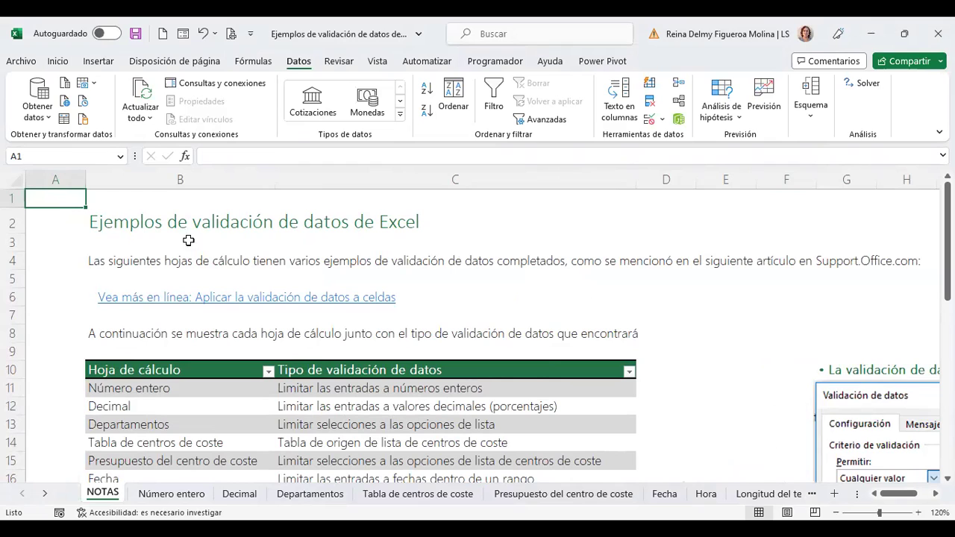
left_click(124, 223)
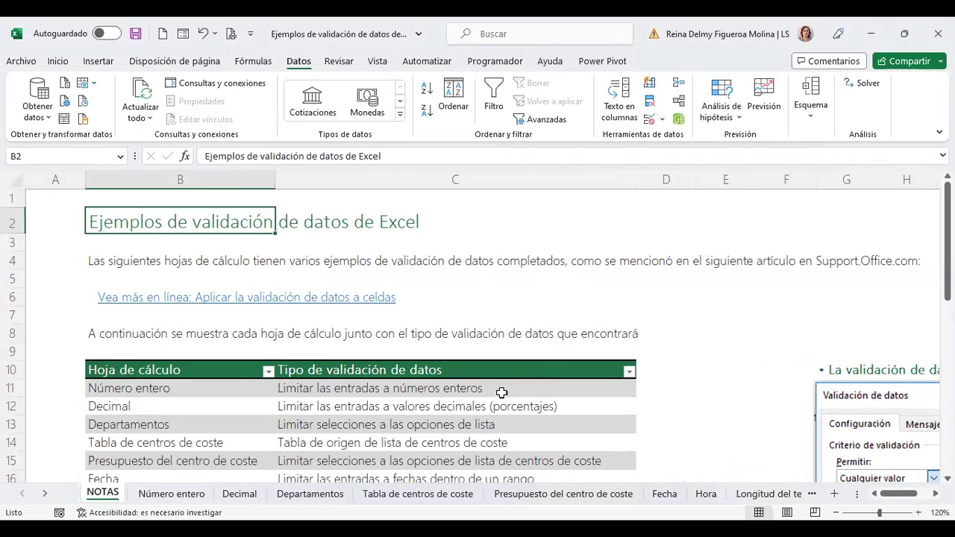
scroll(501, 393, "down", 1)
scroll(501, 393, "down", 1)
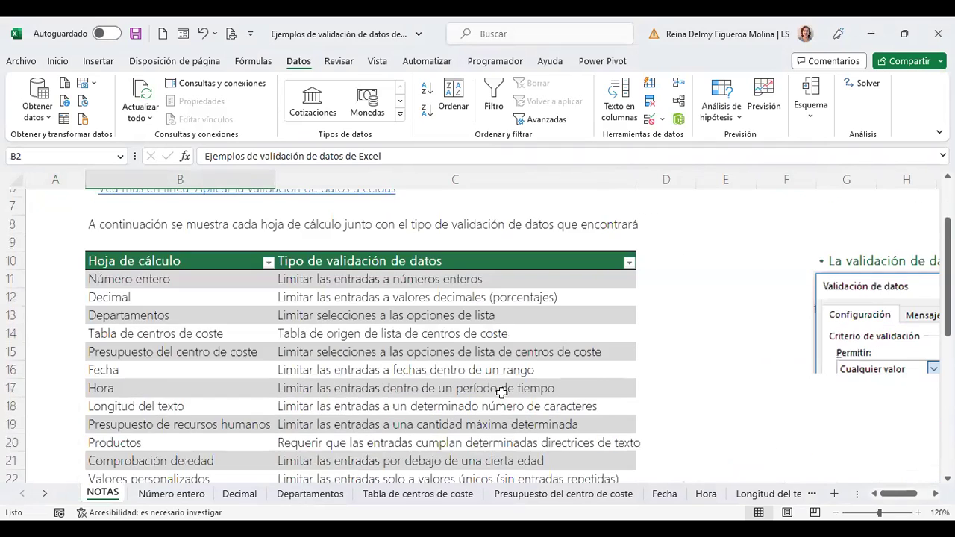
scroll(502, 393, "down", 1)
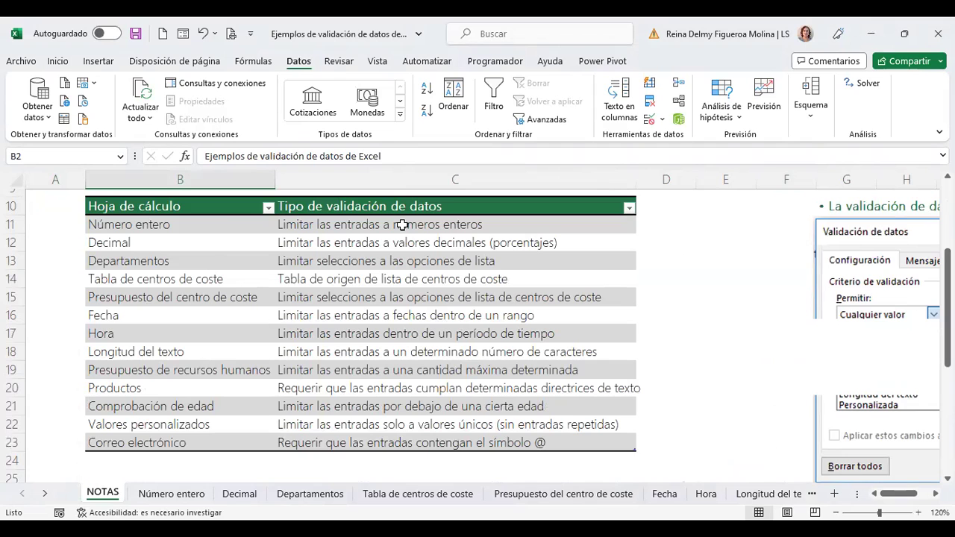
left_click_drag(205, 225, 418, 444)
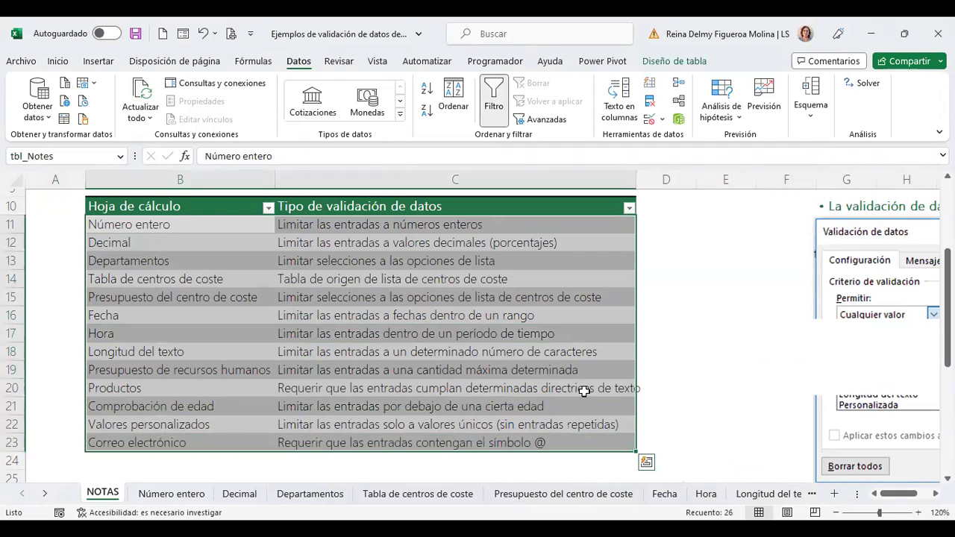
scroll(618, 381, "up", 3)
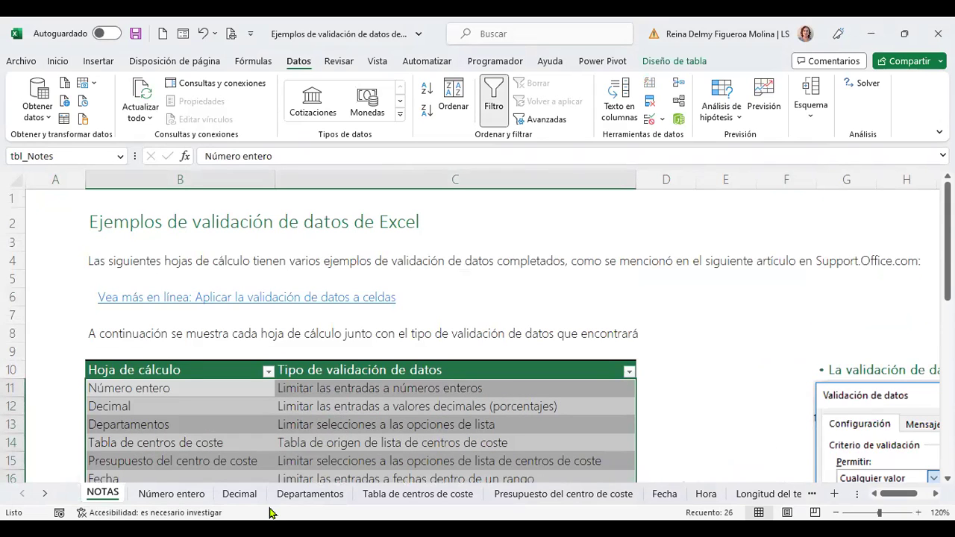
On the Número entero sheet, replace the Clasificación value 7 in A4 with 15.
left_click(175, 499)
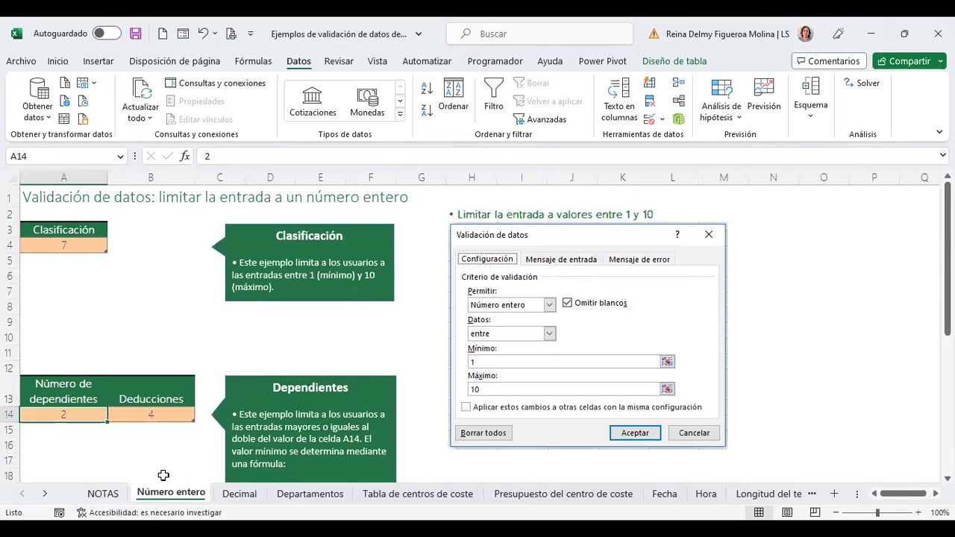
key("ctrl+Home")
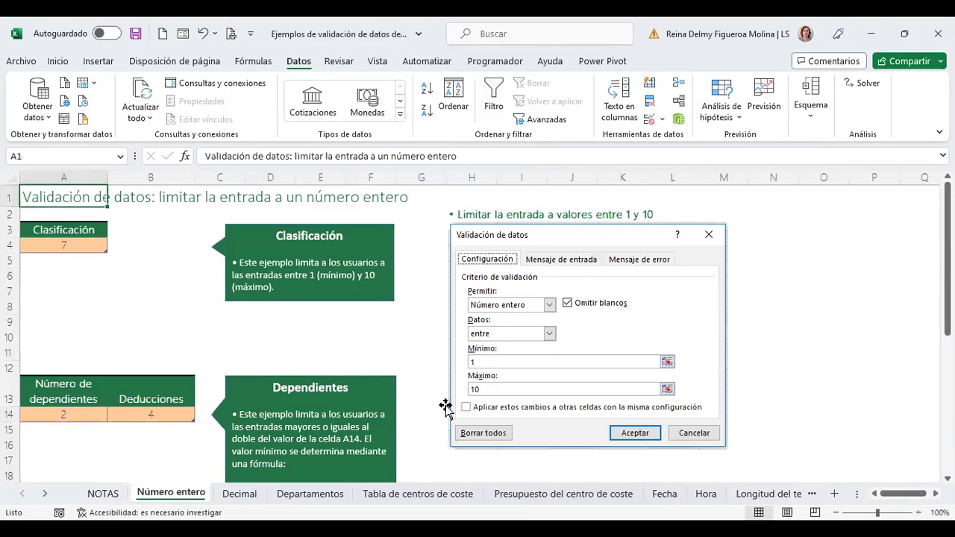
left_click(72, 245)
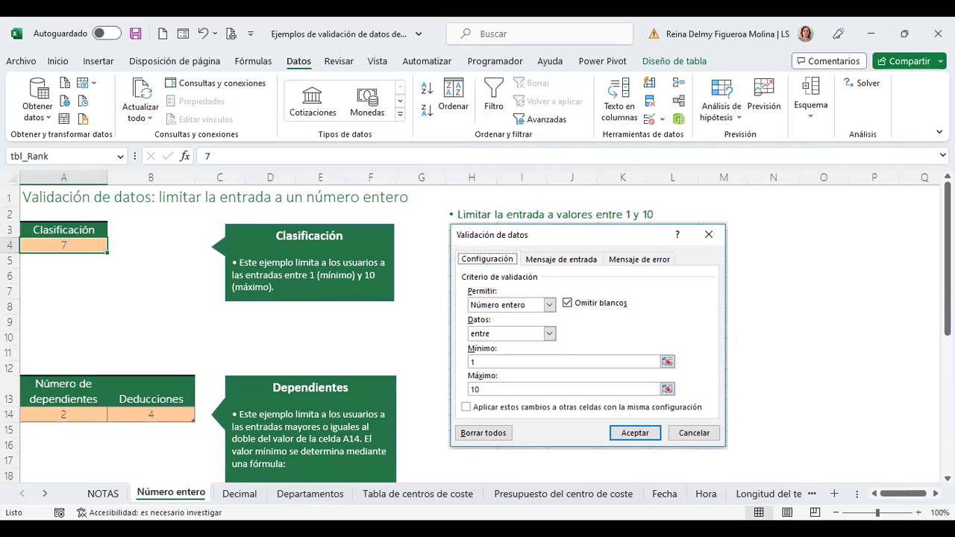
type("15")
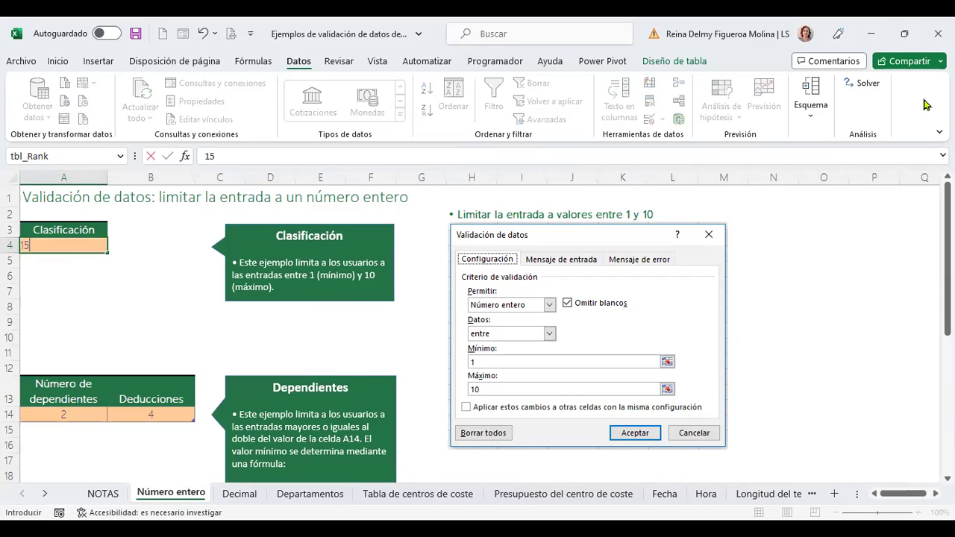
key("Return")
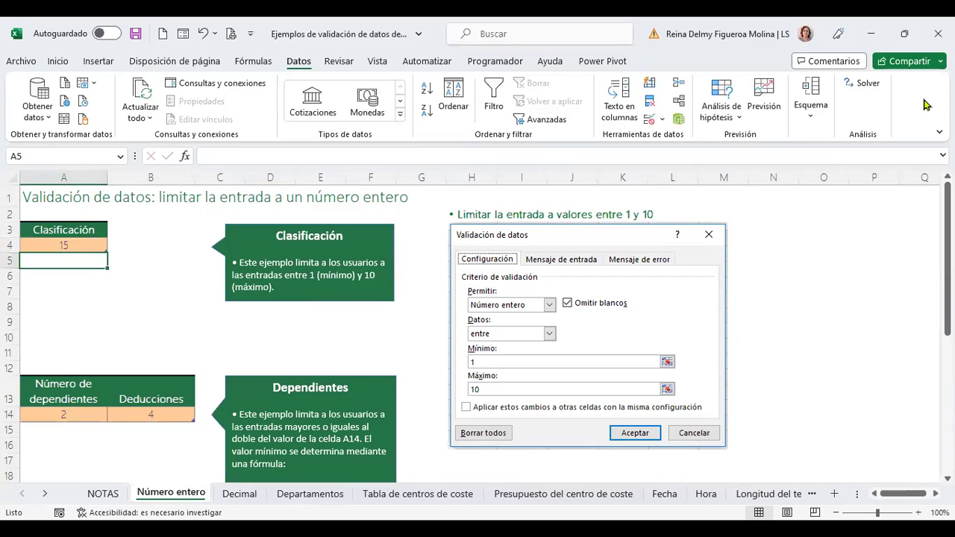
key("Up")
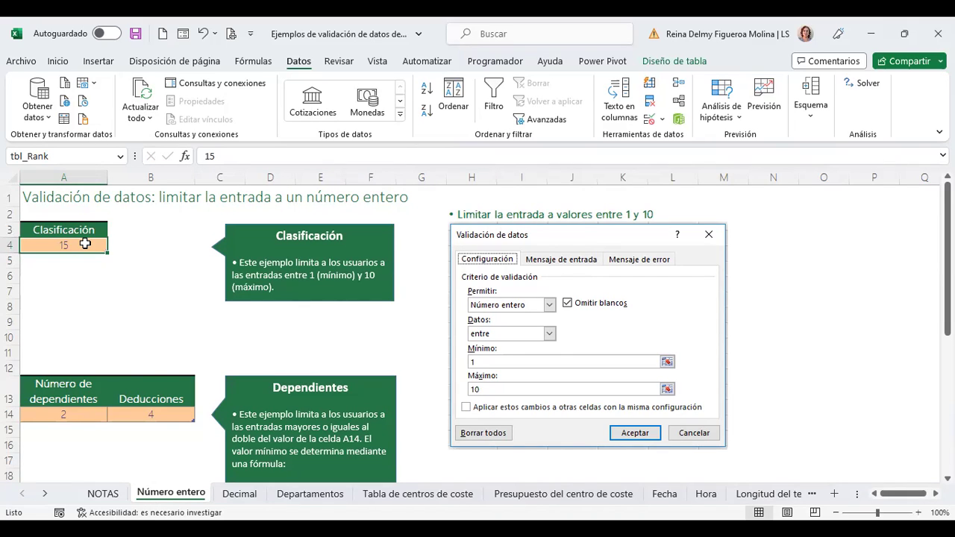
Restrict A4 to whole numbers between 1 and 10.
left_click(651, 126)
left_click_drag(655, 185, 743, 210)
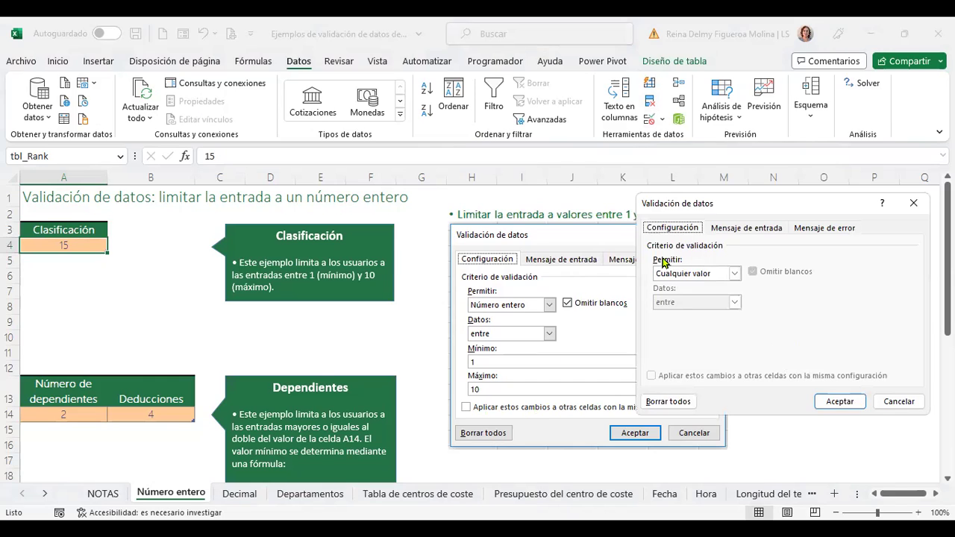
left_click(736, 274)
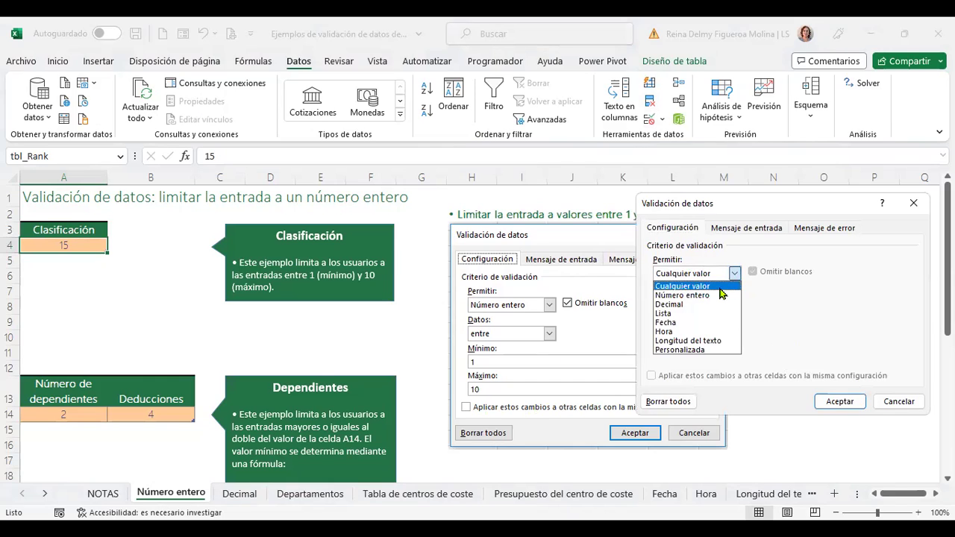
left_click(717, 299)
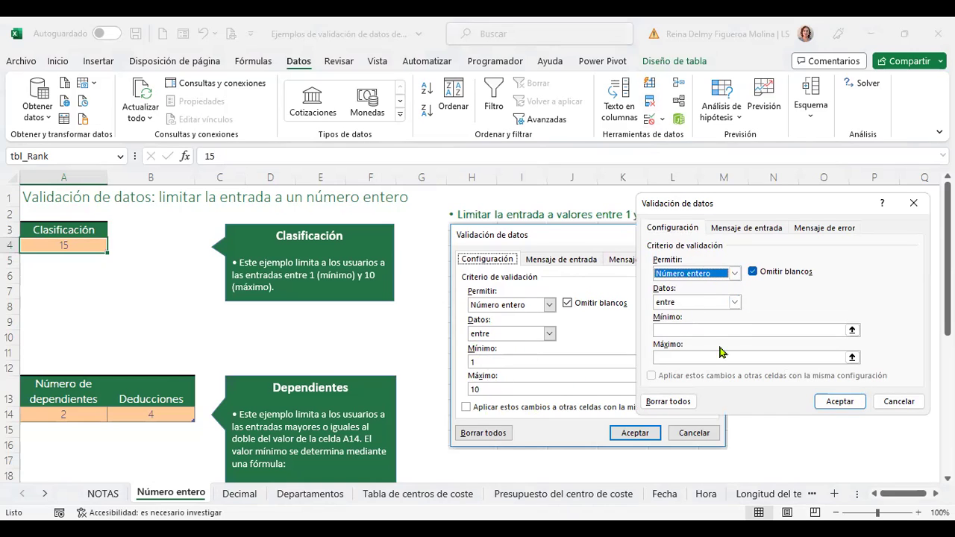
left_click(735, 329)
left_click(736, 358)
type("10")
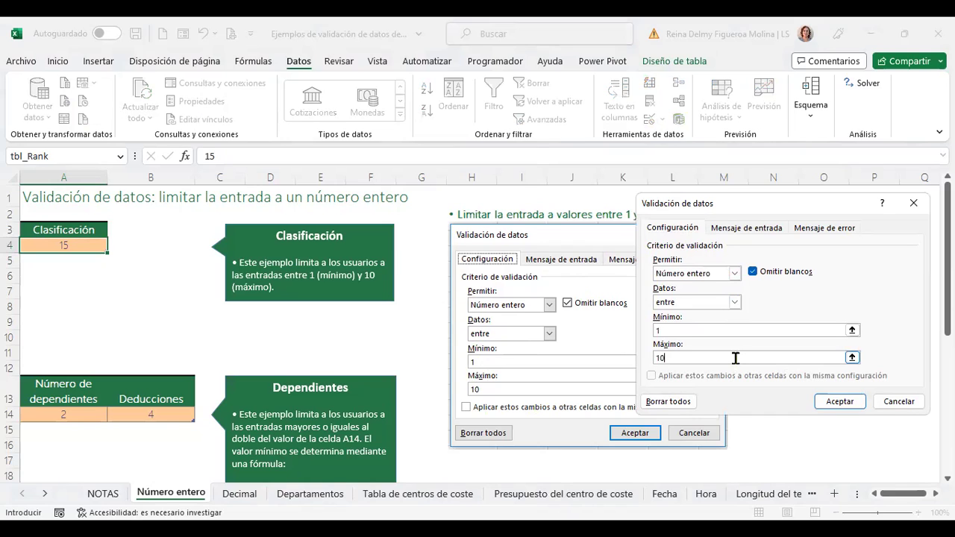
left_click(855, 404)
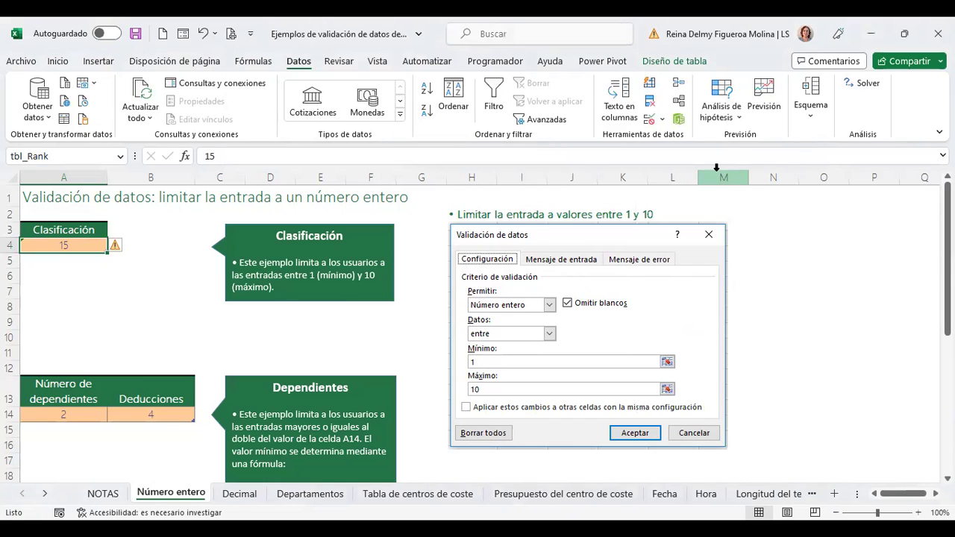
Enter 0 in A4, retry after the rejection, and enter 1 instead.
type("0")
key("Return")
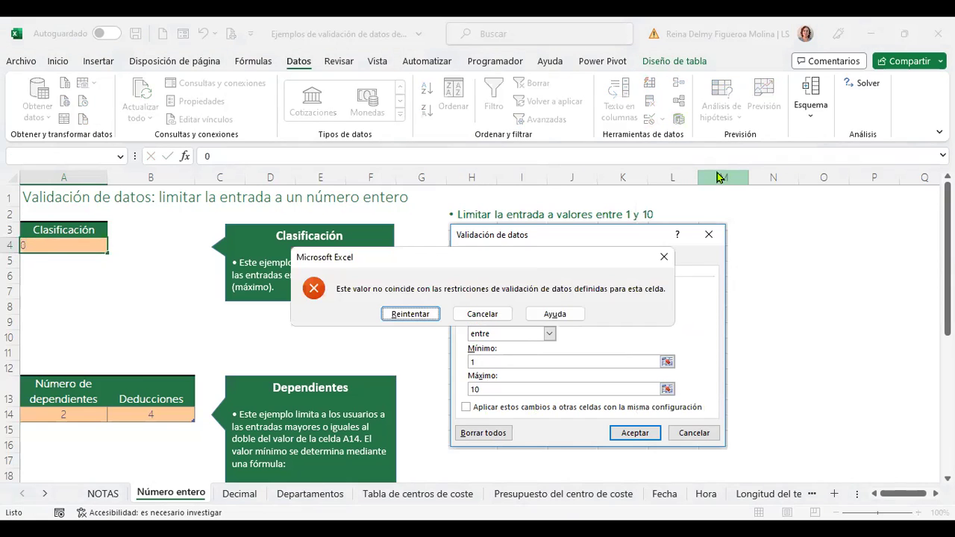
left_click(402, 313)
type("1")
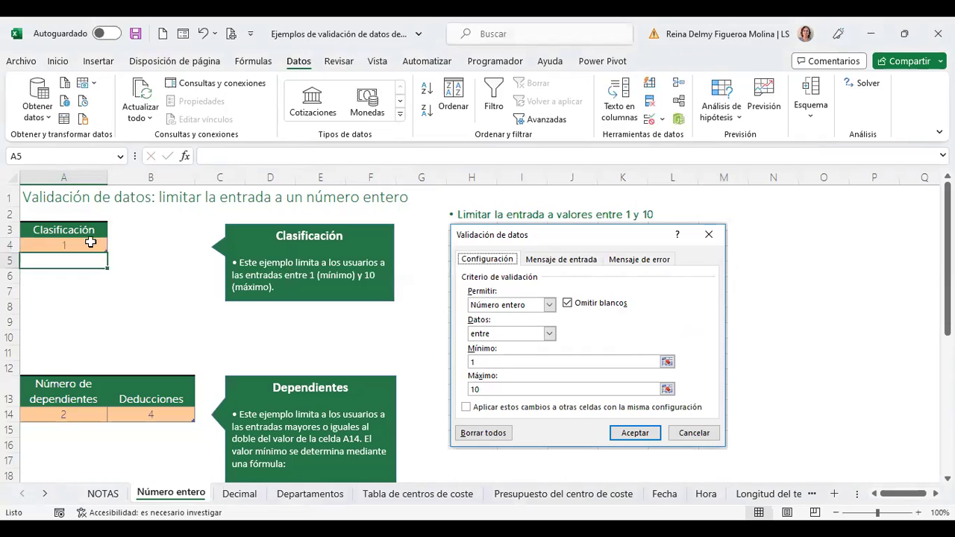
left_click(80, 244)
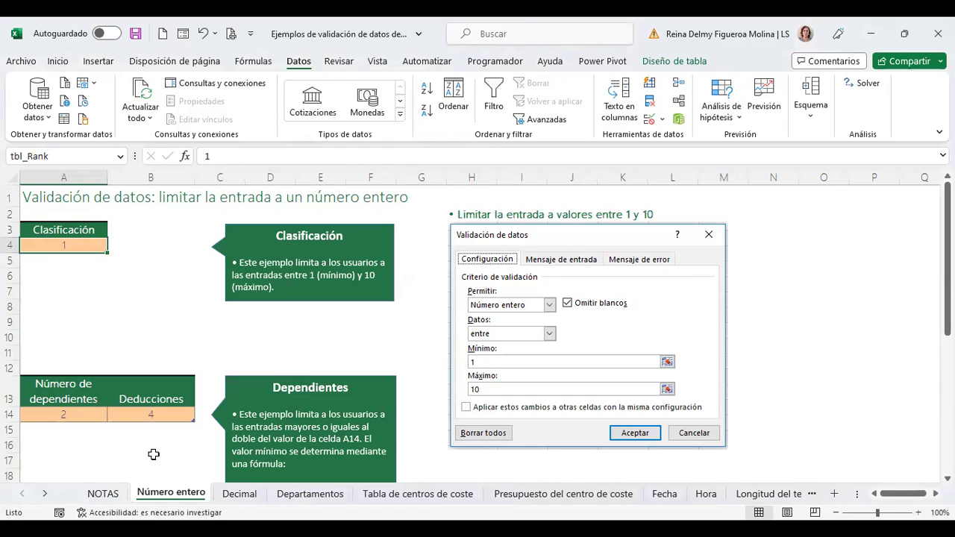
left_click(154, 459)
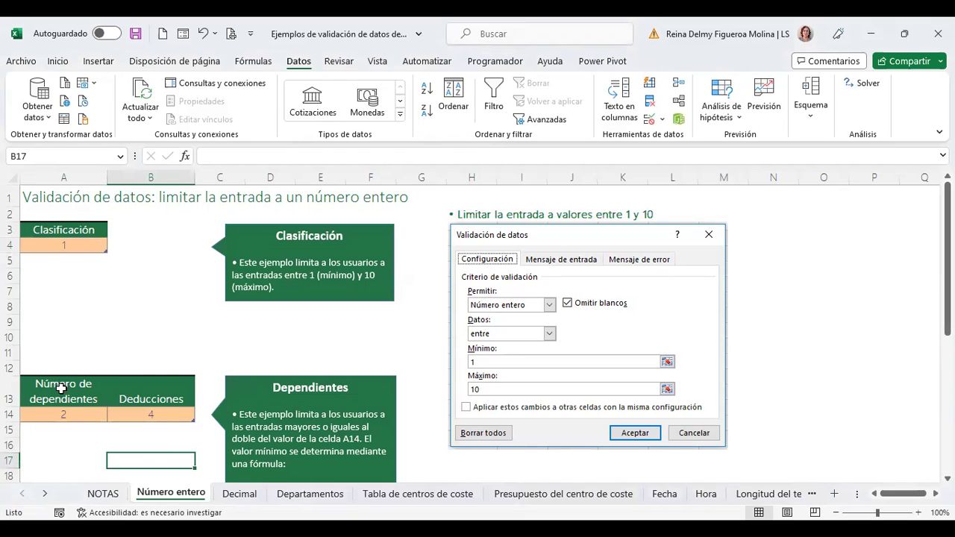
left_click(60, 412)
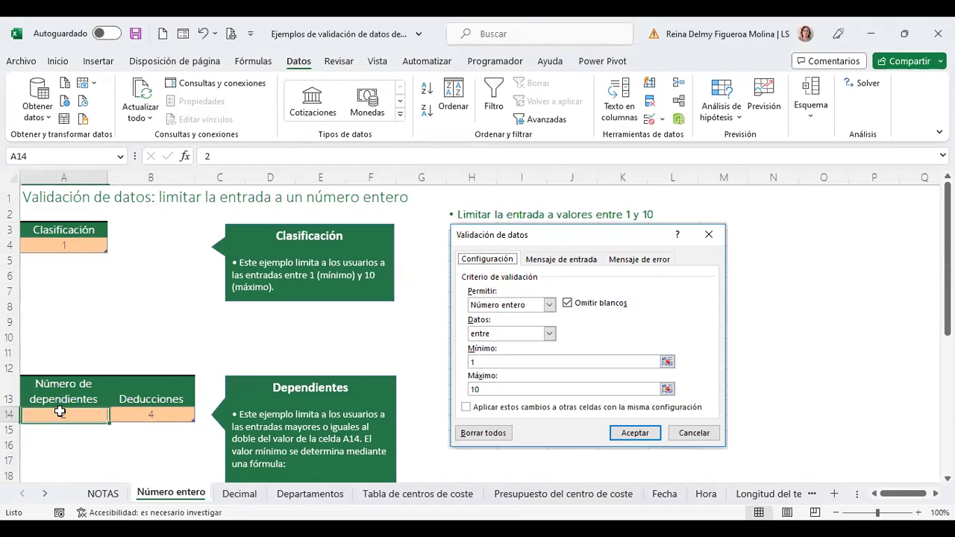
left_click(161, 411)
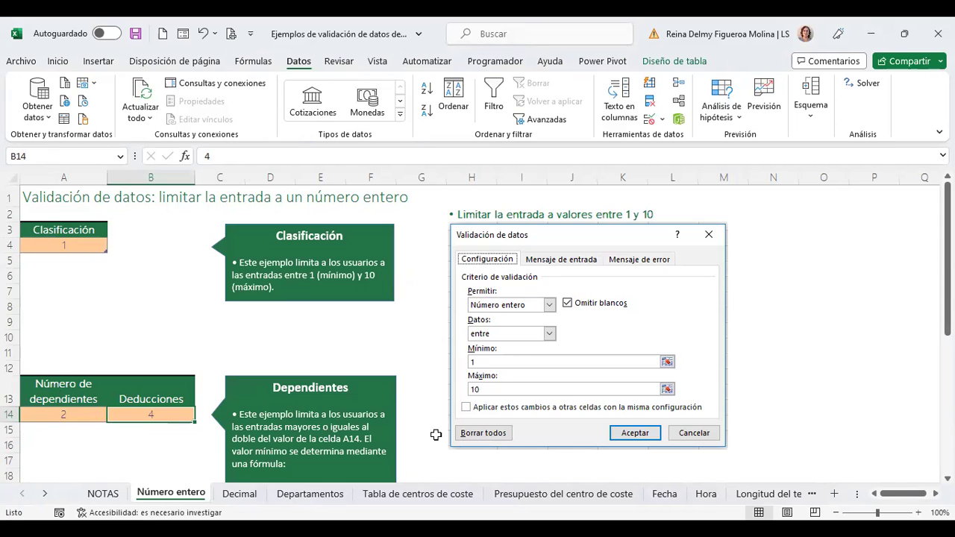
left_click(51, 415)
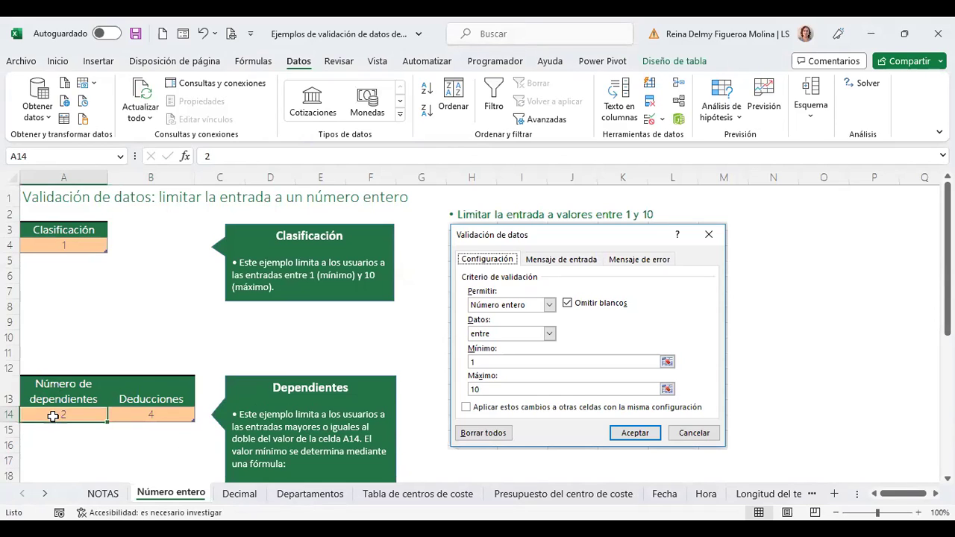
left_click(151, 415)
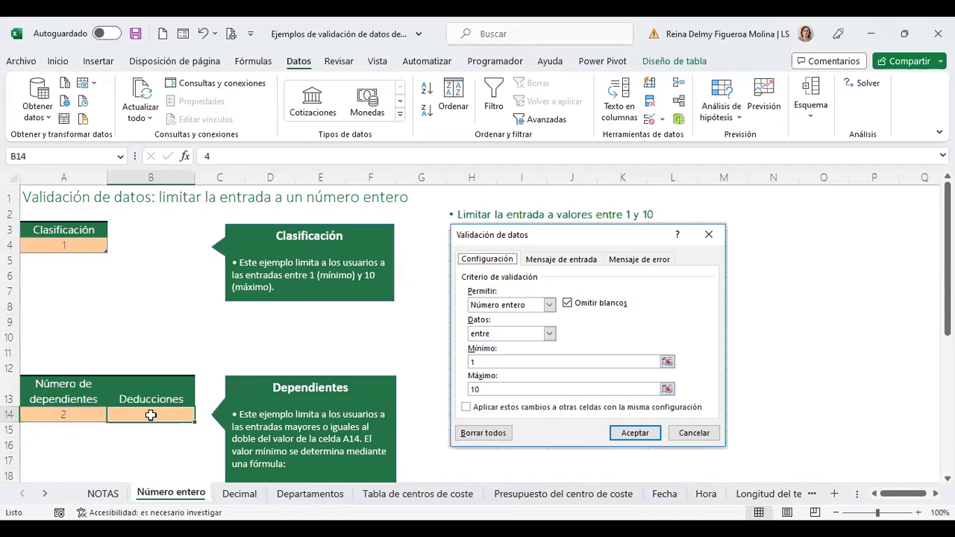
left_click(72, 413)
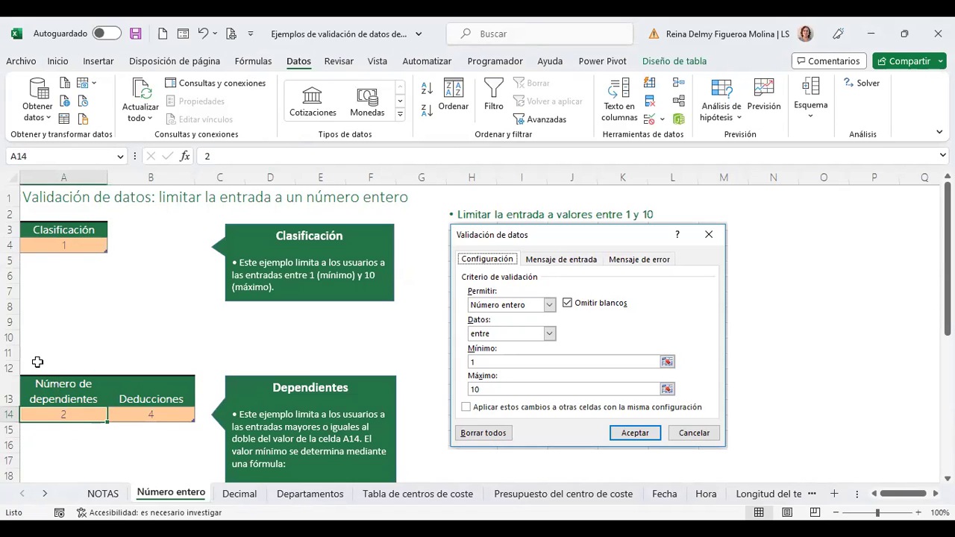
left_click(160, 415)
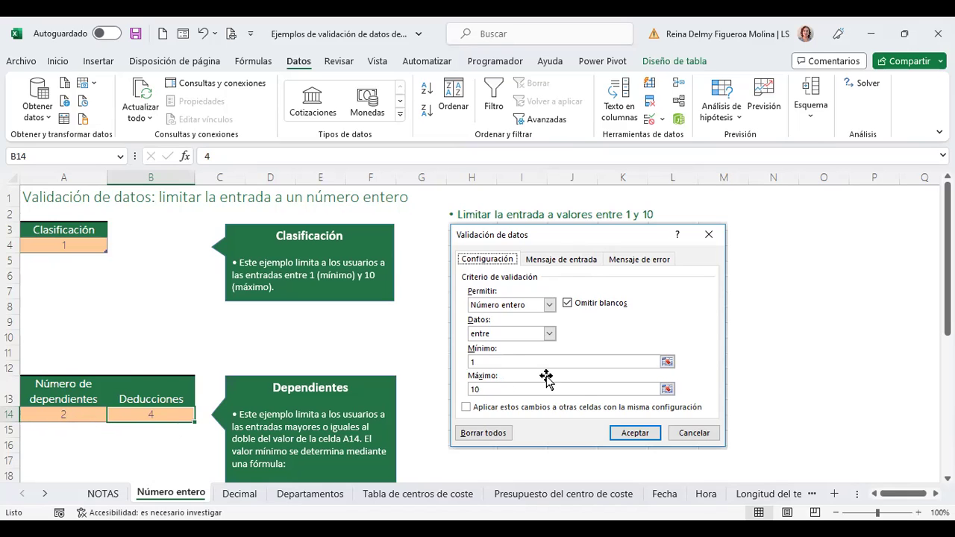
Enter deduction values 1, 2, 3 and finally 4 in B14.
type("1")
key("Tab")
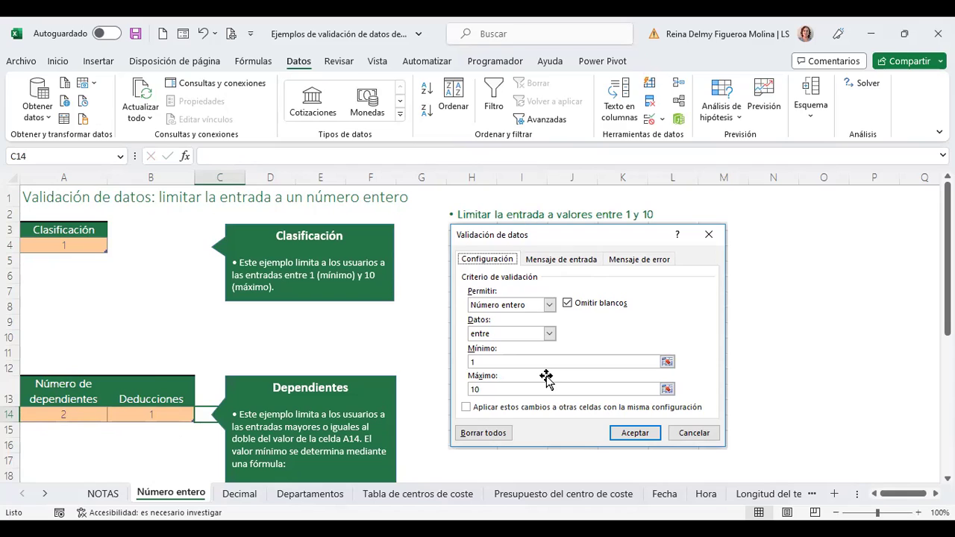
left_click(63, 416)
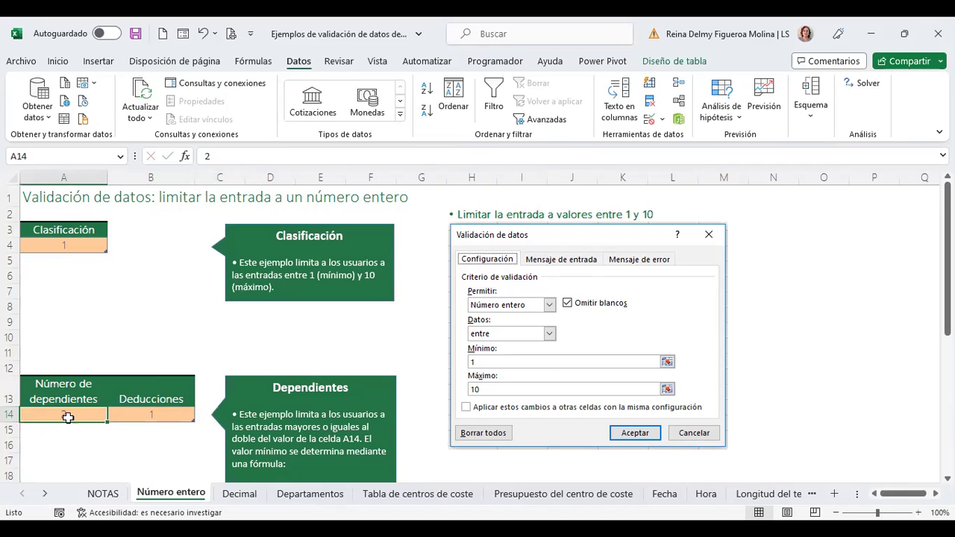
left_click(165, 415)
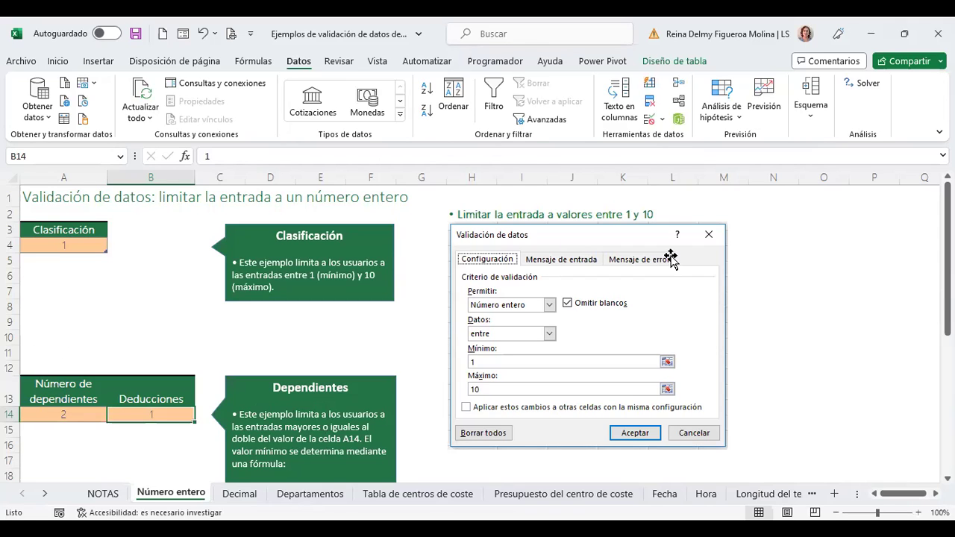
type("2")
key("Tab")
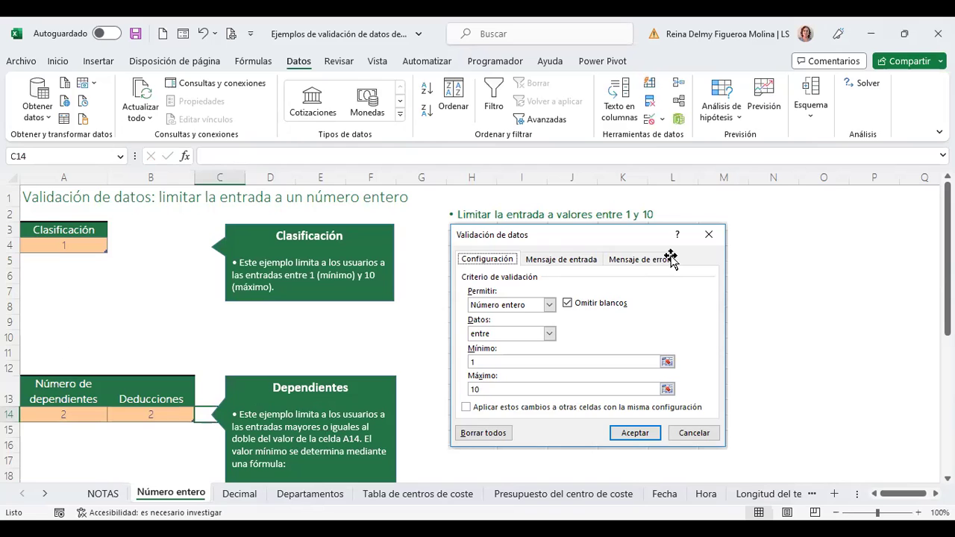
left_click(151, 412)
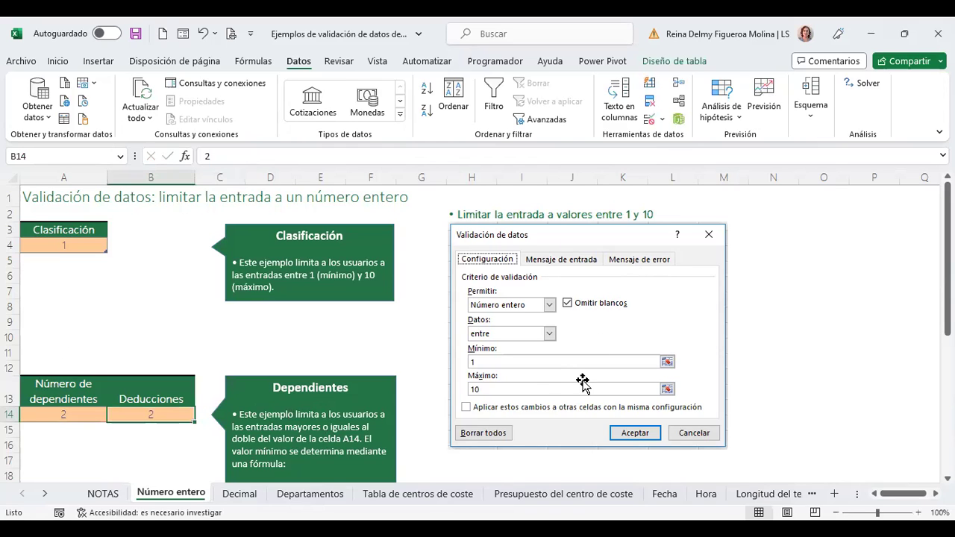
type("3")
key("Tab")
key("Left")
key("Left")
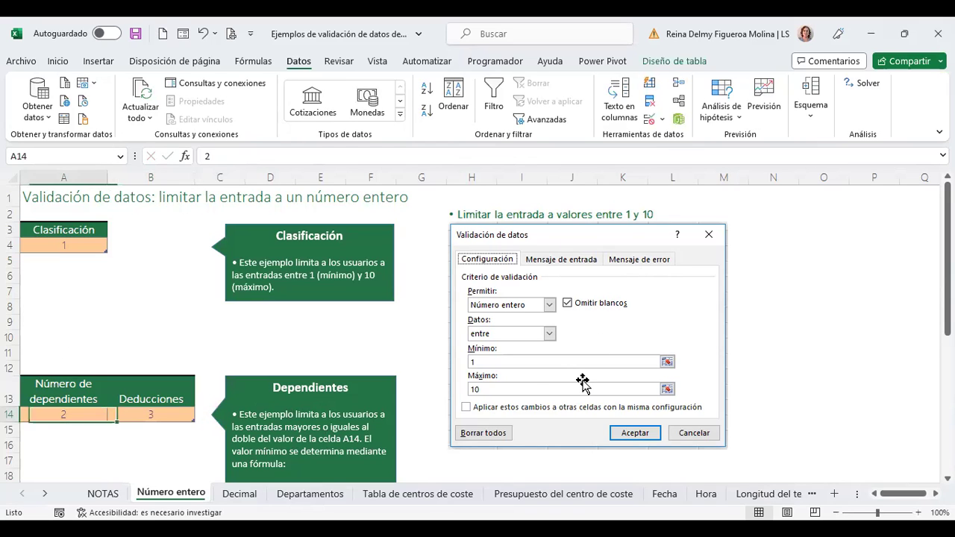
key("Right")
type("4")
key("Tab")
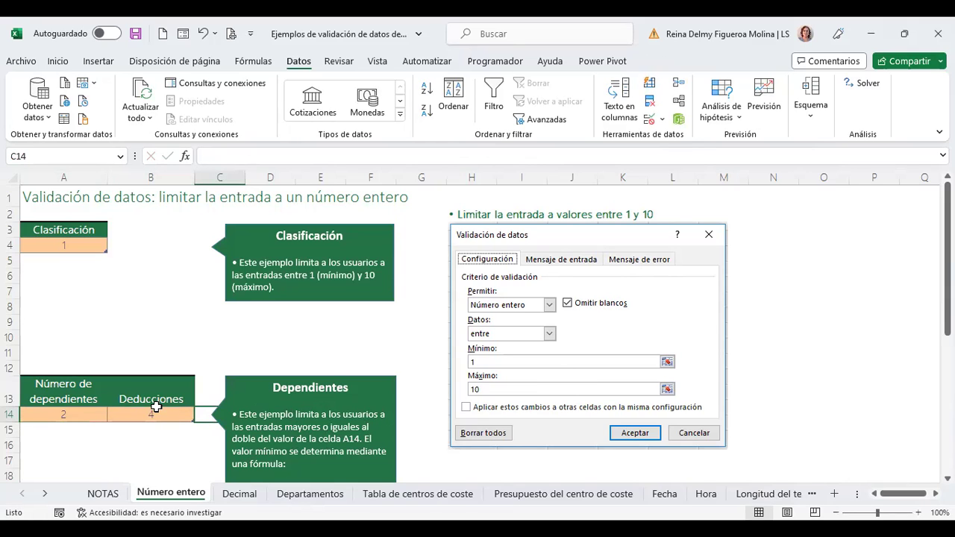
Set the number of dependents in A14 to 3.
left_click(60, 411)
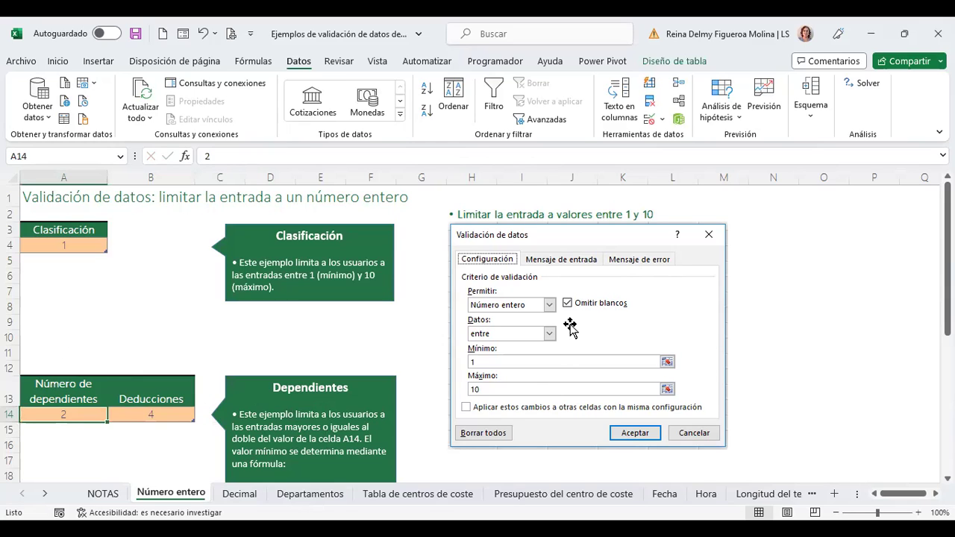
type("3")
key("Tab")
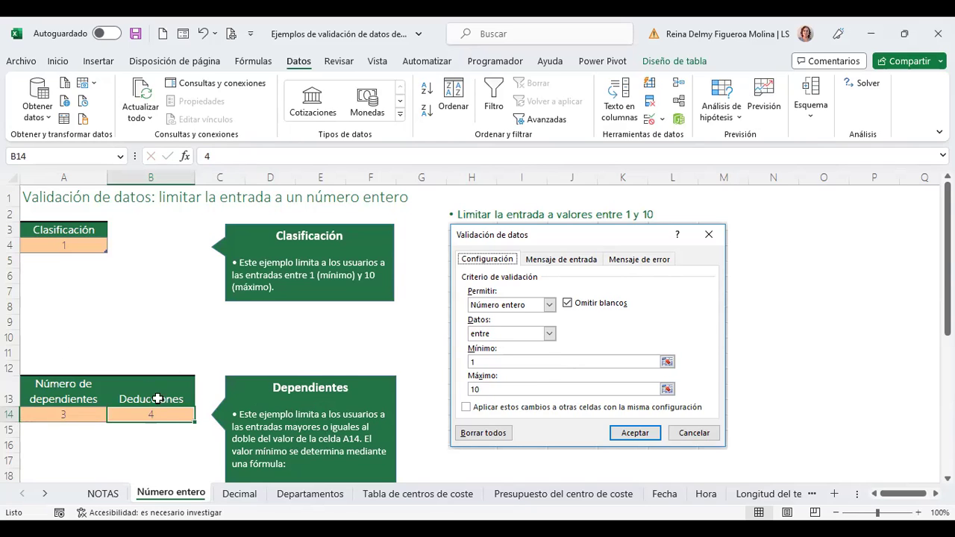
Allow only whole numbers greater than or equal to =2*A14 in B14.
scroll(155, 418, "down", 4)
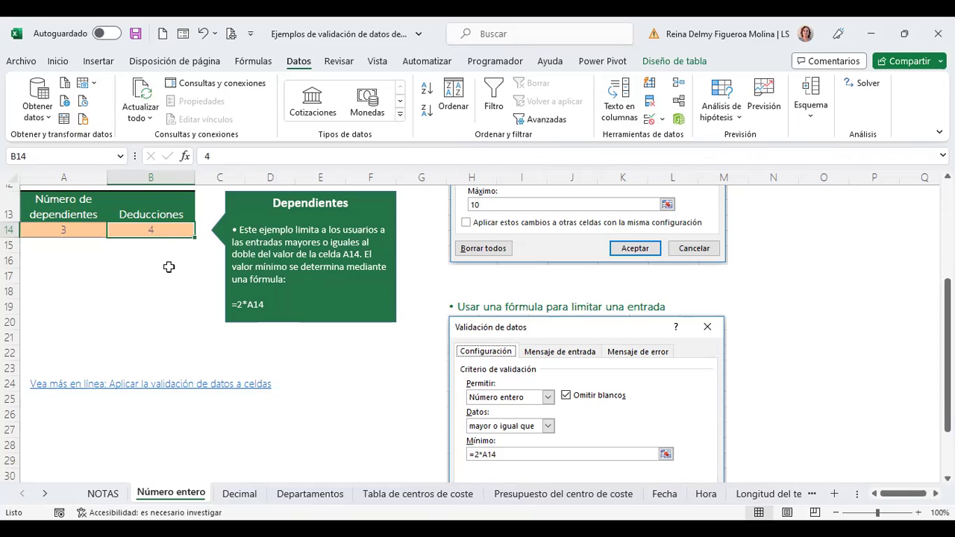
left_click(652, 122)
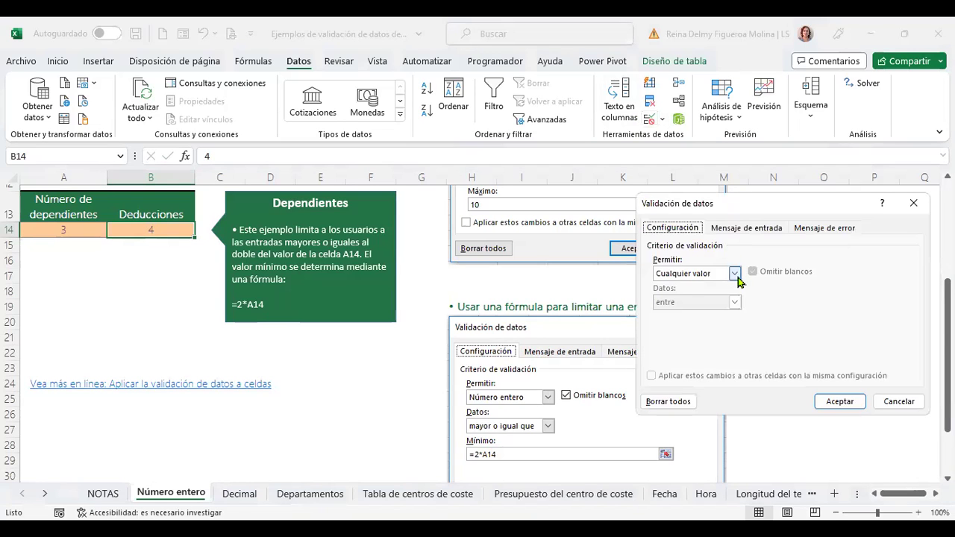
left_click(735, 275)
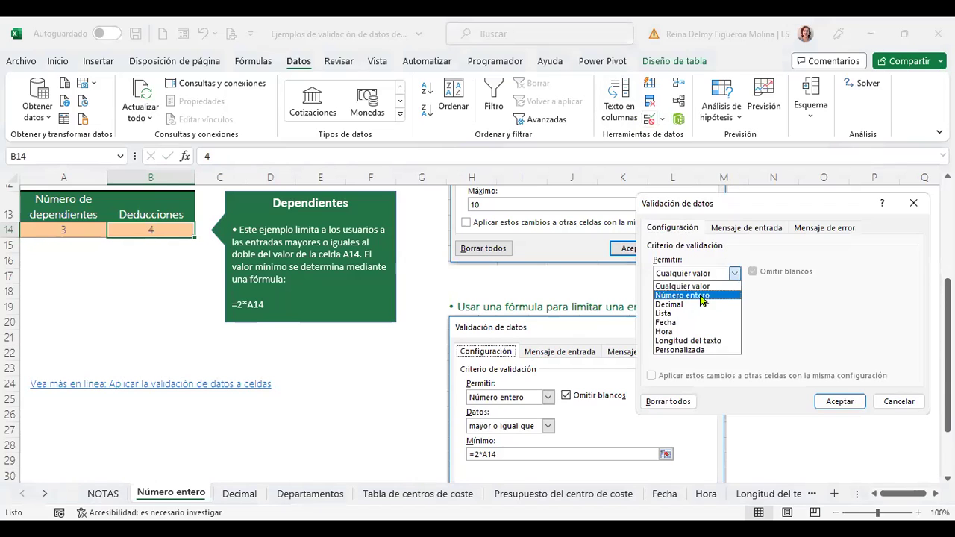
left_click(702, 297)
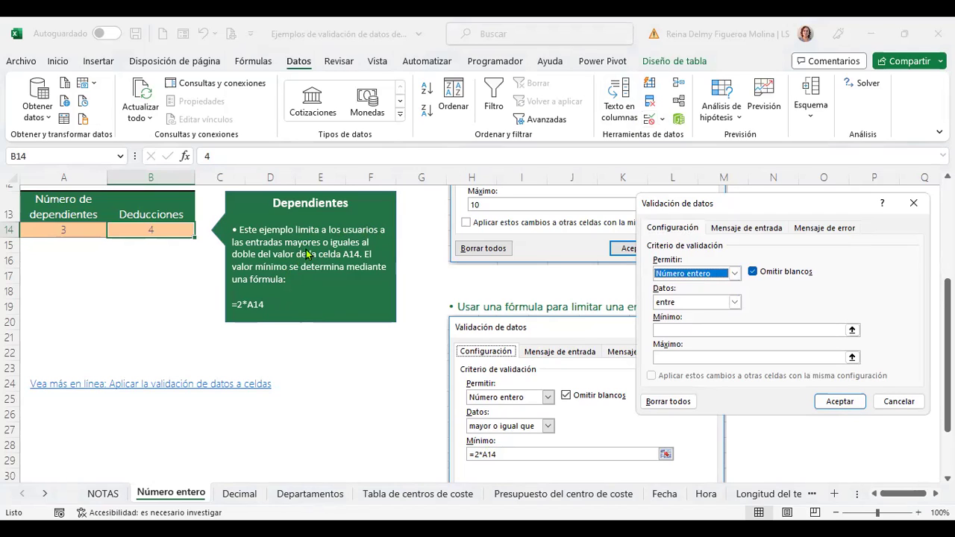
left_click(731, 303)
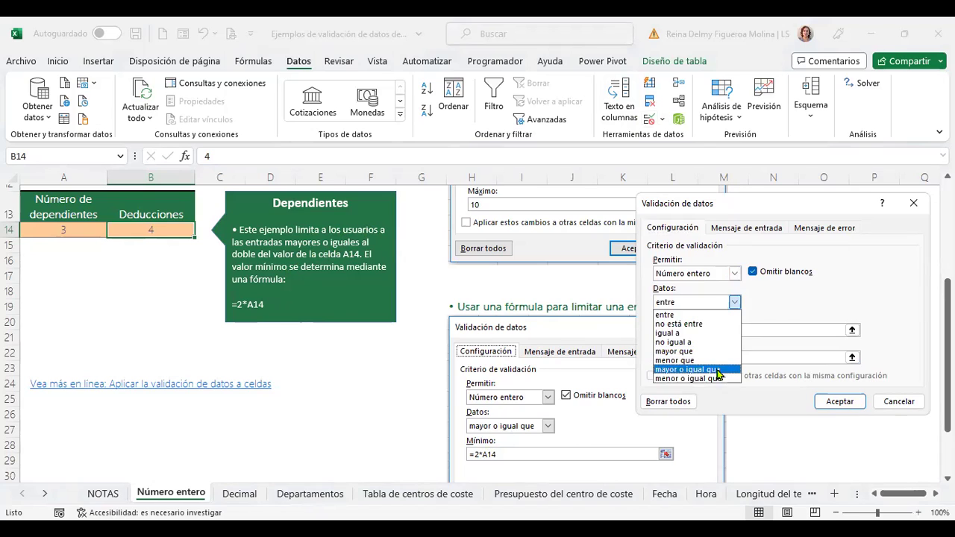
left_click(718, 370)
left_click(714, 329)
type("=2*")
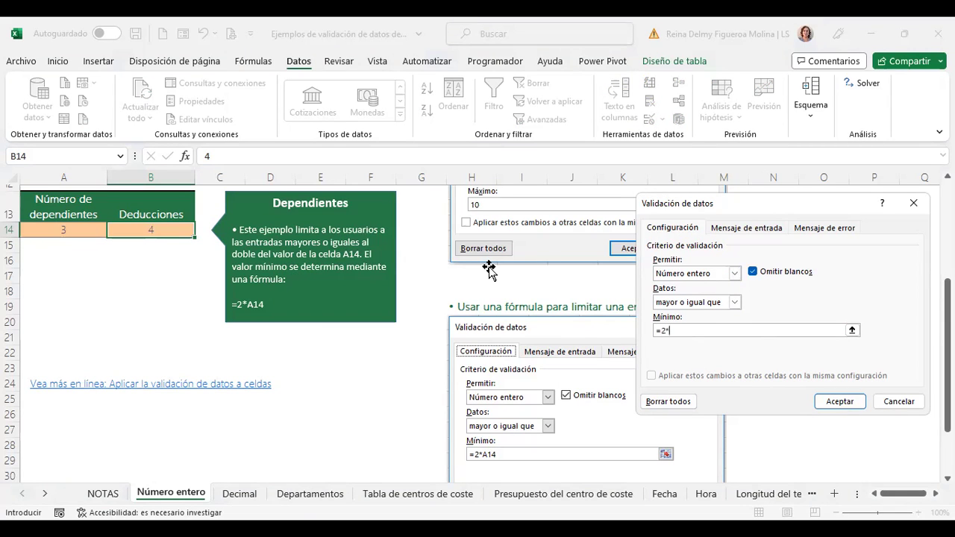
left_click(76, 229)
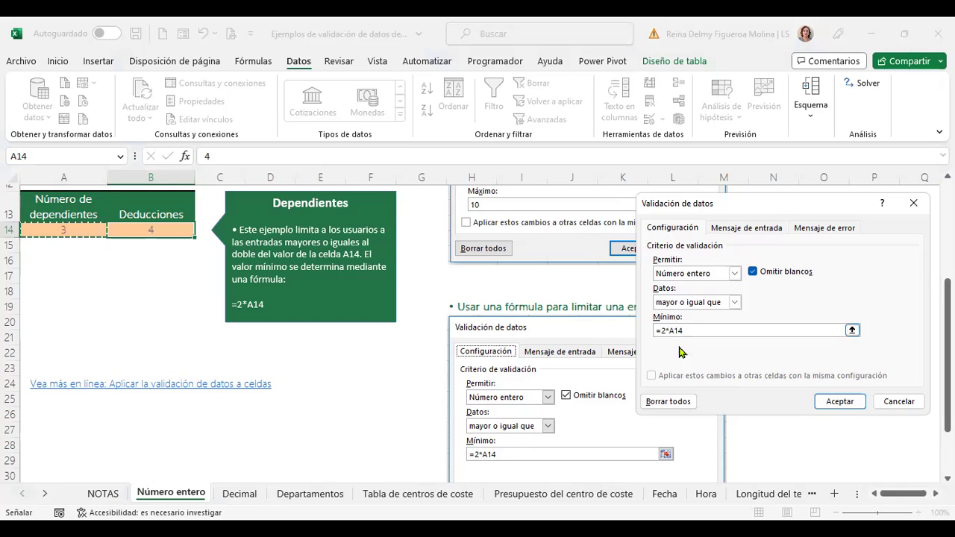
left_click(853, 404)
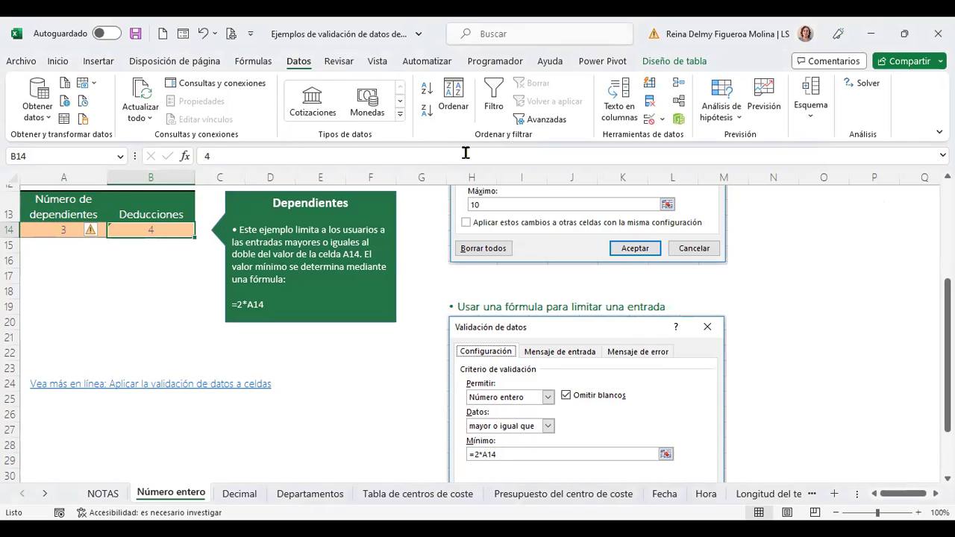
Try 5 in B14, cancel the rejection, enter 6, then set dependents A14 to 5.
type("5")
key("Return")
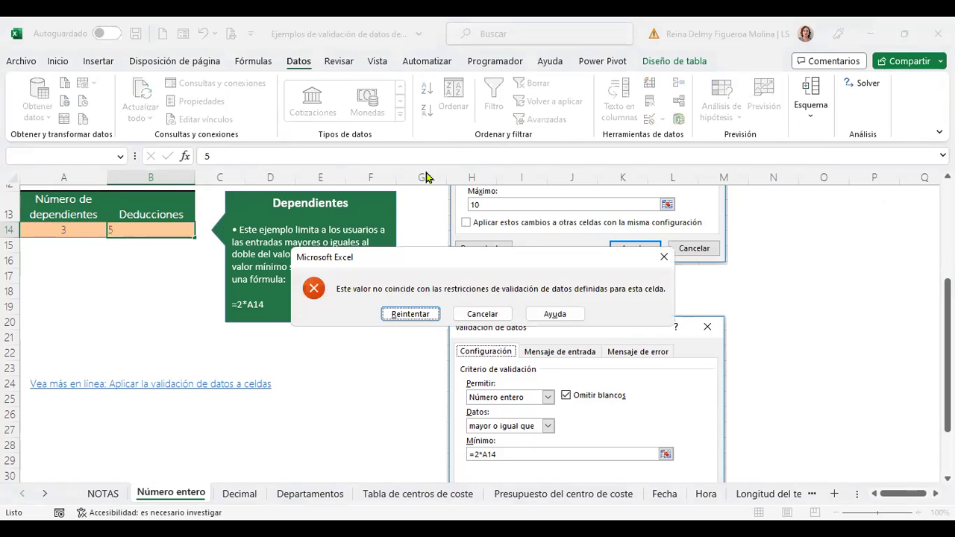
left_click(482, 314)
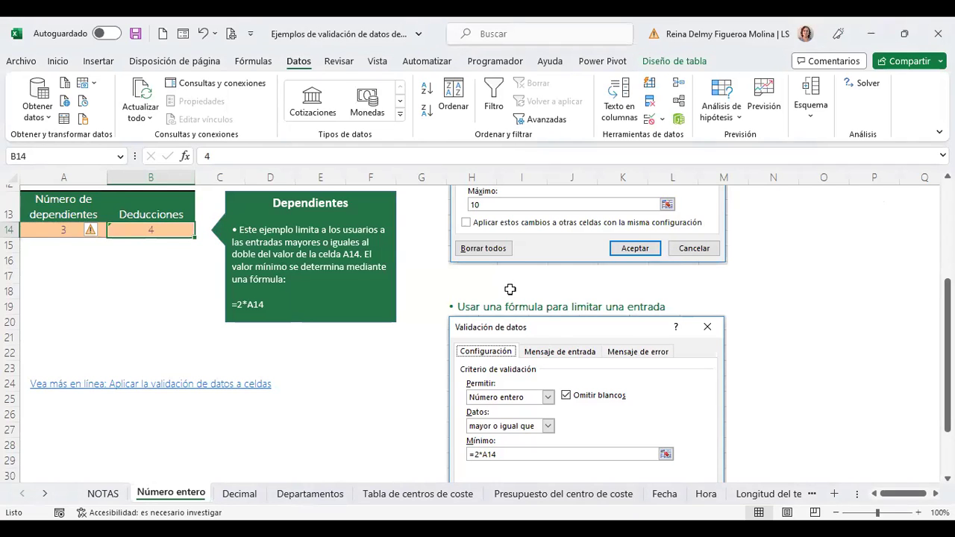
type("6")
key("Return")
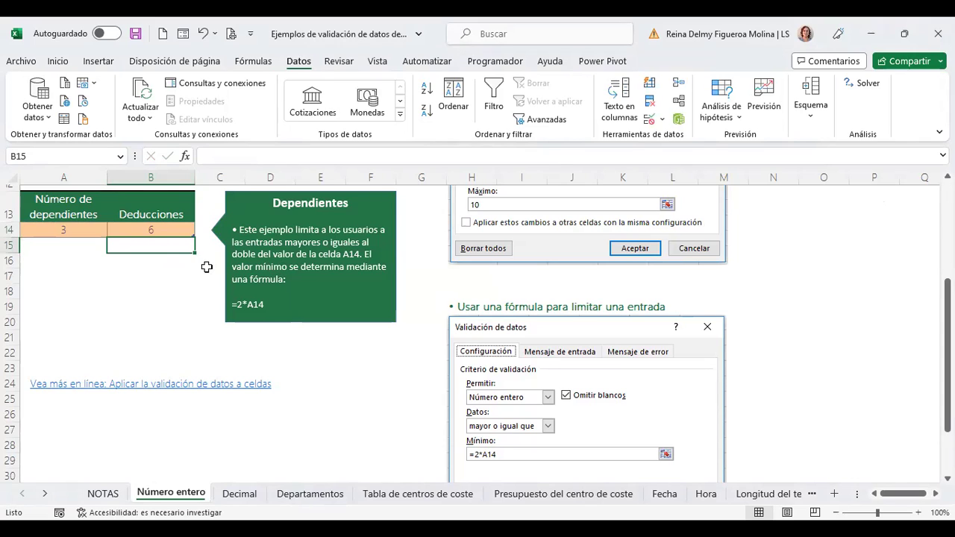
left_click(68, 233)
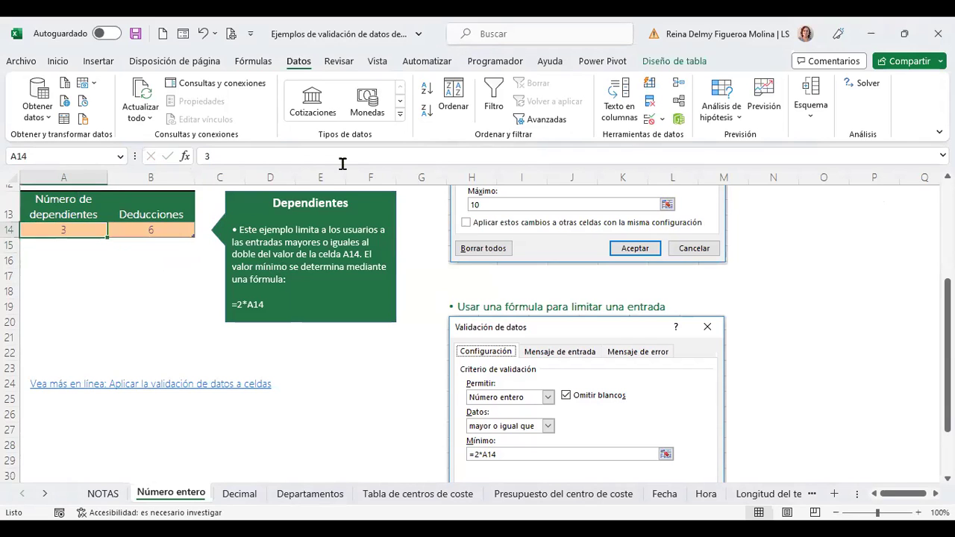
type("5")
key("Tab")
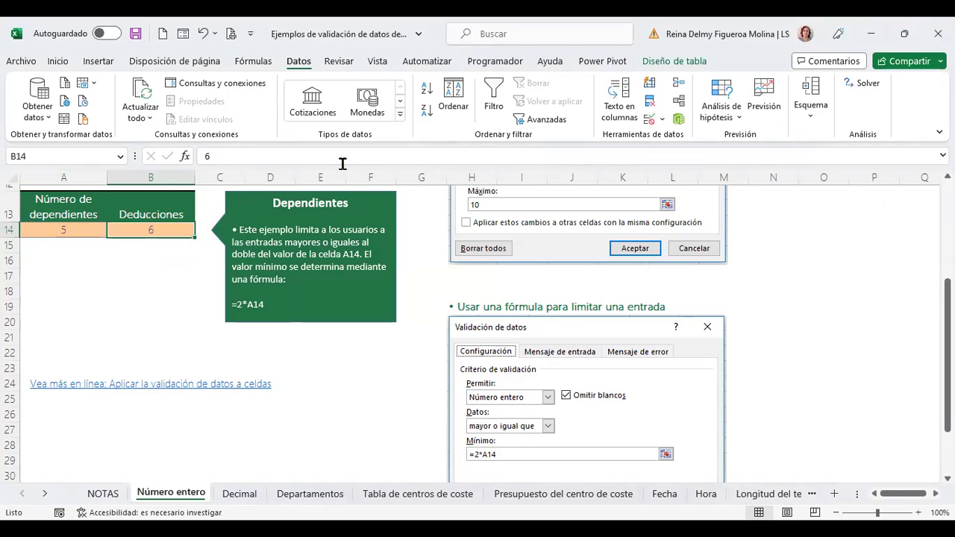
Retry the rejected 9 in B14 with 10, then change the deductions to 15.
type("9")
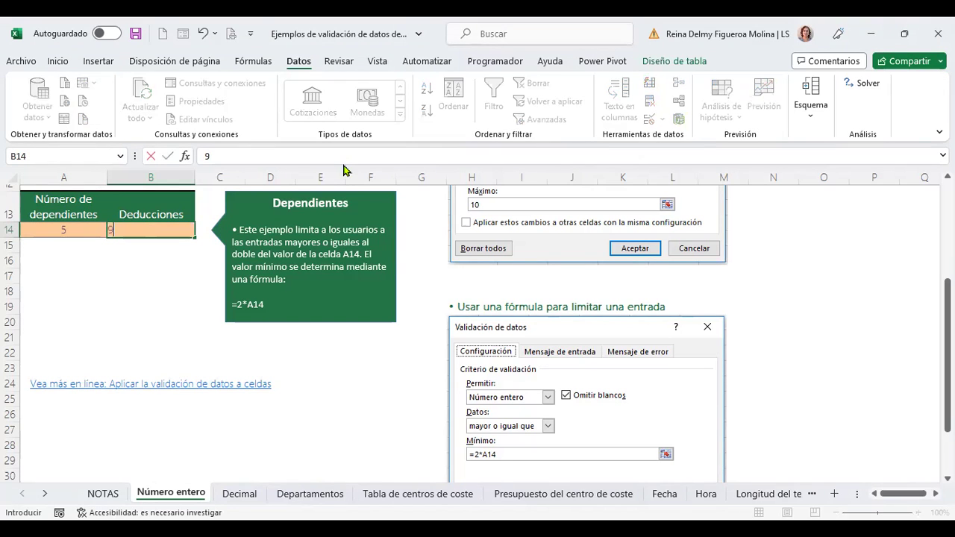
key("Return")
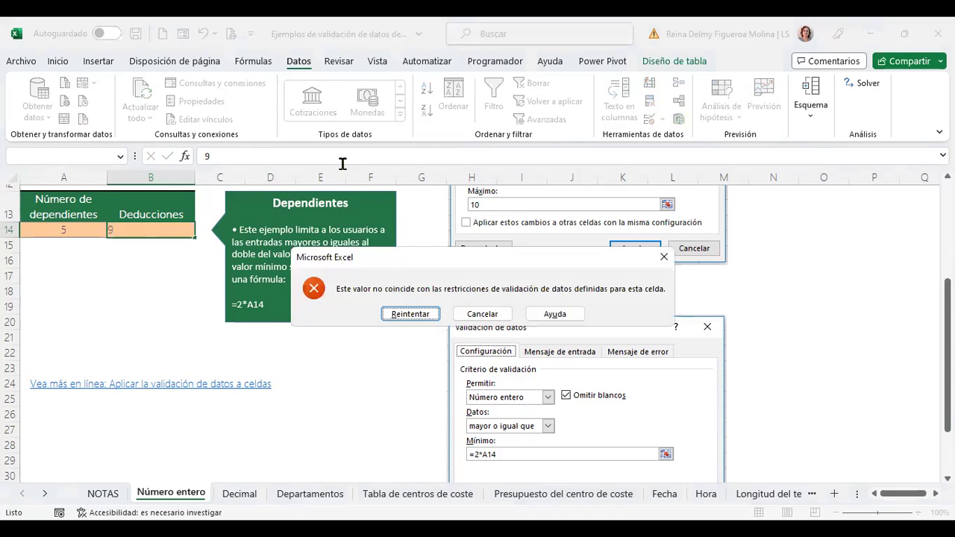
key("Return")
type("10")
key("Return")
key("Up")
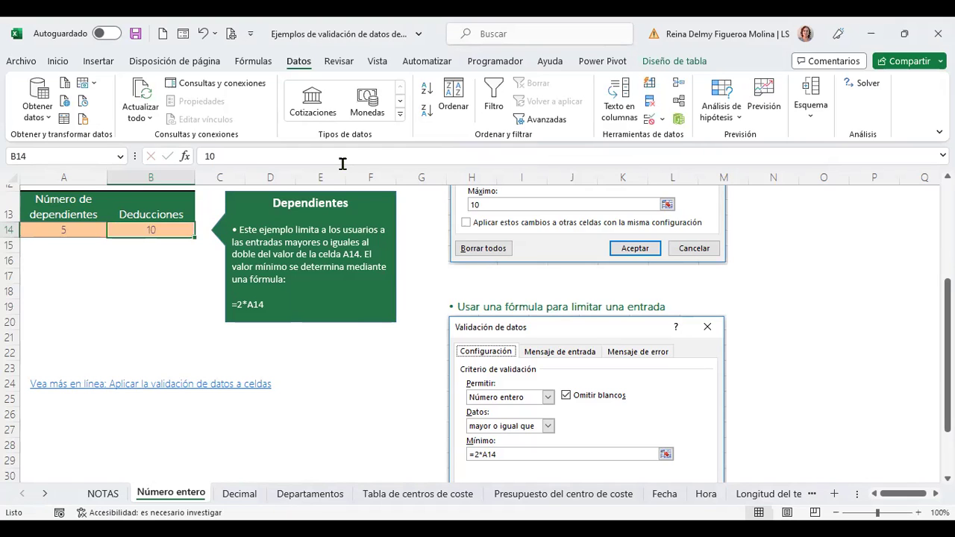
type("15")
key("Return")
key("Up")
Go to the Decimal example sheet, where a 3,0 % raise capped between 0 and 3 gives 51.500 €.
left_click(237, 495)
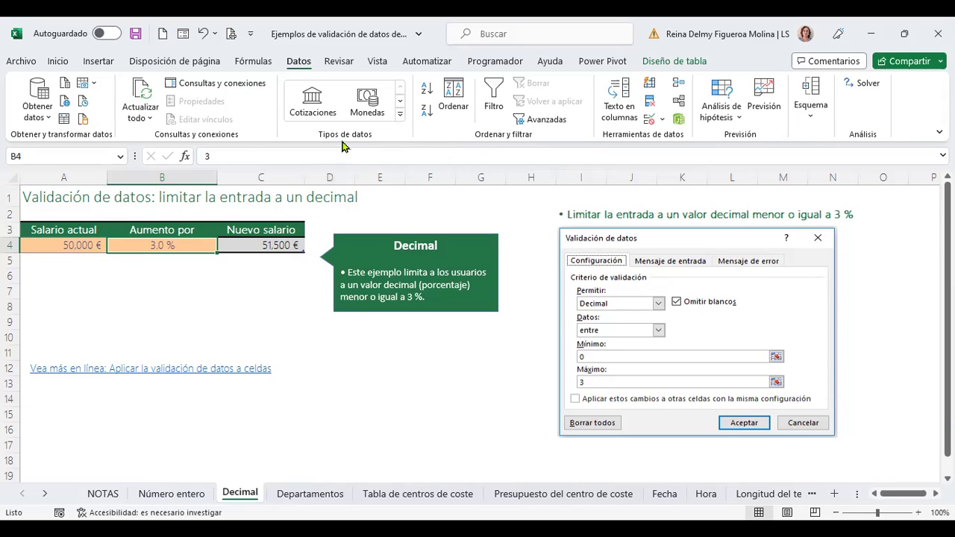
Add a Data Validation rule to B4 allowing decimals between 0 and 3.
left_click(648, 124)
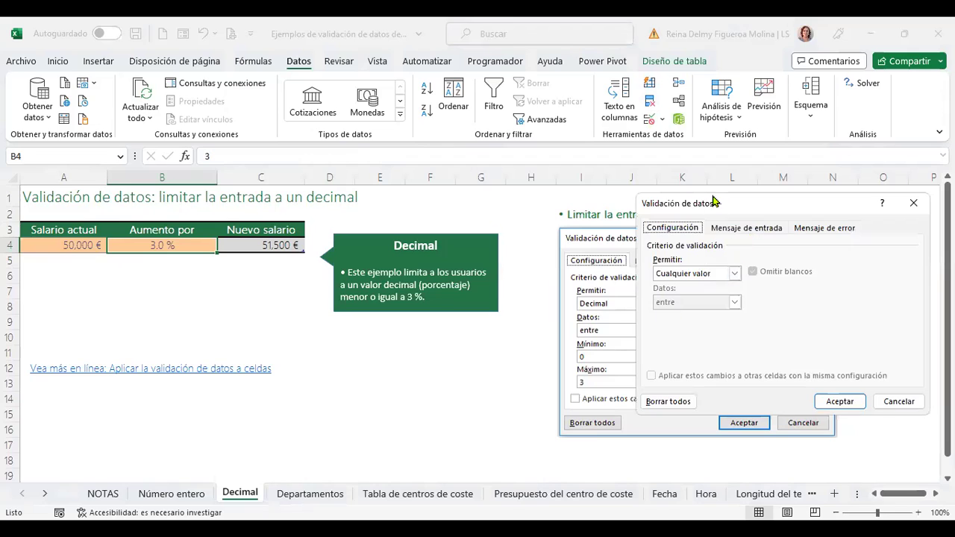
left_click_drag(782, 202, 844, 198)
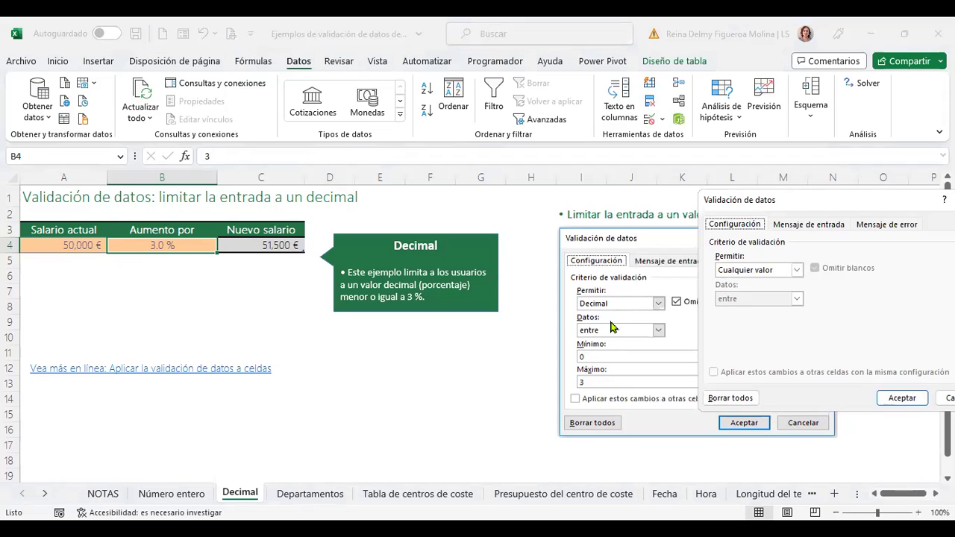
left_click(795, 271)
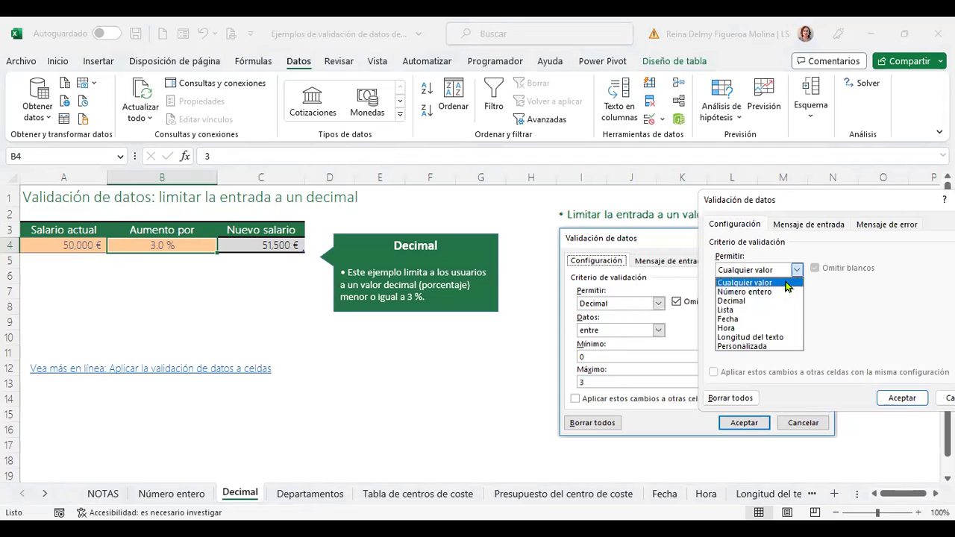
left_click(766, 301)
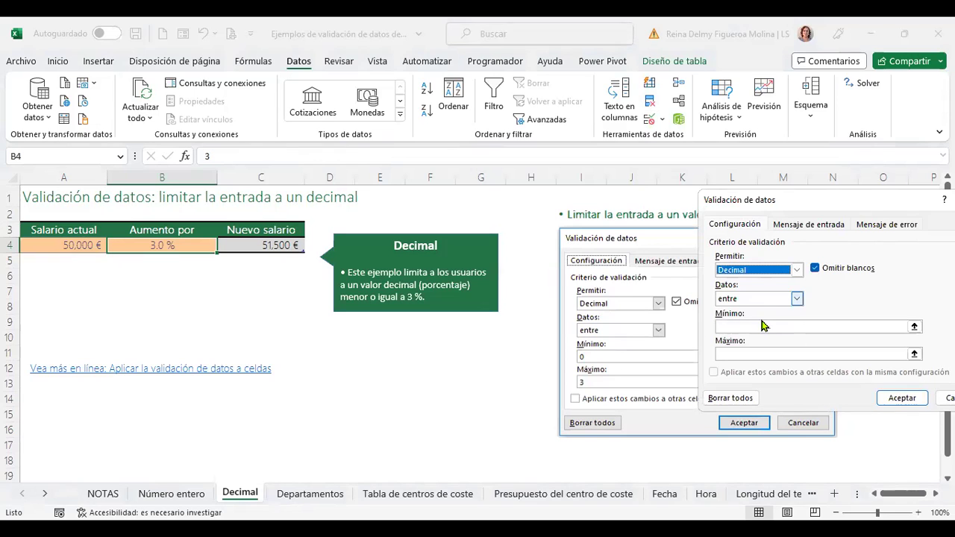
left_click(752, 326)
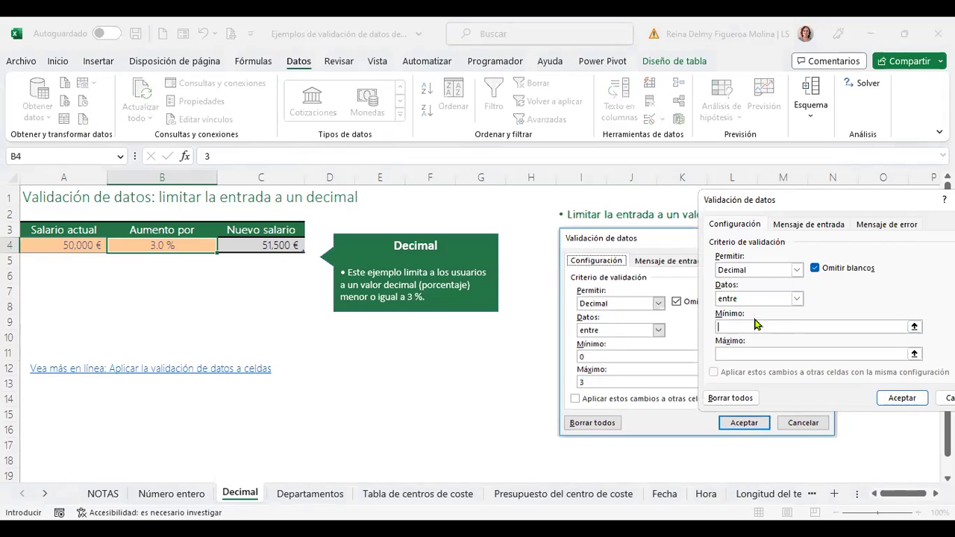
type("0")
left_click(756, 354)
left_click(902, 398)
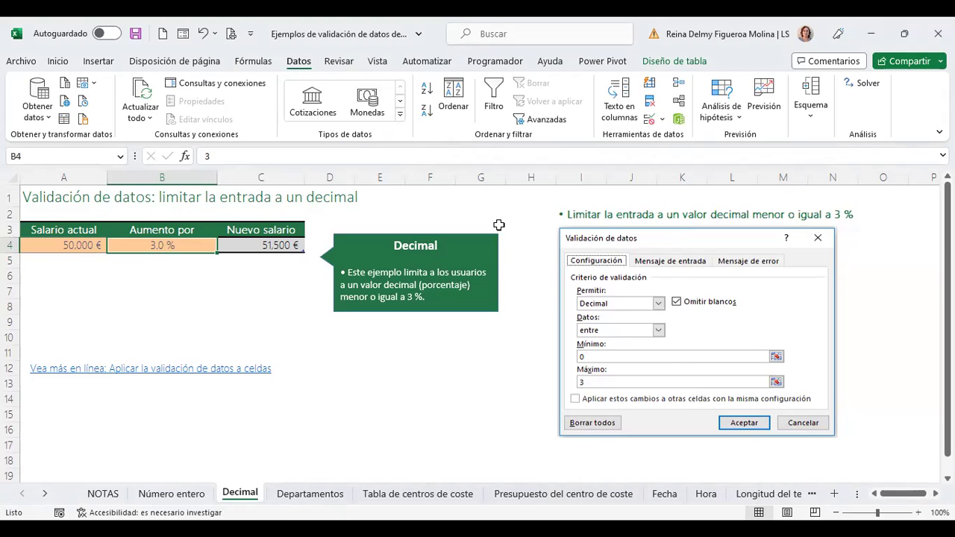
Enter 2.5 in B4, then confirm 4 and -1 are rejected.
type("2.5")
key("Return")
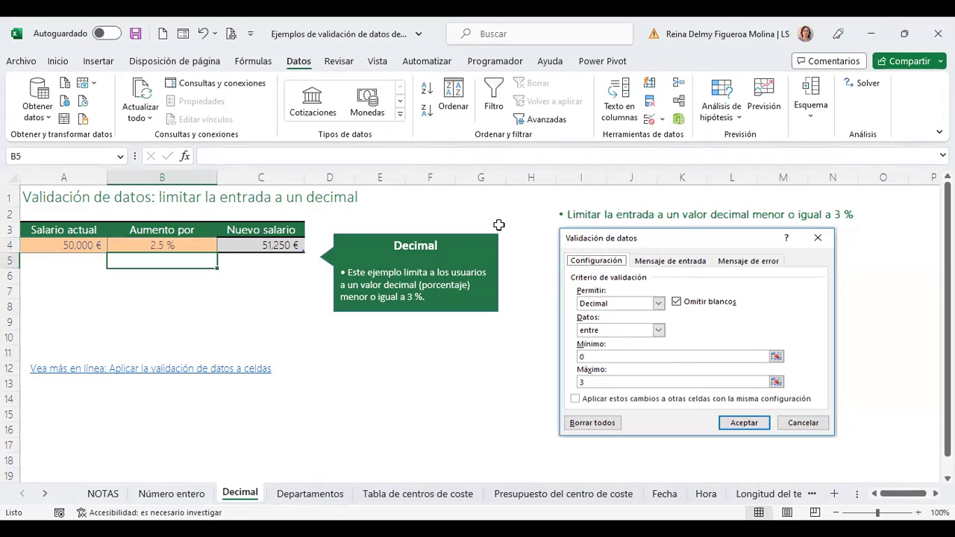
left_click(160, 247)
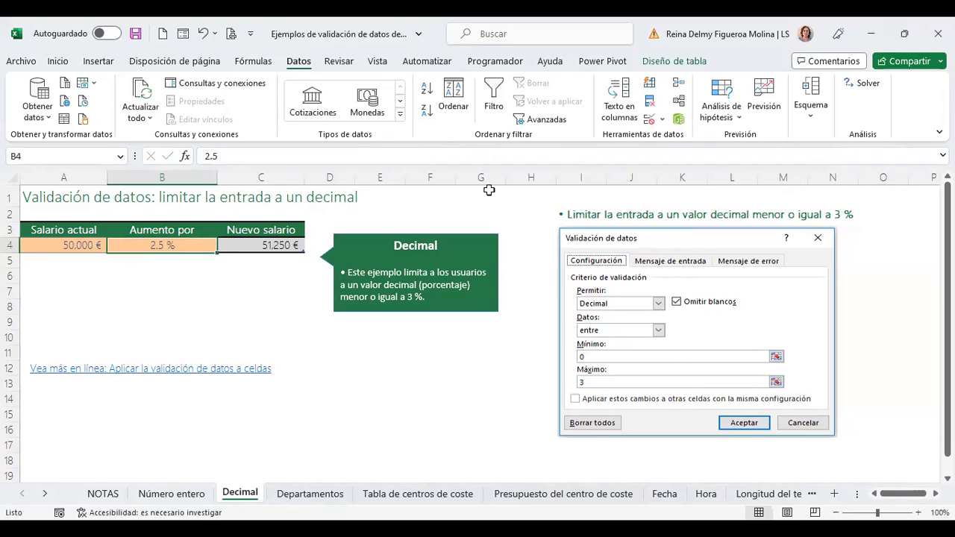
type("4")
key("Return")
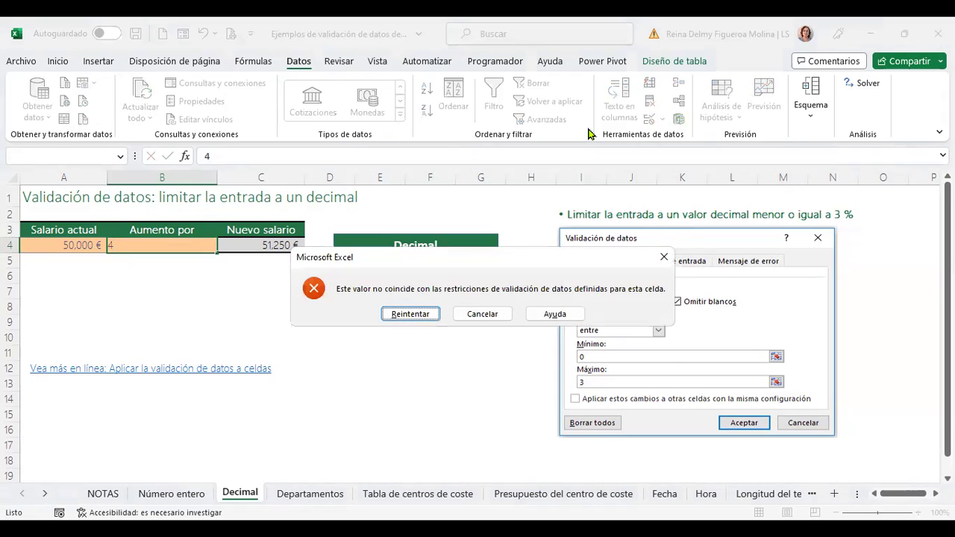
left_click(483, 315)
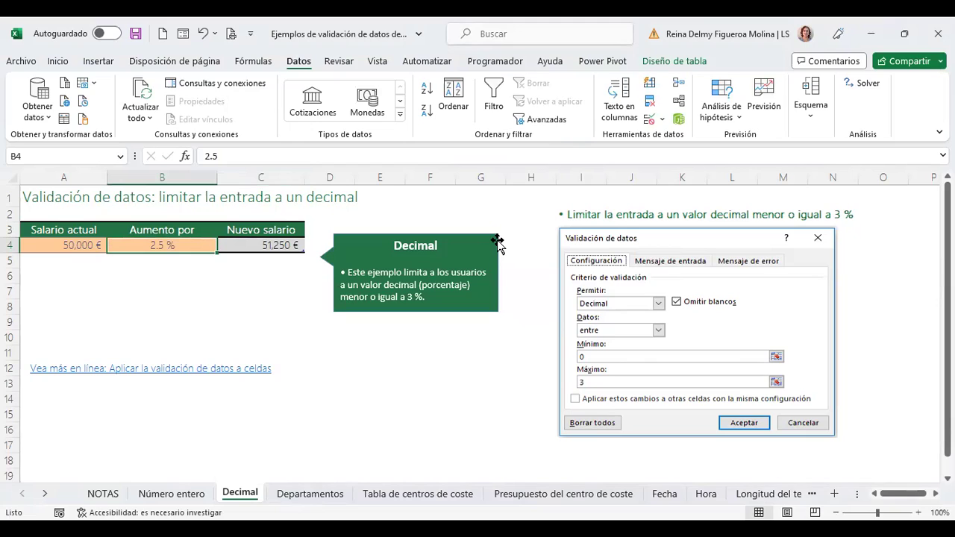
type("-1")
key("Return")
left_click(505, 314)
Enter 1 and then 3 in B4, leaving 3.0 %, and go to the Departamentos sheet.
type("1")
key("Tab")
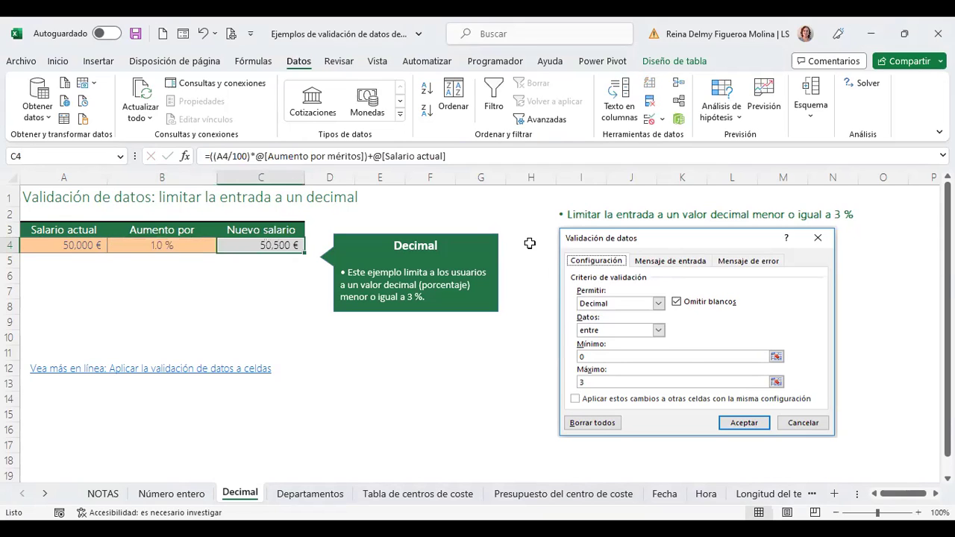
key("shift+Tab")
key("Tab")
key("shift+Tab")
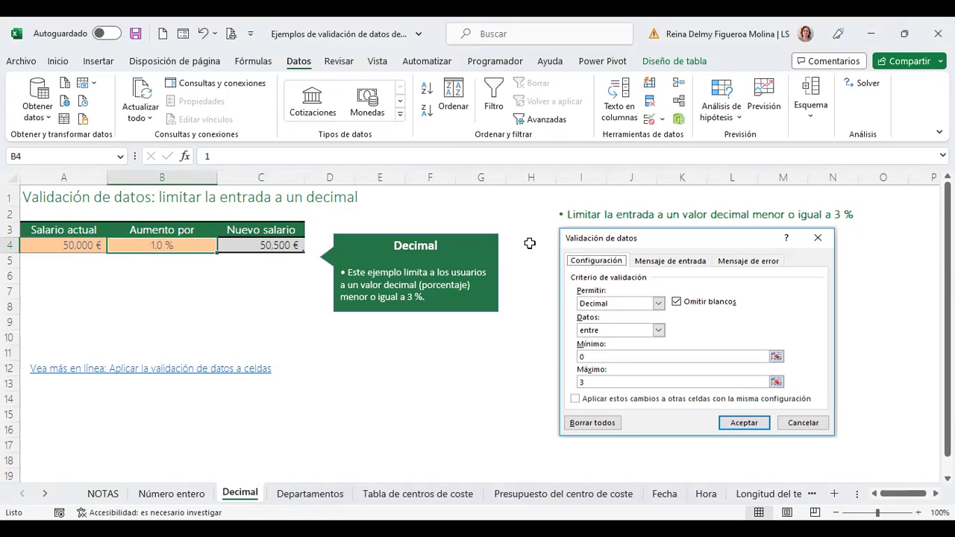
type("3")
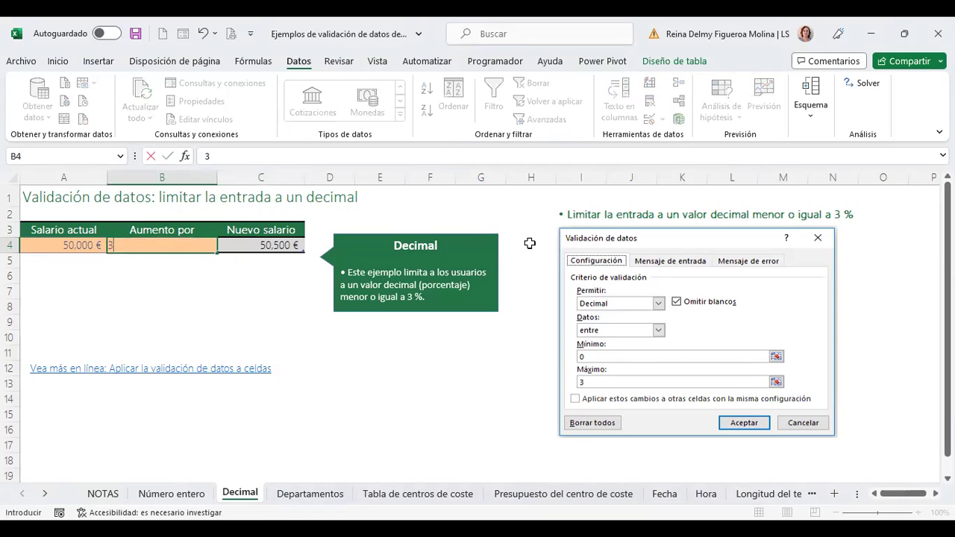
key("Tab")
key("shift+Tab")
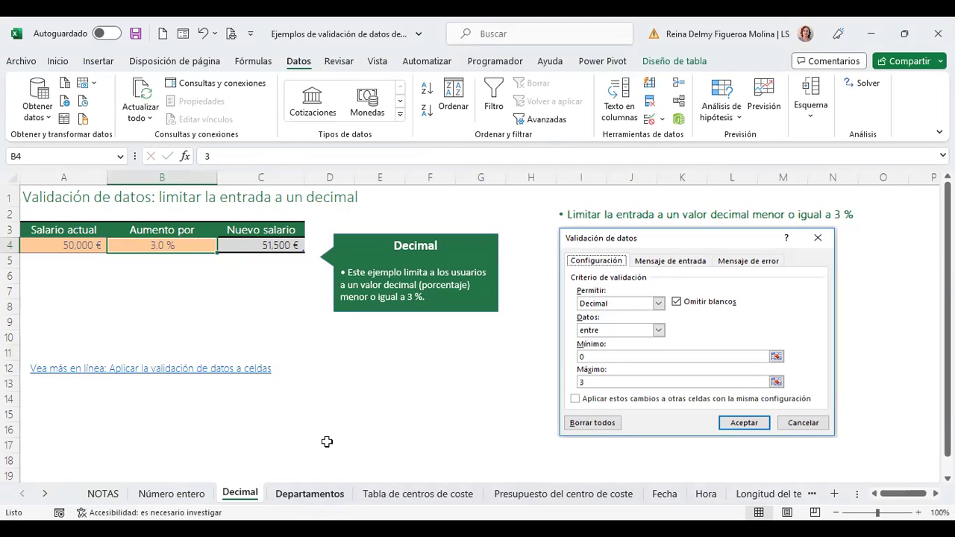
key("ctrl+Page_Down")
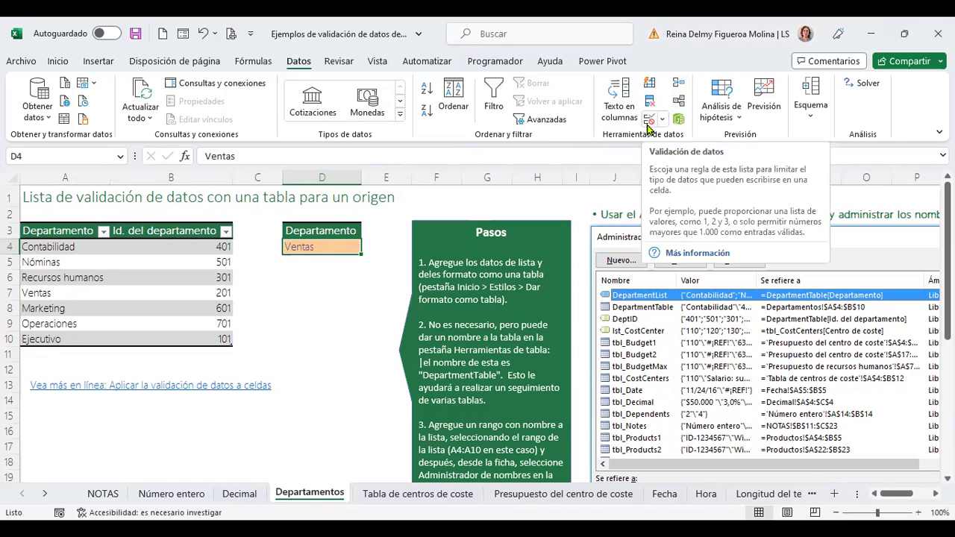
left_click(648, 126)
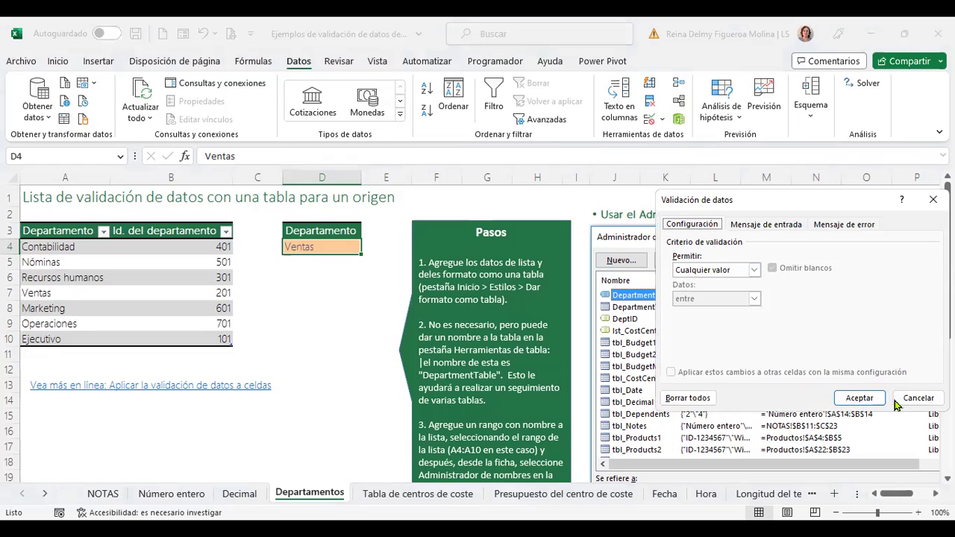
key("Escape")
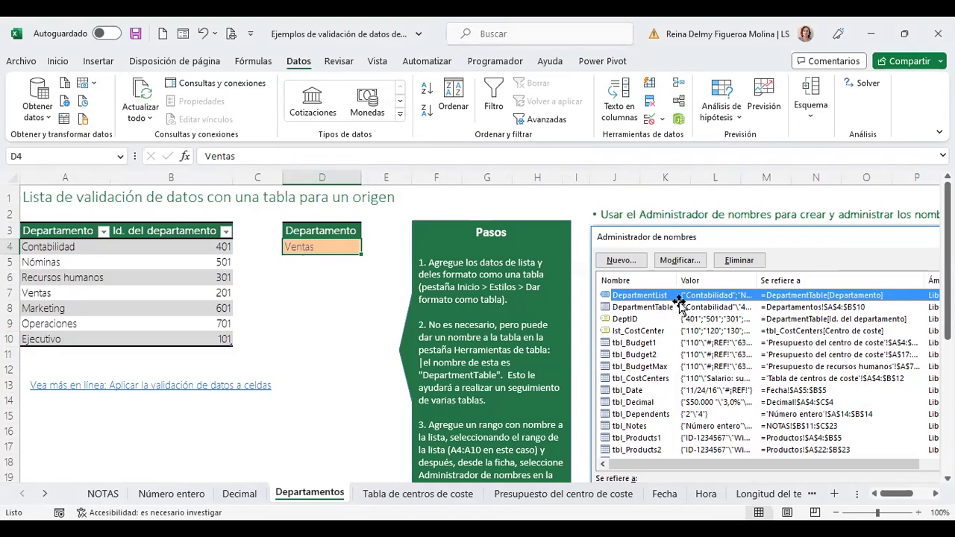
left_click_drag(45, 247, 41, 341)
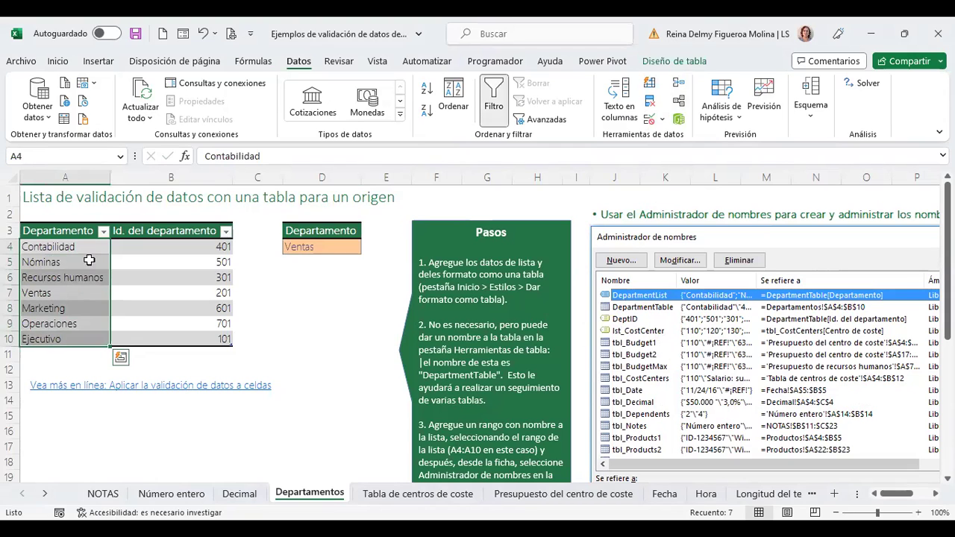
left_click_drag(68, 246, 64, 338)
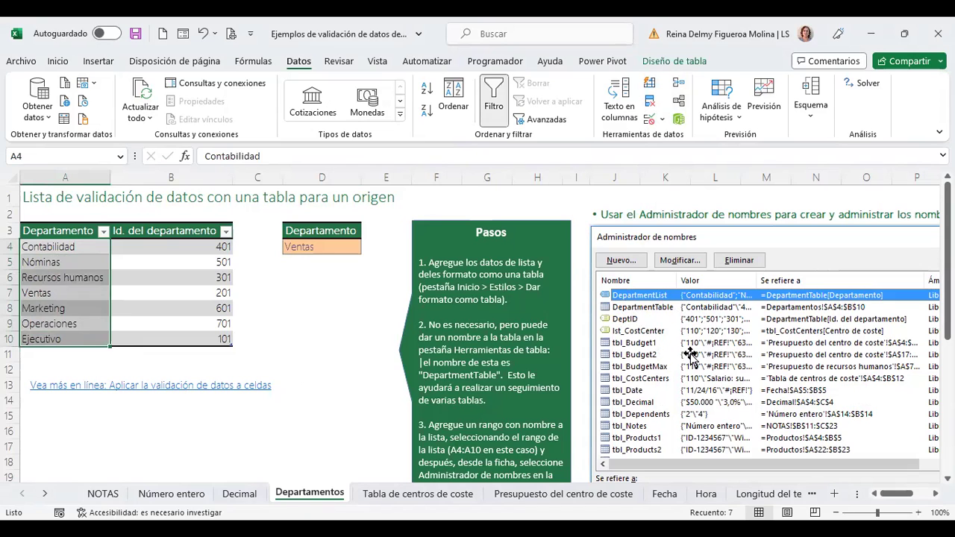
left_click(337, 289)
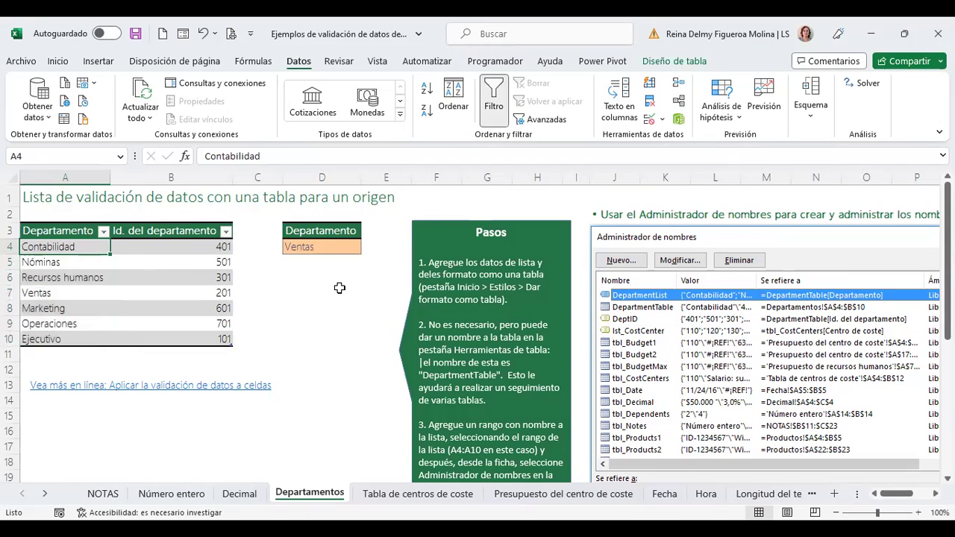
left_click(119, 159)
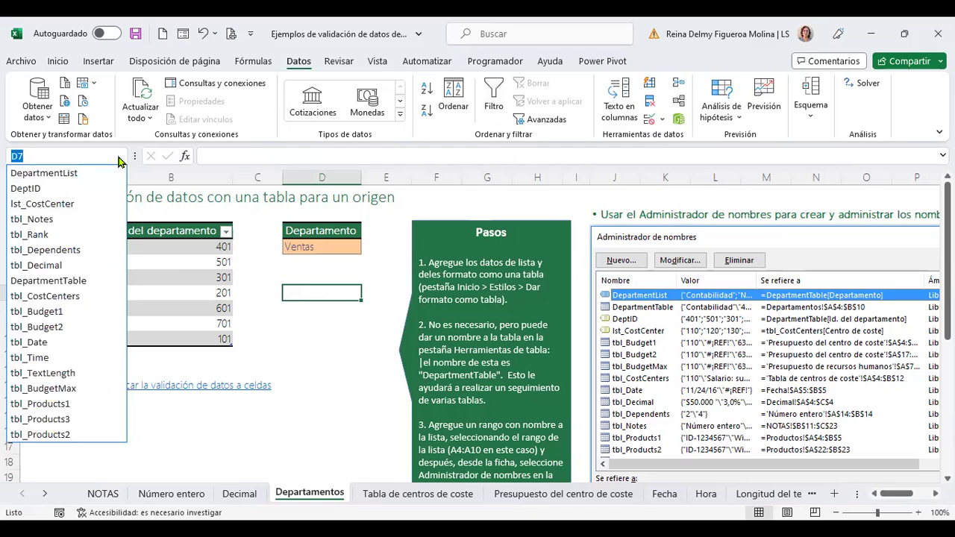
left_click(71, 177)
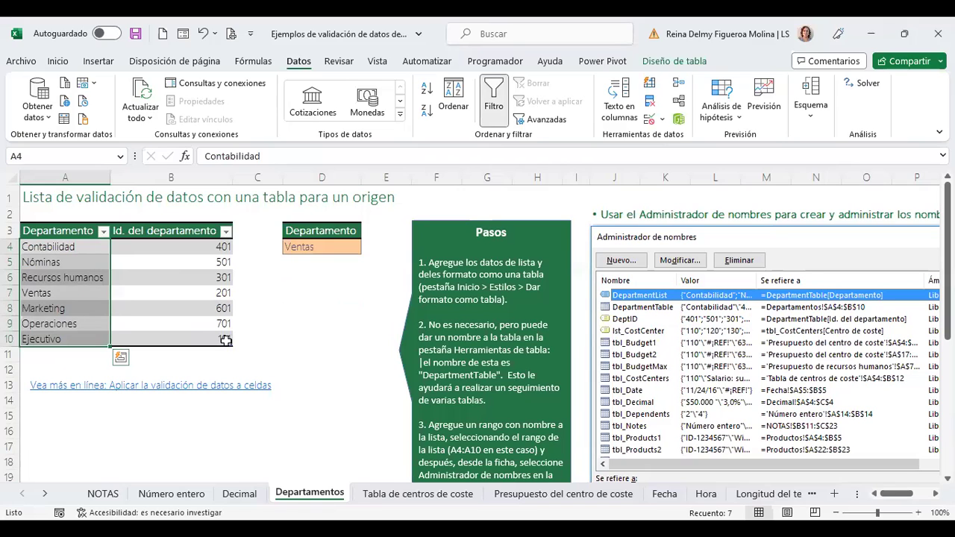
left_click(330, 338)
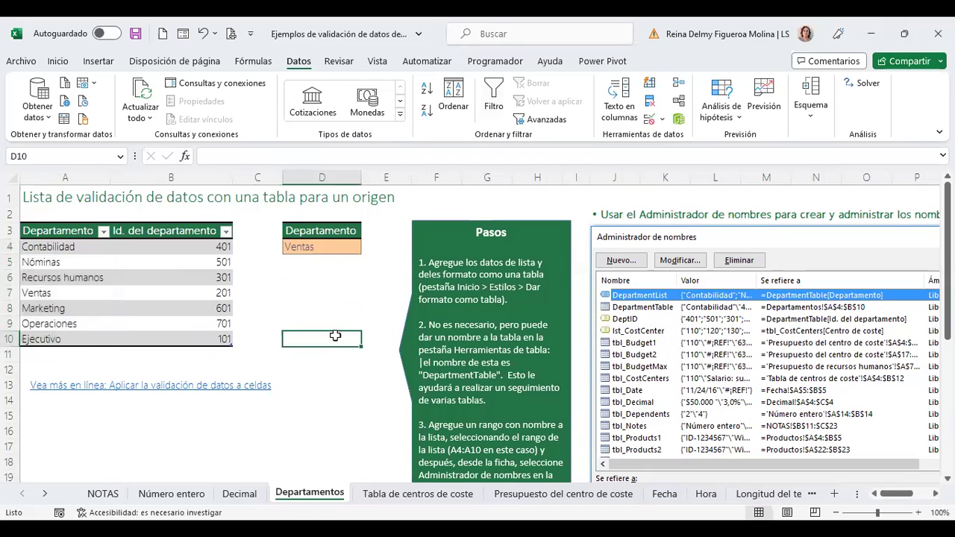
scroll(372, 344, "down", 1)
scroll(372, 344, "down", 2)
scroll(371, 343, "up", 3)
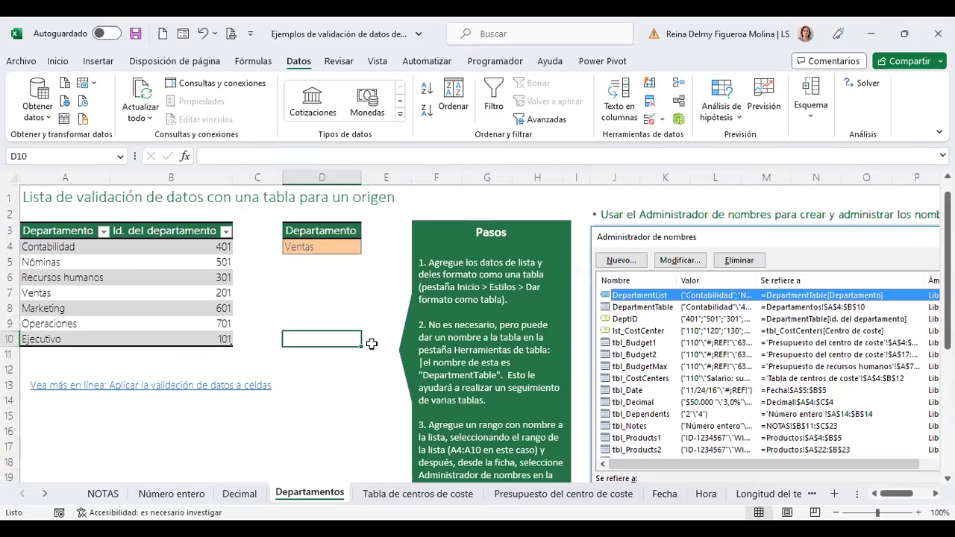
left_click(335, 246)
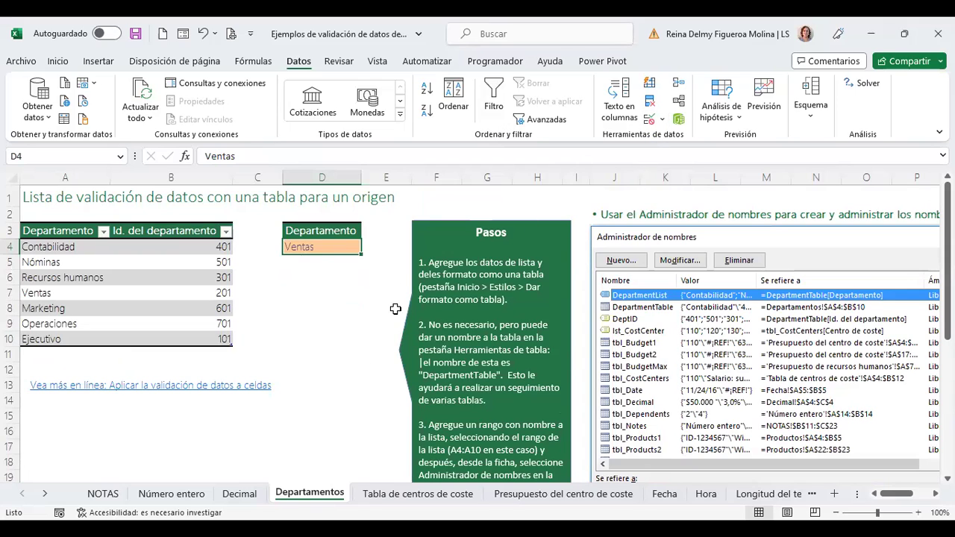
Give D4 a list validation sourced from A4:A10 and pick Contabilidad from it.
left_click(649, 121)
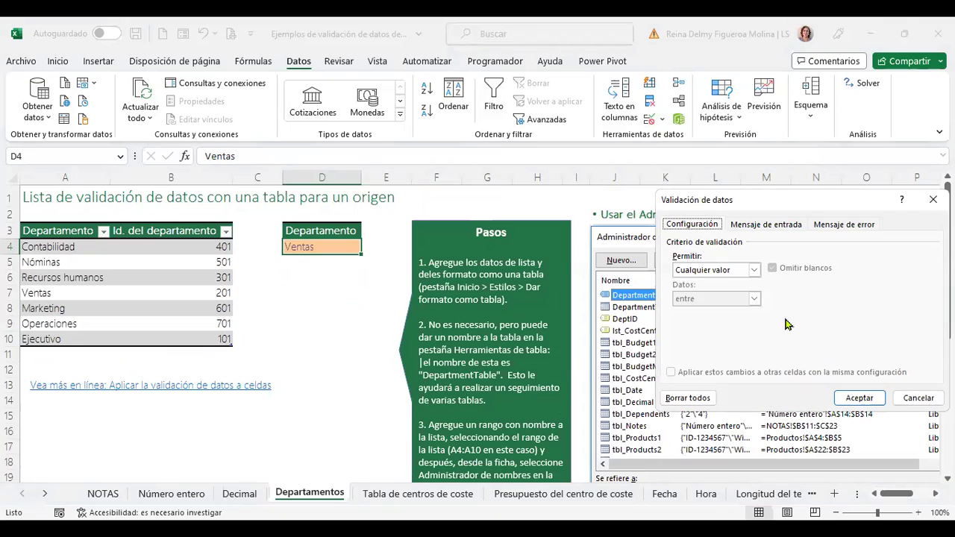
left_click(756, 271)
left_click(703, 311)
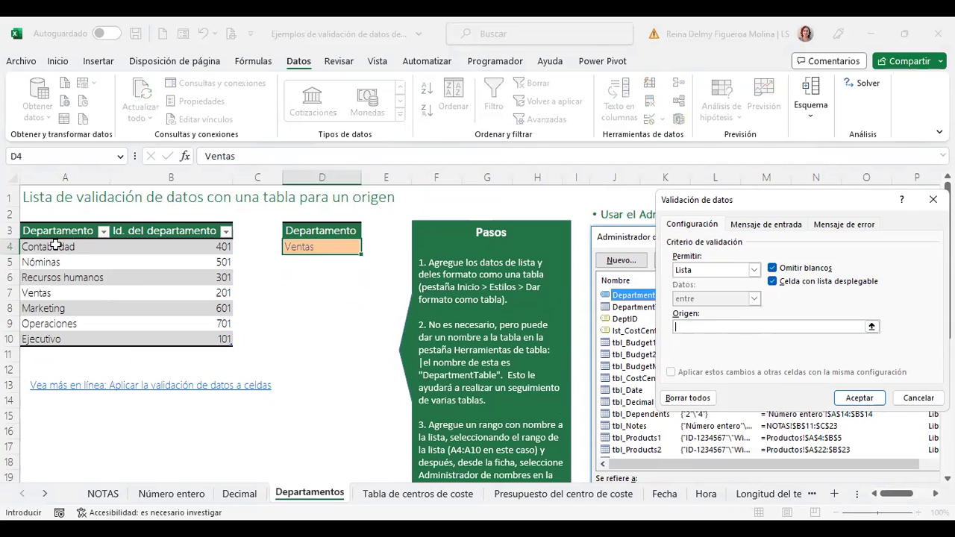
left_click_drag(45, 247, 50, 337)
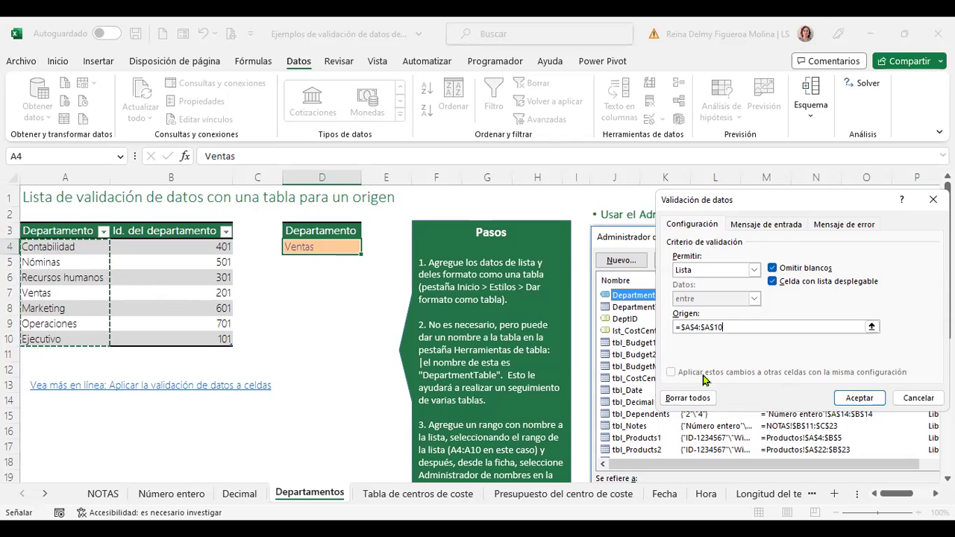
left_click(864, 403)
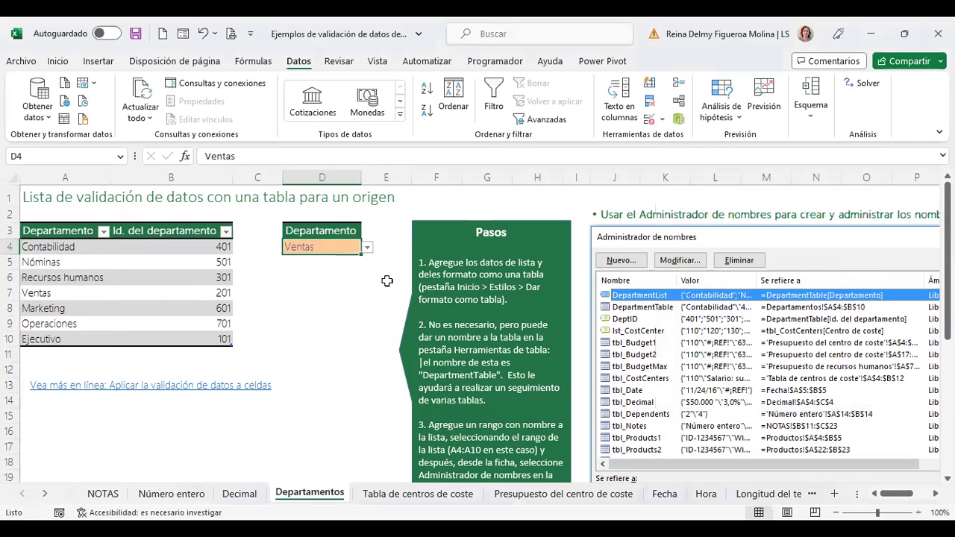
left_click(369, 249)
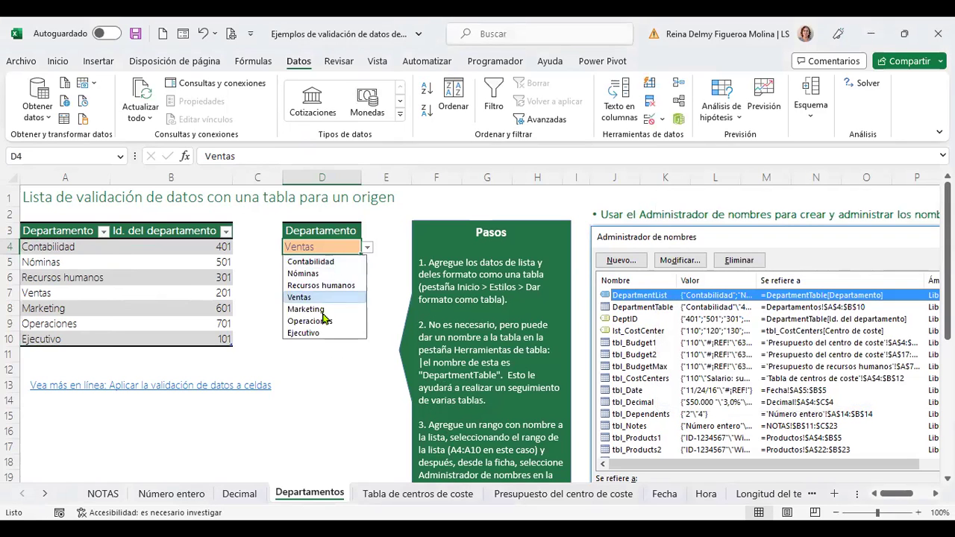
left_click(326, 263)
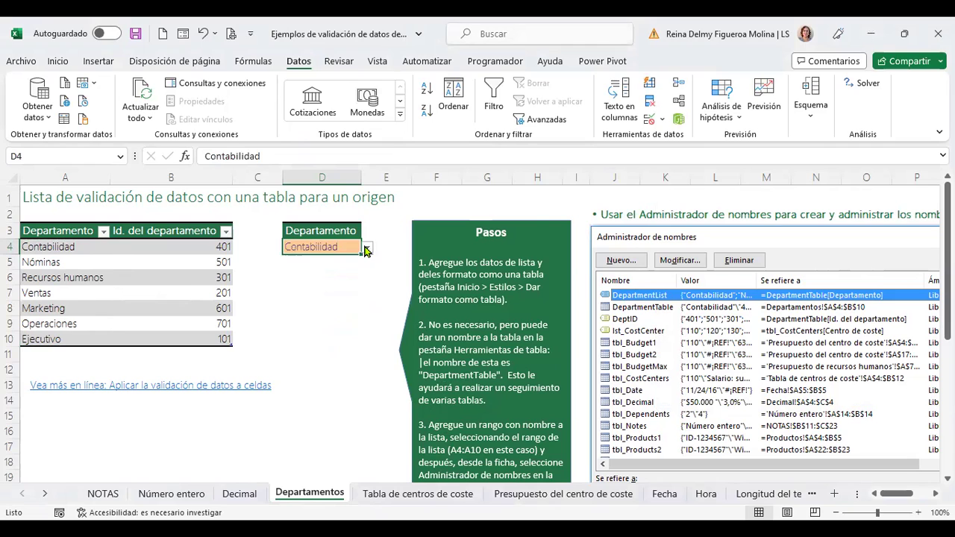
Clear all data validation from D4, keeping Contabilidad in the cell.
left_click(653, 122)
left_click(683, 397)
left_click(851, 398)
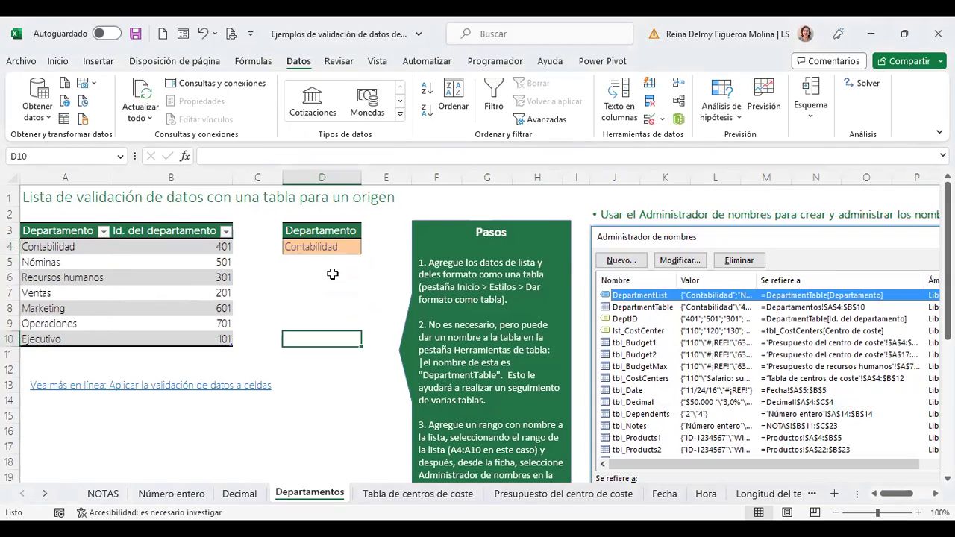
left_click(341, 246)
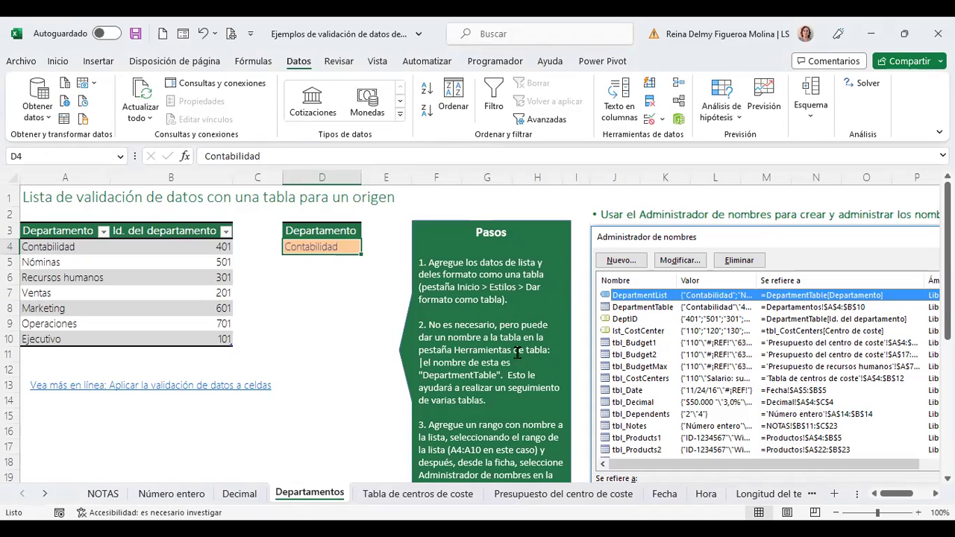
Open Data Validation for D4 and choose Lista as the allowed type.
scroll(538, 362, "down", 3)
scroll(538, 362, "up", 3)
left_click(652, 125)
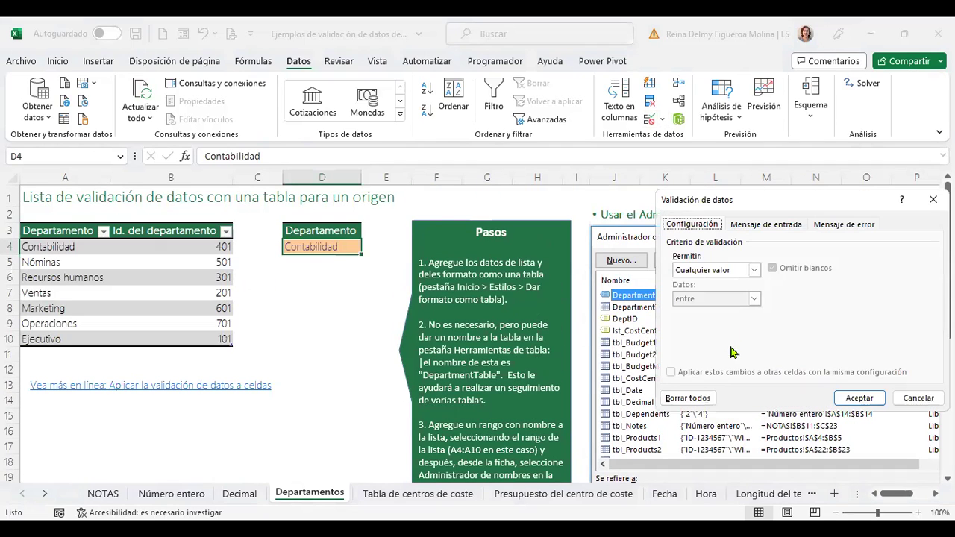
left_click(728, 270)
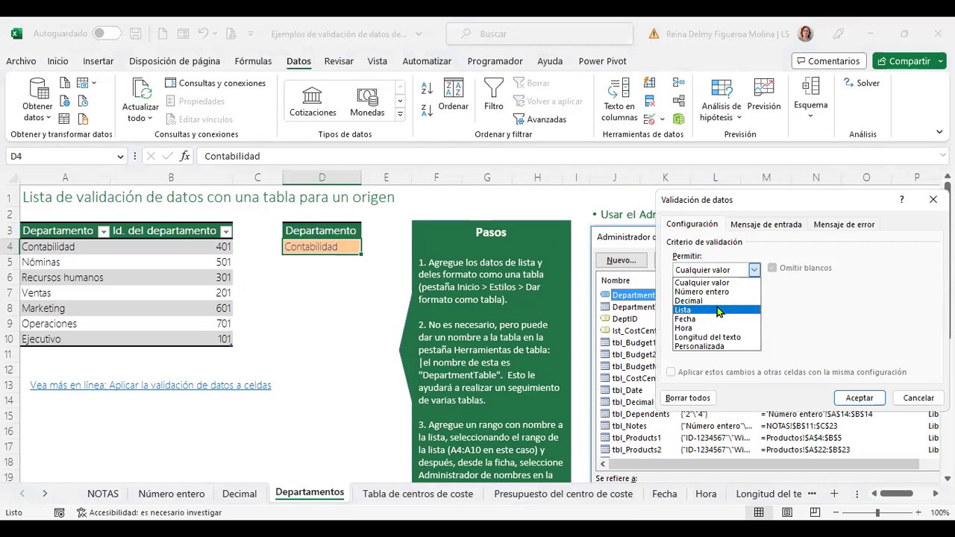
left_click(718, 311)
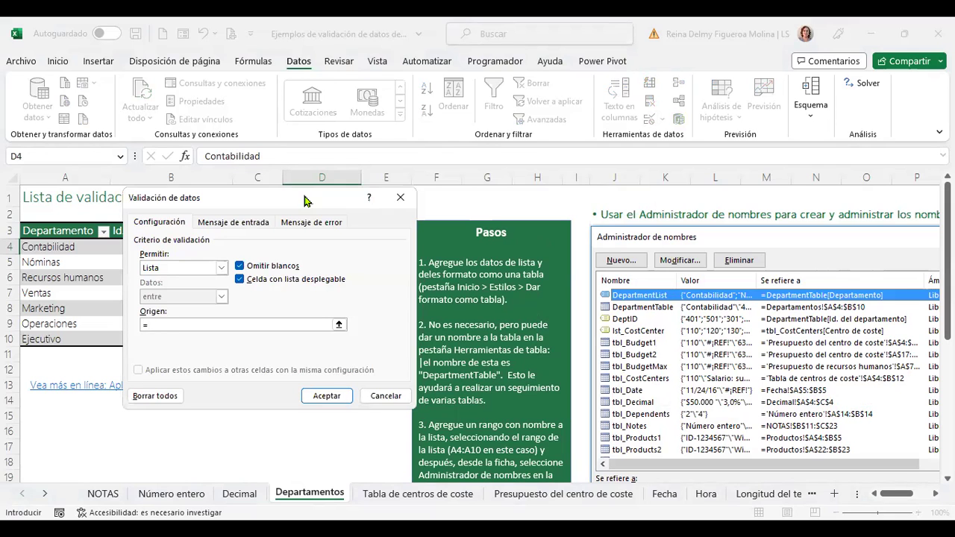
Try entering DepartmentList as the list source, then cancel the dialog without saving the rule.
key("F3")
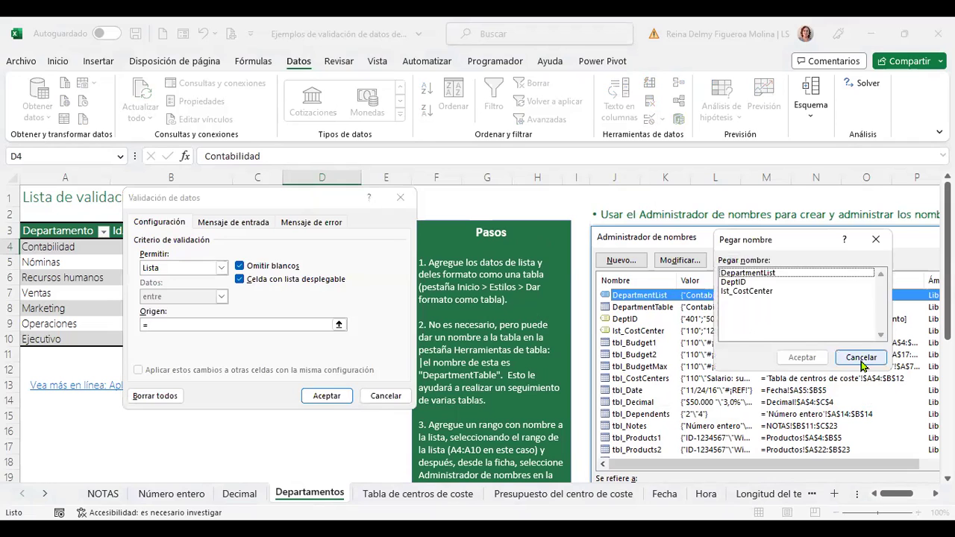
left_click(861, 358)
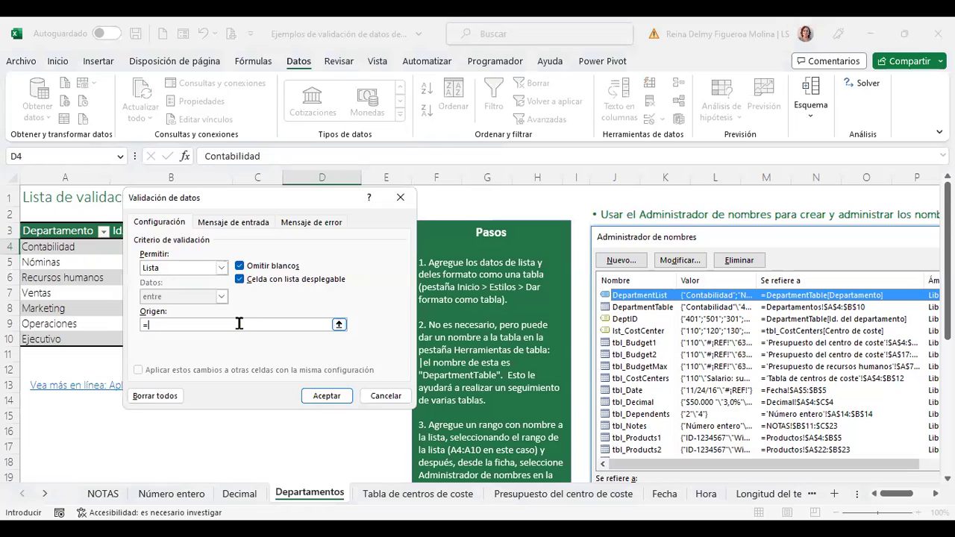
type("De")
type("partmentList")
key("BackSpace")
key("BackSpace")
key("BackSpace")
key("BackSpace")
key("BackSpace")
key("BackSpace")
key("BackSpace")
key("BackSpace")
key("BackSpace")
key("BackSpace")
key("BackSpace")
key("BackSpace")
key("BackSpace")
key("BackSpace")
left_click(393, 394)
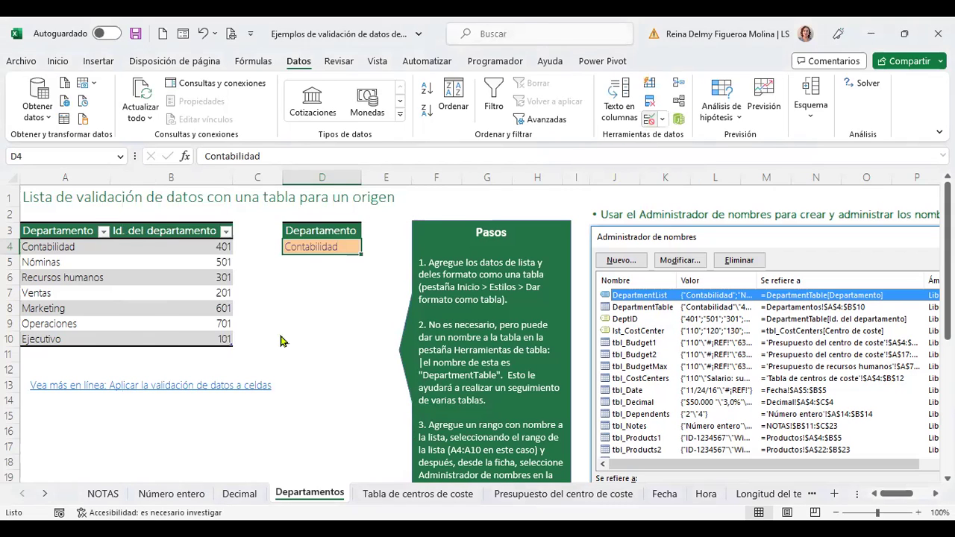
Make D4 a list validation whose source is the pasted name DepartmentList.
left_click(201, 267)
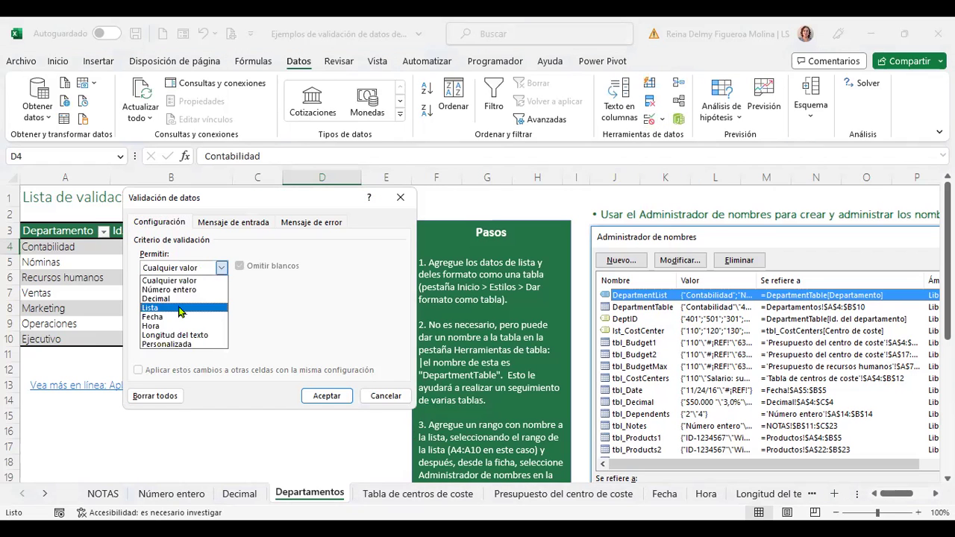
left_click(179, 309)
left_click(190, 322)
type("=")
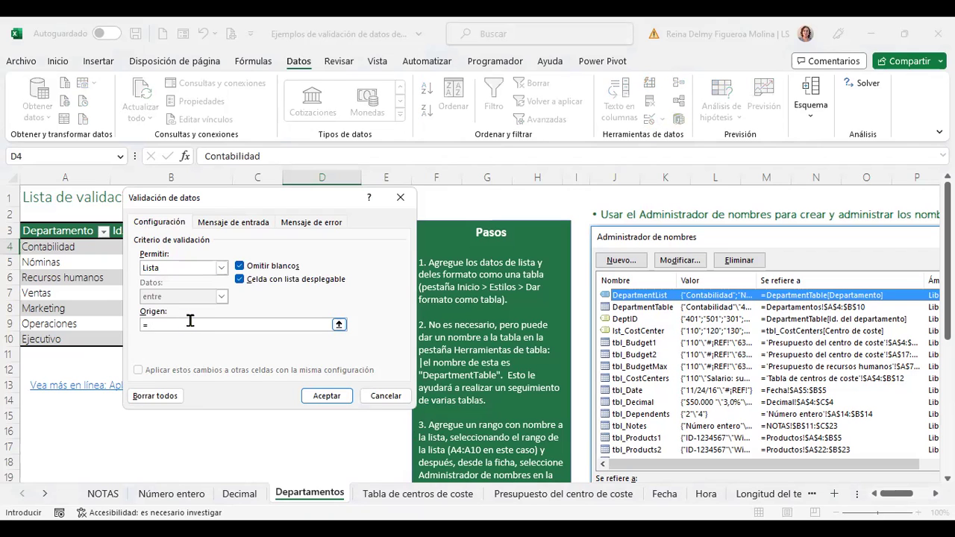
key("F3")
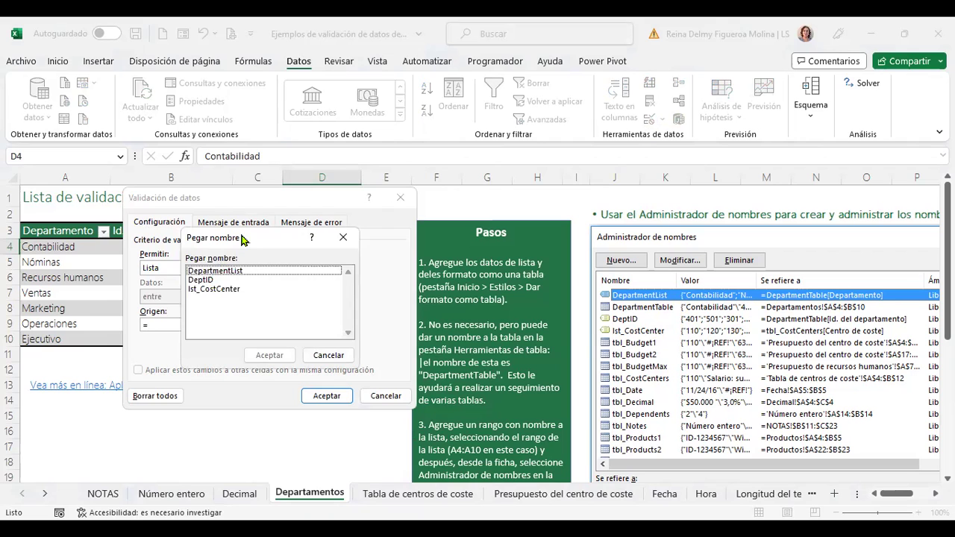
left_click_drag(243, 239, 481, 207)
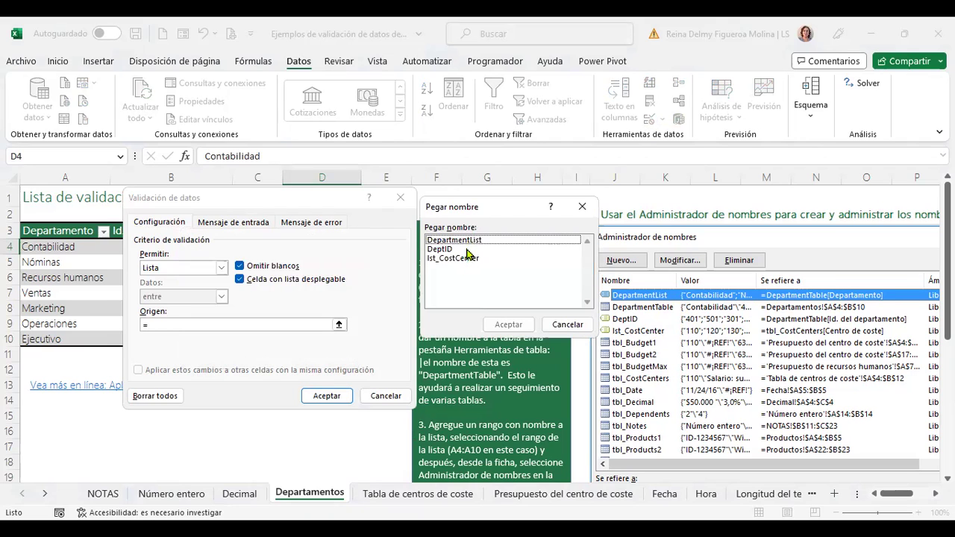
left_click(469, 241)
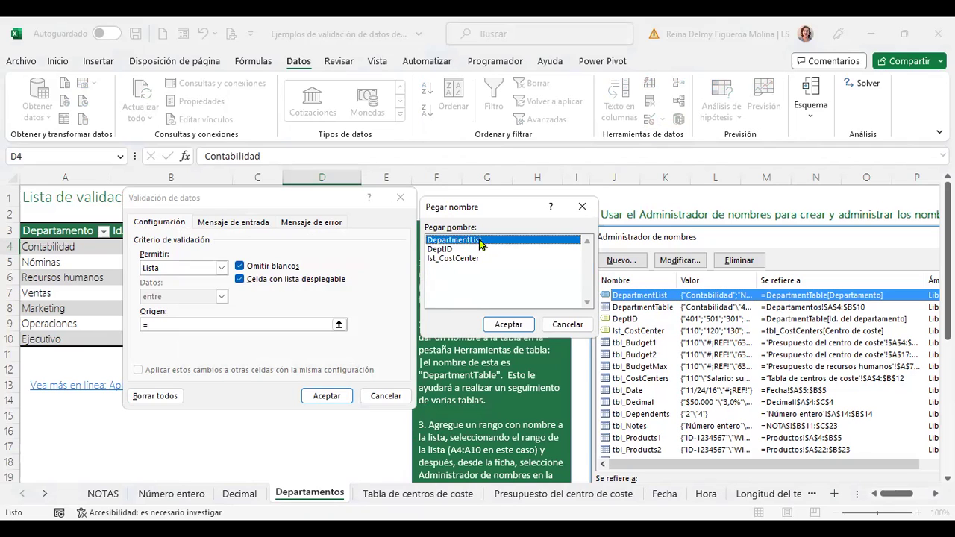
left_click(506, 329)
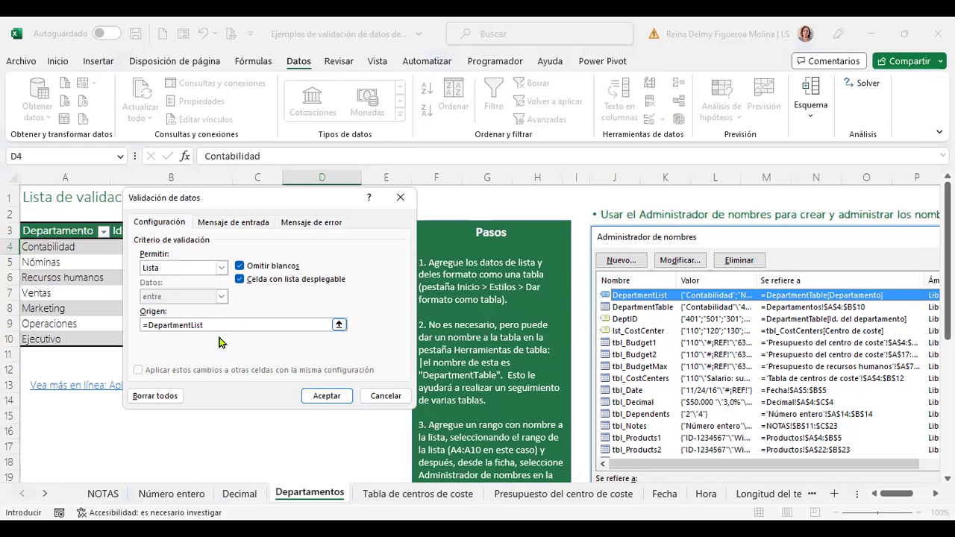
left_click(330, 397)
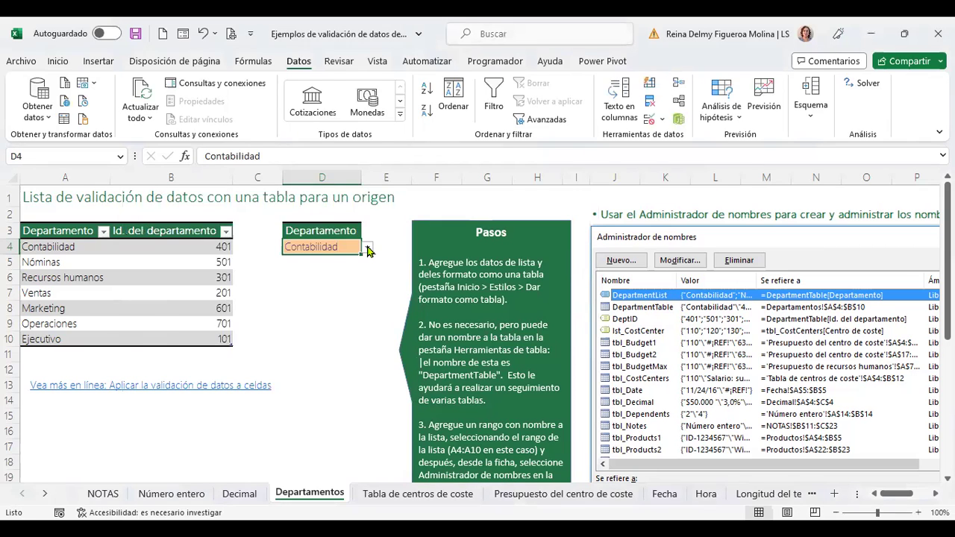
Pick Marketing from D4's dropdown and move to the cost-centre table sheet.
left_click(368, 250)
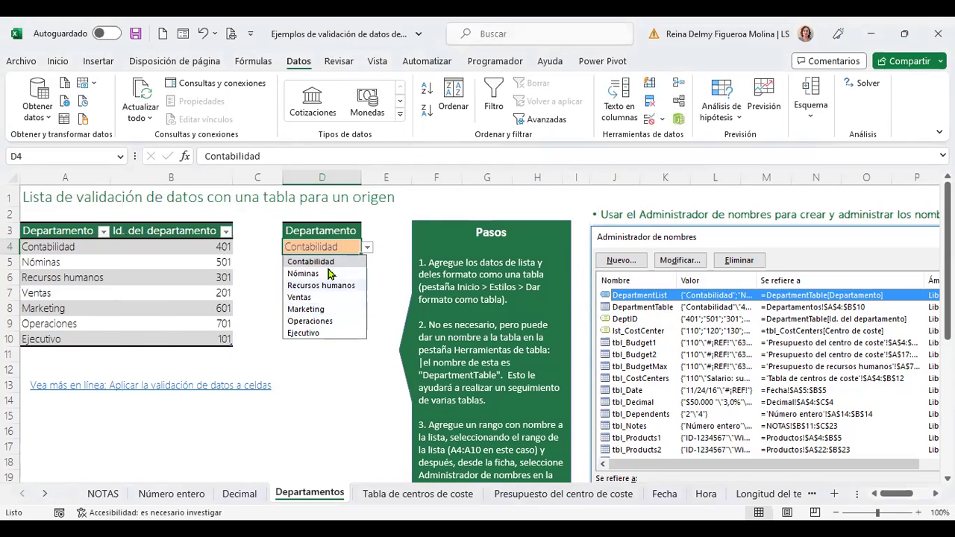
left_click(318, 309)
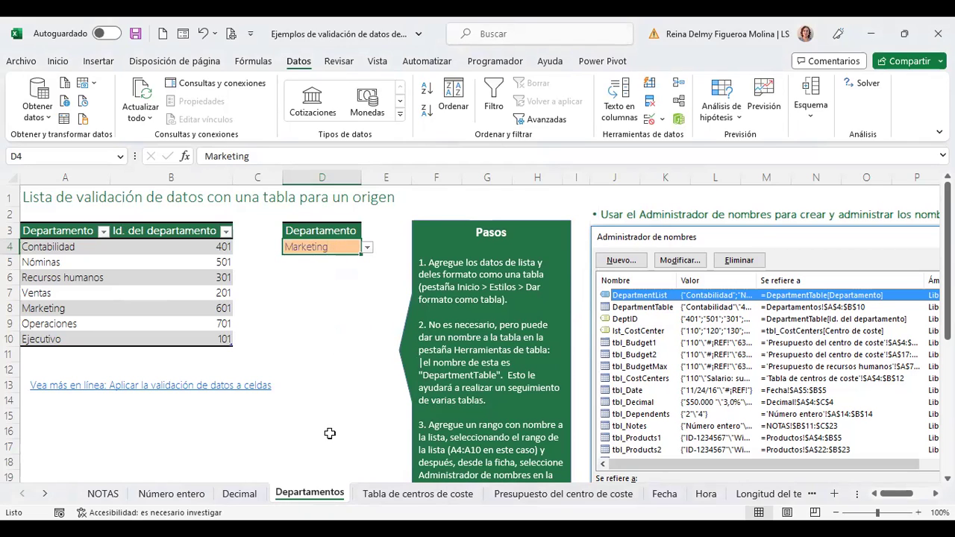
key("ctrl+Page_Down")
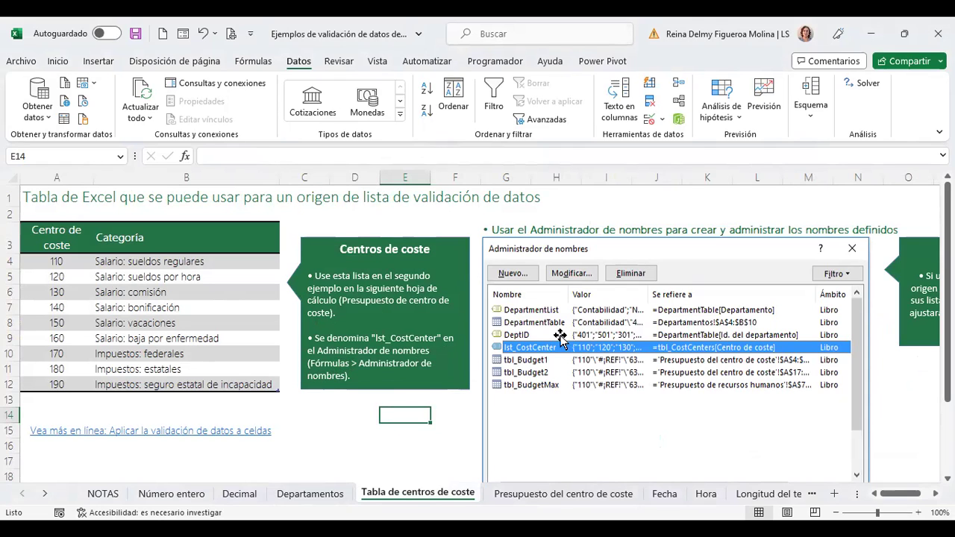
Select lst_CostCenter from the Name Box to check it covers codes 110–190.
scroll(672, 355, "down", 4)
scroll(728, 358, "up", 4)
scroll(764, 456, "right", 2)
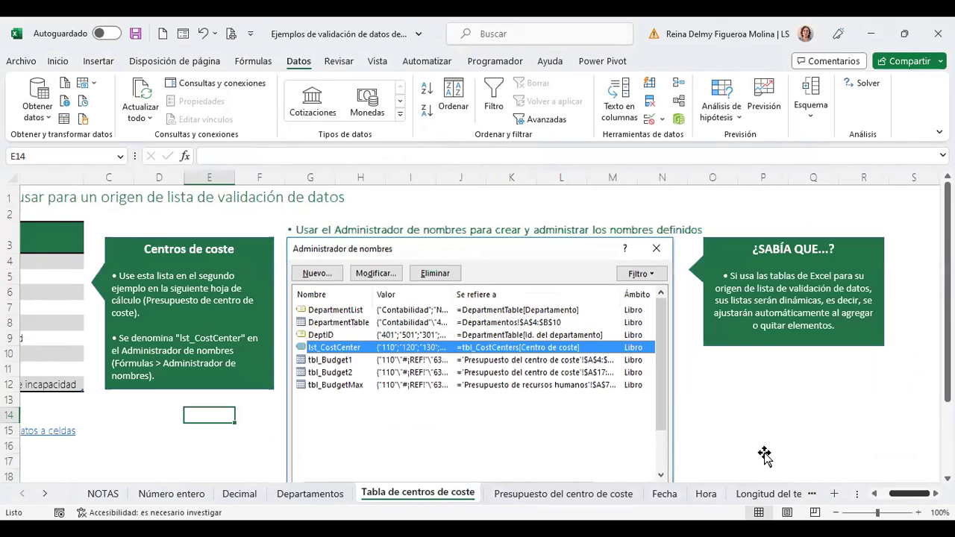
scroll(764, 456, "left", 2)
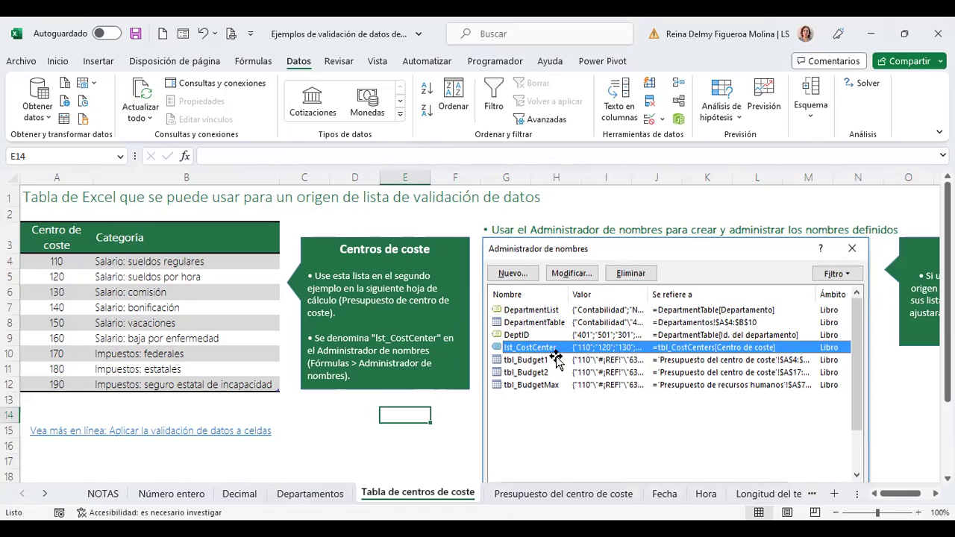
left_click(121, 159)
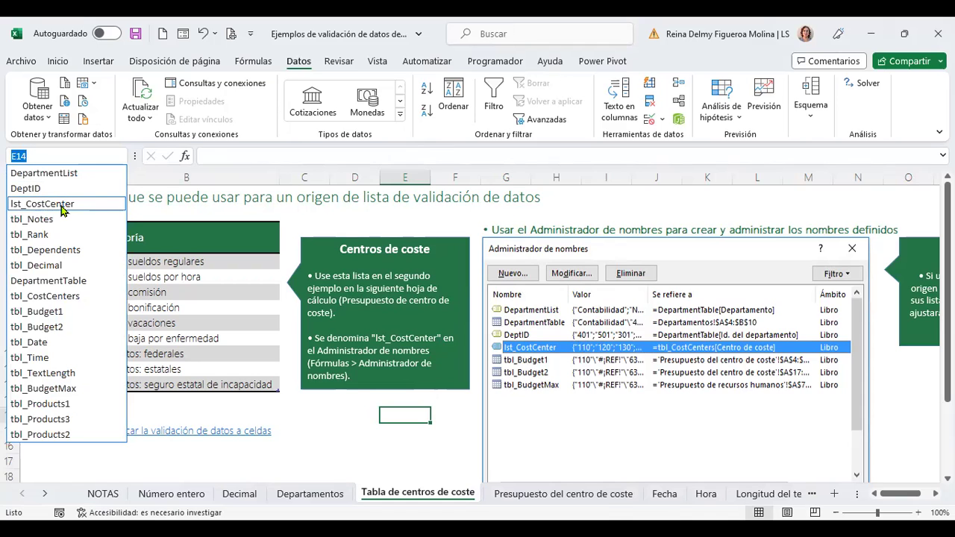
left_click(64, 206)
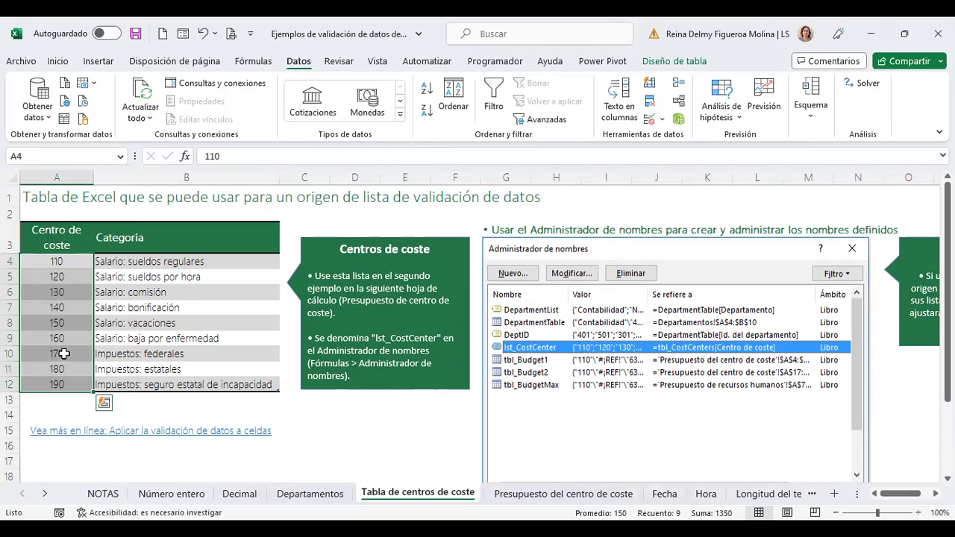
Review the salary categories in B4–B6, then move to the Presupuesto del centro de coste sheet.
left_click(371, 426)
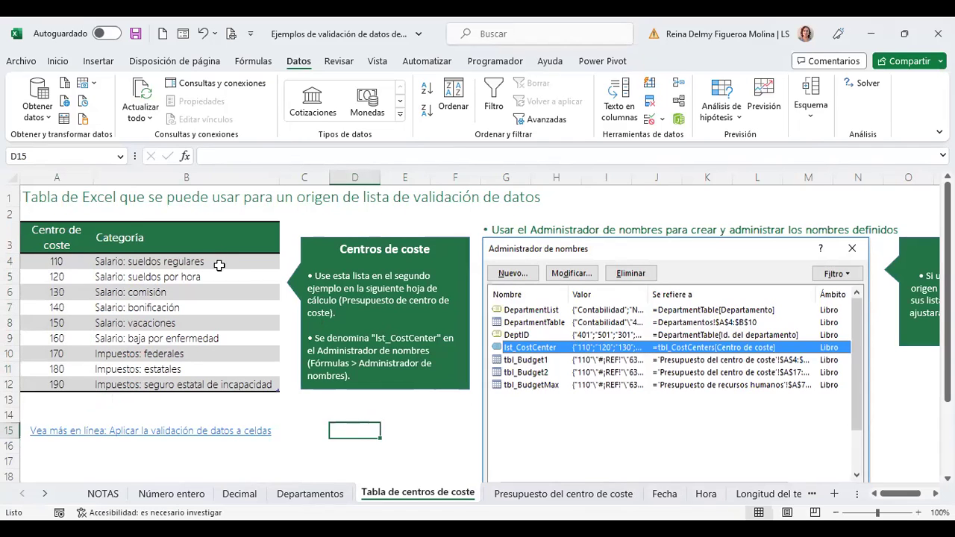
left_click(239, 262)
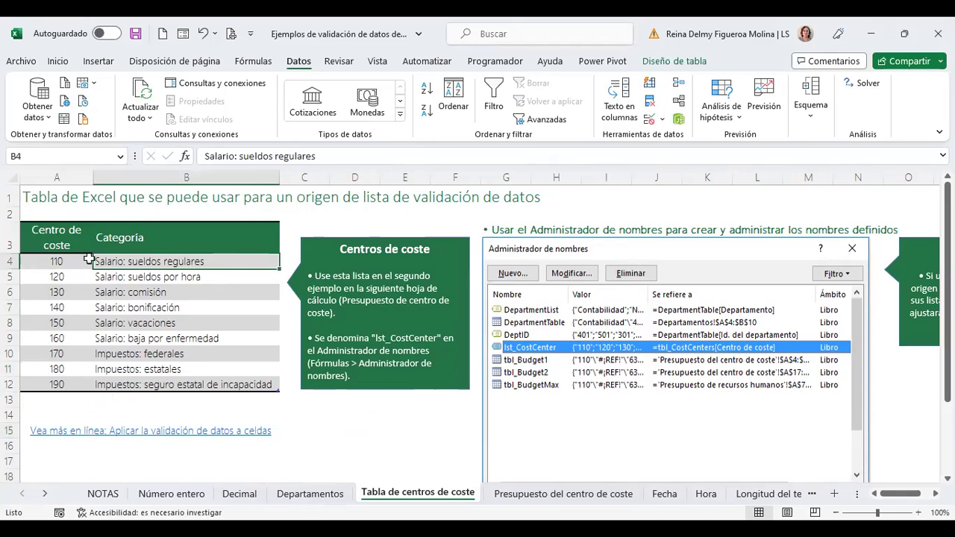
left_click(259, 277)
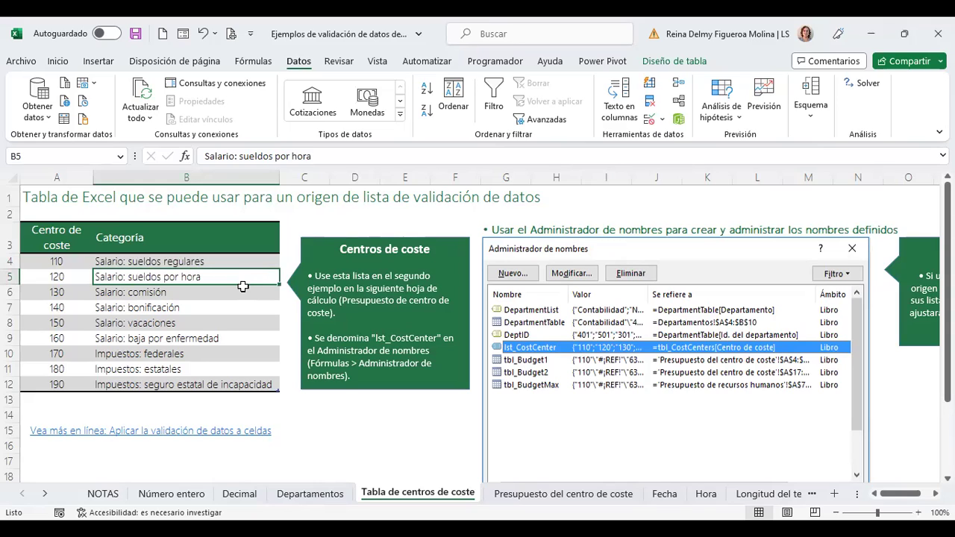
left_click(239, 291)
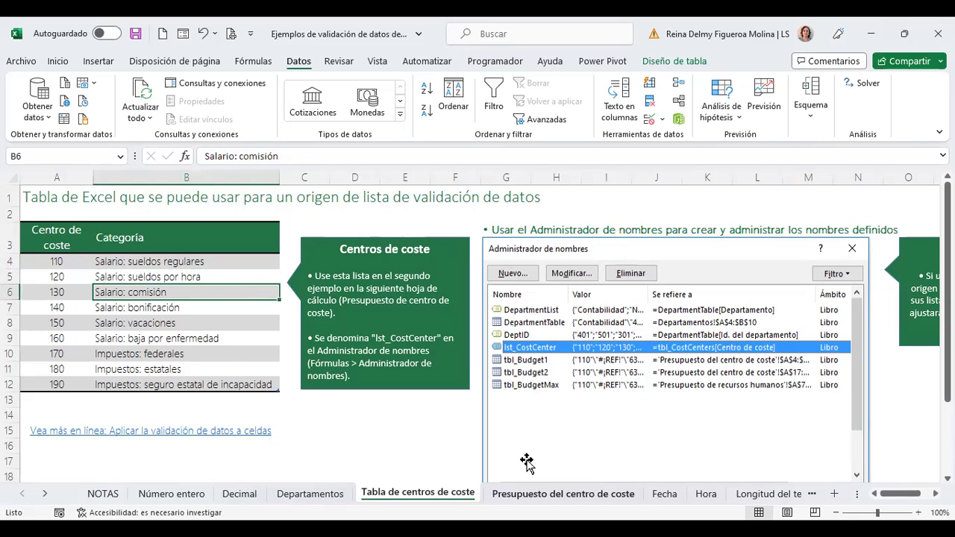
key("ctrl+Page_Down")
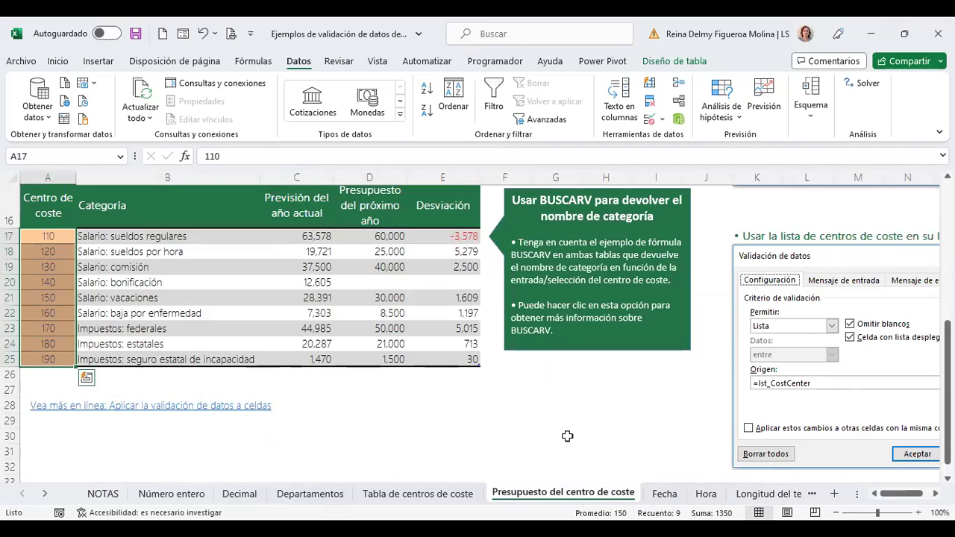
Inspect the BUSCARV category formulas in both budget tables, including B18.
scroll(475, 413, "up", 5)
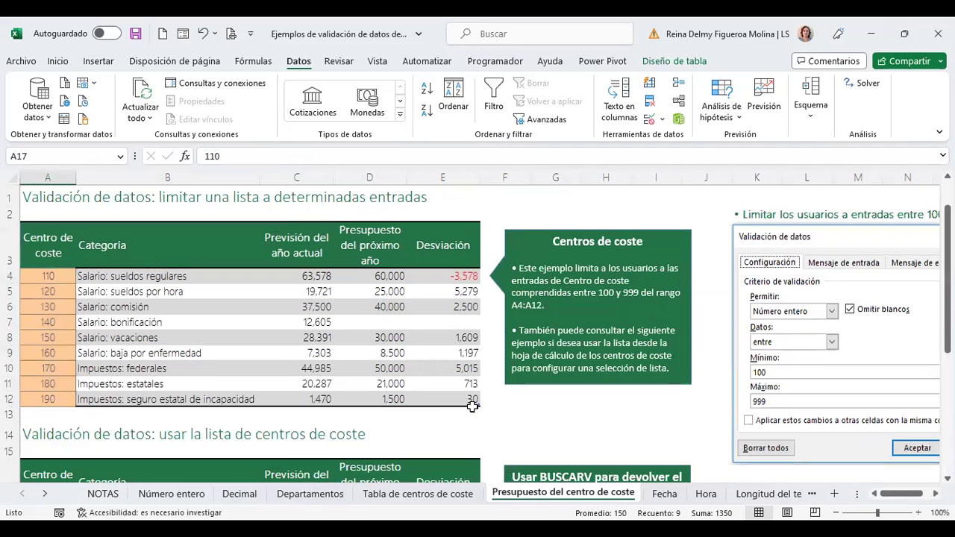
left_click(173, 288)
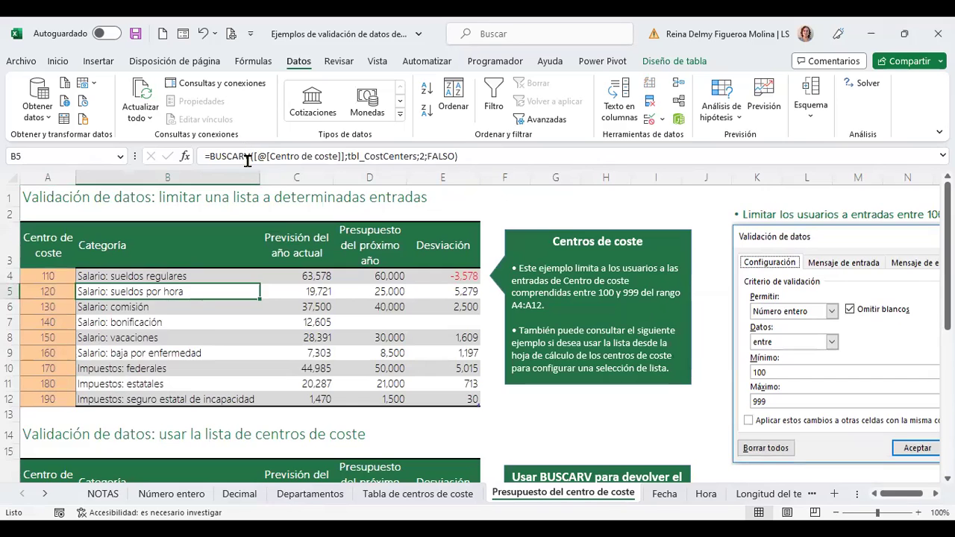
scroll(215, 335, "down", 2)
scroll(215, 334, "down", 2)
left_click(168, 347)
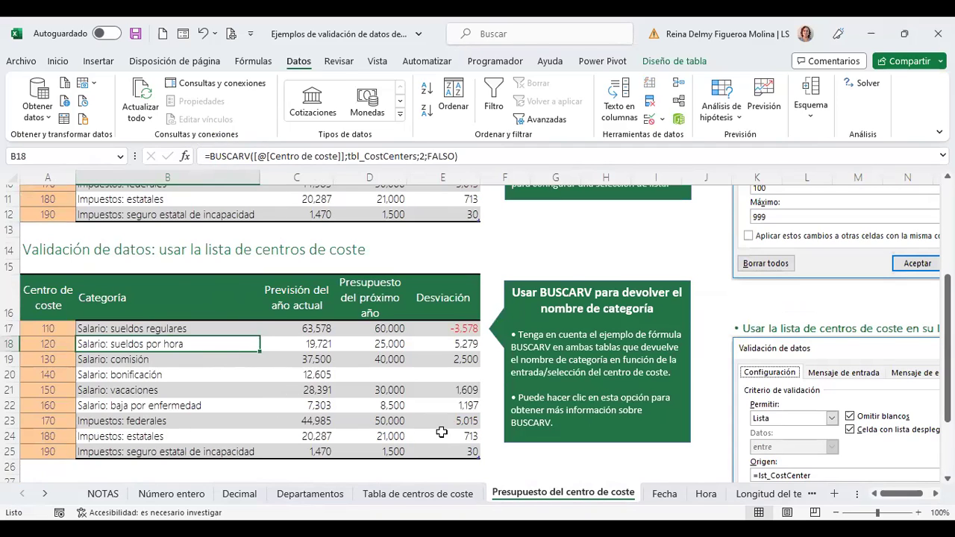
scroll(441, 433, "up", 3)
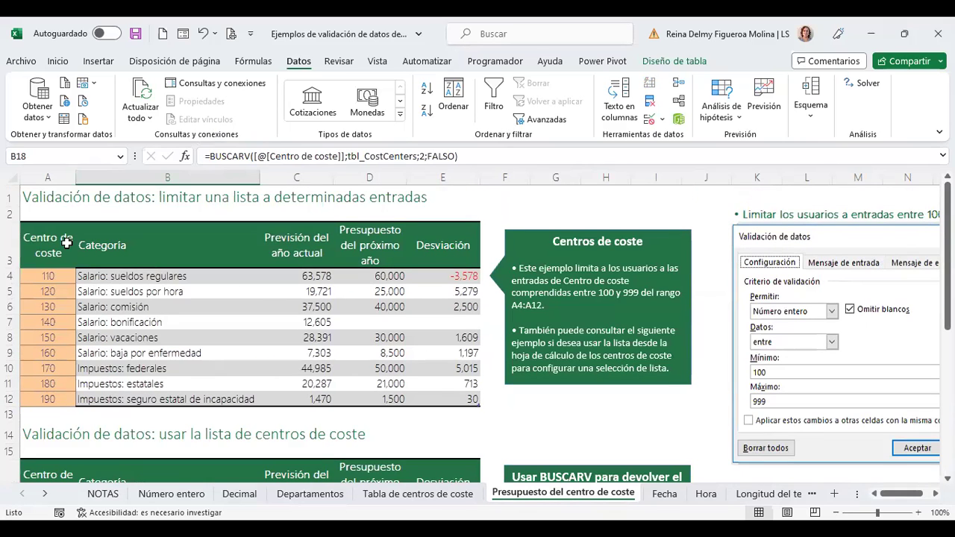
left_click(47, 194)
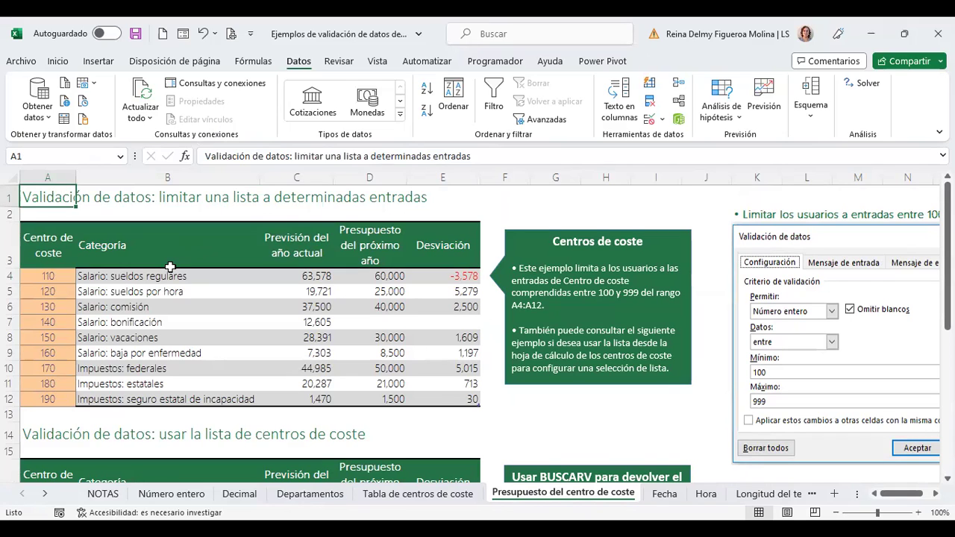
Change the first cost-centre code in A4 to 90.
left_click(48, 276)
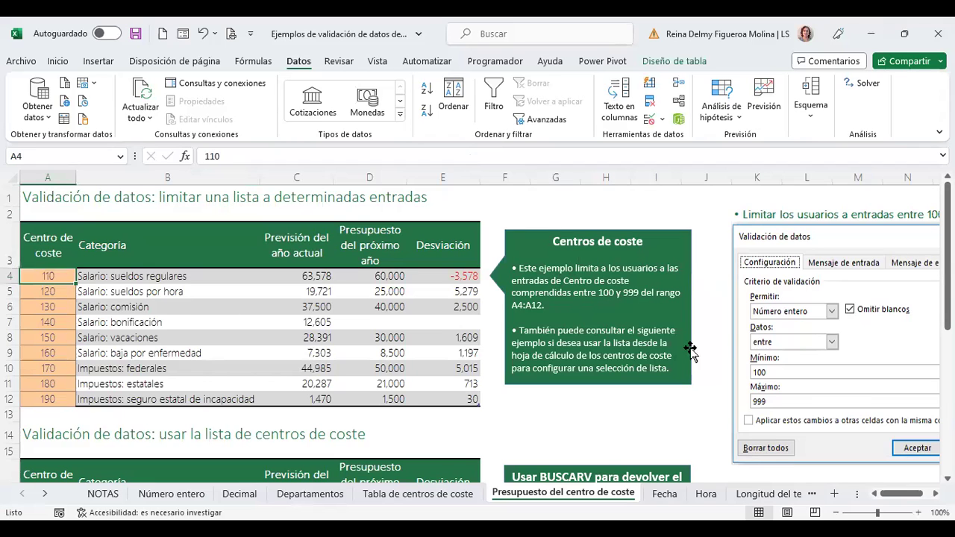
scroll(713, 331, "down", 2)
scroll(713, 331, "down", 3)
scroll(713, 331, "down", 1)
scroll(713, 331, "up", 5)
type("90")
key("Return")
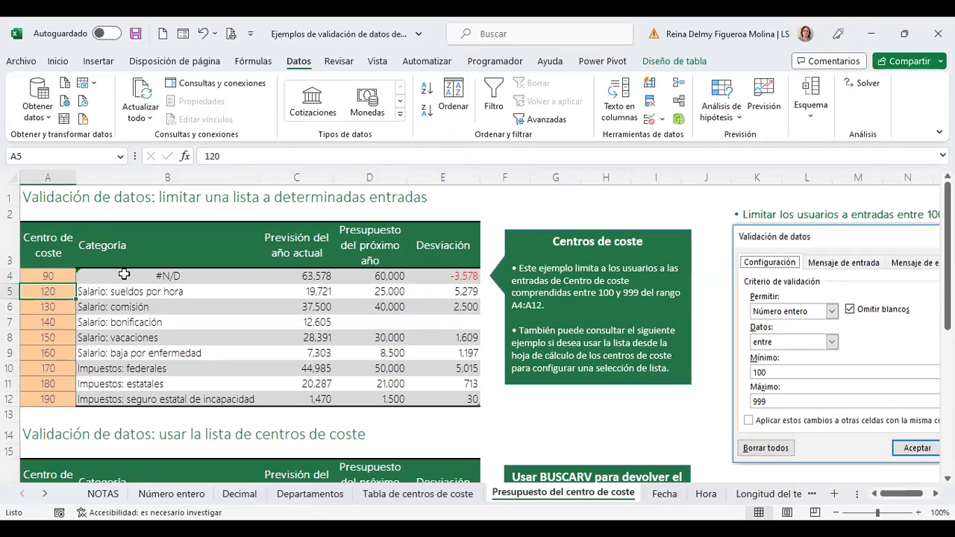
Restore 110 in A4 and select the cost-centre cells A4:A12.
left_click(47, 276)
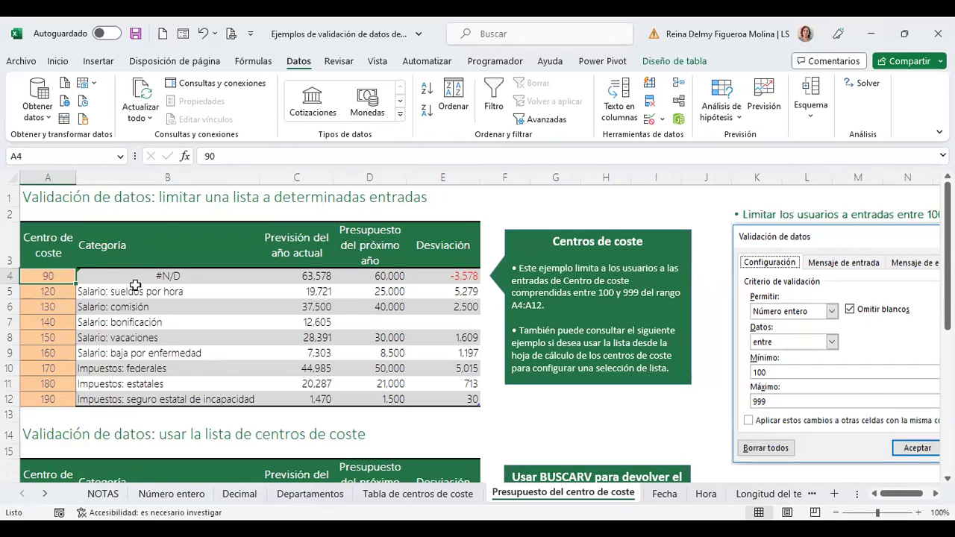
type("110")
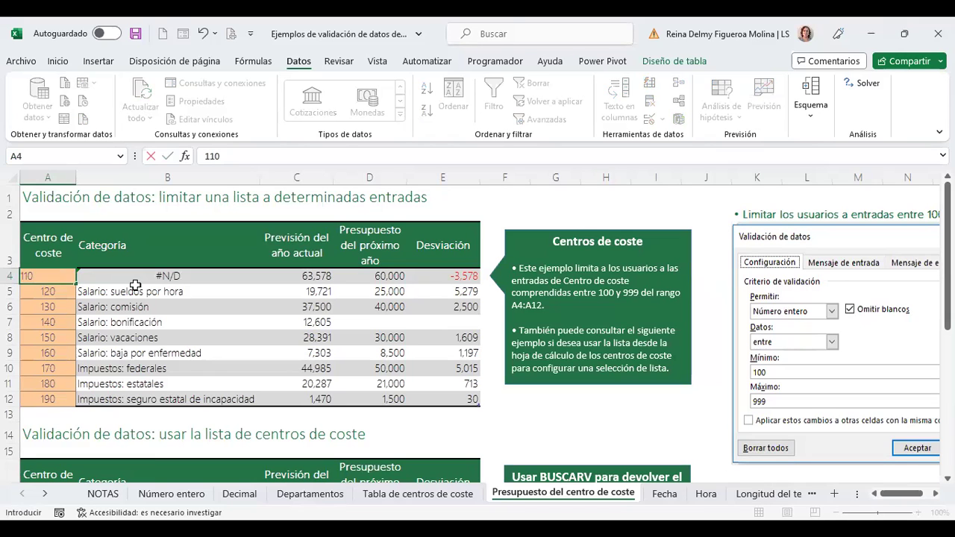
key("Return")
left_click(50, 277)
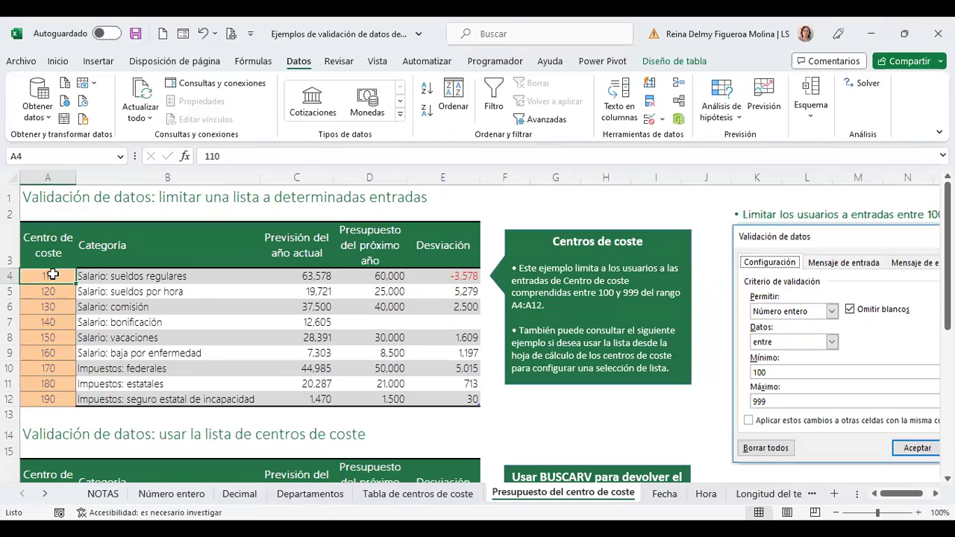
left_click_drag(53, 274, 59, 397)
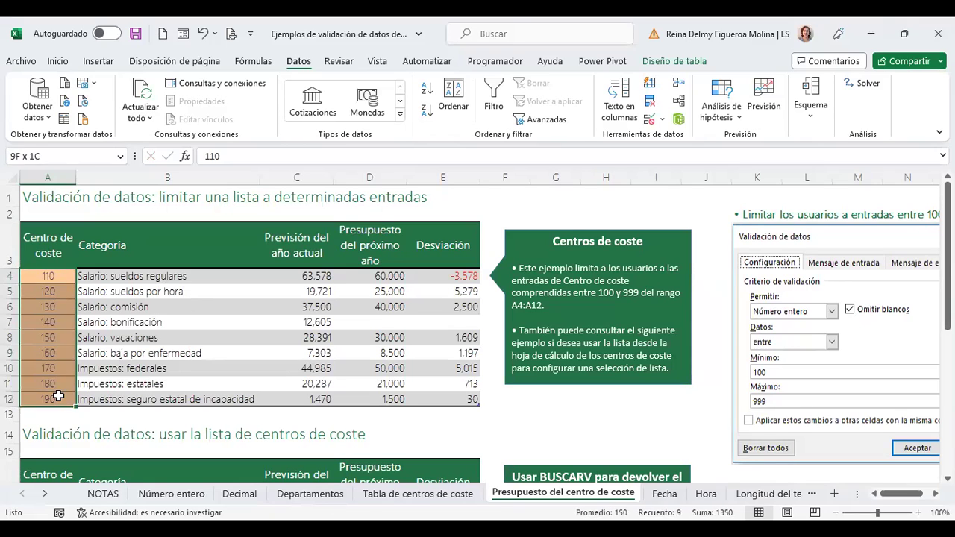
Restrict A4:A12 to whole numbers between 100 and 999.
left_click(649, 125)
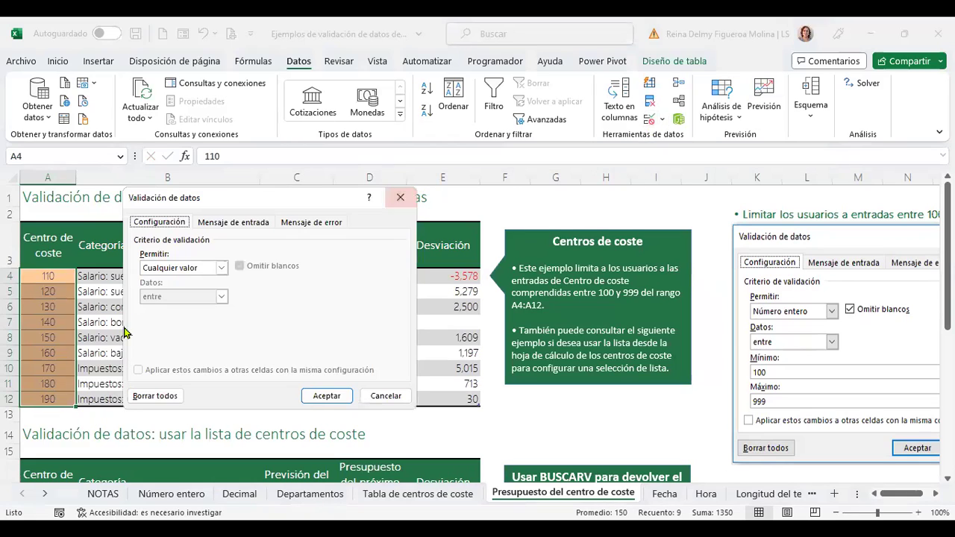
left_click(222, 269)
left_click(183, 292)
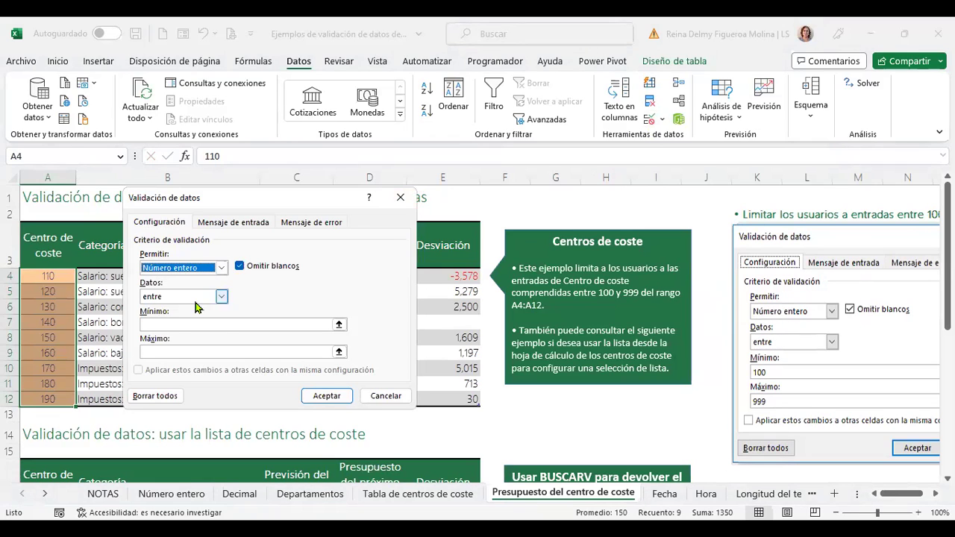
left_click(216, 324)
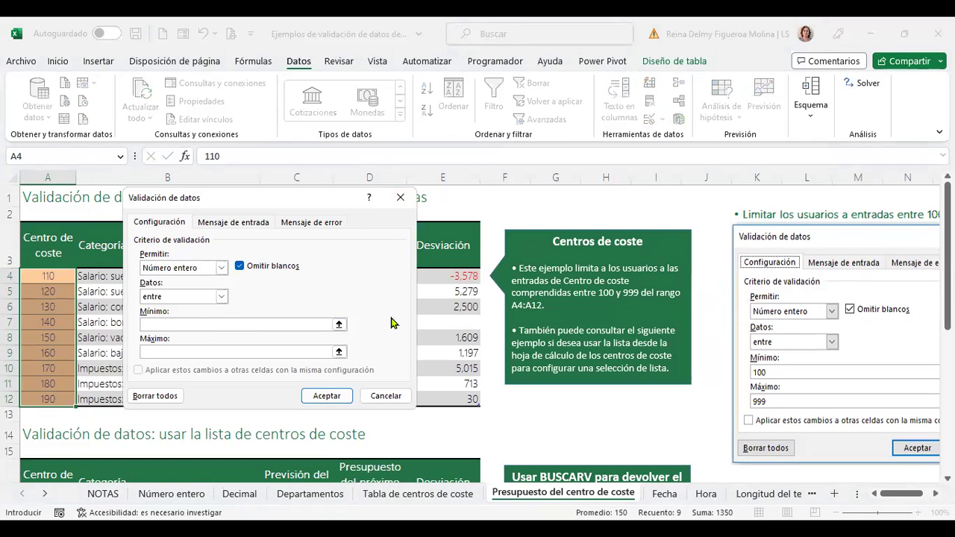
type("100")
left_click(254, 352)
left_click(326, 395)
Test 90 in A4, cancel the rejection to keep 110, and go to Tabla de centros de coste.
type("90")
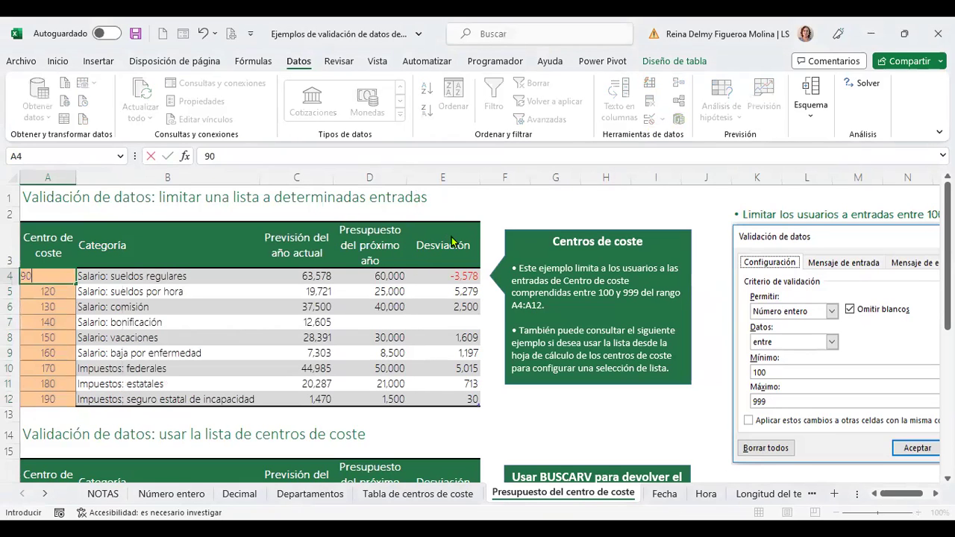
key("Return")
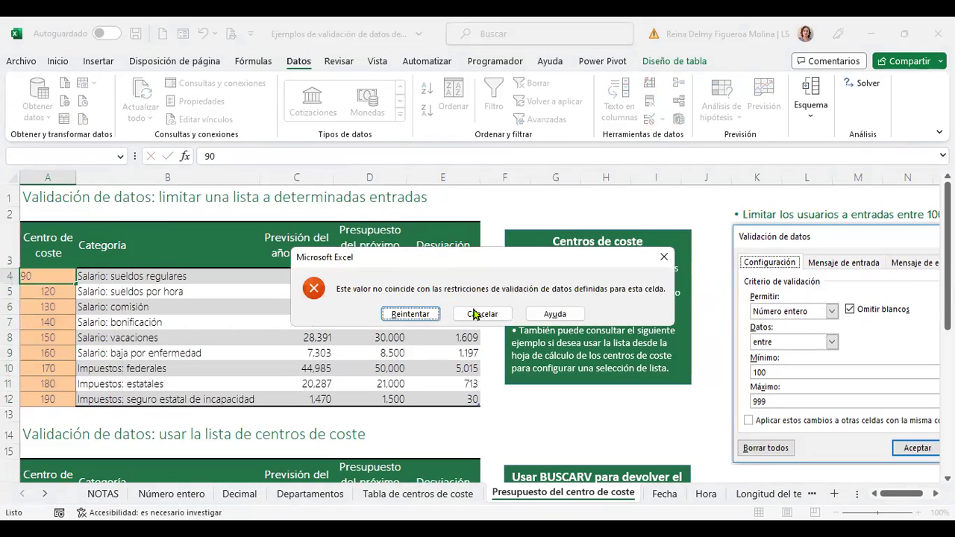
left_click(478, 315)
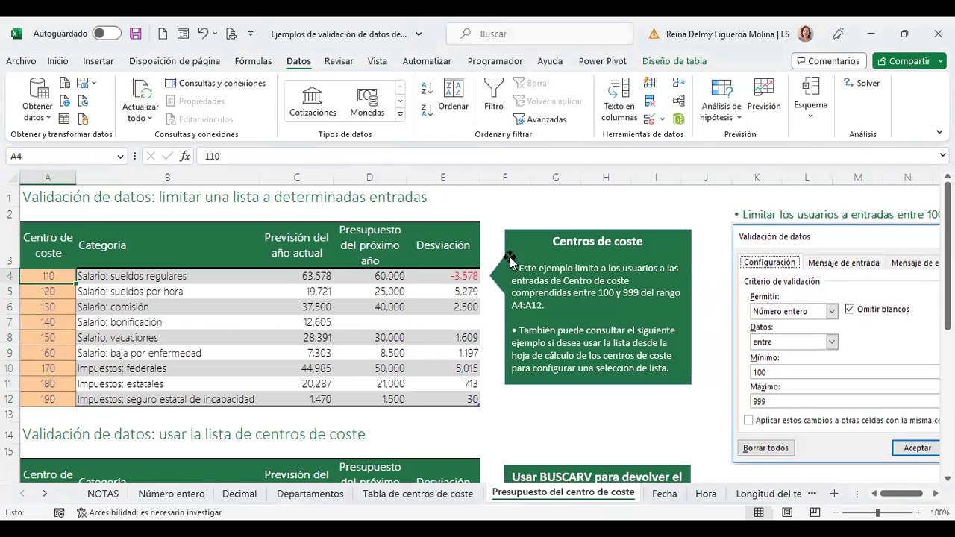
key("ctrl+Page_Up")
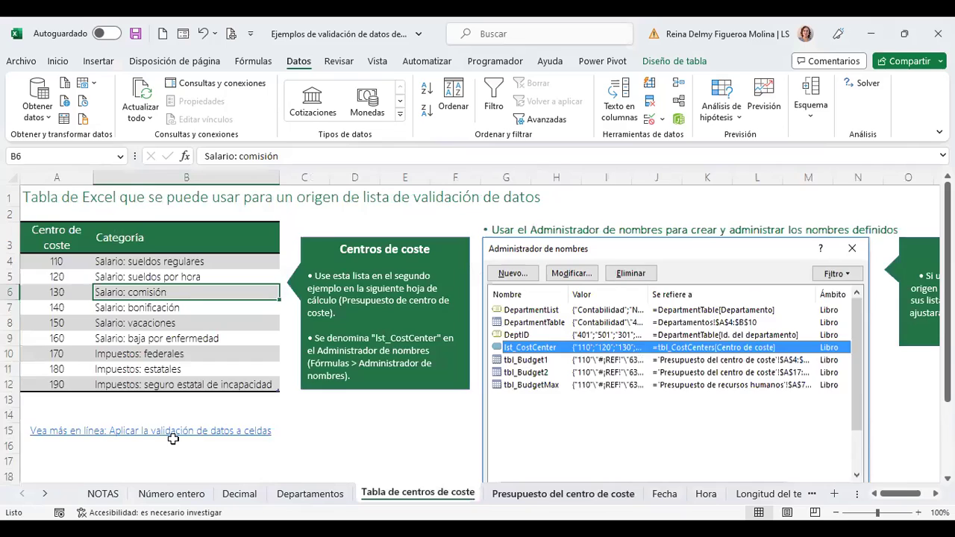
On the budget sheet, enter 200 in A4, undo it, and scroll to the second example.
key("ctrl+Page_Down")
type("200")
key("Tab")
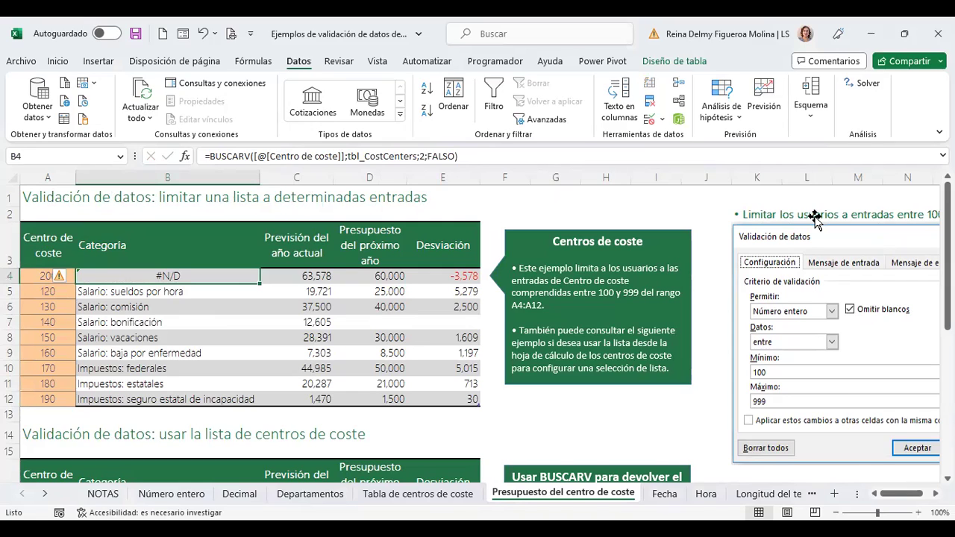
key("ctrl+z")
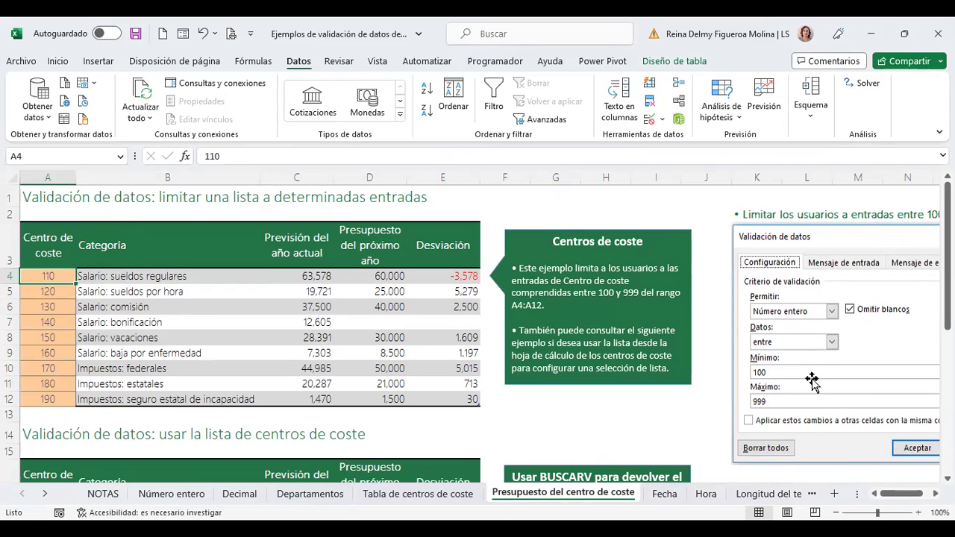
scroll(391, 345, "down", 5)
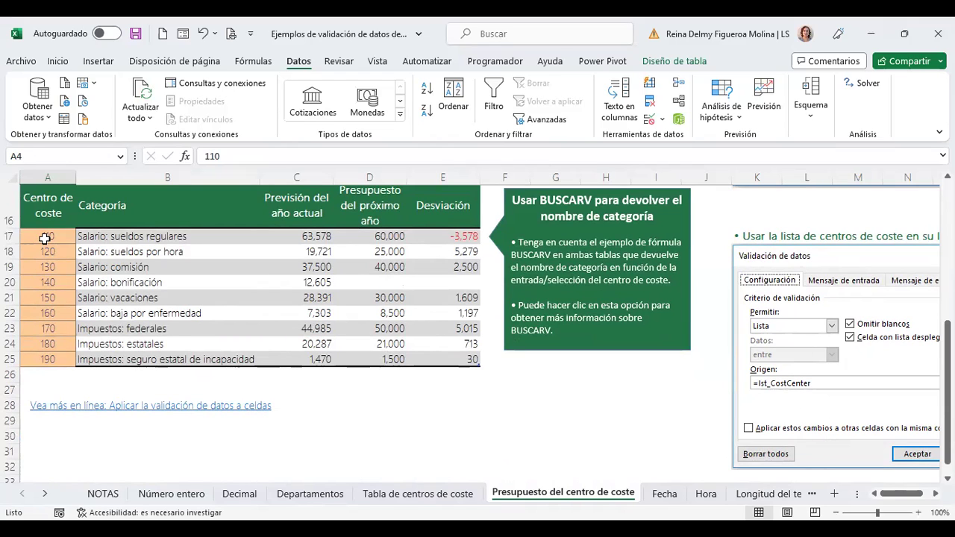
key("Down")
key("Down")
key("Down")
key("Down")
key("Down")
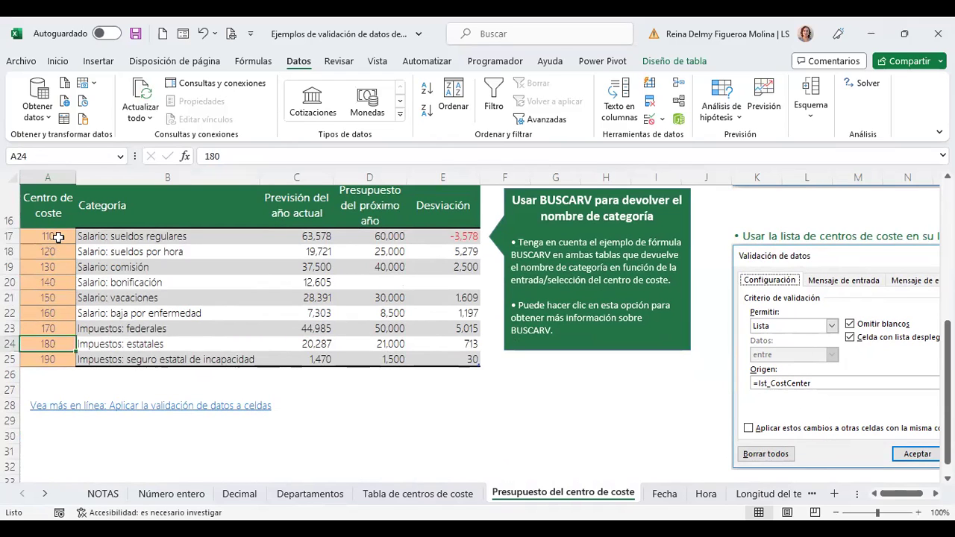
left_click_drag(58, 236, 56, 236)
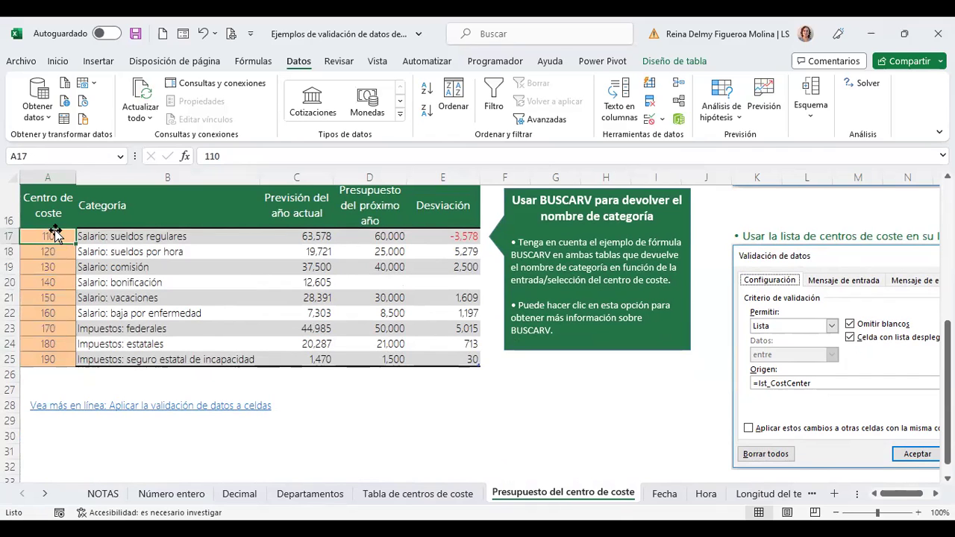
left_click_drag(56, 235, 57, 362)
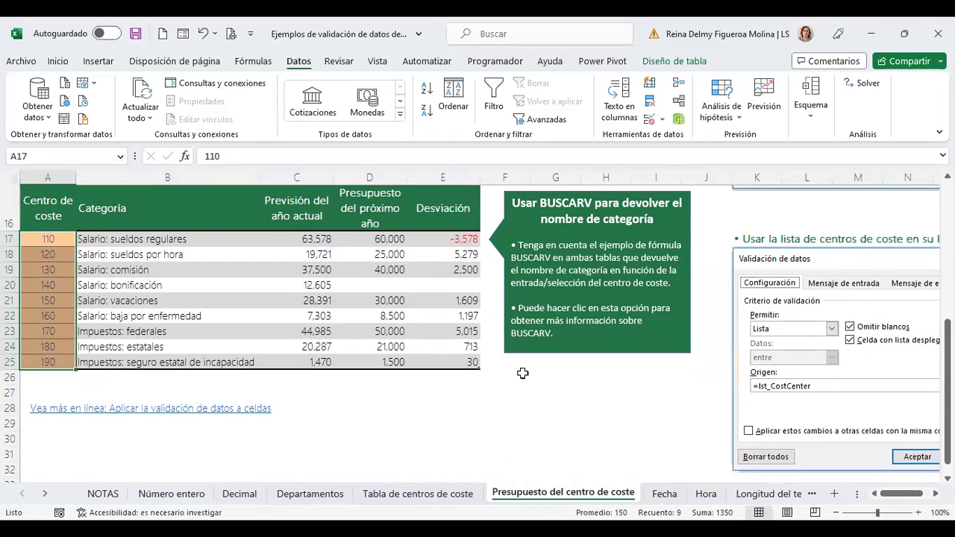
left_click(210, 283)
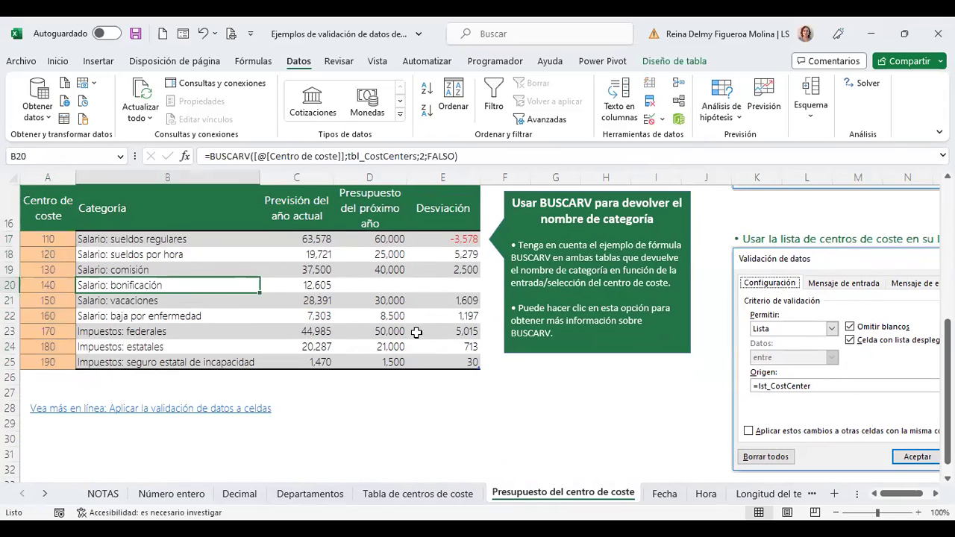
left_click_drag(47, 239, 43, 361)
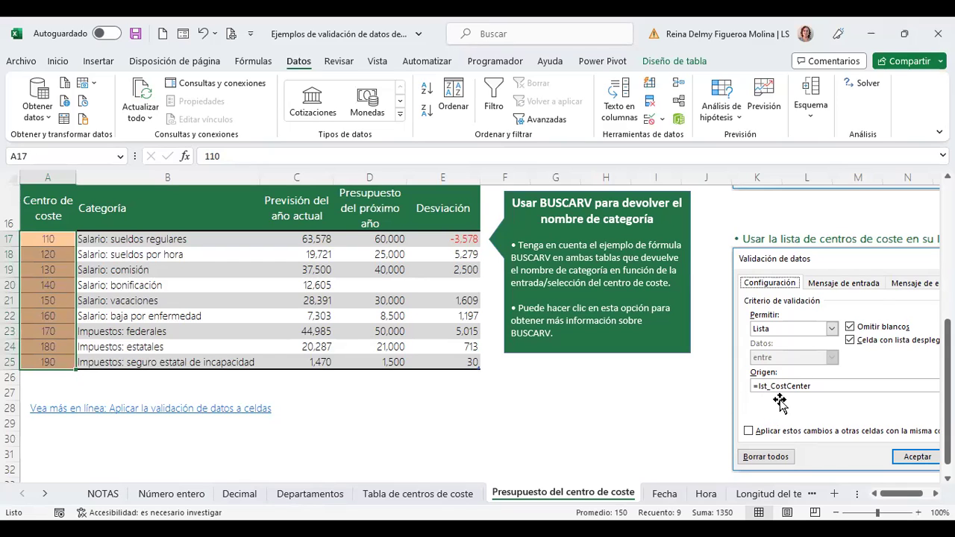
left_click(313, 378)
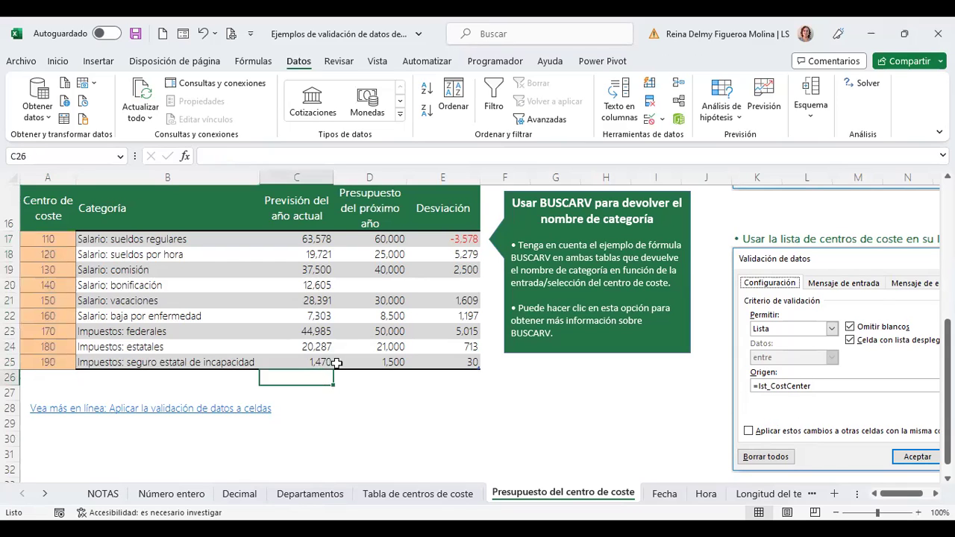
left_click(121, 159)
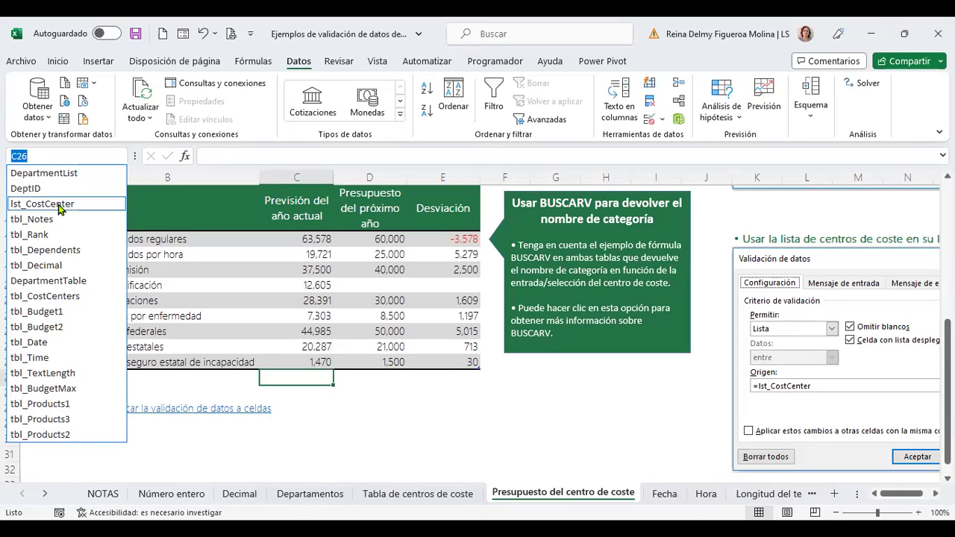
left_click(60, 208)
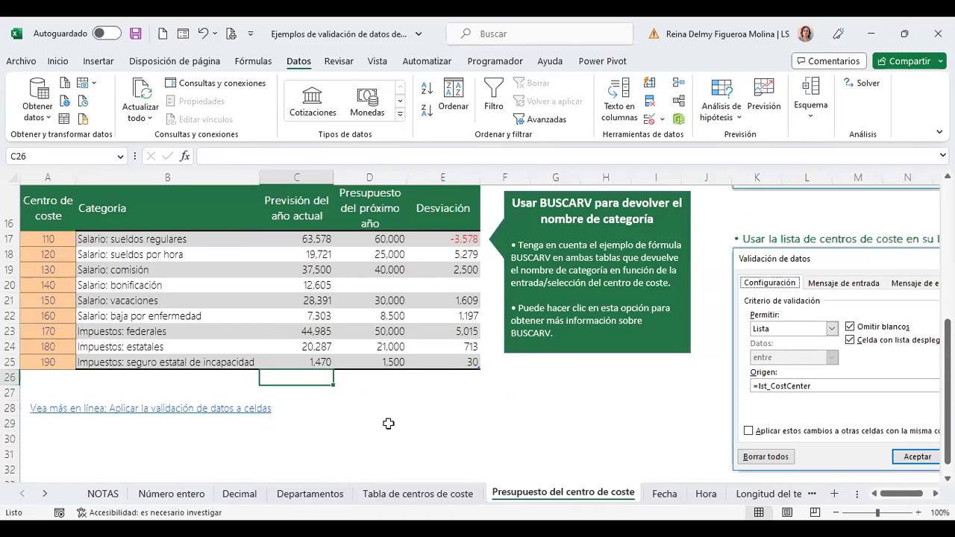
left_click(386, 422)
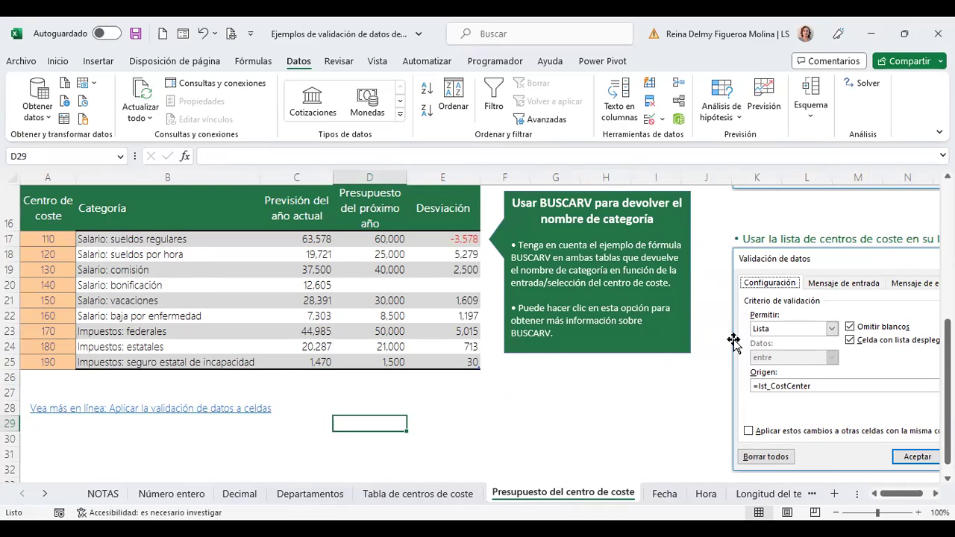
Give cells A17:A25 a List validation rule with source =lst_CostCenter.
left_click_drag(48, 239, 48, 362)
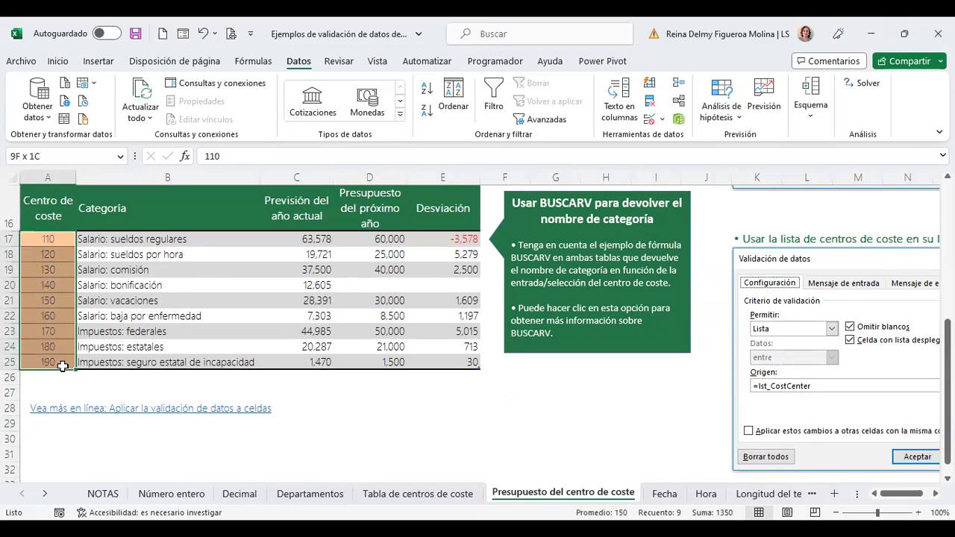
left_click(654, 125)
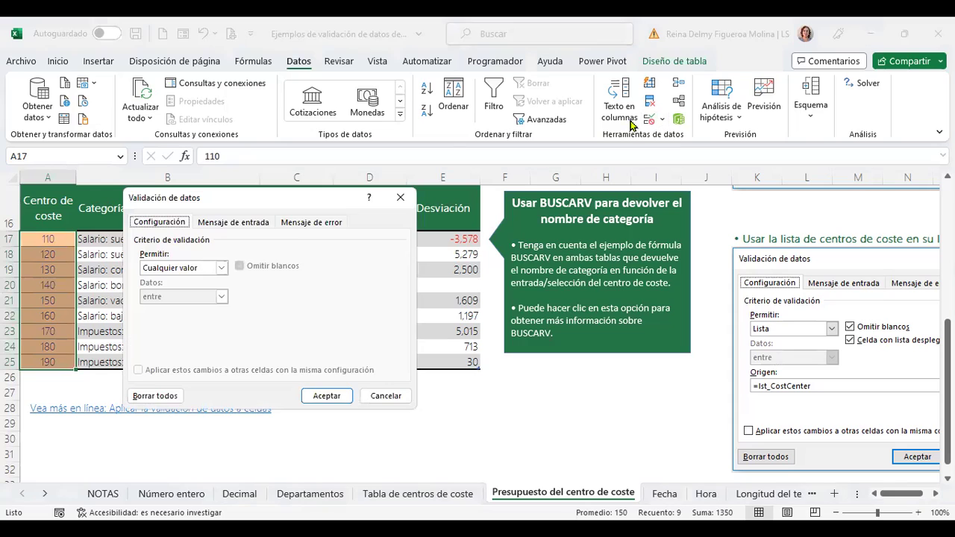
left_click(221, 267)
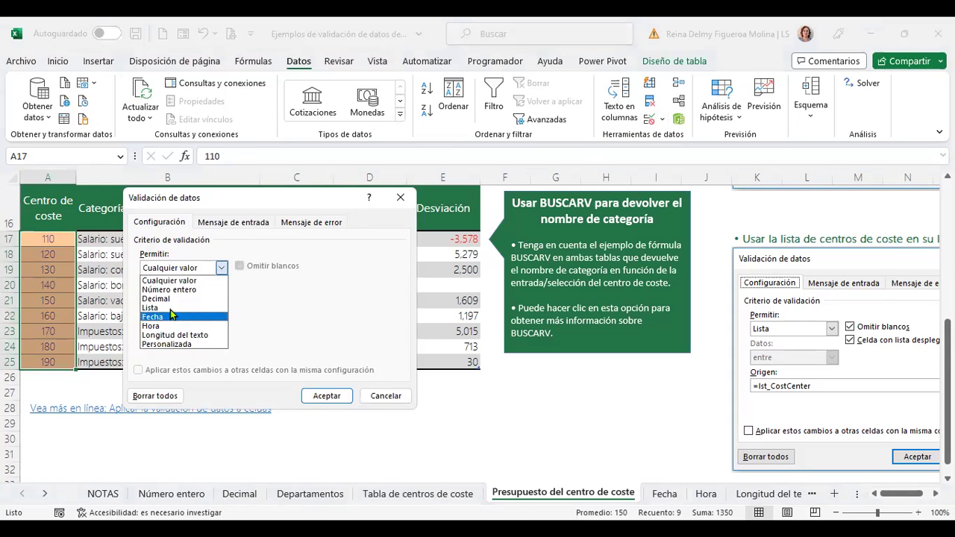
left_click(174, 311)
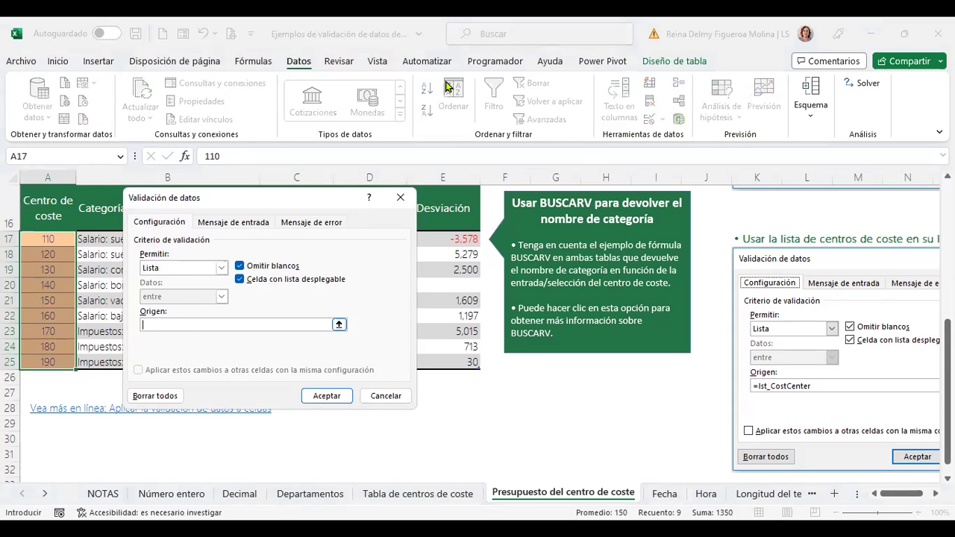
type("=")
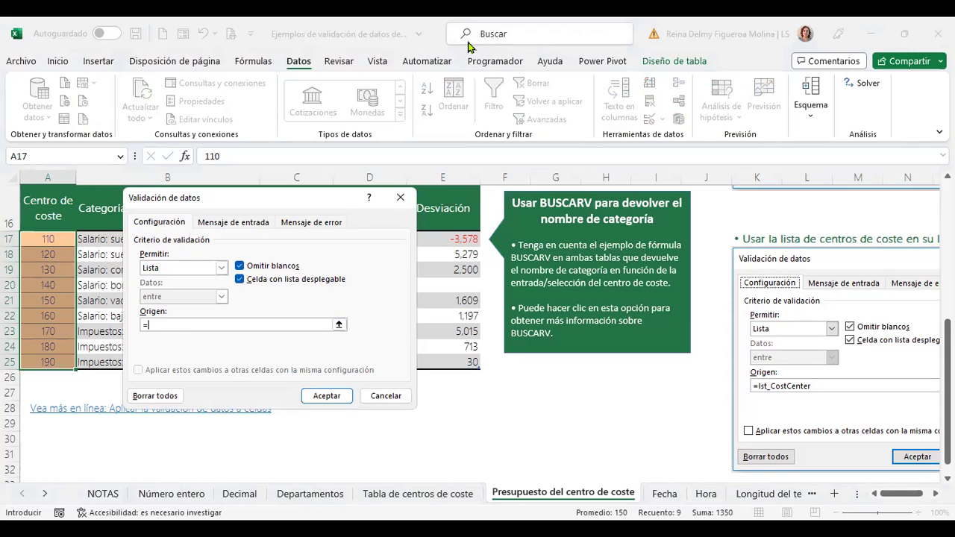
key("F3")
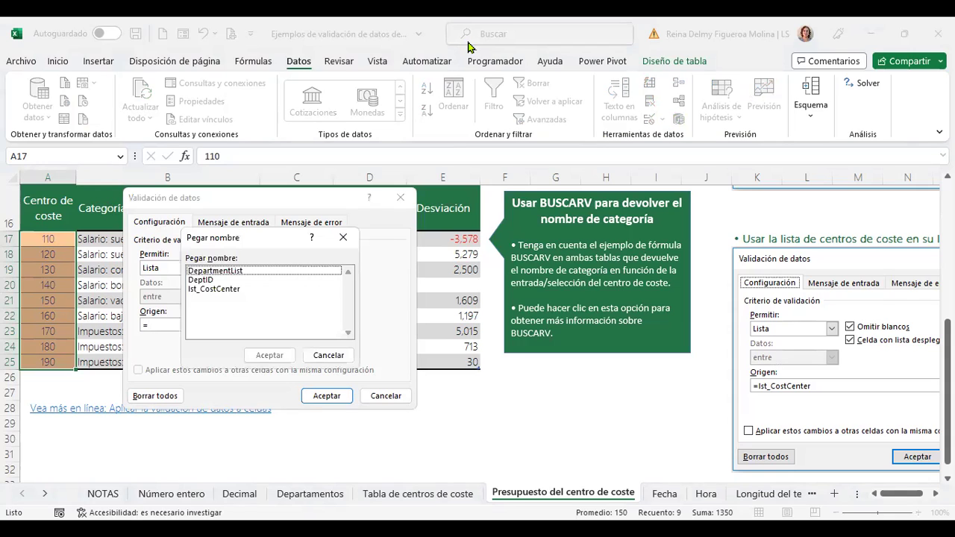
left_click(225, 291)
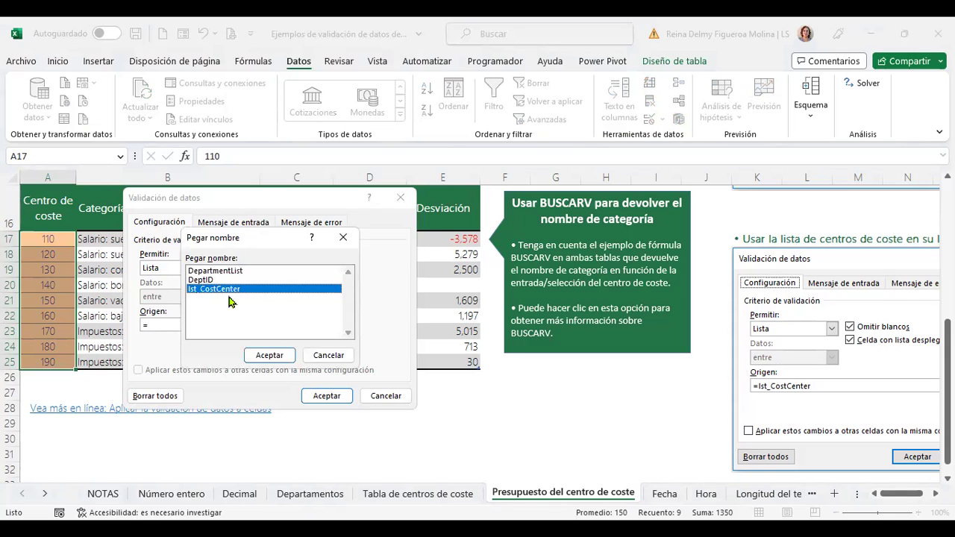
left_click(283, 357)
left_click(325, 397)
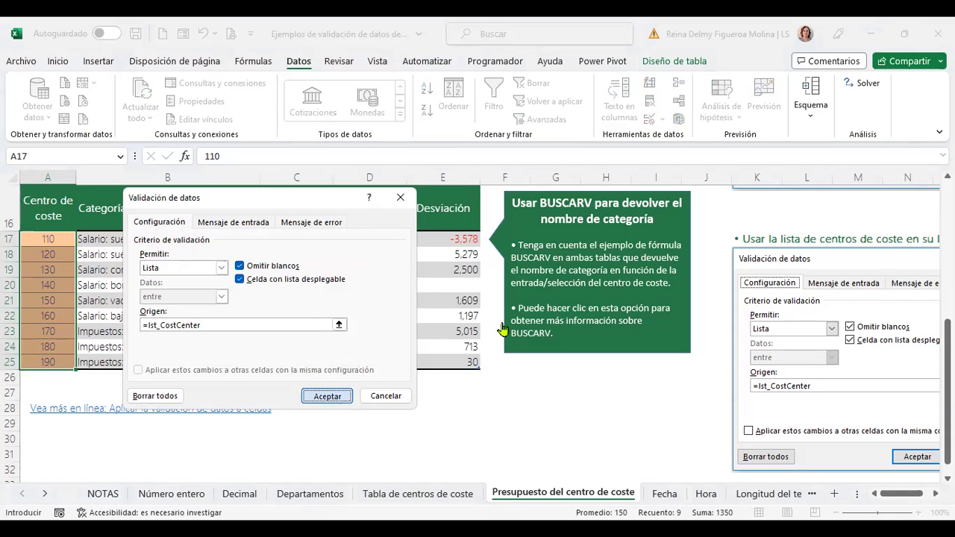
left_click(370, 408)
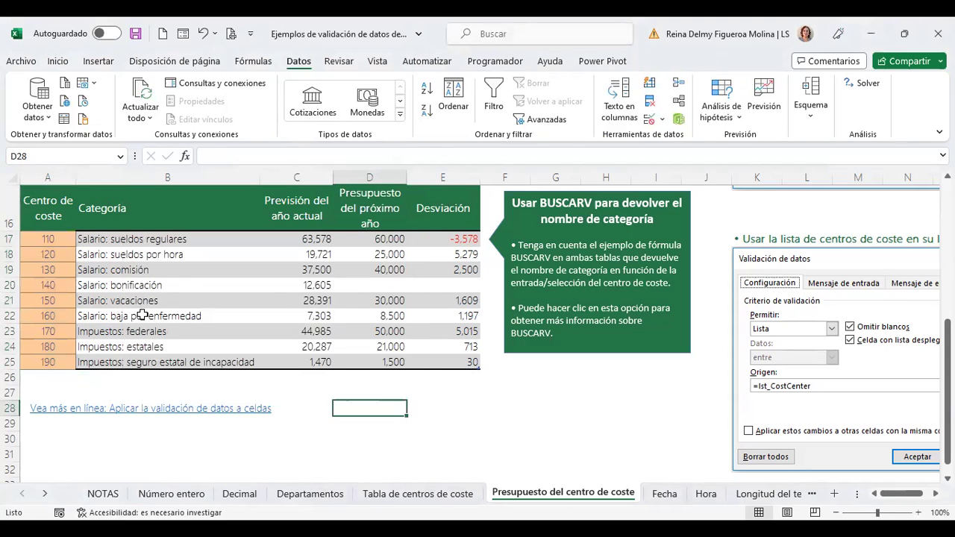
Confirm A17's dropdown offers codes 110–190, then switch to the Fecha sheet.
left_click(45, 246)
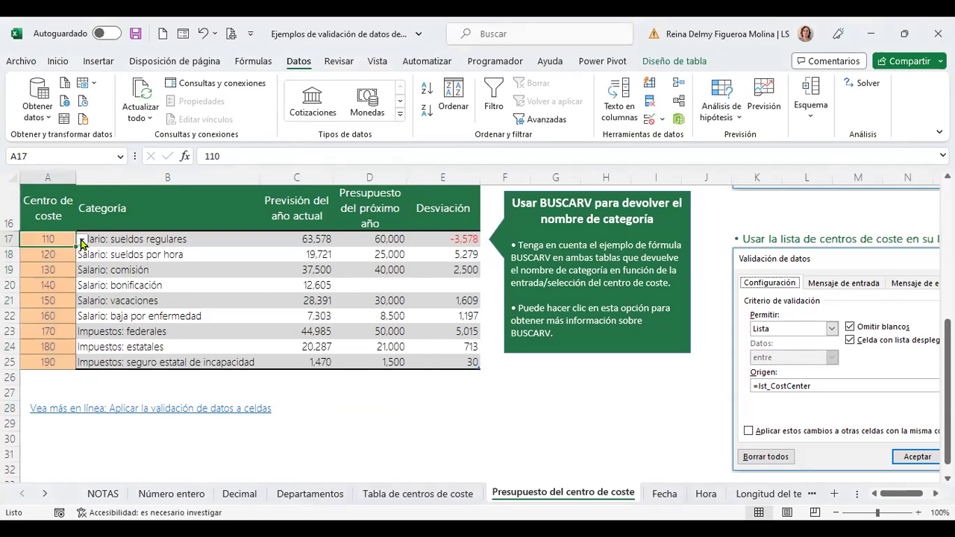
left_click(82, 239)
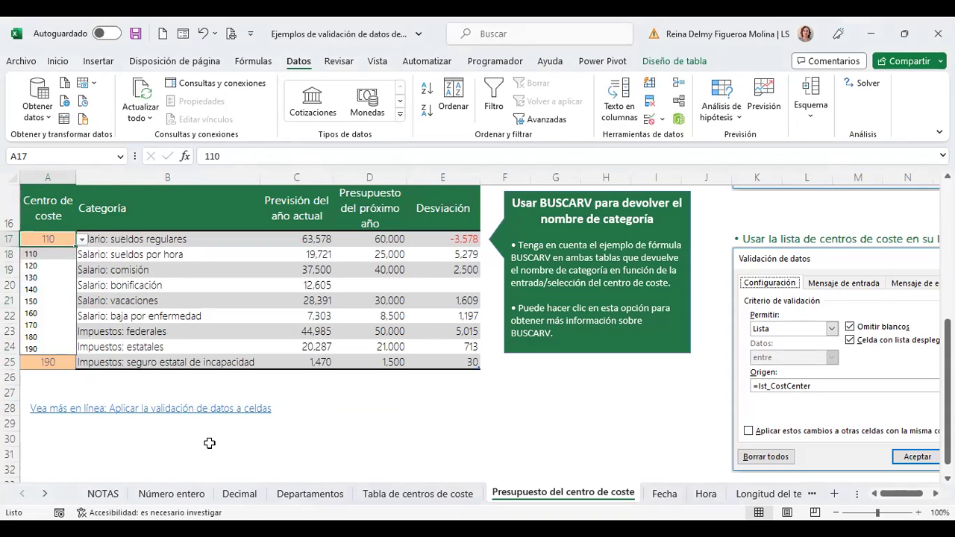
left_click(56, 287)
key("Down")
key("Down")
key("Down")
key("Down")
key("Down")
key("Up")
key("Up")
key("Up")
key("Up")
key("Up")
key("Up")
key("Up")
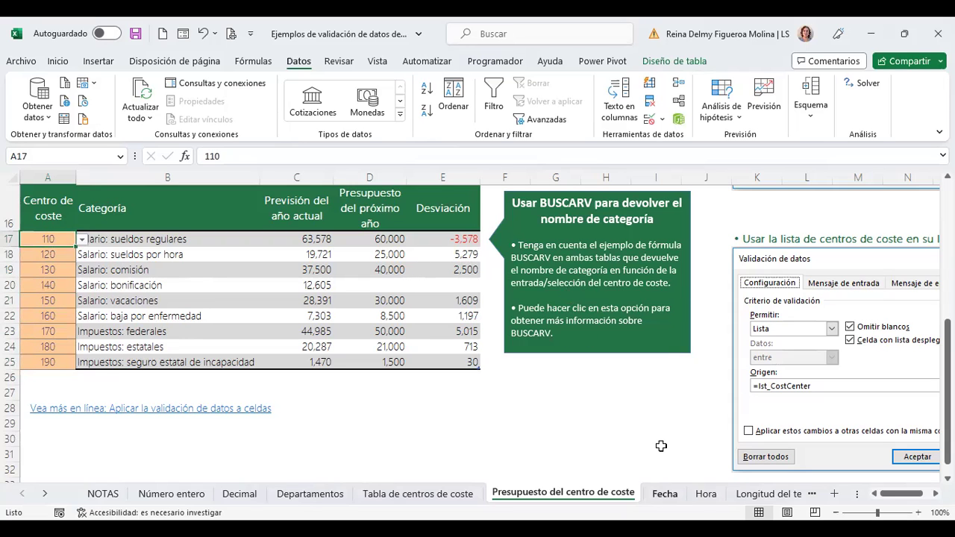
left_click(664, 494)
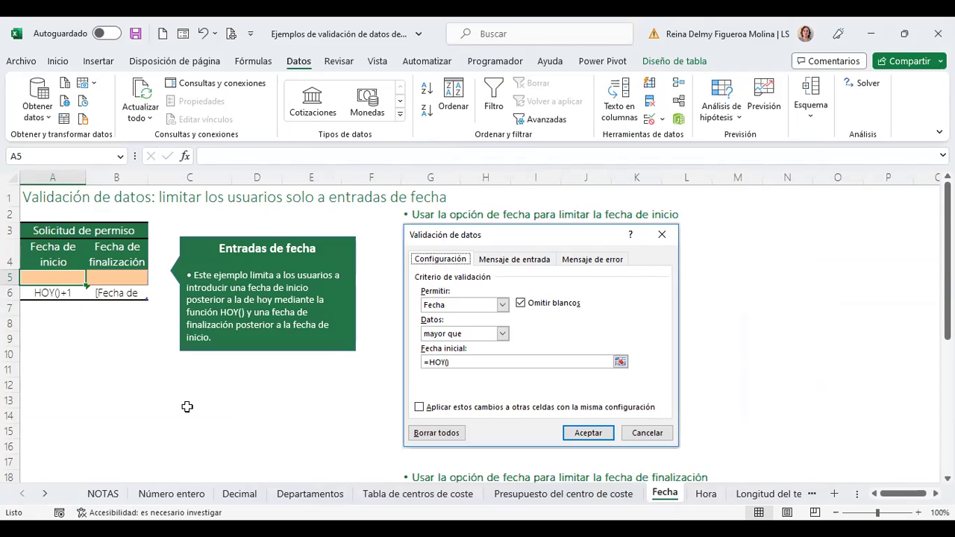
scroll(188, 407, "down", 4)
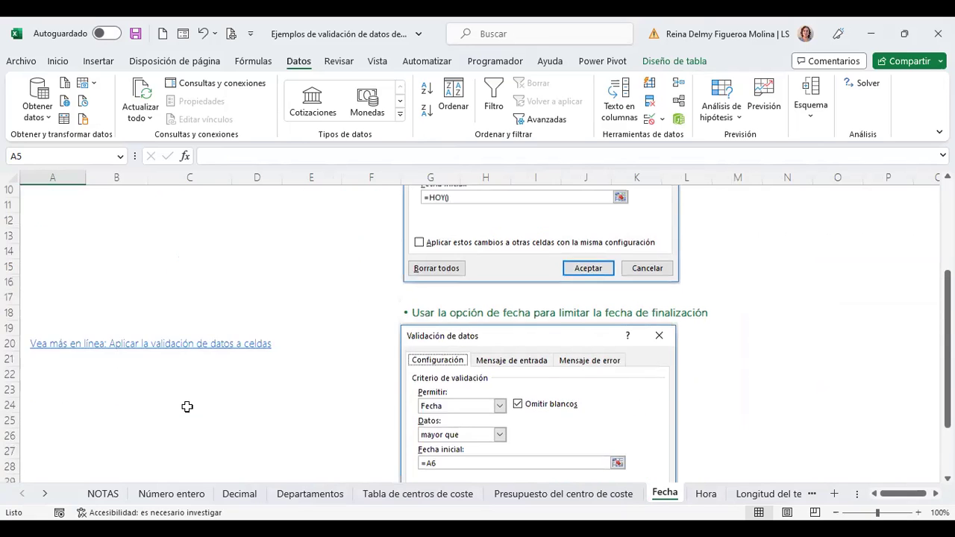
scroll(187, 407, "up", 4)
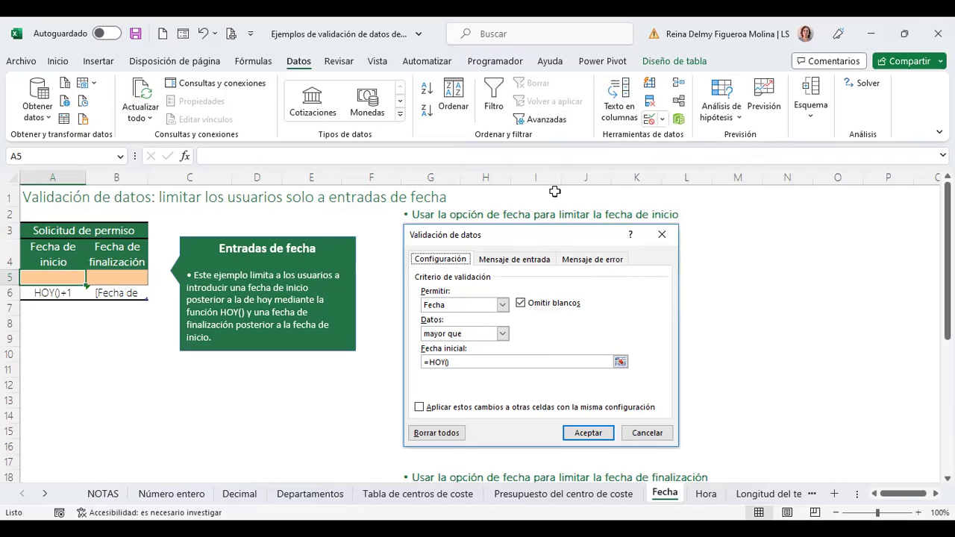
Enter =+HOY() in A10 so it shows today's date, 30/3/2023.
left_click(52, 354)
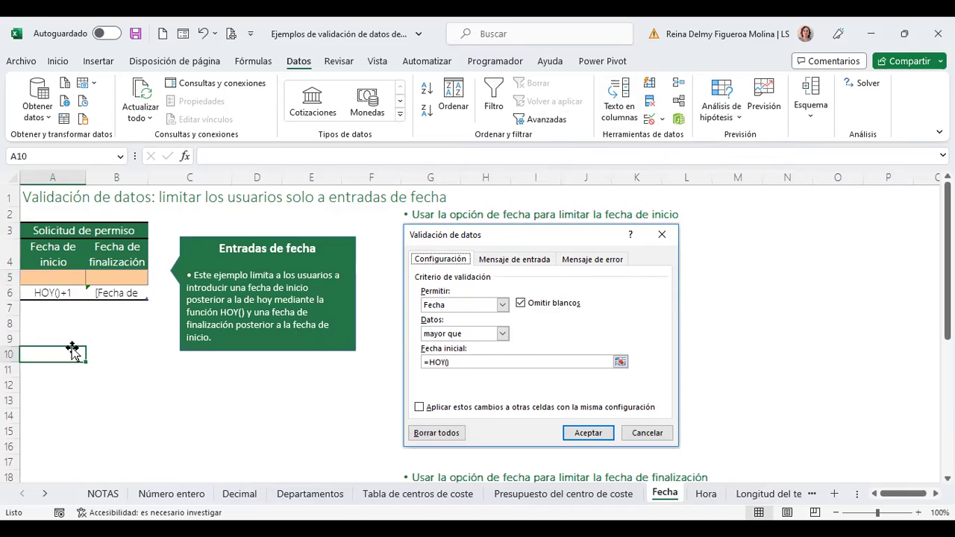
type("+h")
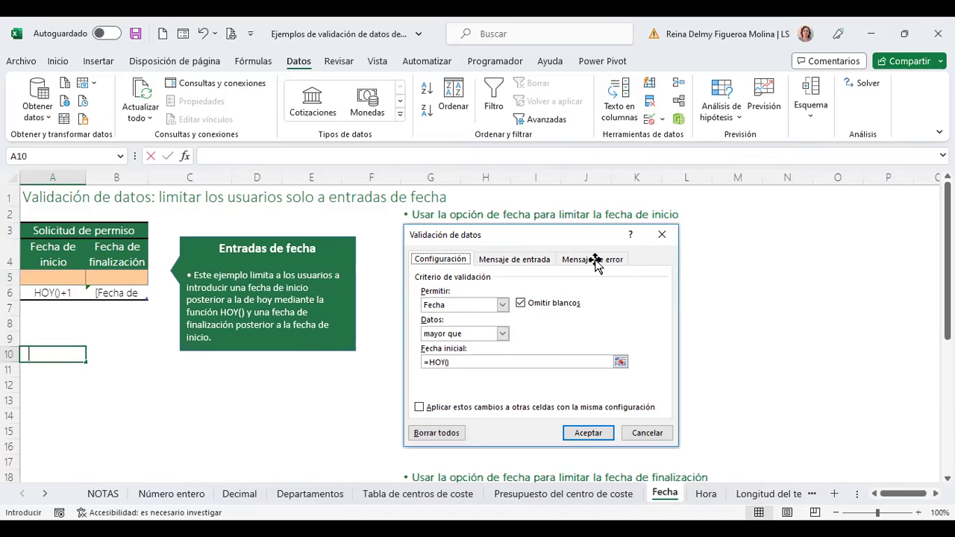
type("oy")
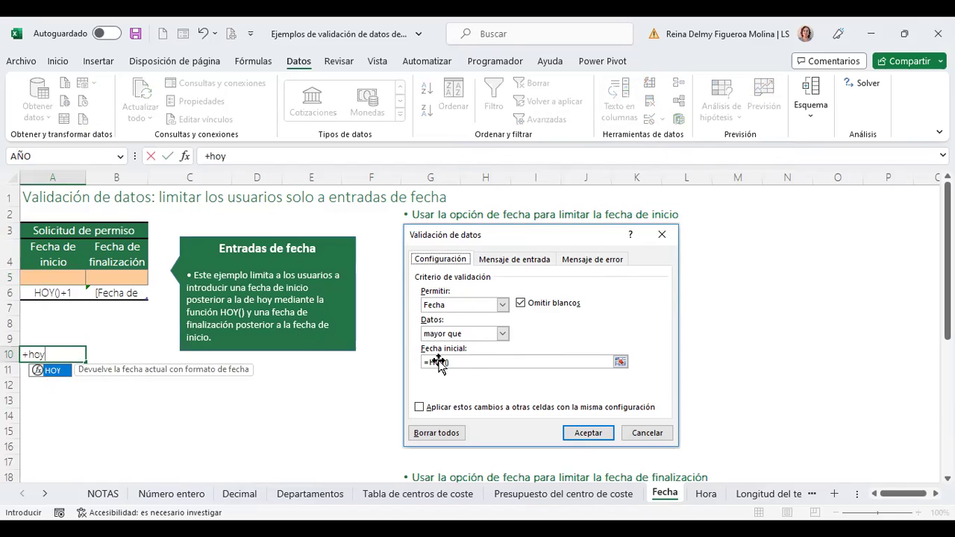
key("Tab")
key("ctrl+Return")
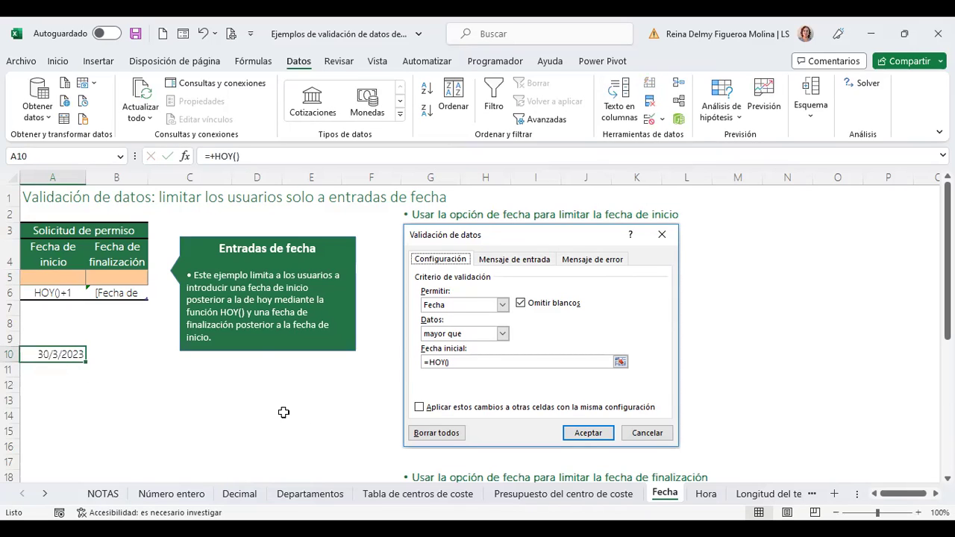
left_click(54, 275)
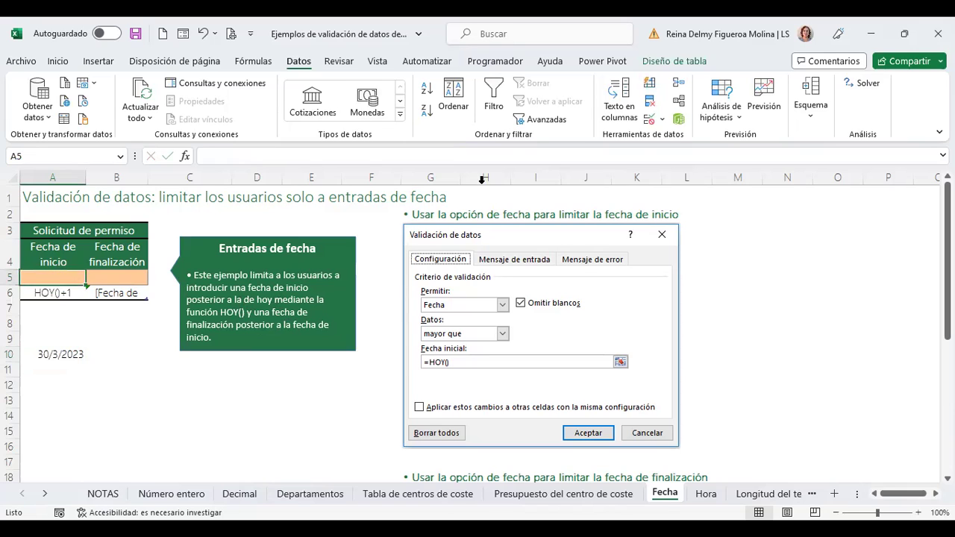
Draft a Fecha validation for A5 accepting only dates greater than =HOY().
left_click(649, 122)
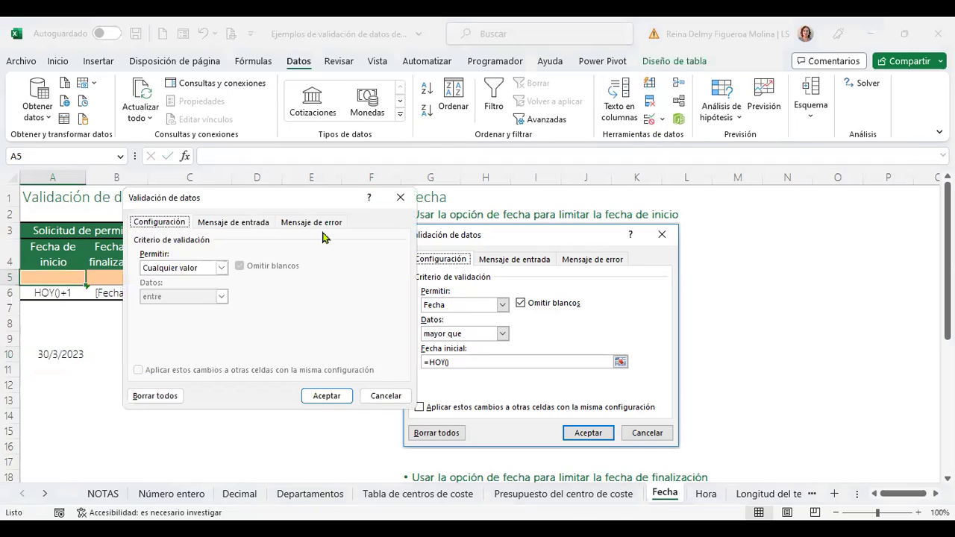
left_click(222, 269)
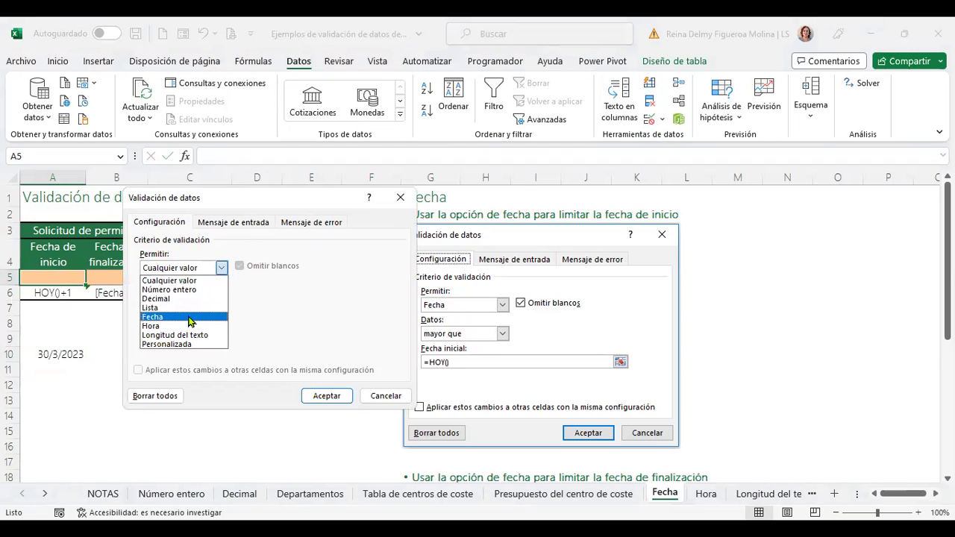
left_click(190, 320)
left_click(194, 323)
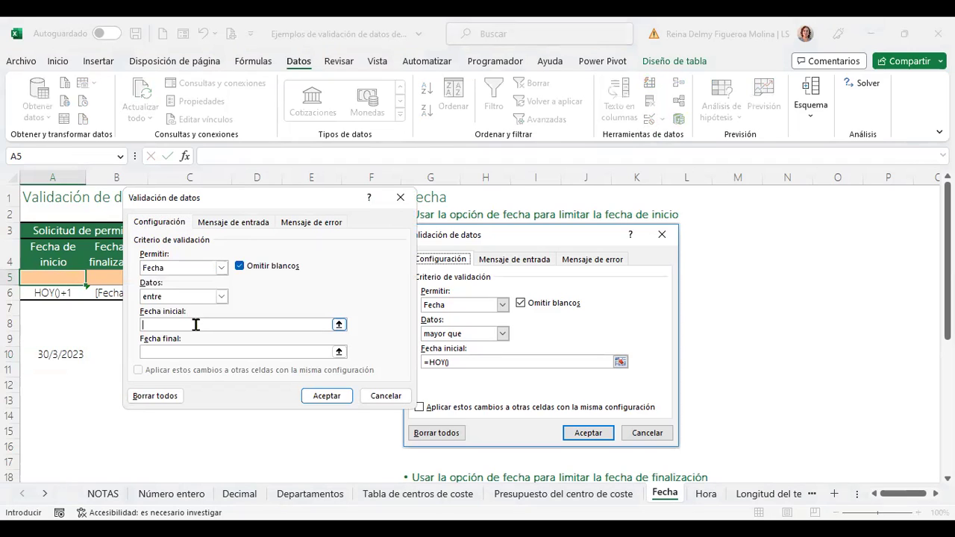
left_click(222, 297)
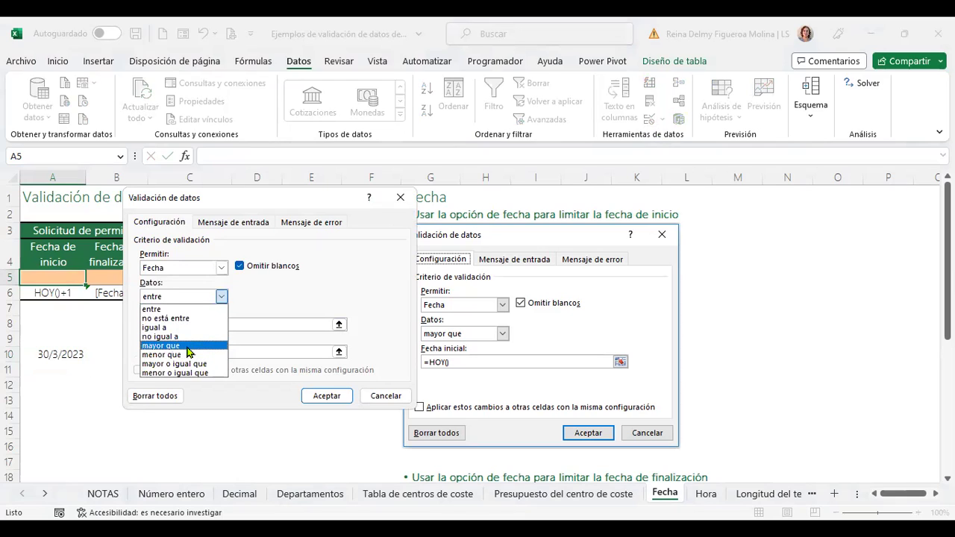
left_click(189, 347)
type("=")
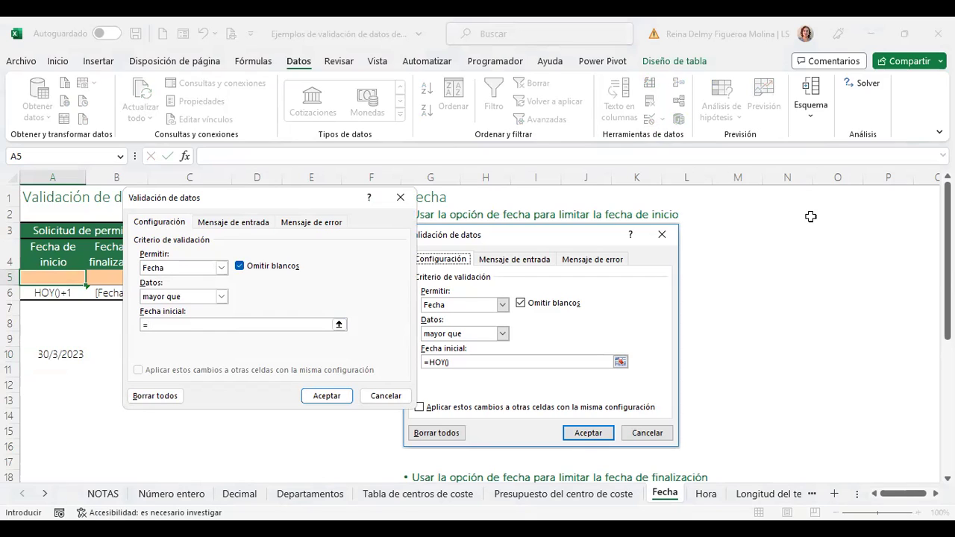
type("HOY)=")
type(")")
Apply the rule and confirm A5 rejects 29/3/2023 and 30/3/2023.
left_click(316, 398)
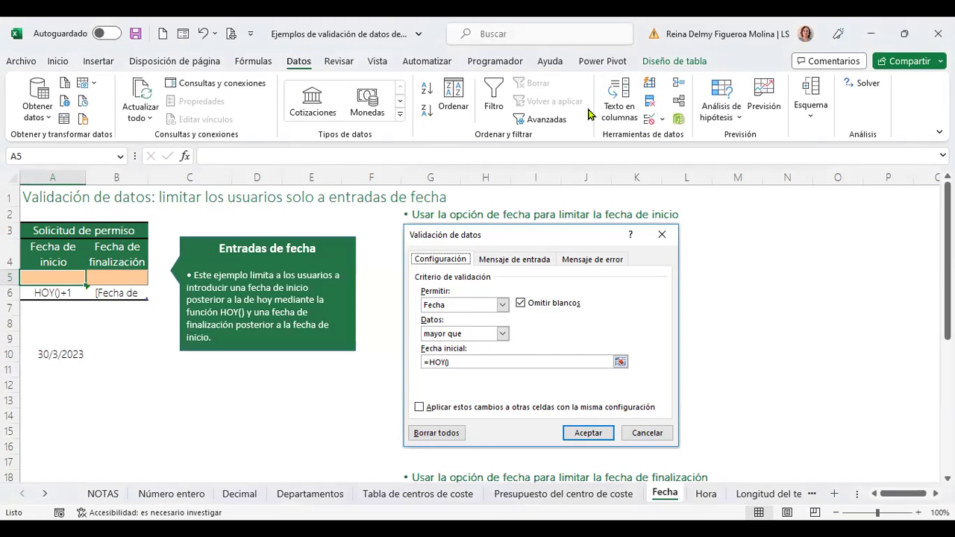
type("29/3/2023")
key("Return")
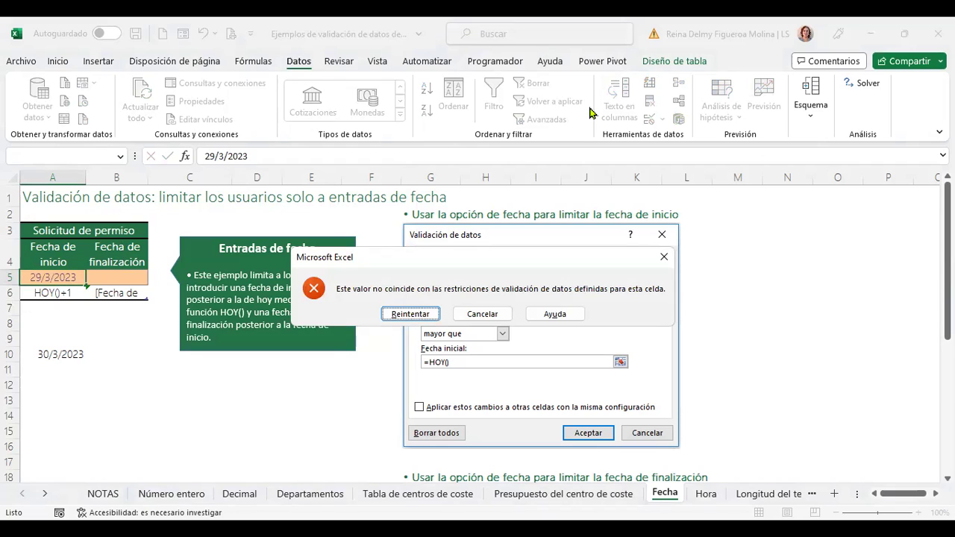
key("Escape")
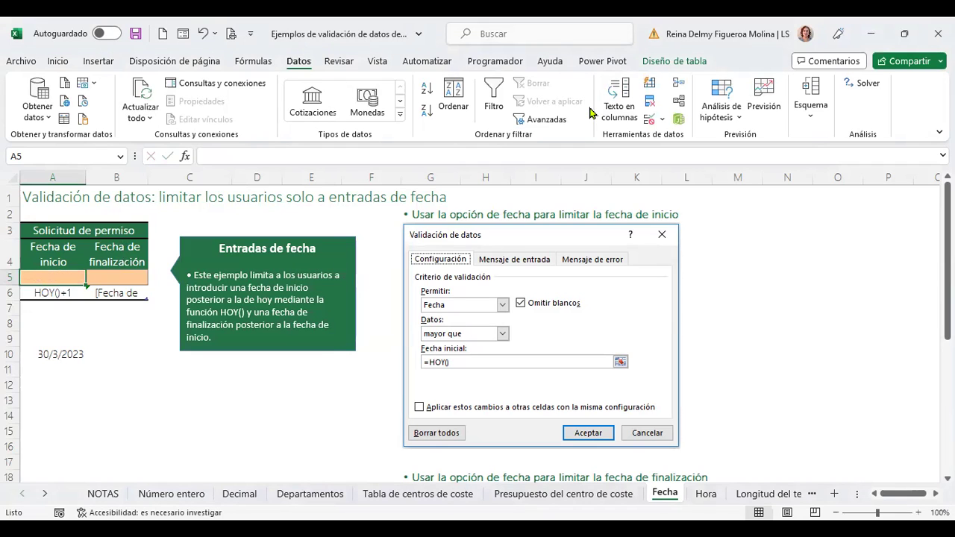
type("30/3/2023")
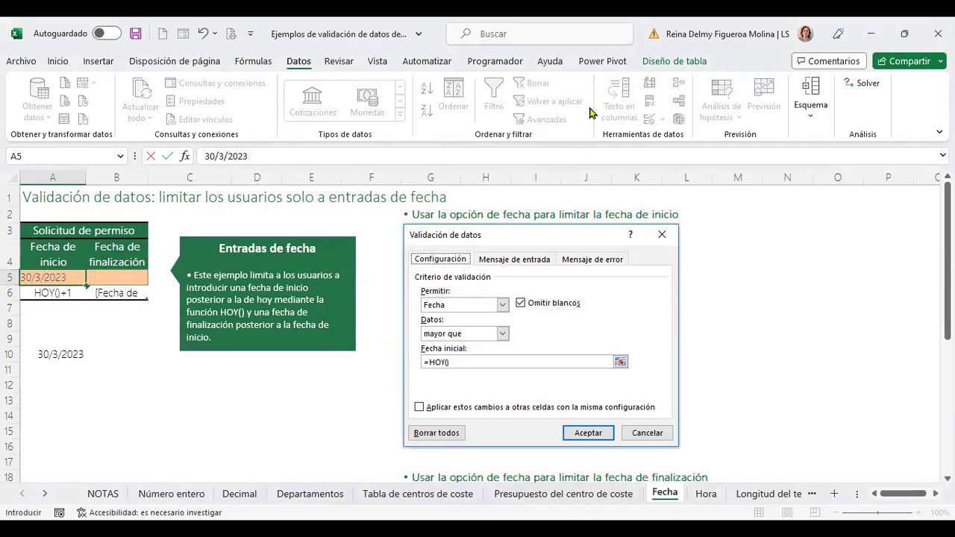
key("Return")
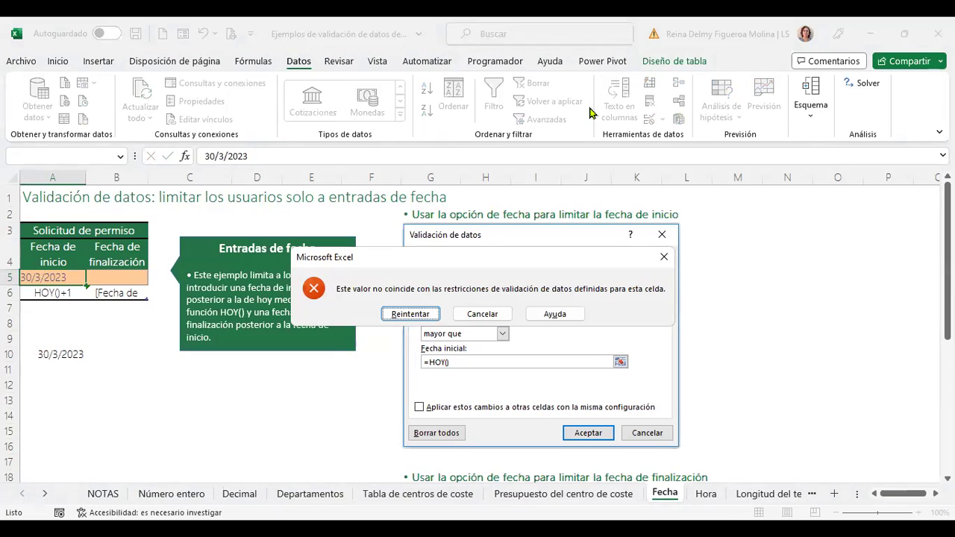
key("Escape")
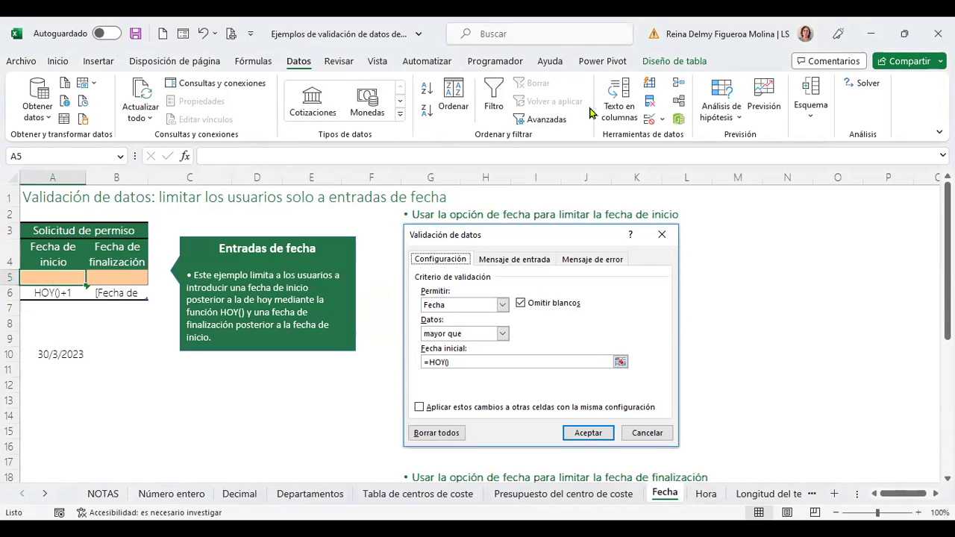
Enter the accepted start date 31/3/2023 in A5.
type("31/3/2023")
key("Return")
key("Up")
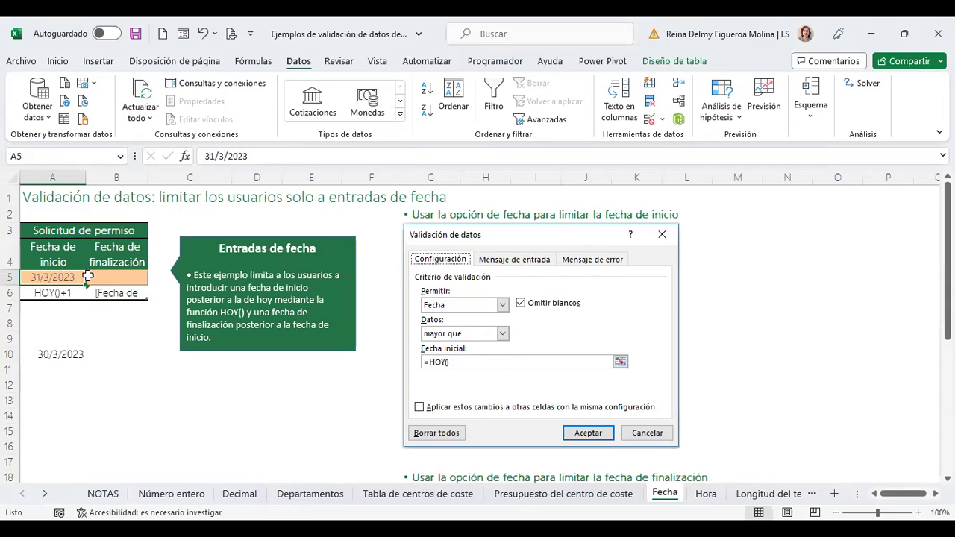
Select end-date cell B5 and scroll through the date example sheet.
left_click(126, 274)
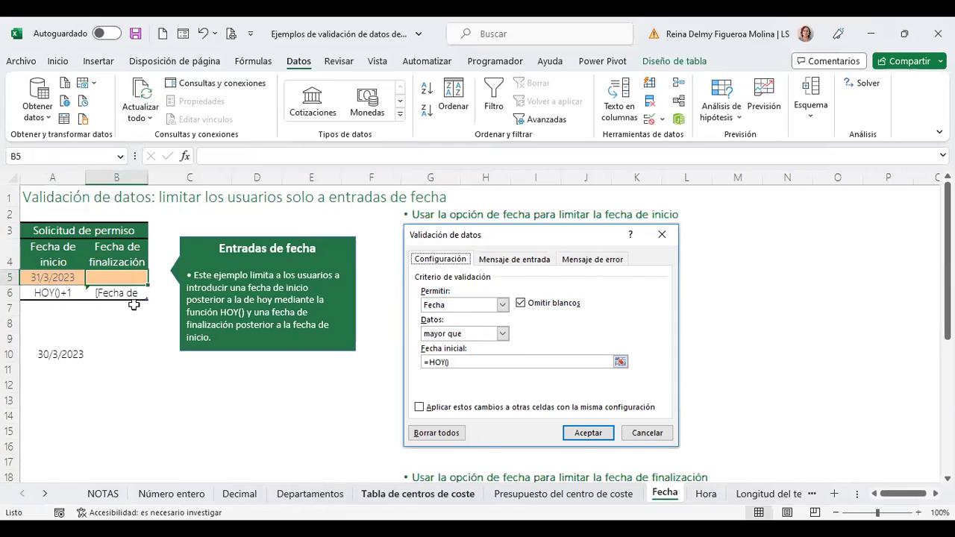
scroll(359, 392, "down", 3)
scroll(359, 393, "down", 2)
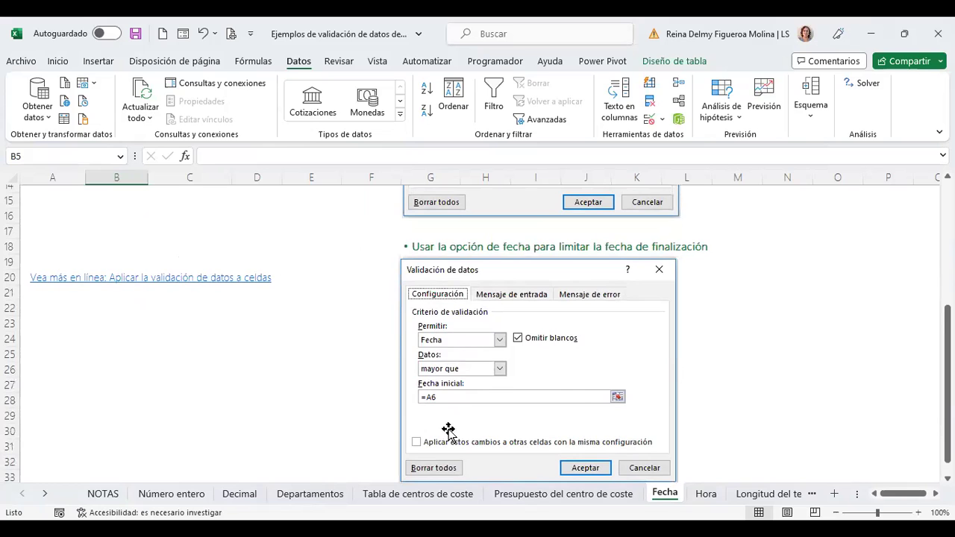
scroll(482, 394, "up", 5)
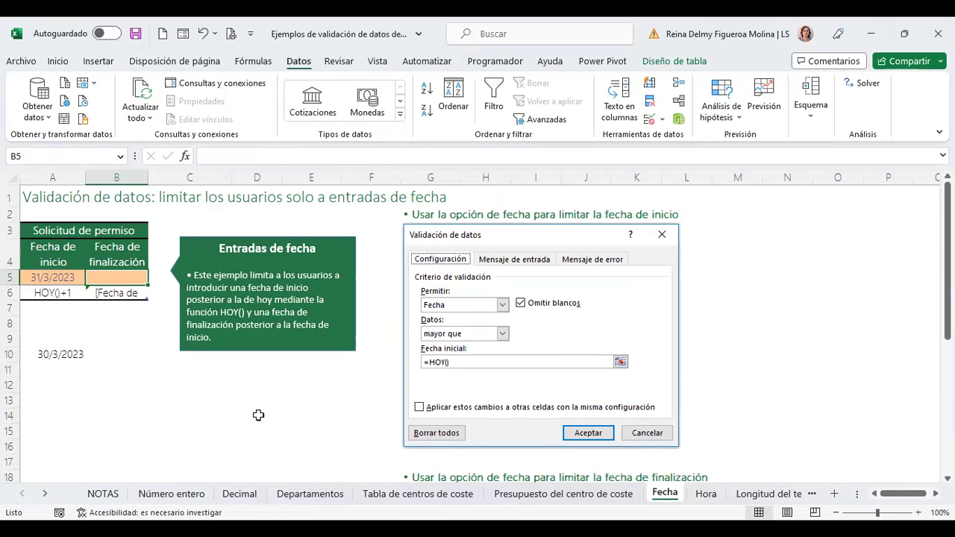
scroll(575, 365, "down", 1)
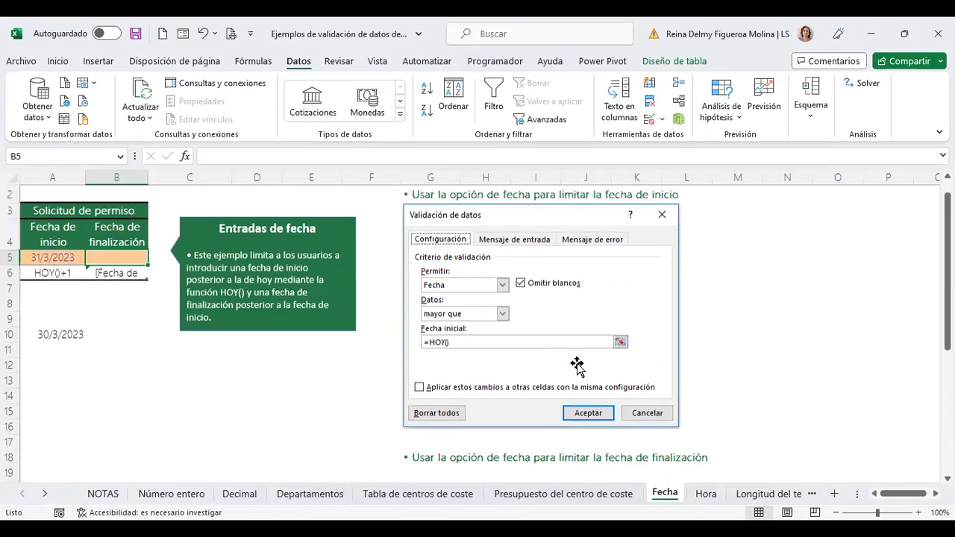
scroll(380, 309, "down", 3)
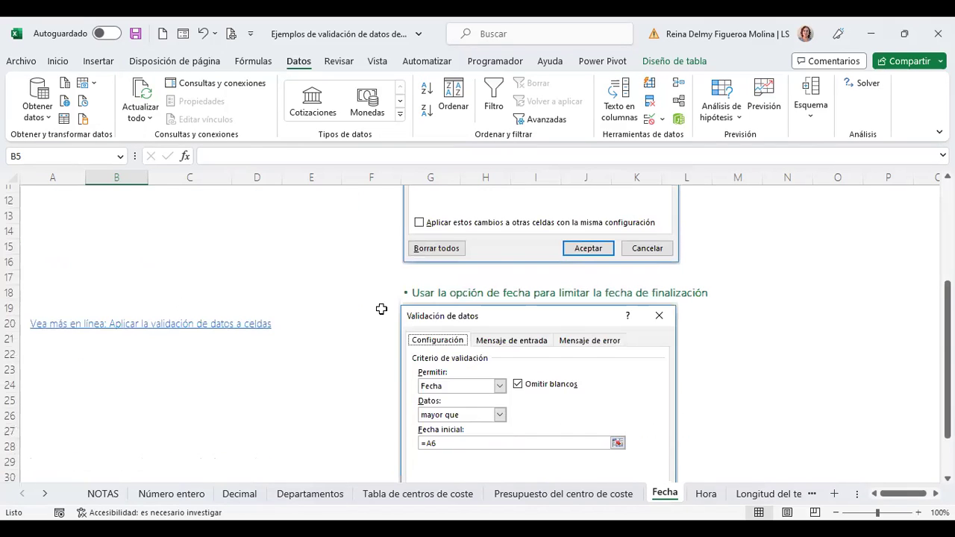
scroll(447, 311, "down", 2)
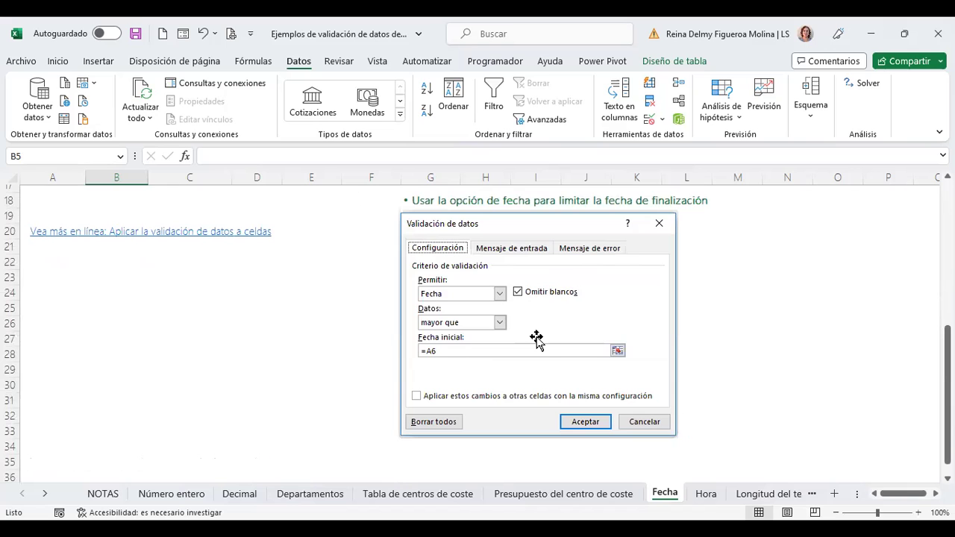
scroll(537, 339, "up", 5)
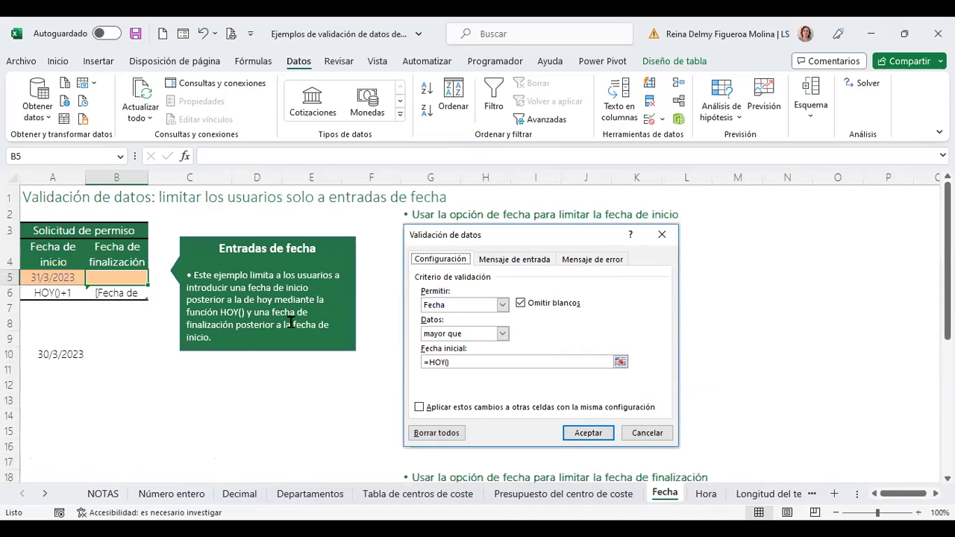
scroll(341, 315, "down", 3)
scroll(342, 315, "down", 2)
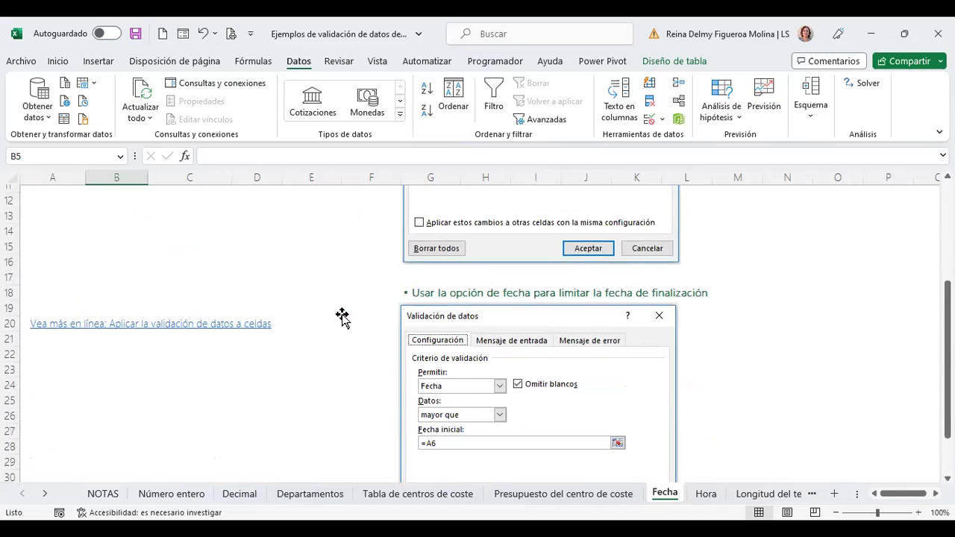
scroll(394, 356, "up", 5)
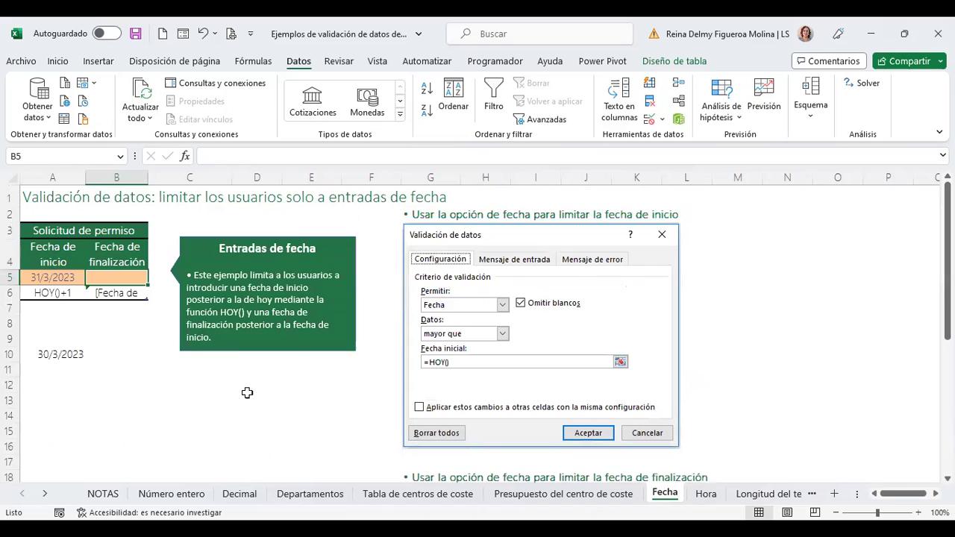
scroll(303, 346, "down", 4)
scroll(303, 346, "up", 1)
scroll(303, 346, "down", 1)
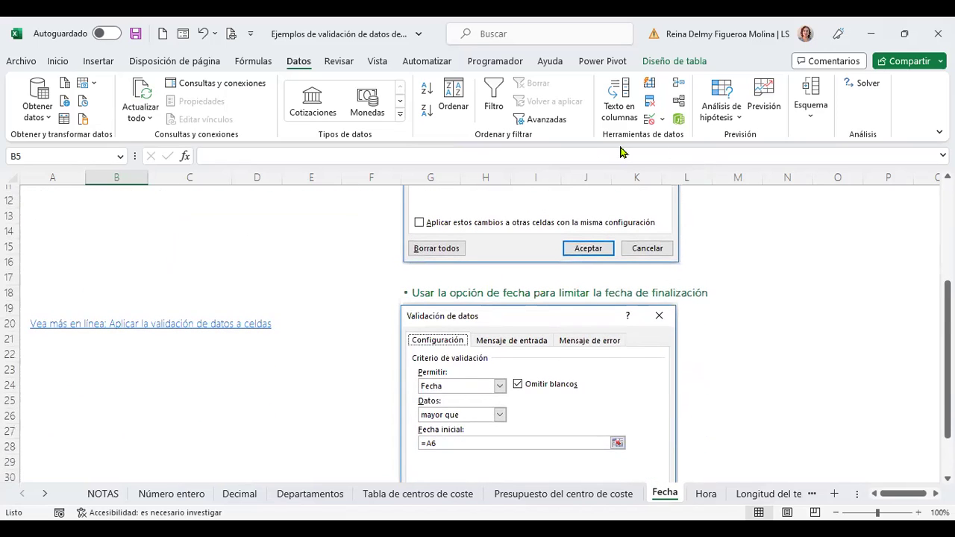
Draft a Fecha validation for B5 allowing only dates less than =A5.
left_click(651, 119)
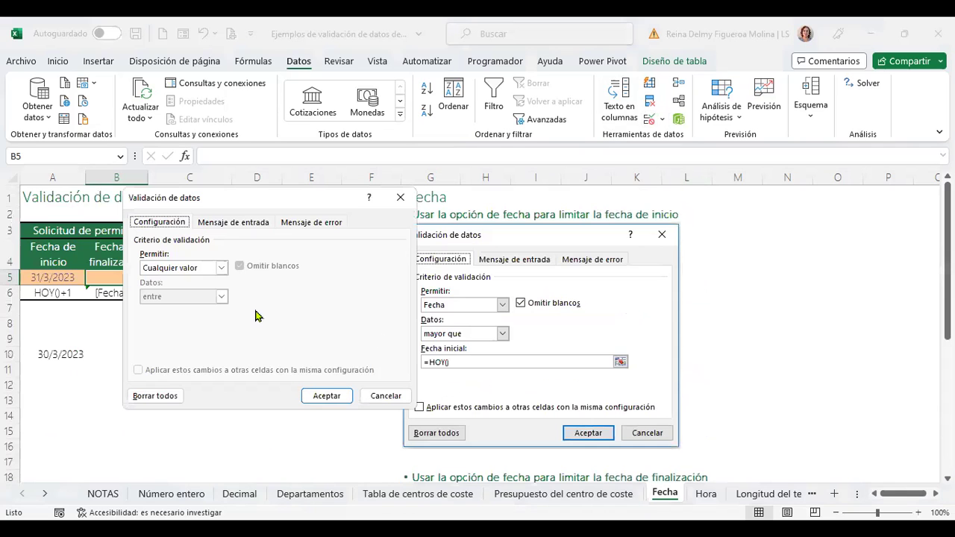
left_click(221, 269)
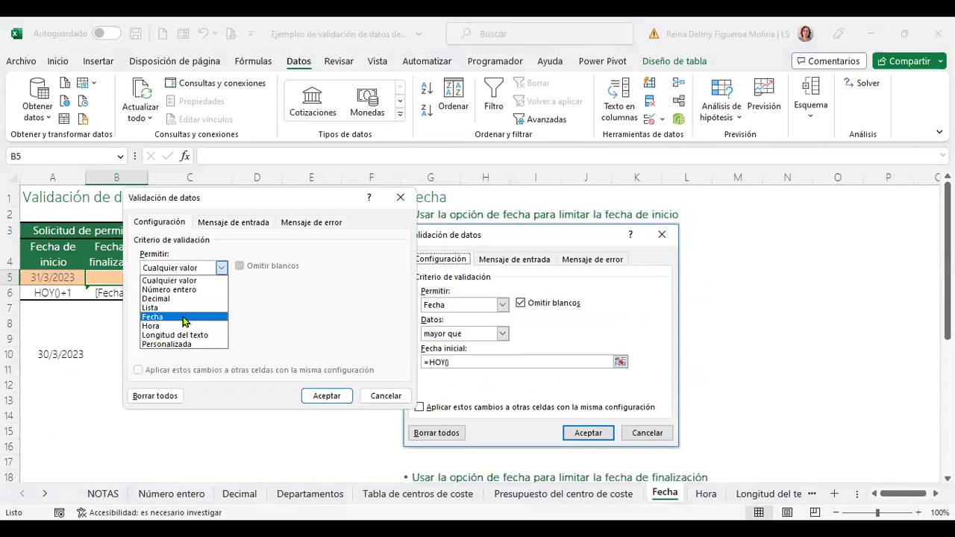
left_click(185, 318)
left_click(222, 297)
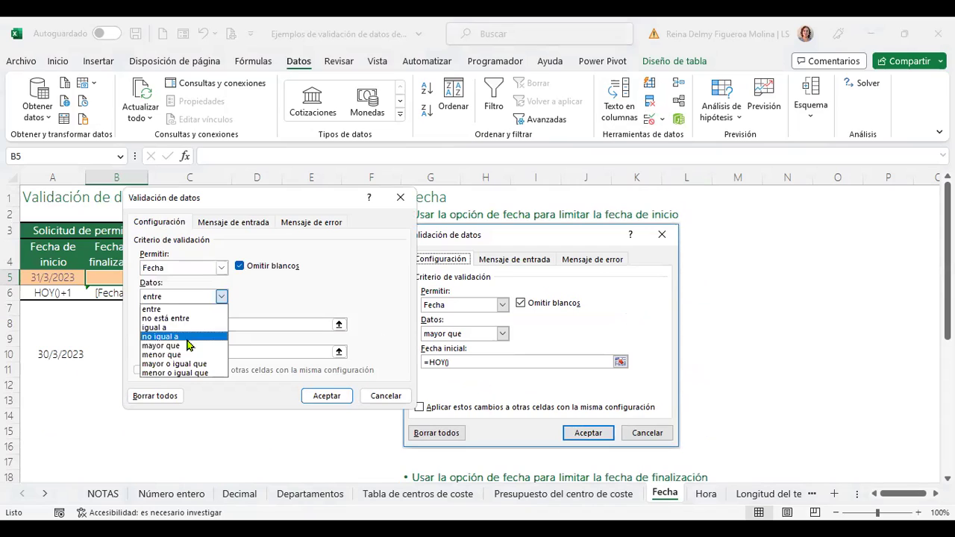
left_click(190, 355)
left_click(192, 325)
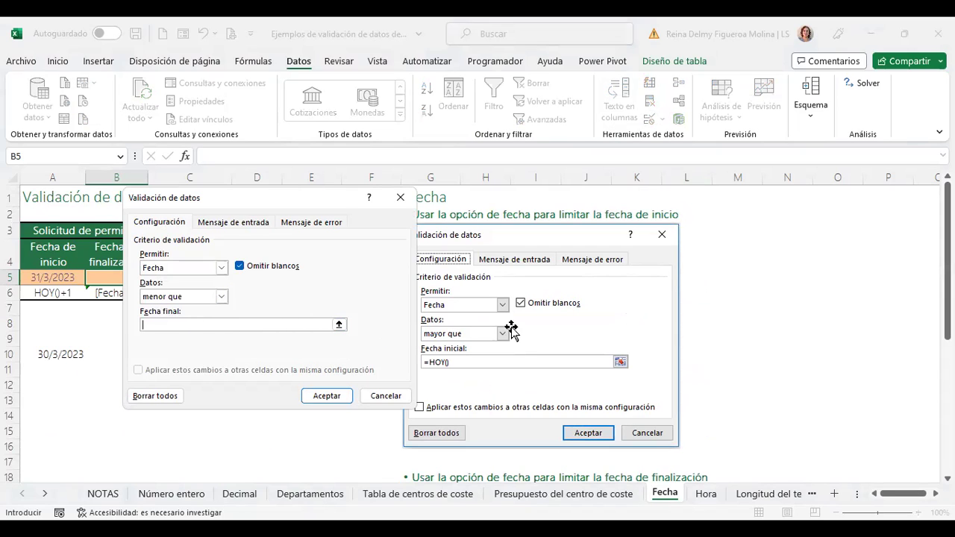
type("=")
left_click(66, 278)
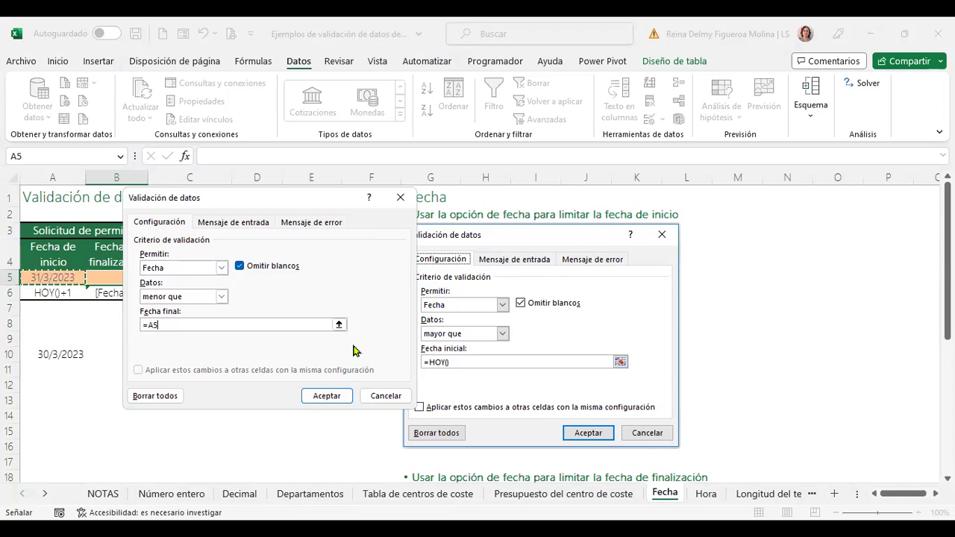
left_click(341, 395)
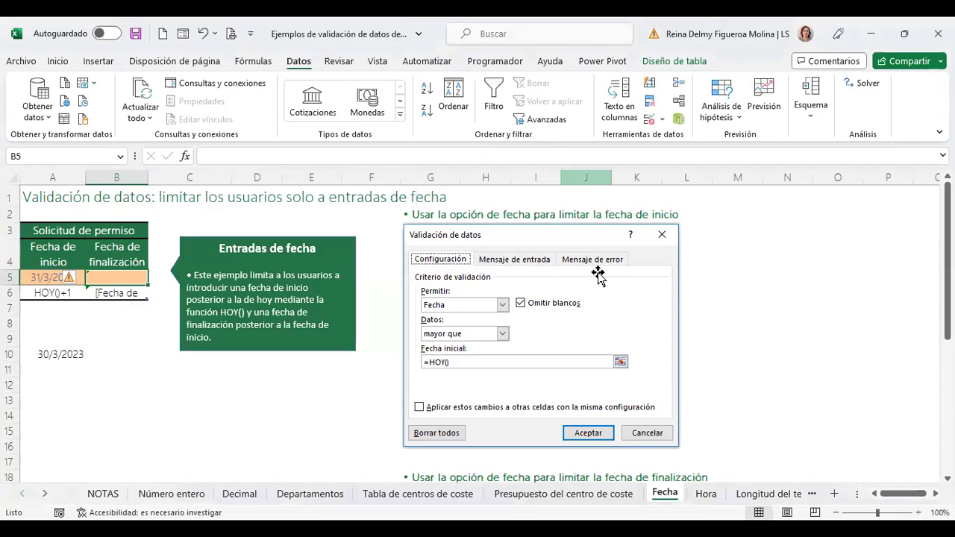
type("31/3/2023")
key("Return")
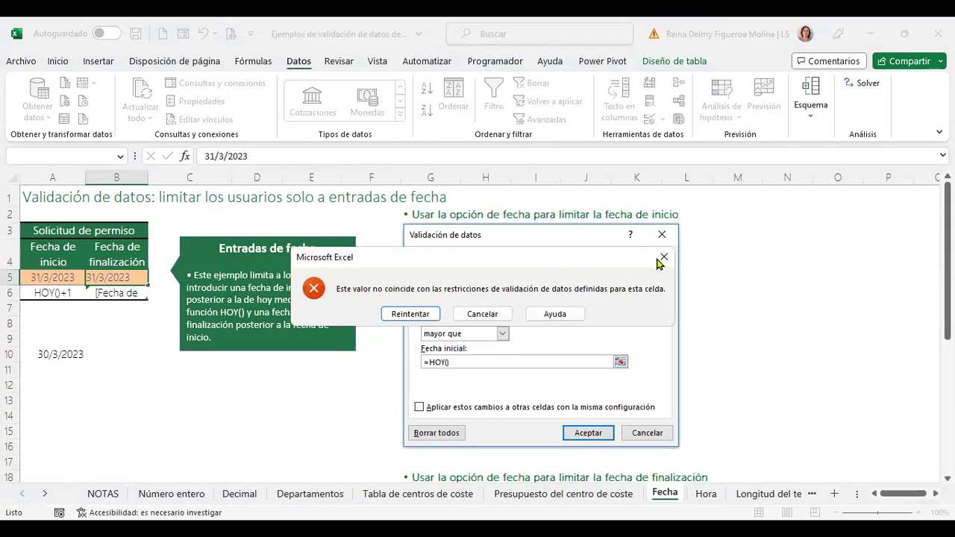
left_click(482, 314)
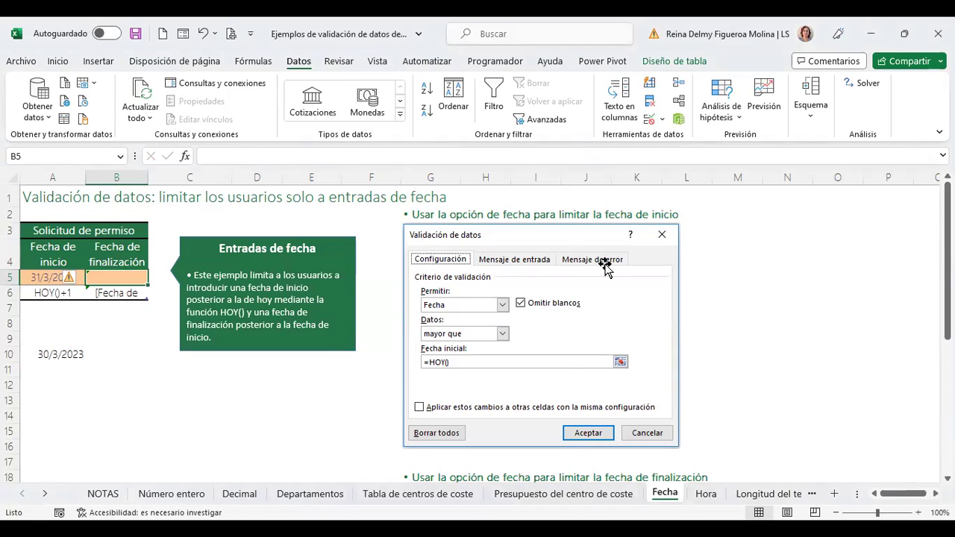
type("1/4/2023")
key("Return")
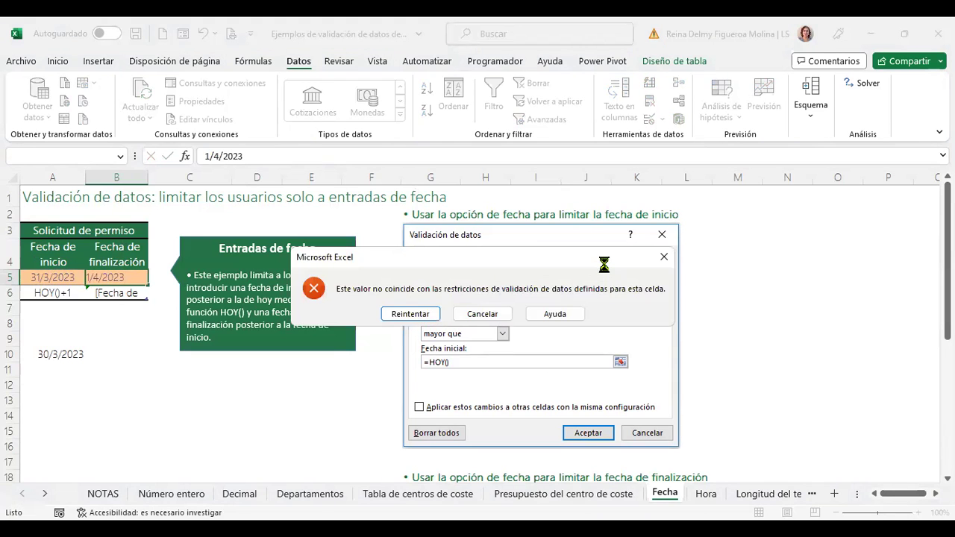
key("Return")
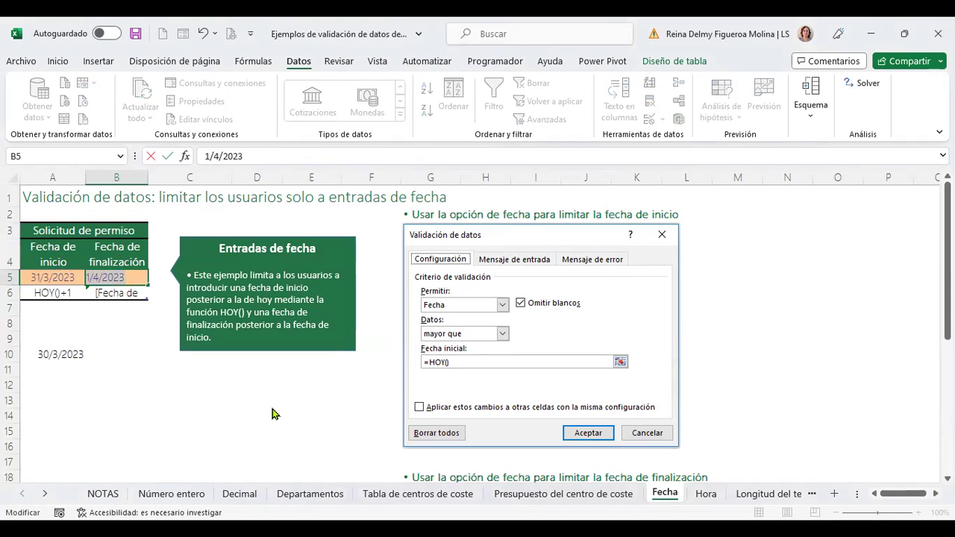
key("Return")
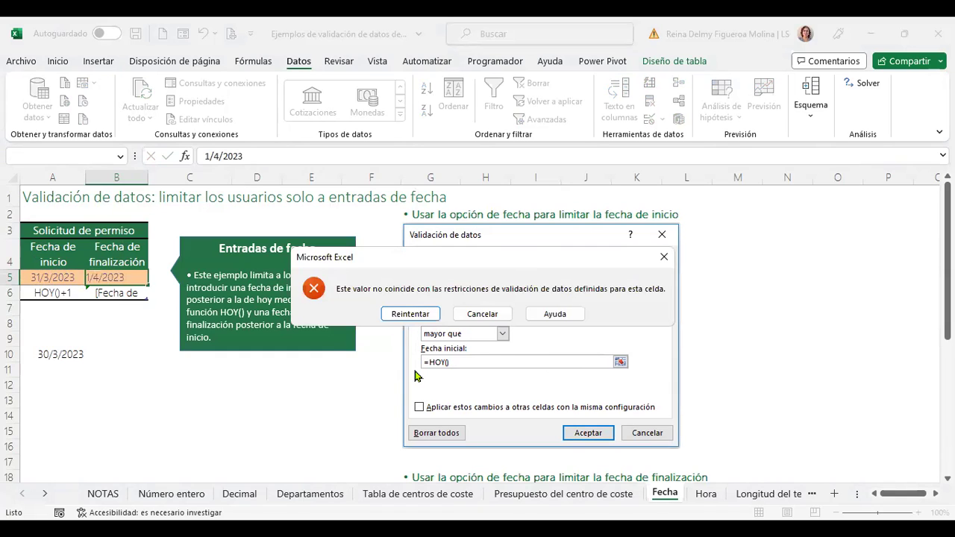
left_click(492, 316)
left_click(126, 281)
left_click(125, 295)
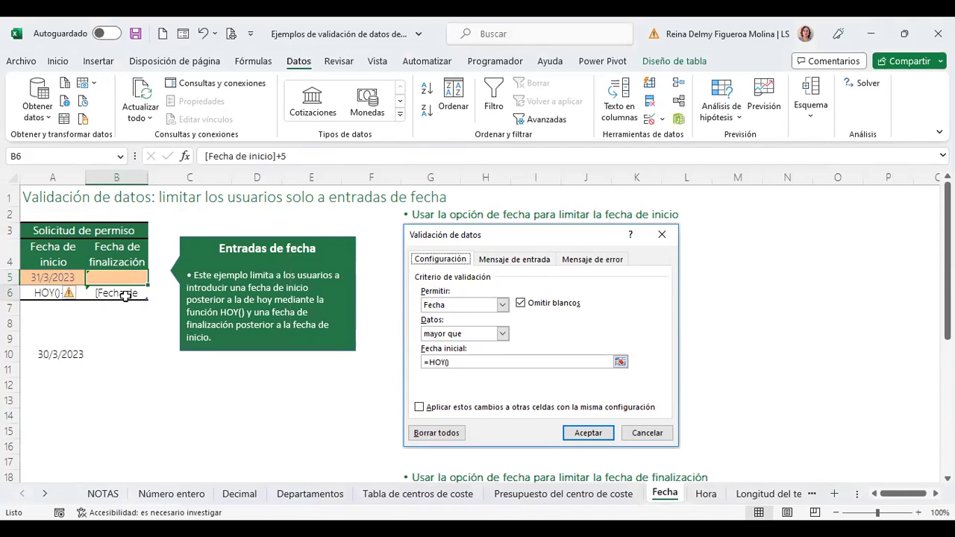
left_click(121, 280)
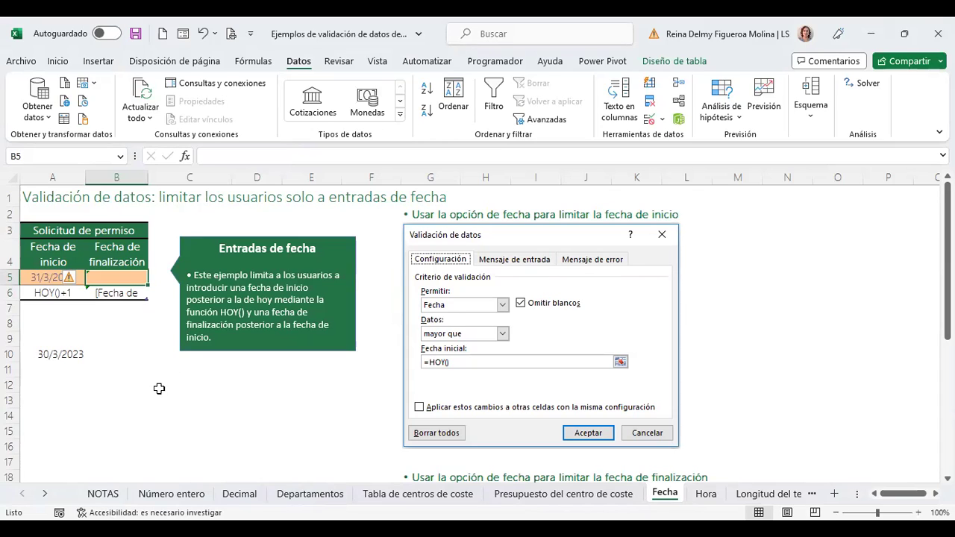
left_click(118, 318)
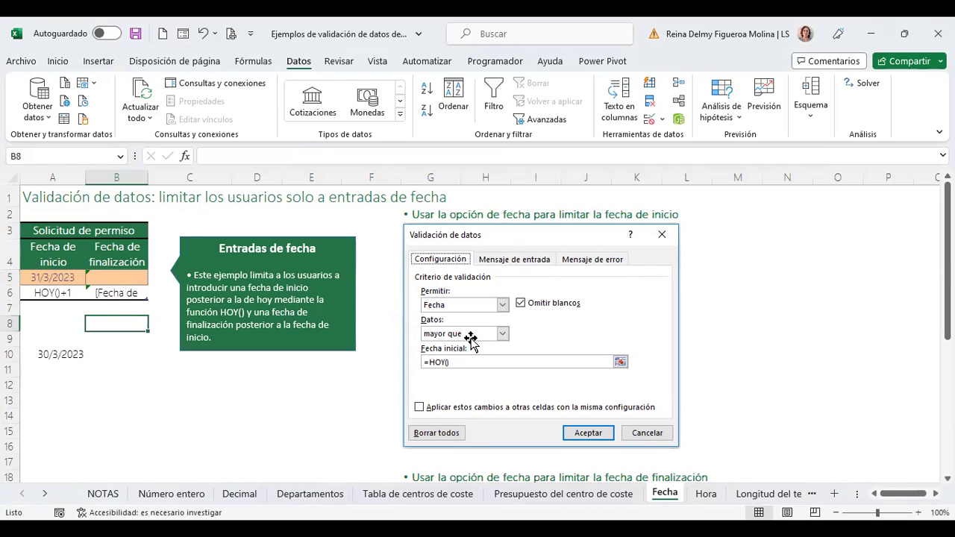
Give B8 a Fecha validation allowing only dates greater than =A5.
type("+")
key("Escape")
left_click(648, 120)
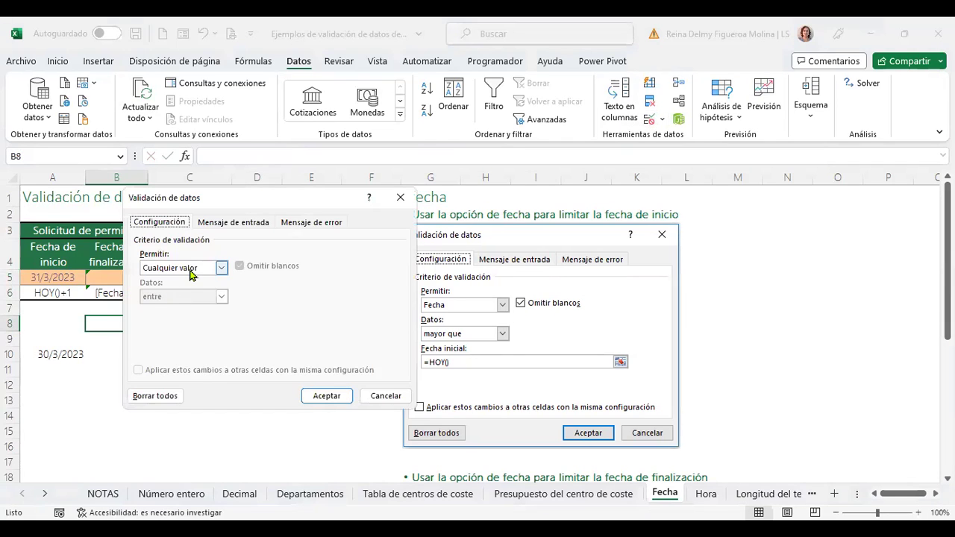
left_click(190, 272)
left_click(182, 317)
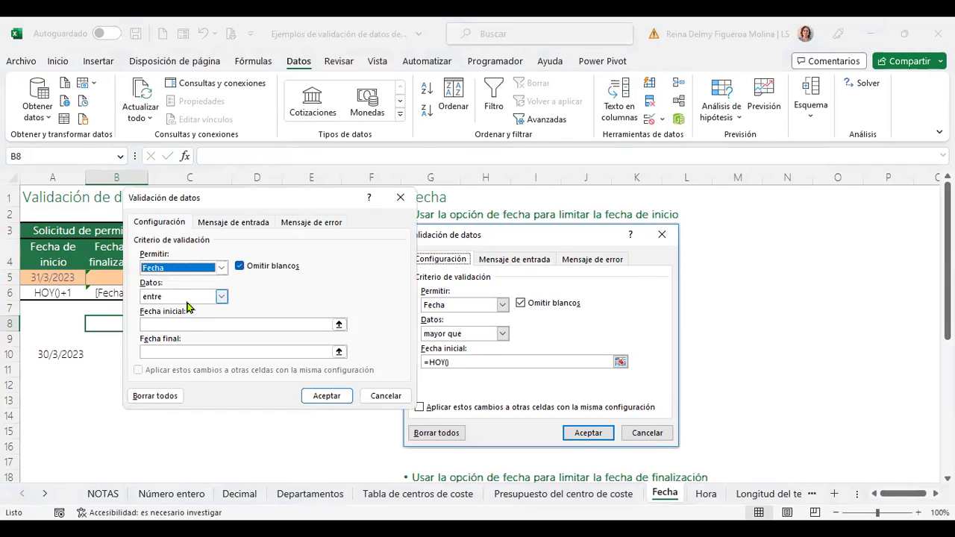
left_click(191, 299)
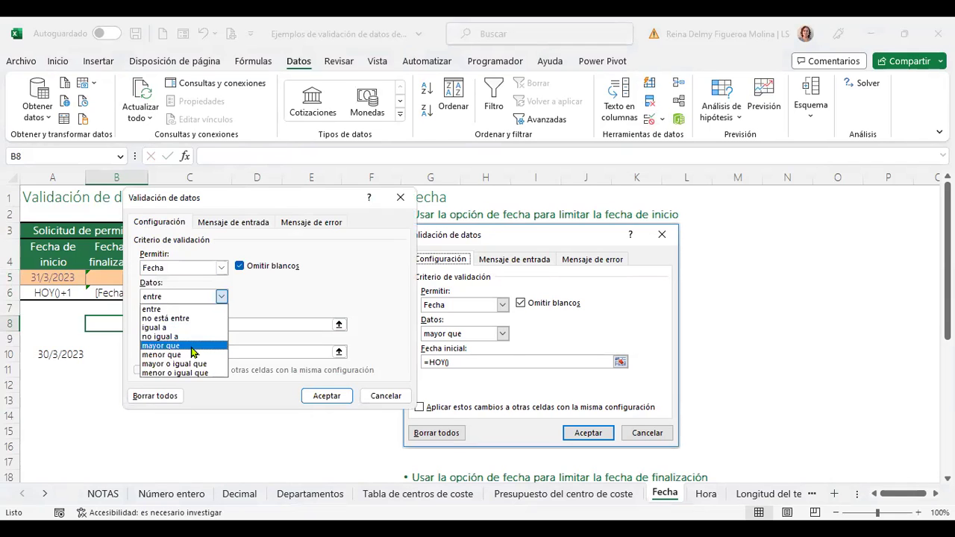
left_click(188, 346)
type("=")
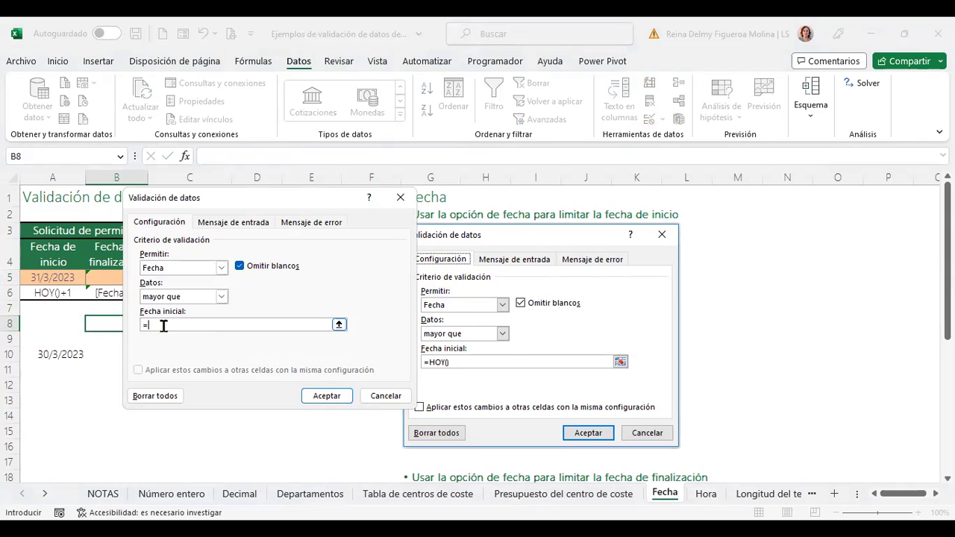
left_click(48, 275)
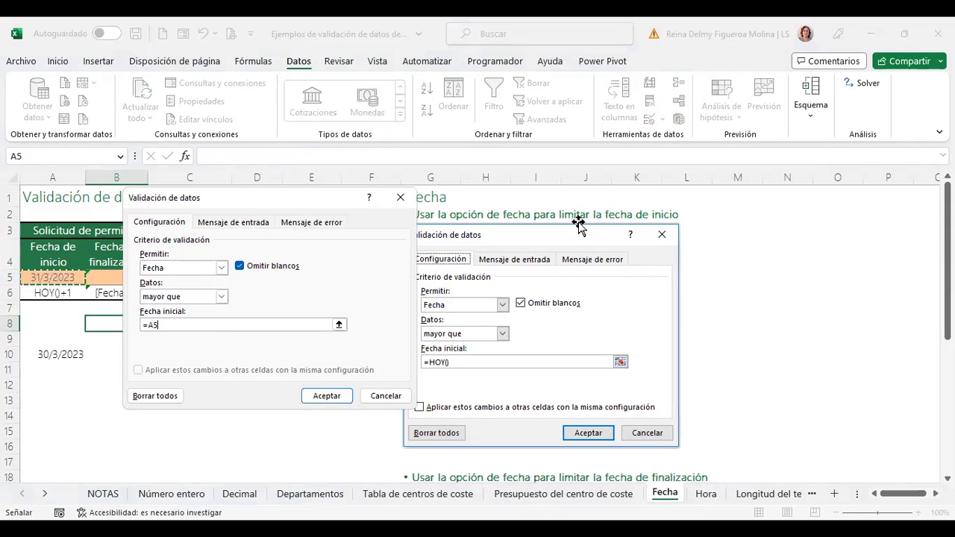
left_click(326, 396)
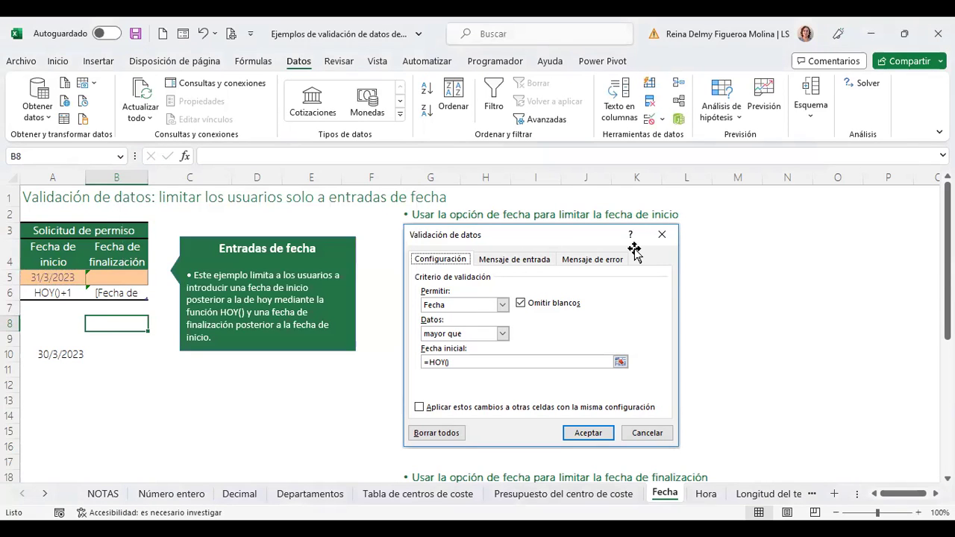
Enter 1/4/2023 in B8, which the new rule accepts.
type("1/4/2023")
key("Return")
key("Up")
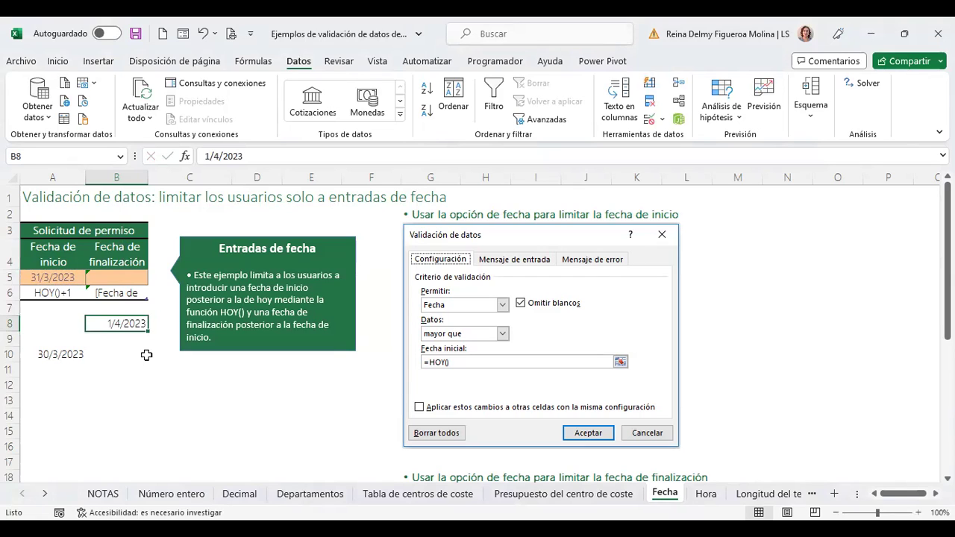
left_click(123, 276)
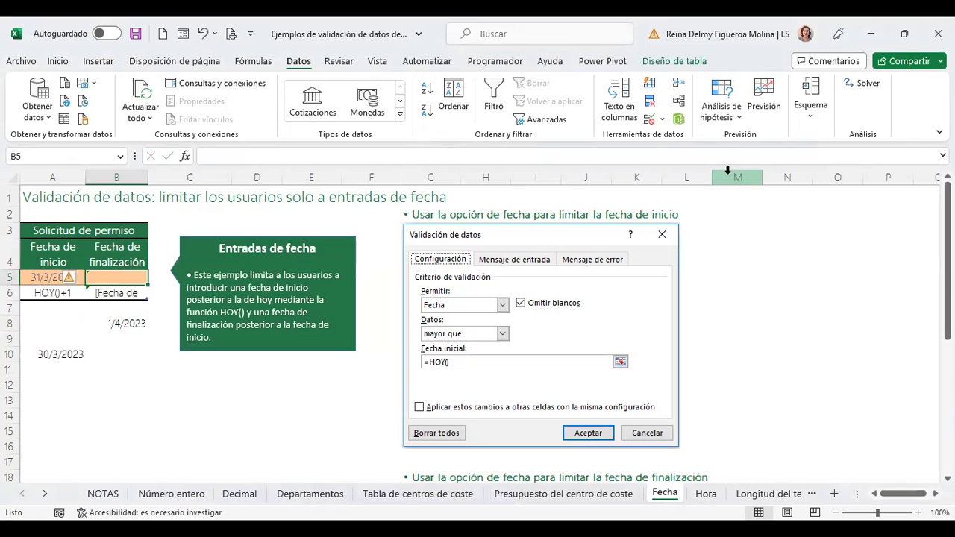
Review B5's validation rule unchanged, then compare cells B8, B5 and B6.
left_click(653, 122)
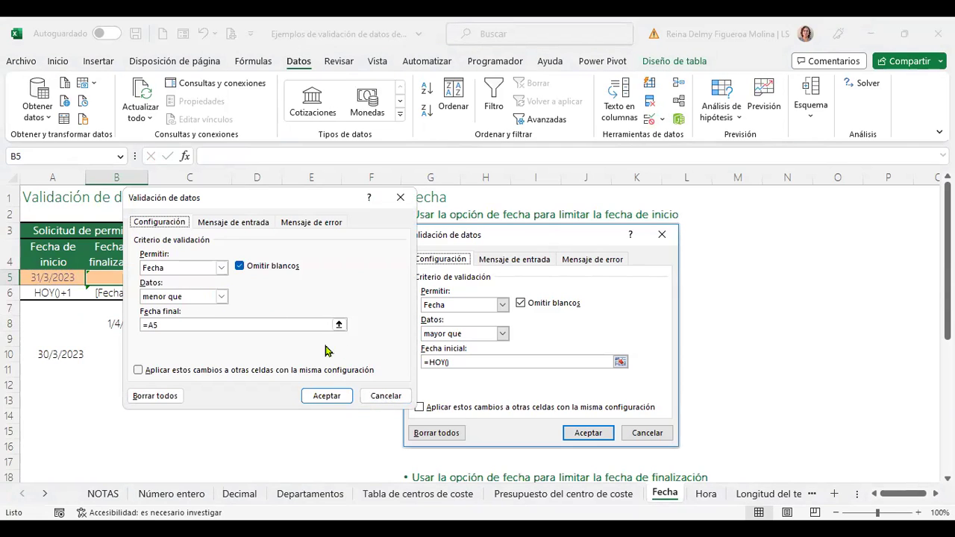
left_click(383, 397)
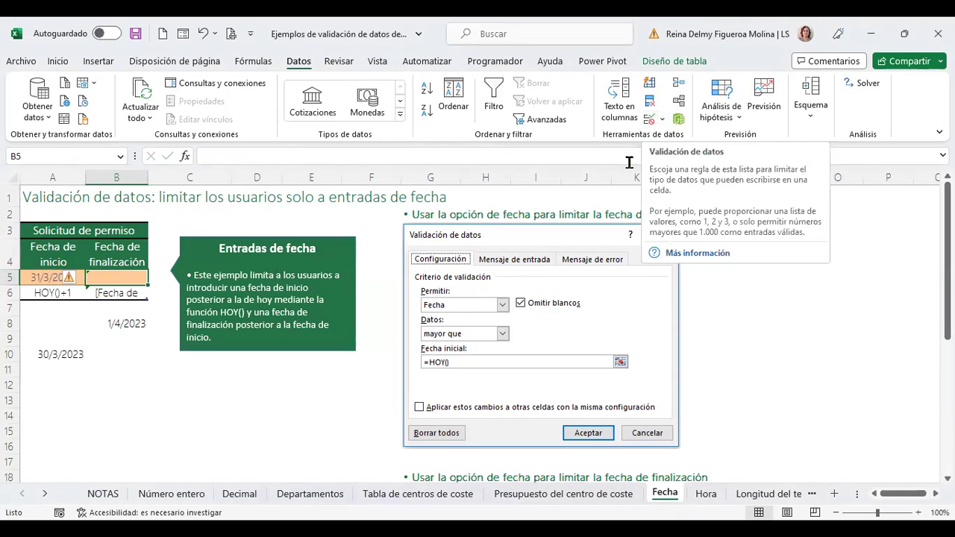
left_click(127, 325)
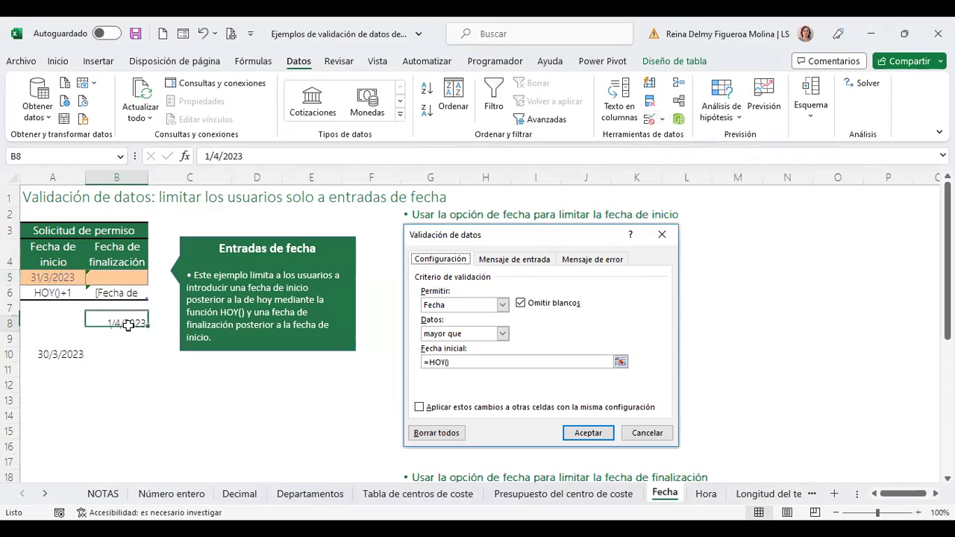
left_click(126, 277)
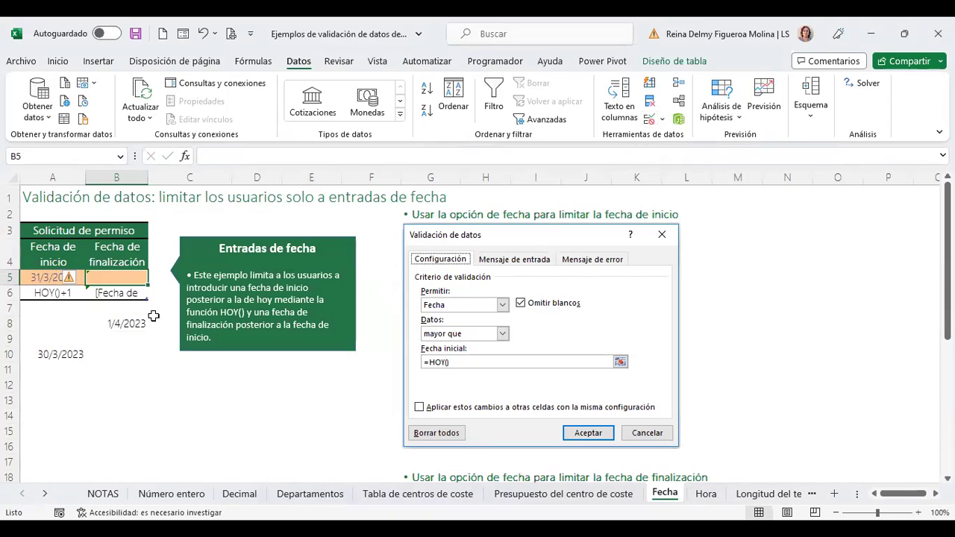
left_click(127, 323)
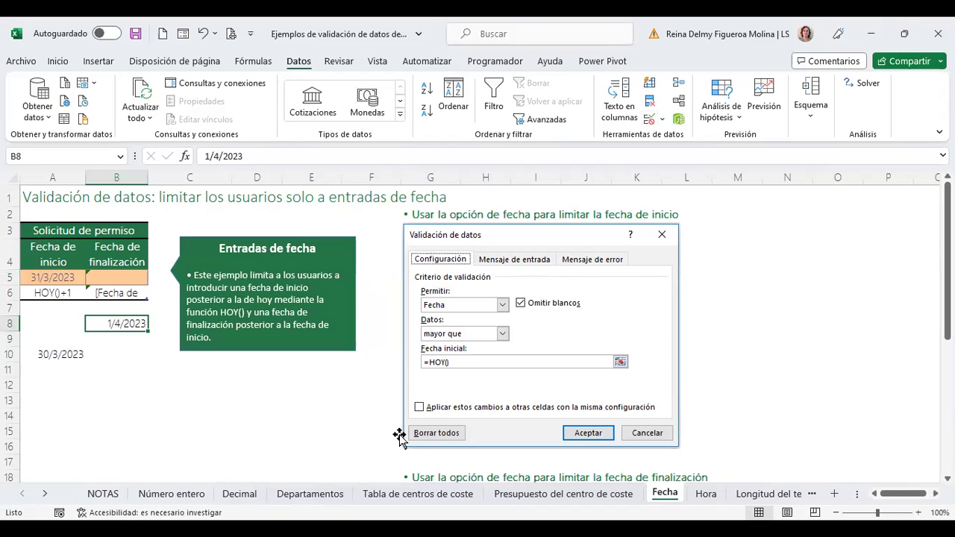
left_click(112, 293)
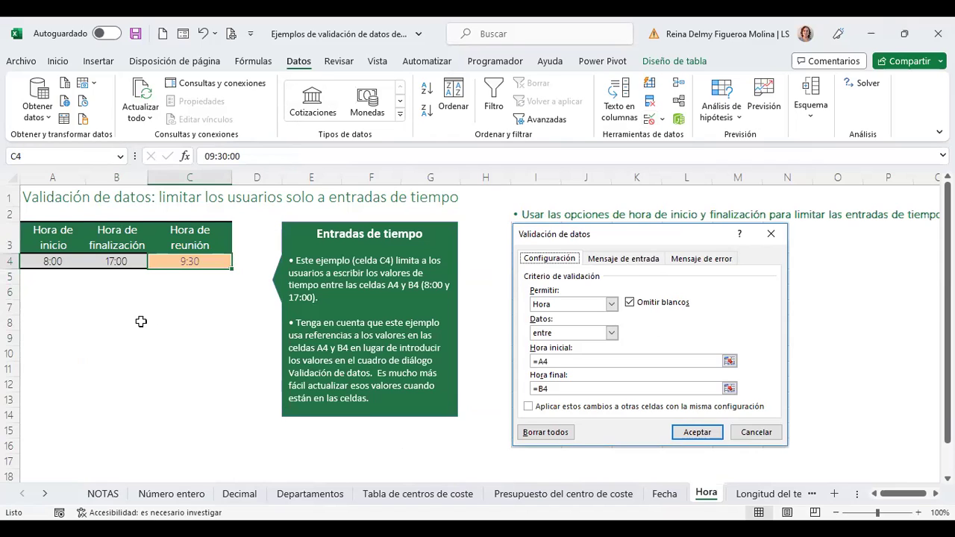
left_click(208, 291)
left_click(201, 257)
type("7:00")
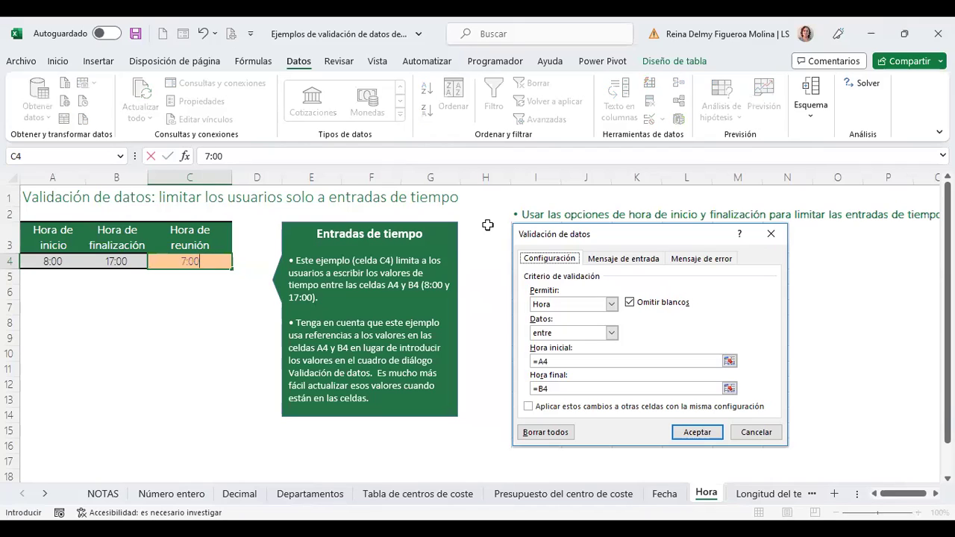
key("Return")
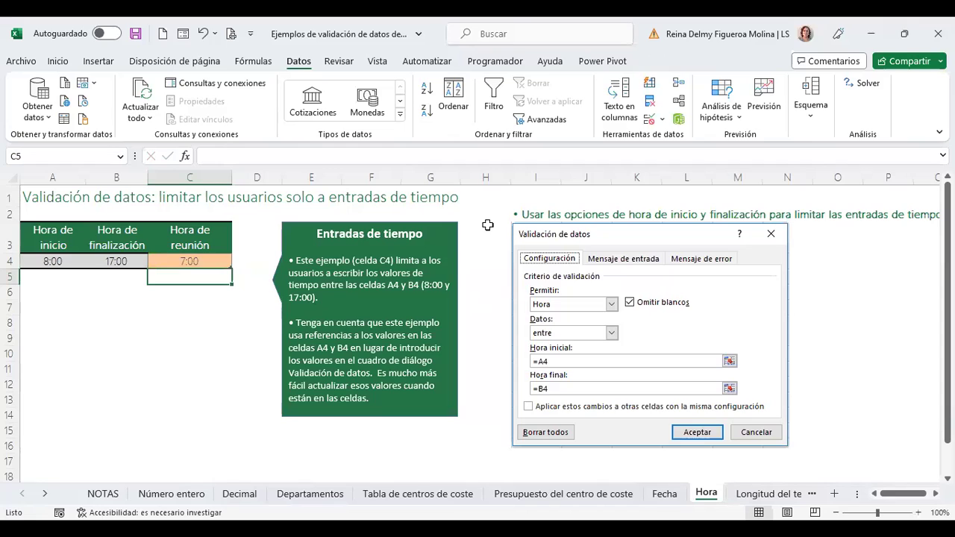
key("Up")
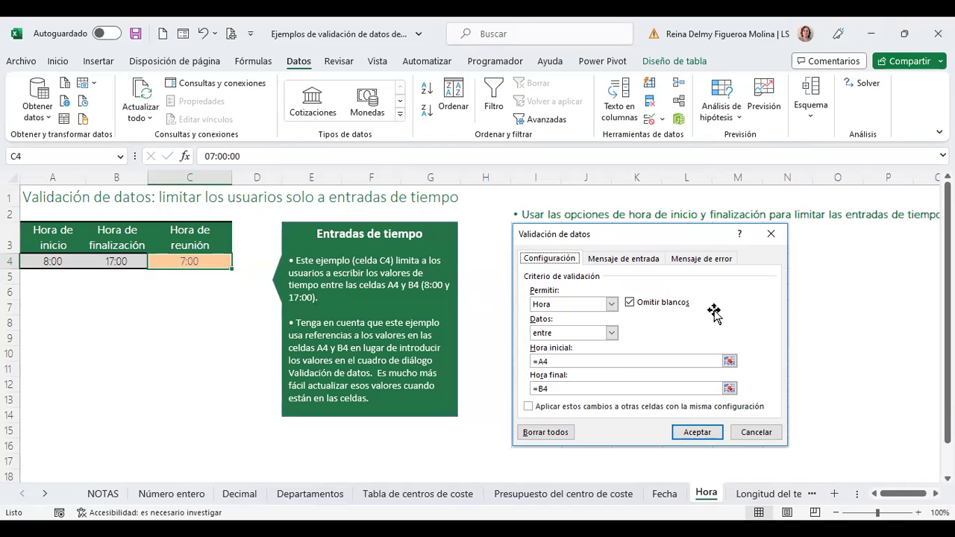
Give C4 a Hora validation allowing times between =A4 and =B4.
left_click(648, 118)
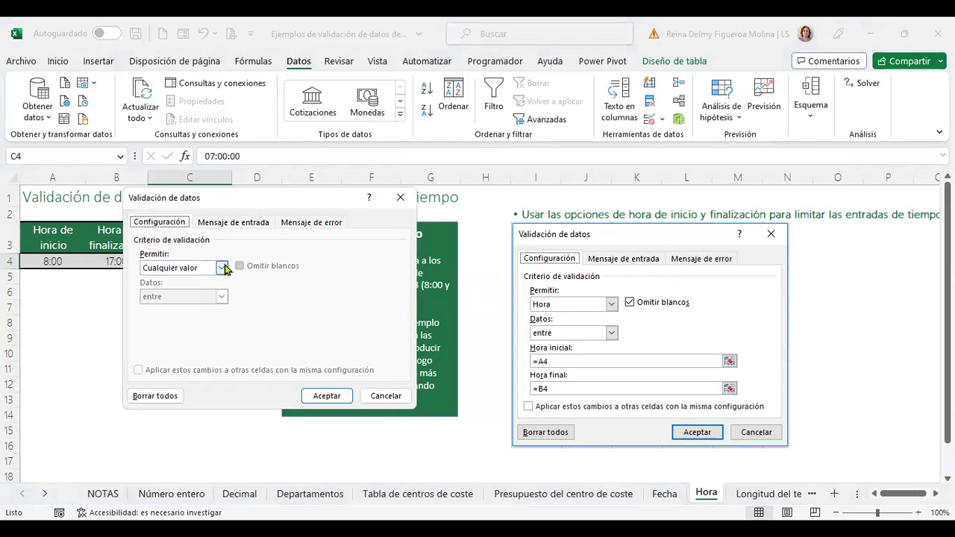
left_click(221, 268)
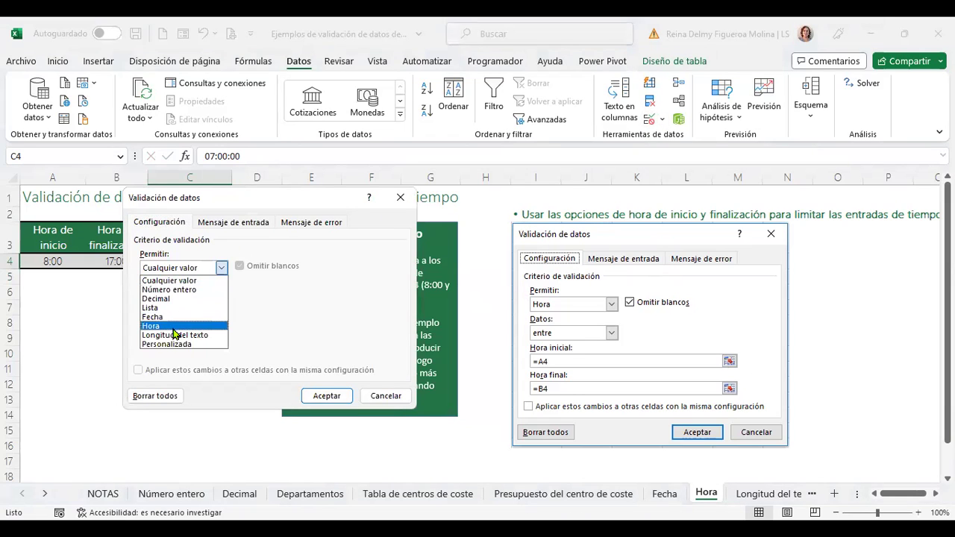
left_click(167, 321)
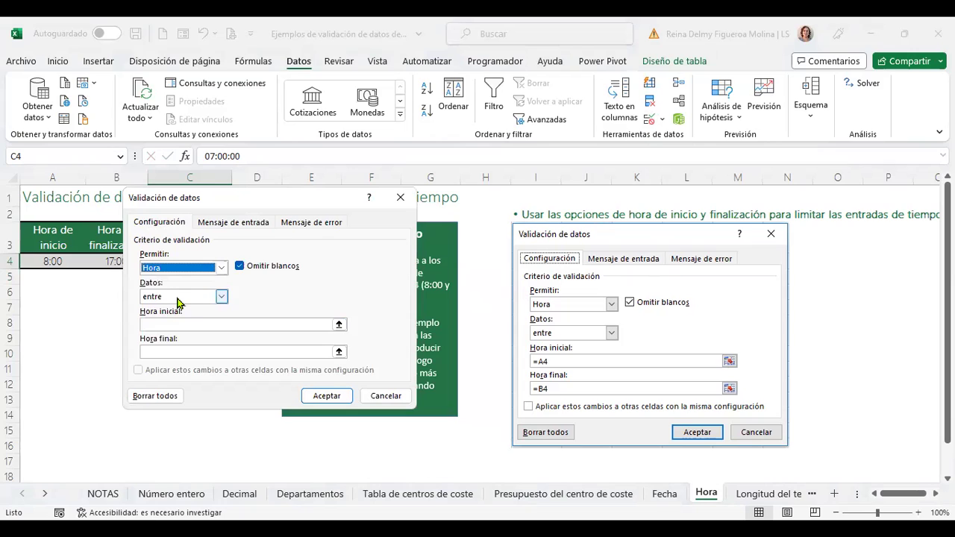
left_click(182, 322)
type("=")
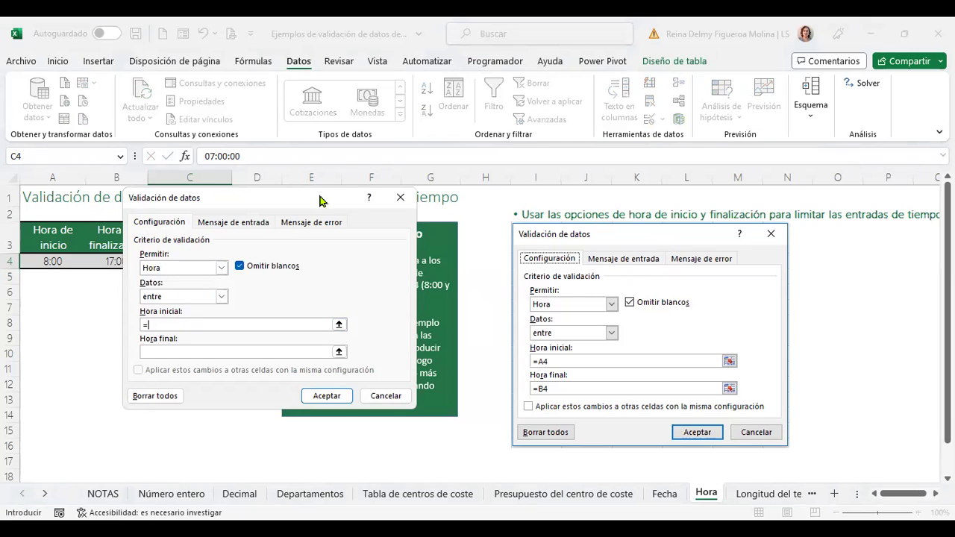
left_click_drag(371, 194, 422, 185)
left_click(53, 263)
left_click(261, 342)
type("=")
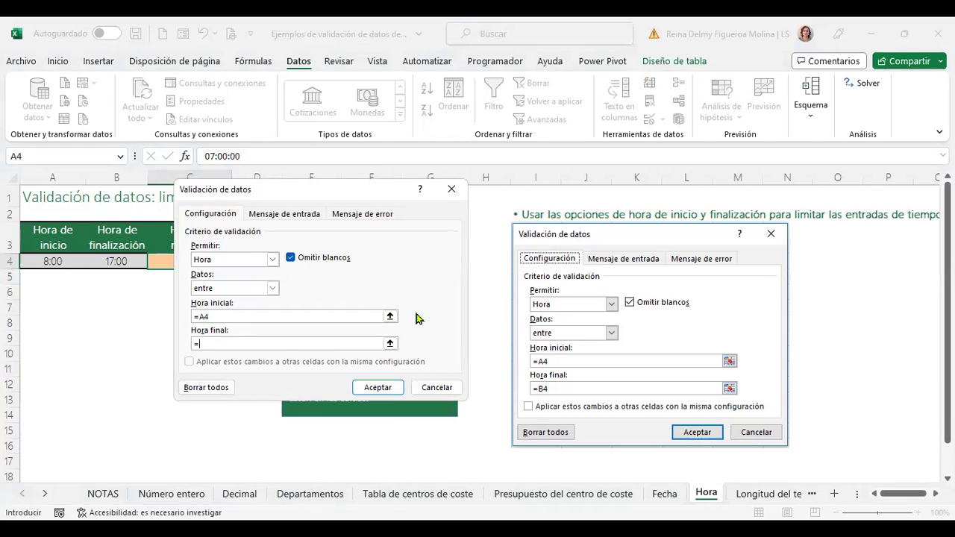
left_click(119, 261)
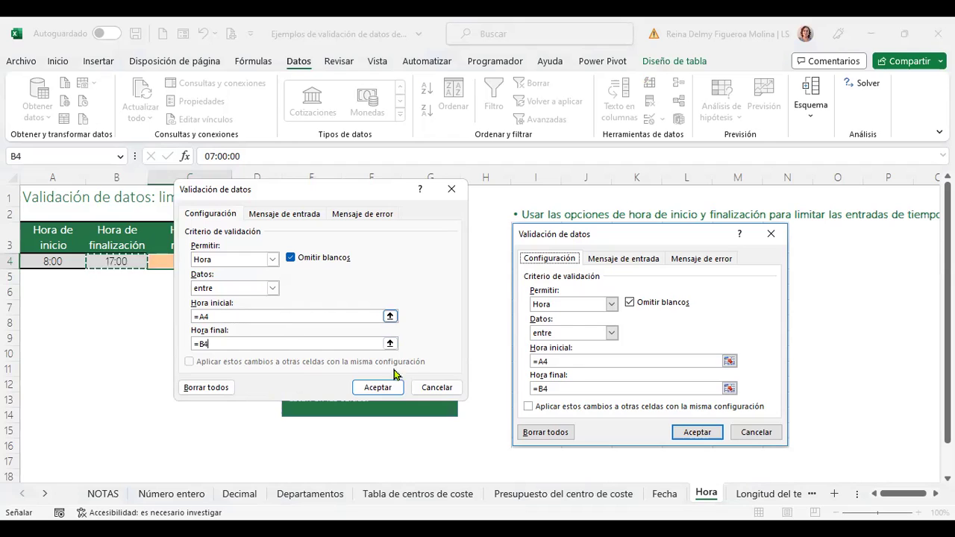
left_click(377, 388)
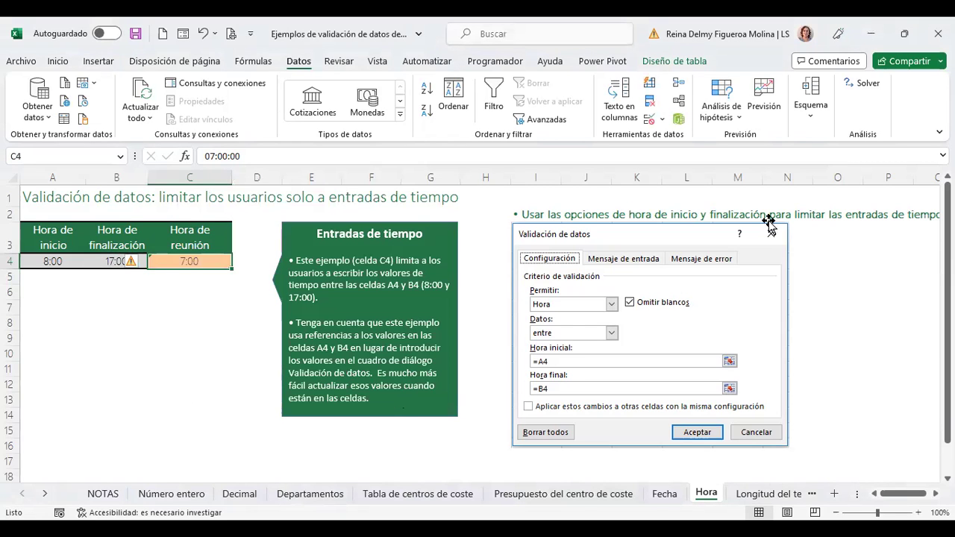
Test C4: 18:00 is rejected, then 9:00 is accepted as the meeting time.
type("18:00")
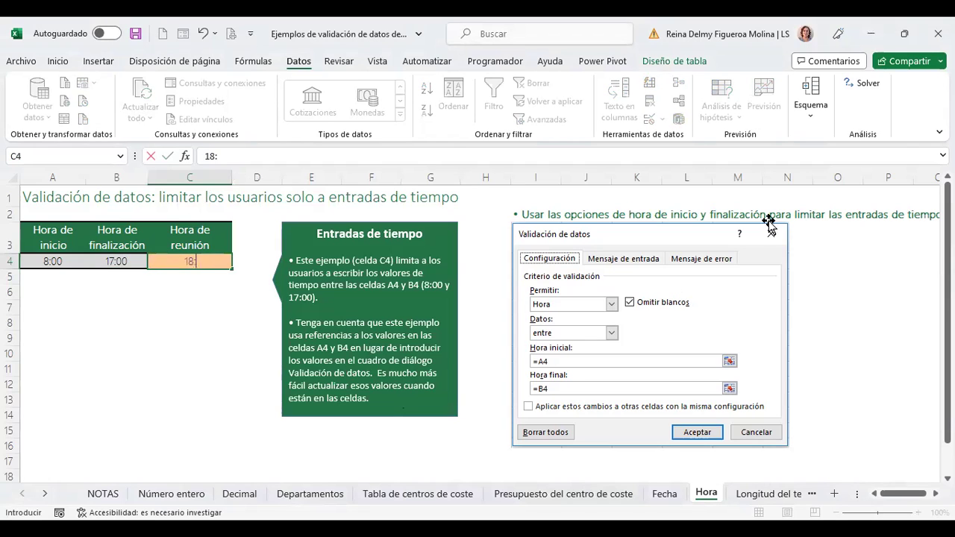
key("Return")
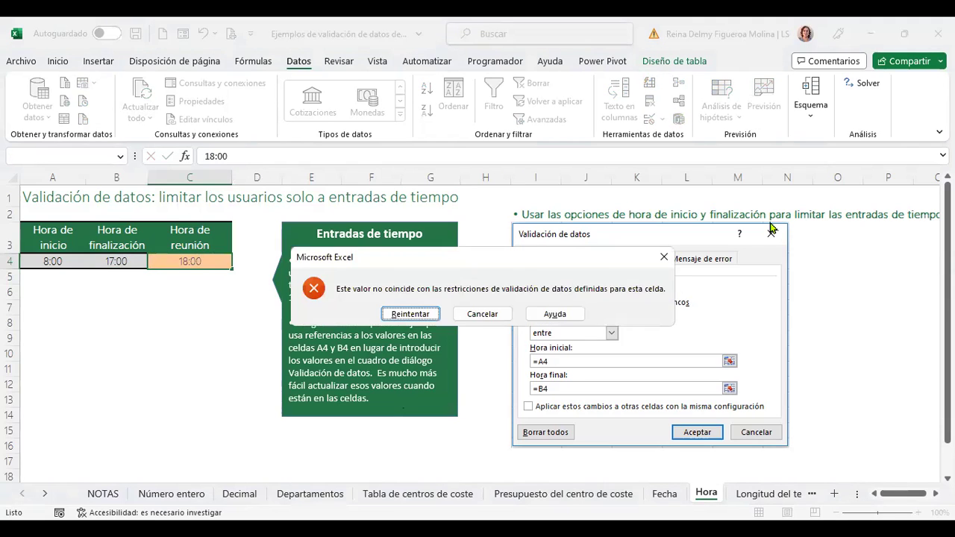
key("Return")
type("9:00")
key("Return")
key("Up")
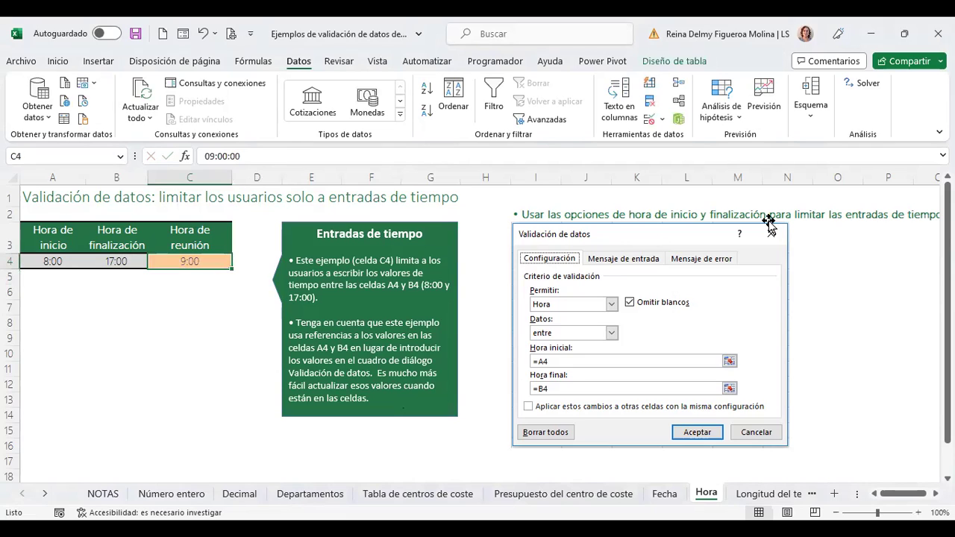
key("Left")
key("Left")
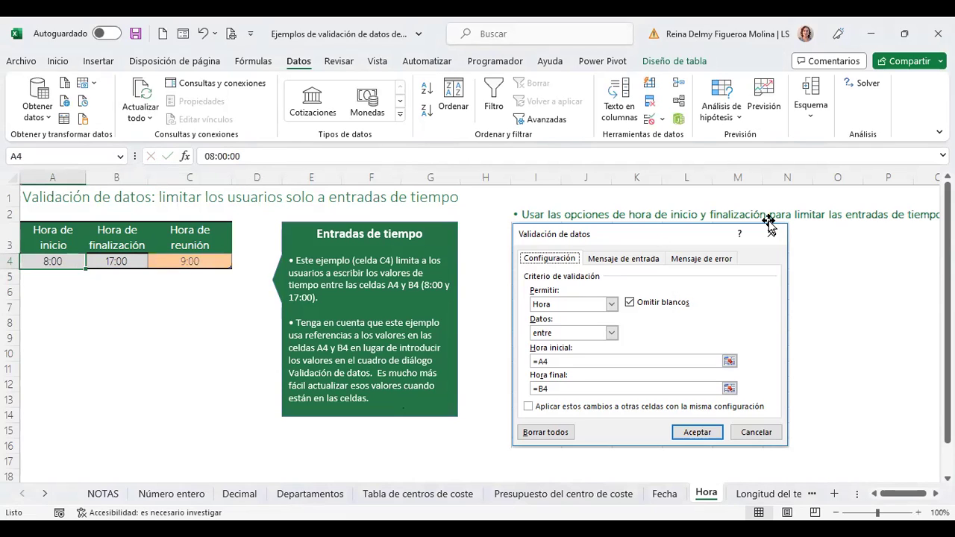
Set start time A4 to 7:00, accept 7:30 in C4, and see 6:30 rejected.
type("7:00")
key("Tab")
key("Tab")
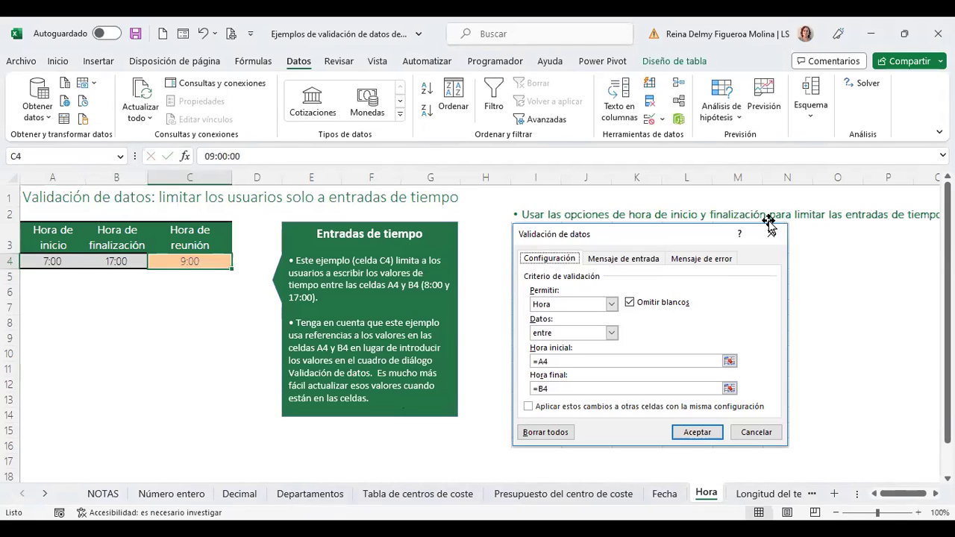
type("7:")
type("30")
key("Return")
key("Up")
key("shift+space")
type("6:30")
key("Return")
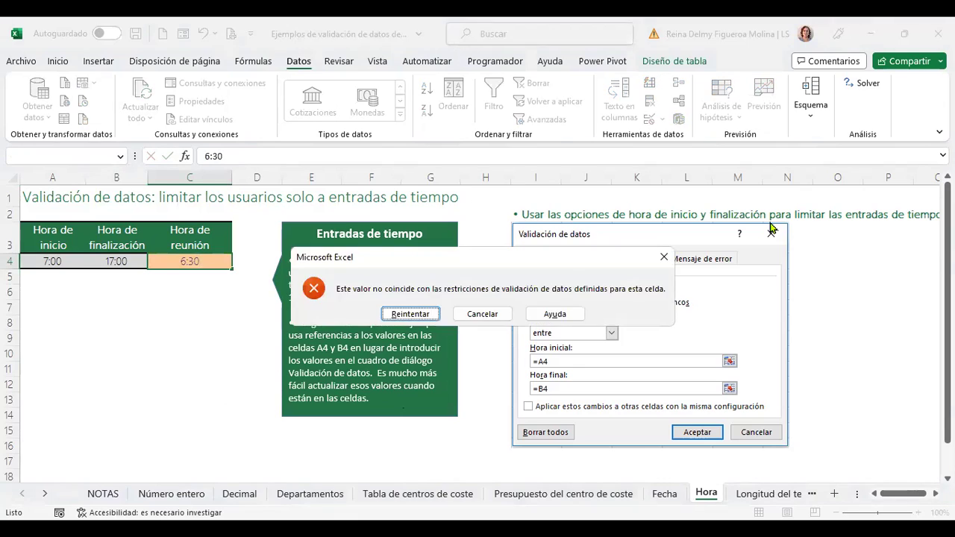
key("Escape")
key("Left")
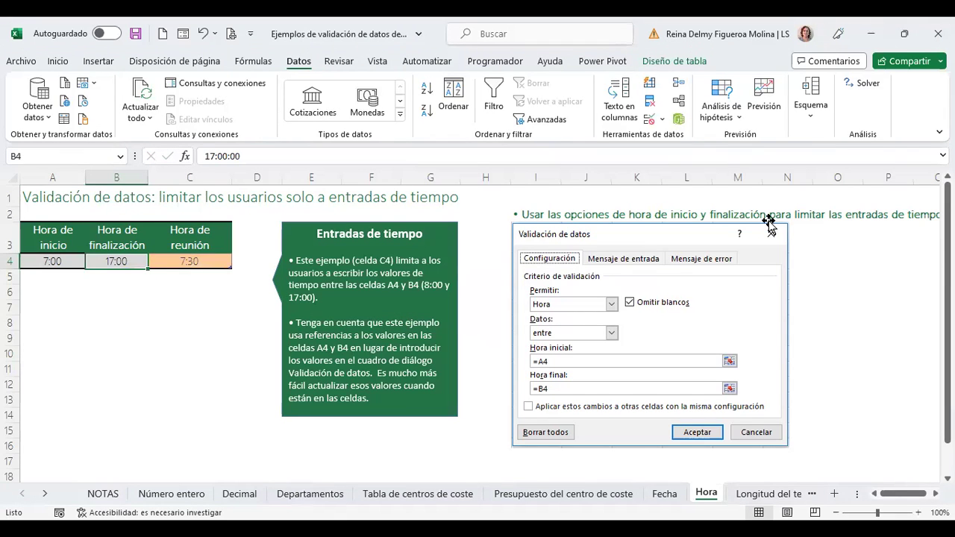
key("Right")
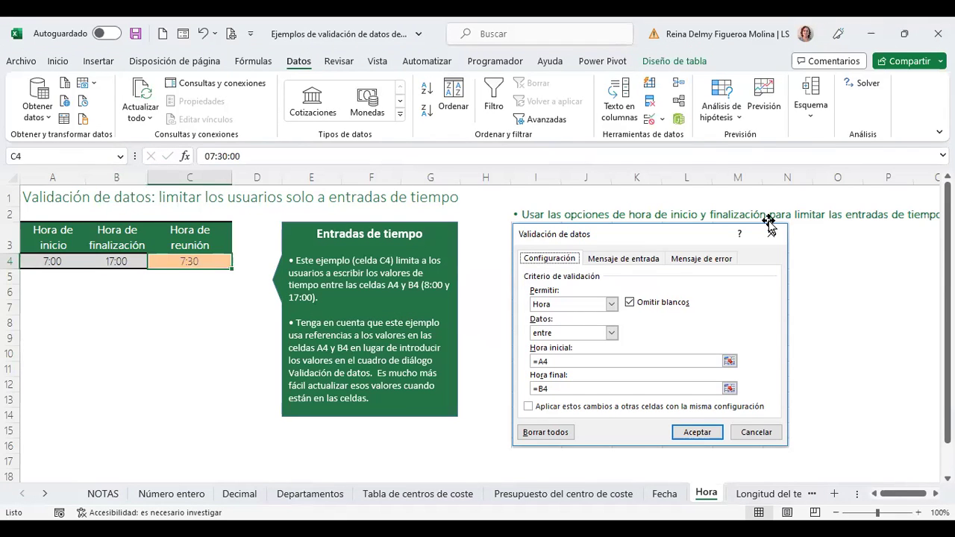
Enter 17:00 in C4, set end time B4 to 16:00, then see a retyped 17:00 rejected.
type("17:00")
key("Return")
key("Up")
key("Left")
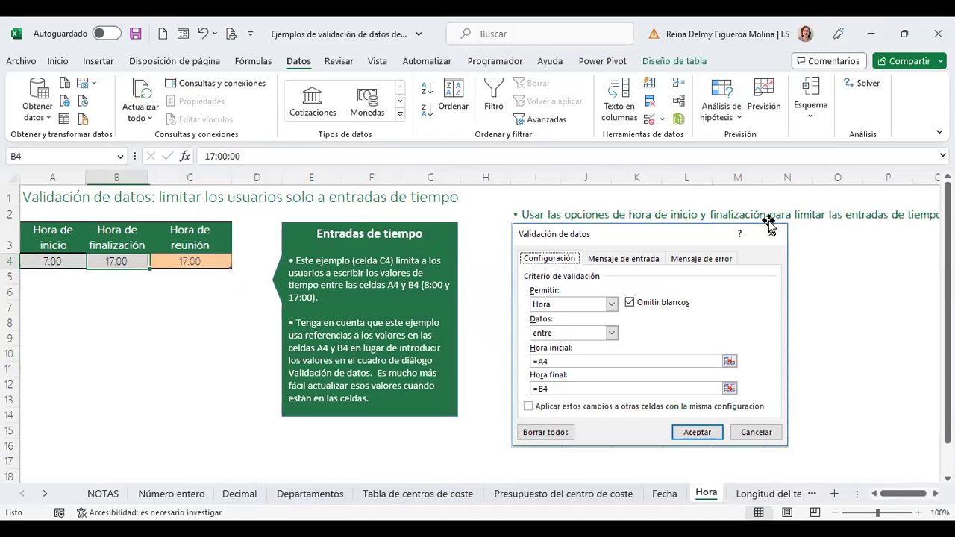
type("16:00")
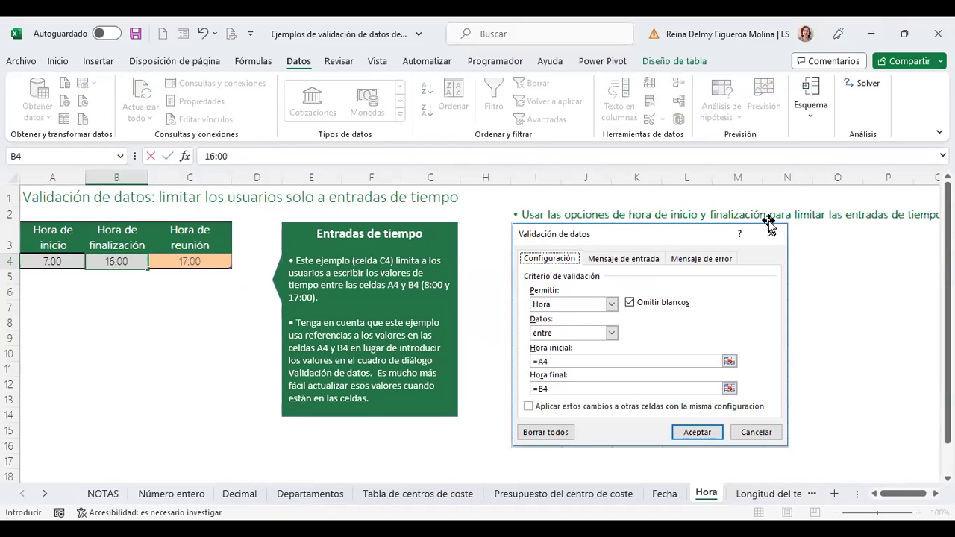
key("Return")
key("Up")
key("Right")
type("1")
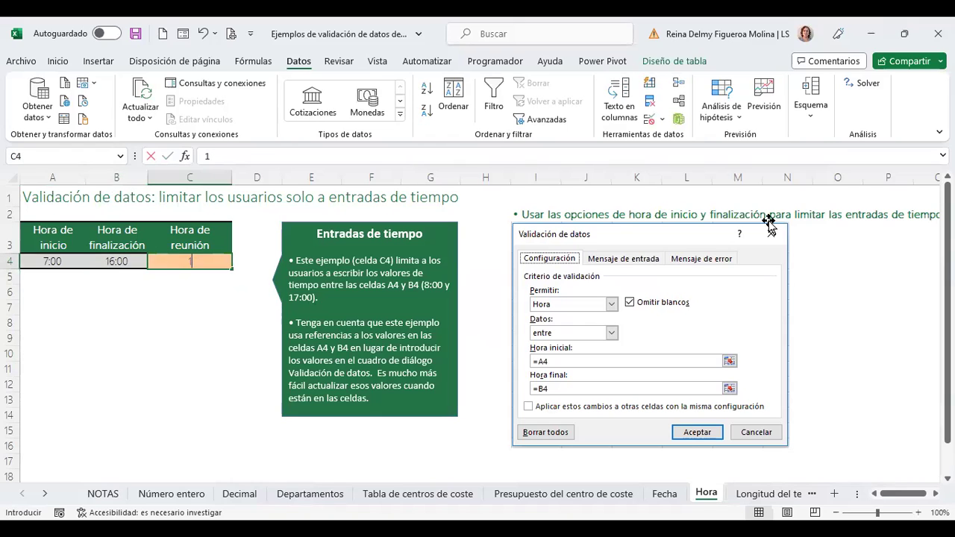
type("7:00")
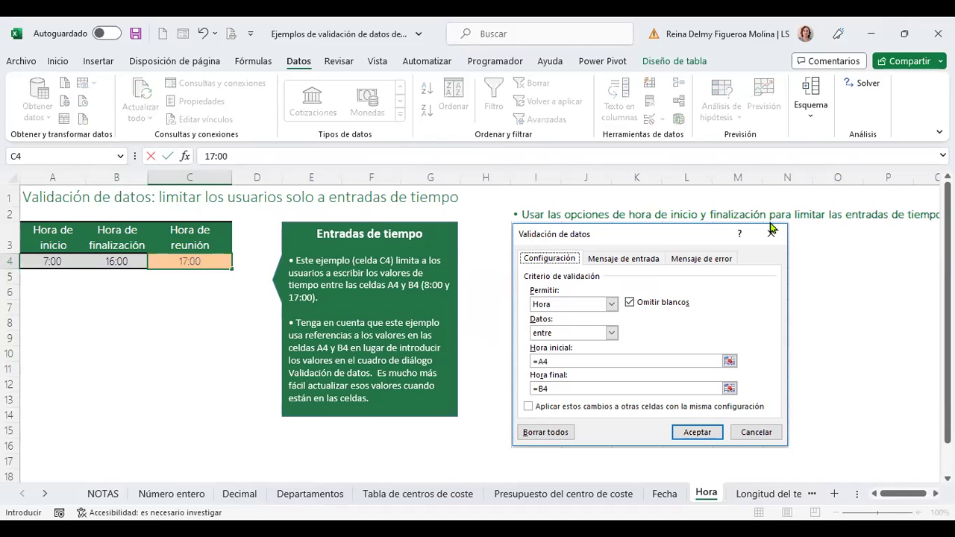
key("Return")
key("Escape")
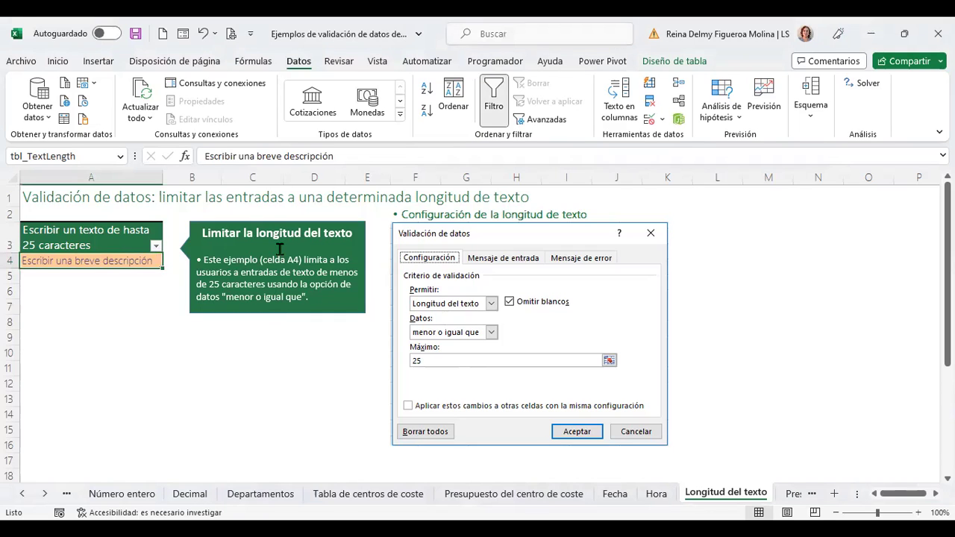
Enter a person's name in A4 of the Longitud del texto sheet and reselect A4.
type("Xenia Sosa")
key("Return")
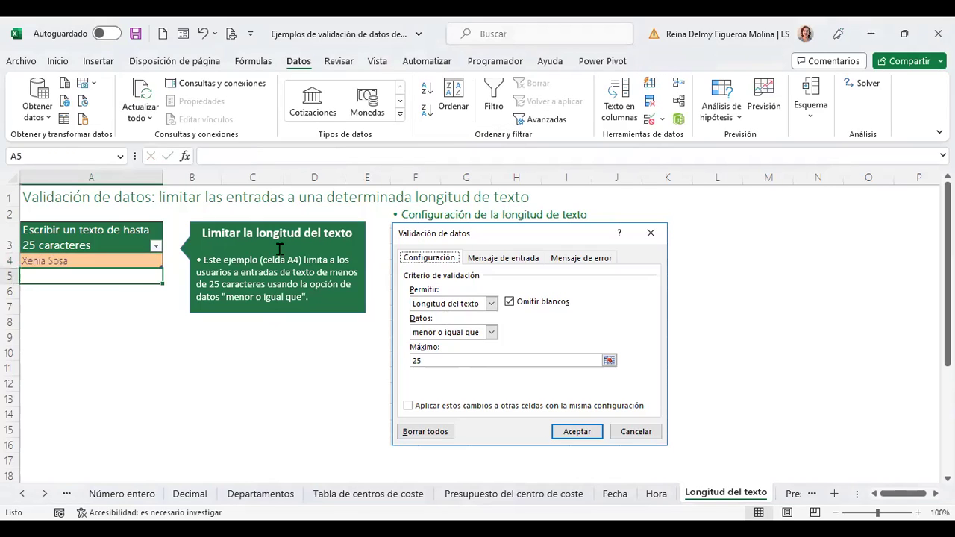
key("Up")
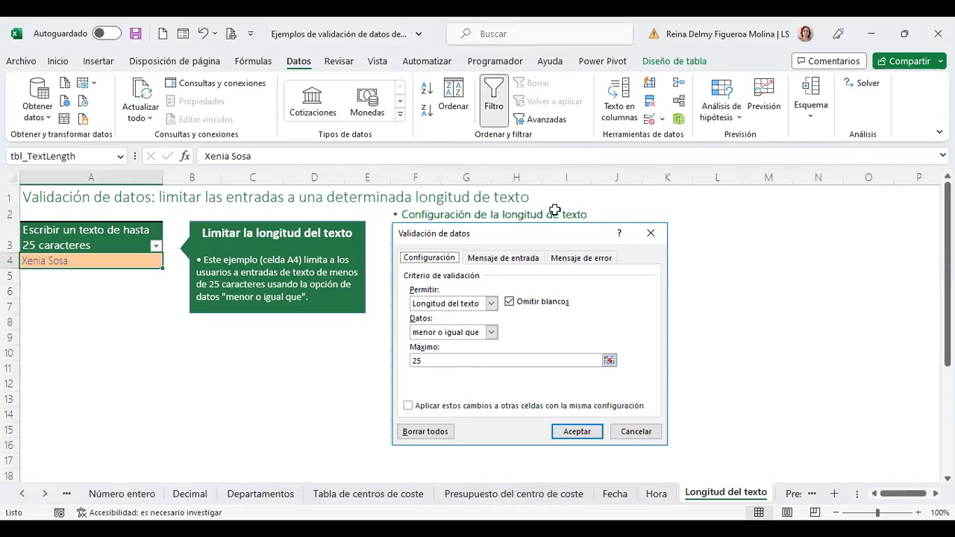
Apply a text-length validation to A4 requiring a minimum of 9 characters.
left_click(650, 123)
left_click(272, 260)
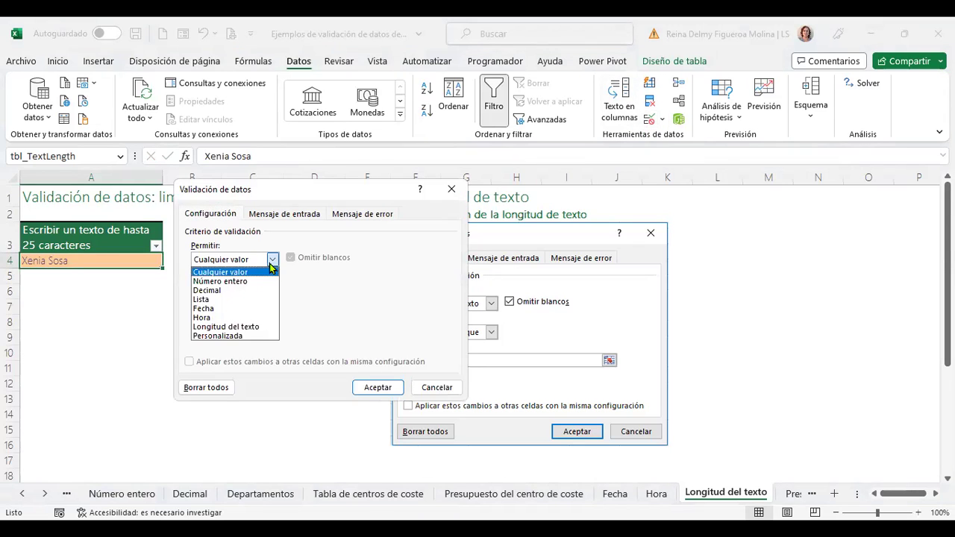
left_click(259, 329)
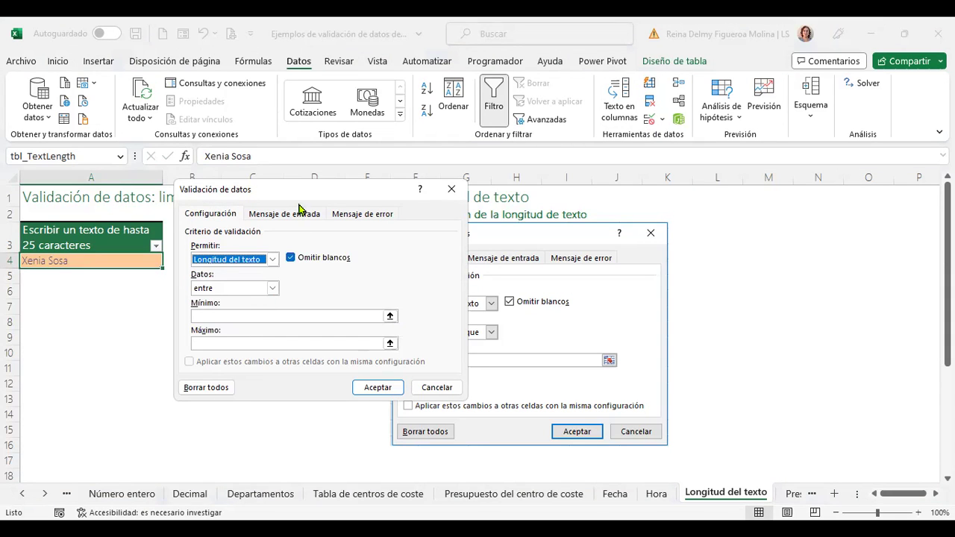
left_click_drag(226, 195, 141, 195)
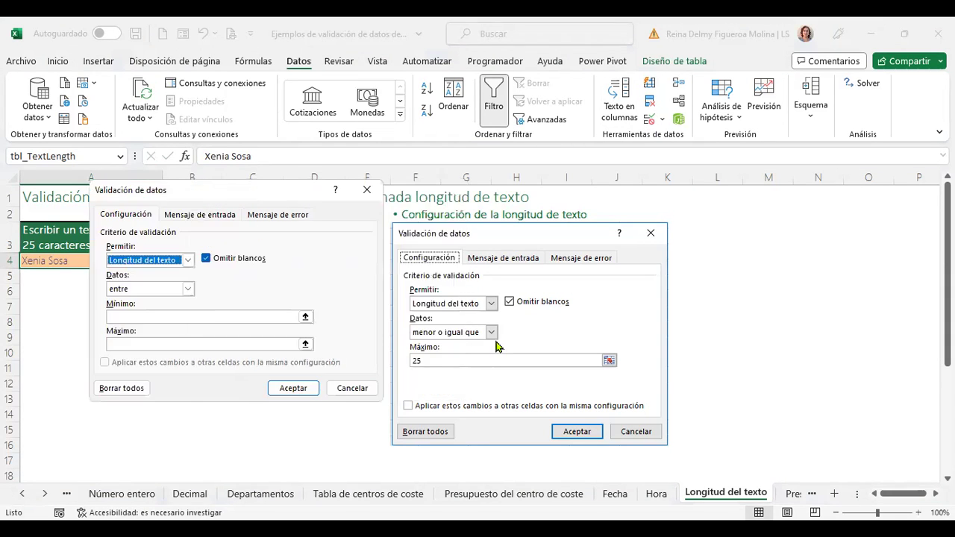
left_click(187, 291)
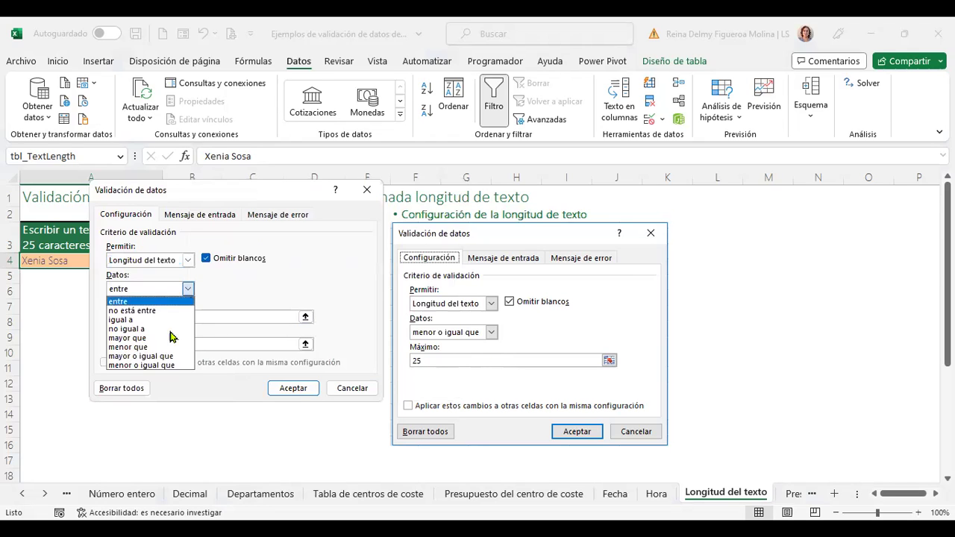
left_click(177, 358)
left_click(220, 318)
type("9")
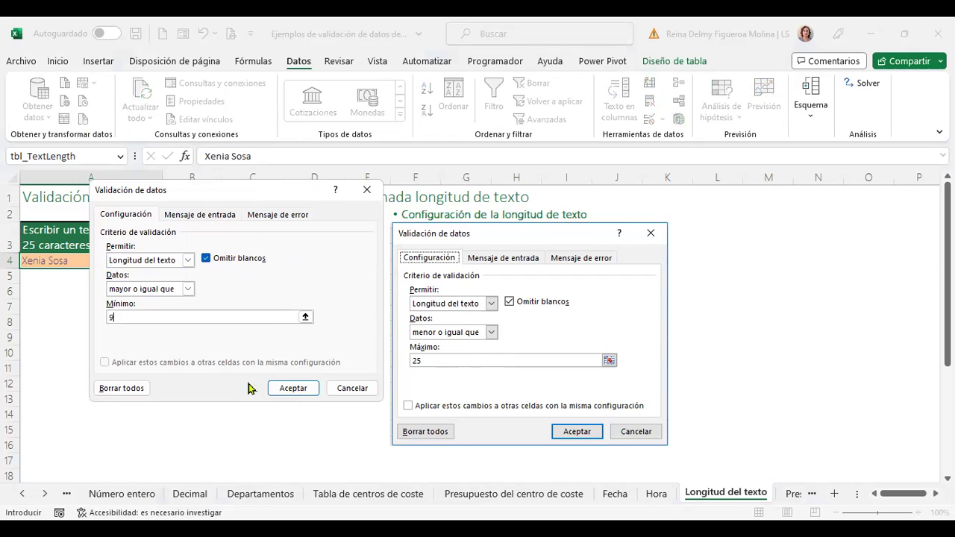
left_click(313, 389)
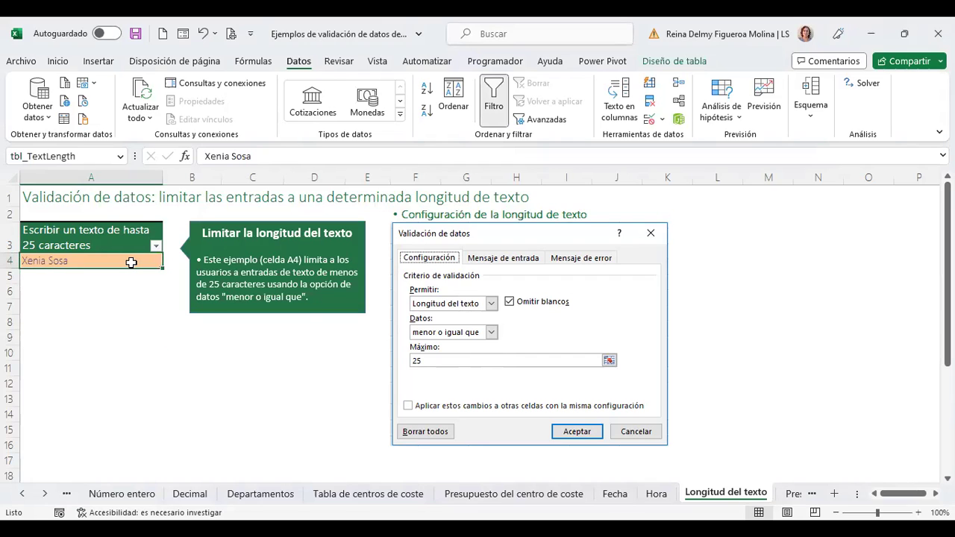
Re-enter the name in A4, then change the length rule to 'menor o igual que' 9.
type("Xenia Sos")
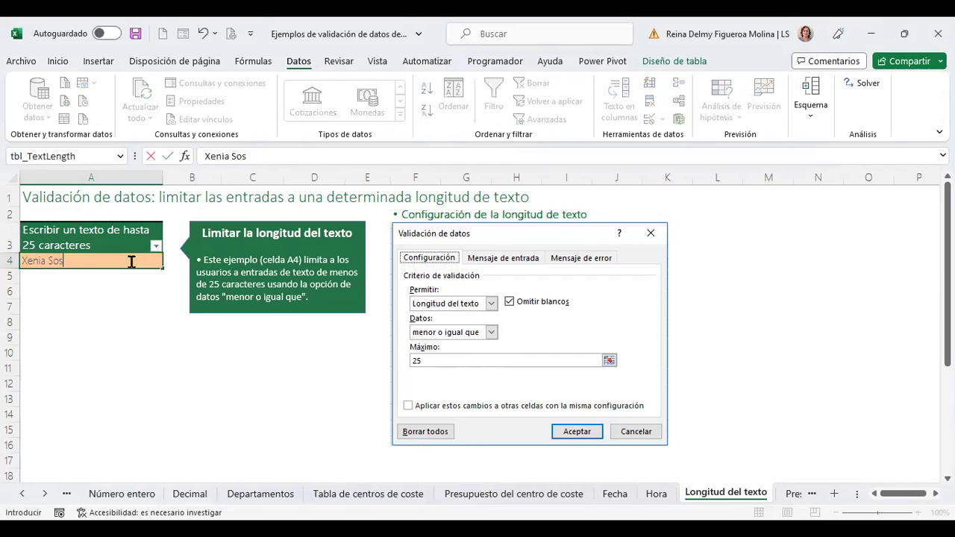
type("a")
key("Return")
left_click(131, 262)
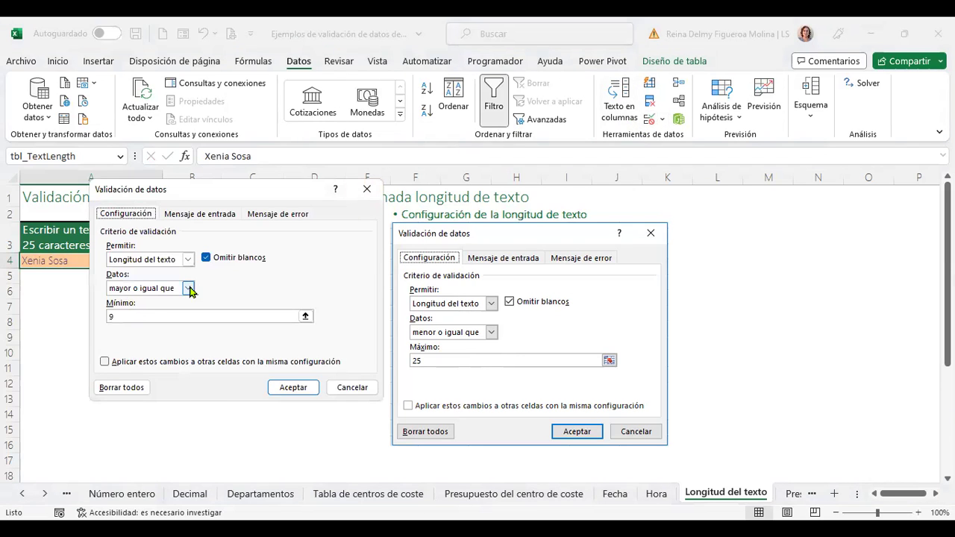
left_click(189, 289)
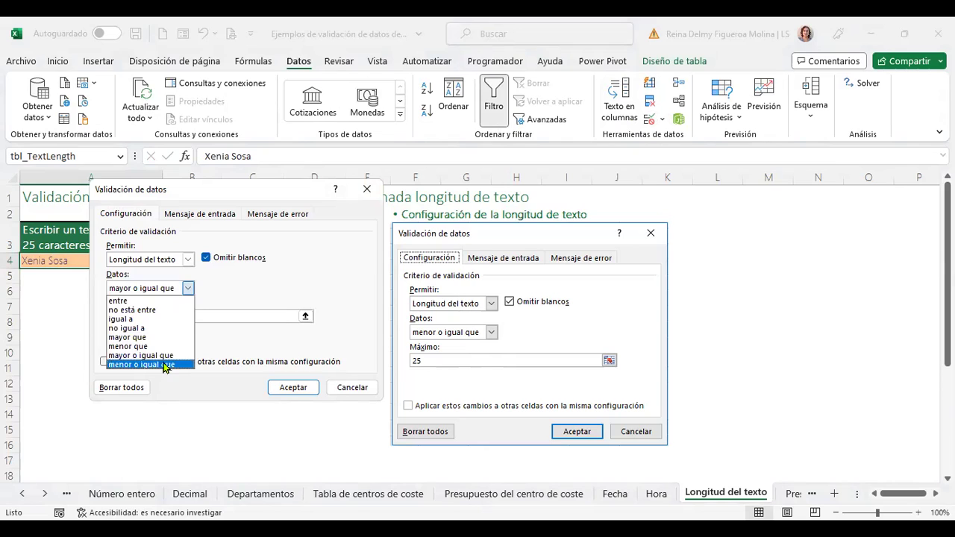
left_click(165, 365)
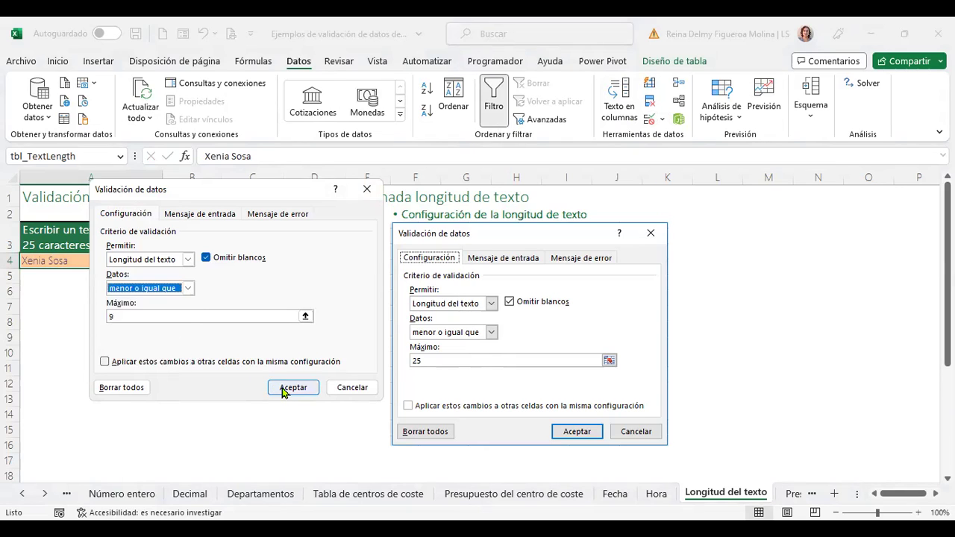
left_click(284, 390)
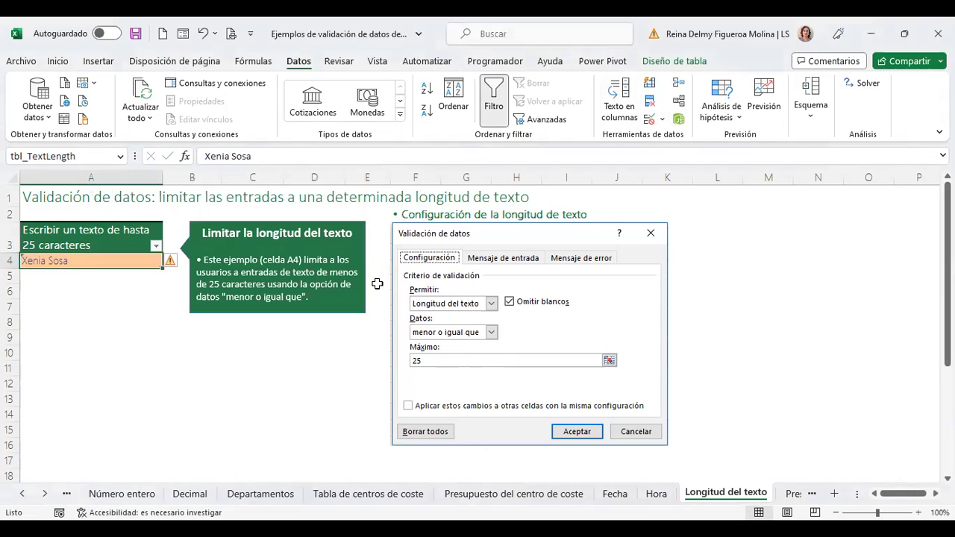
type("Xenia Sosa")
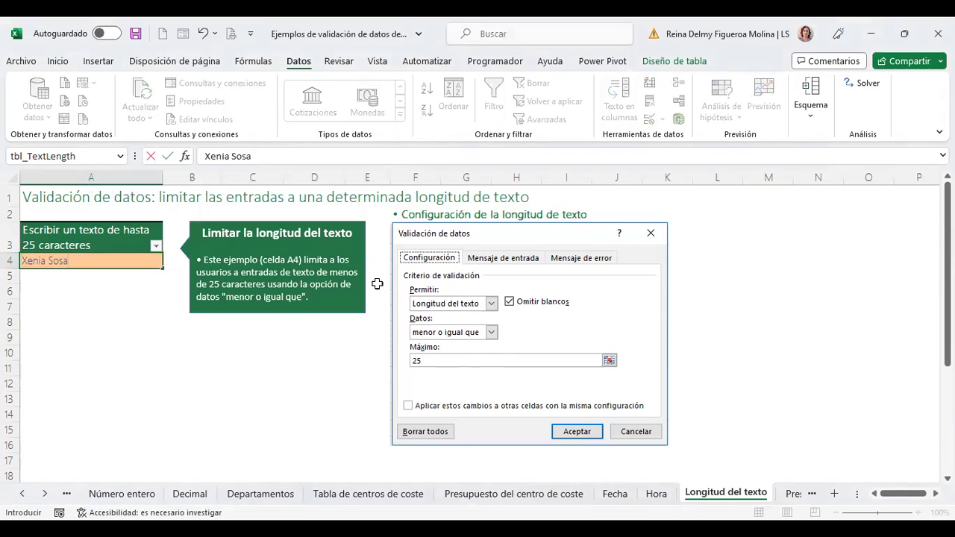
key("Return")
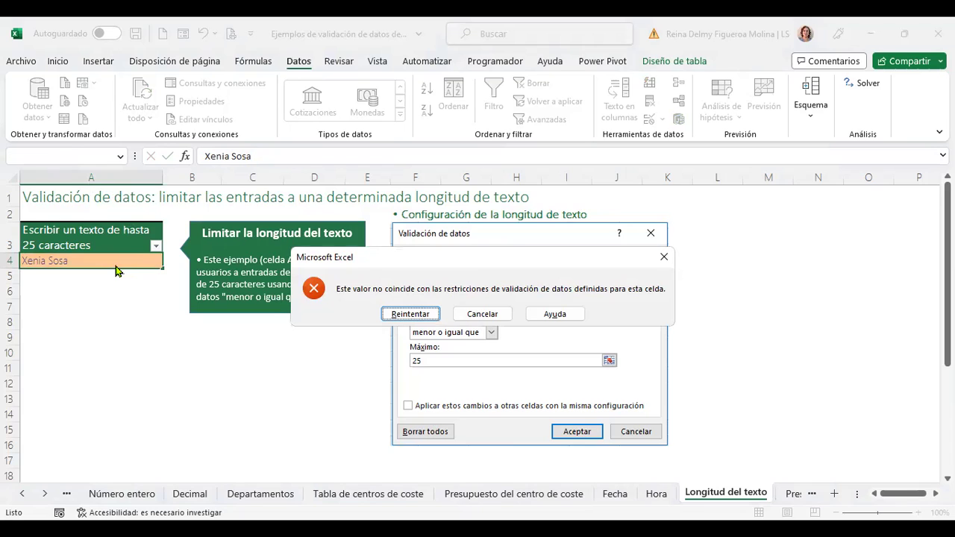
key("Return")
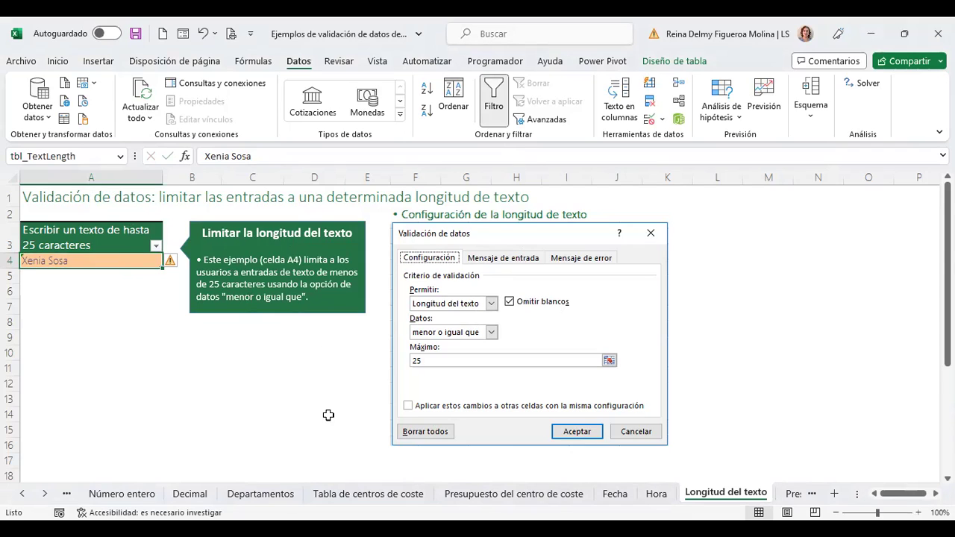
left_click(45, 494)
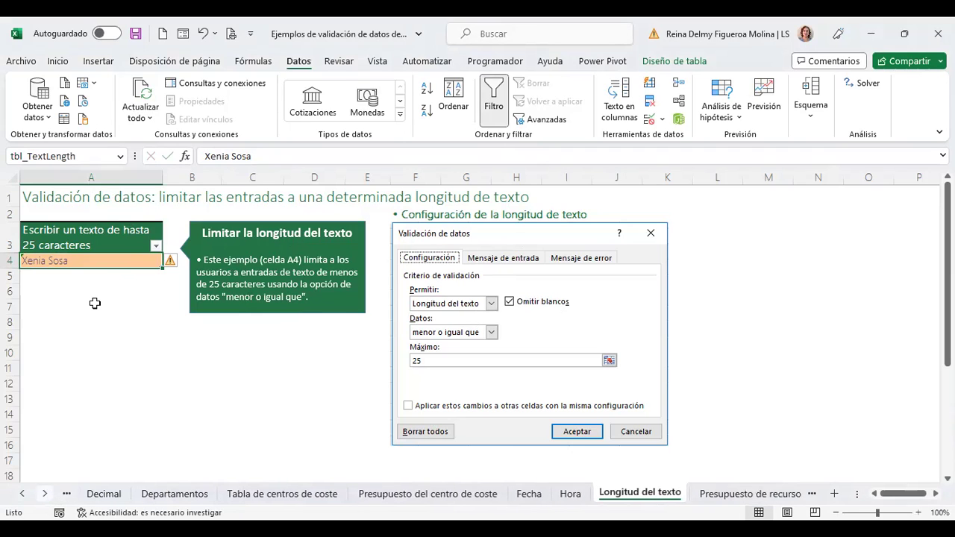
Go to the Presupuesto de recursos humanos sheet and check the E4 maximum against bonus cell D10.
key("ctrl+Page_Down")
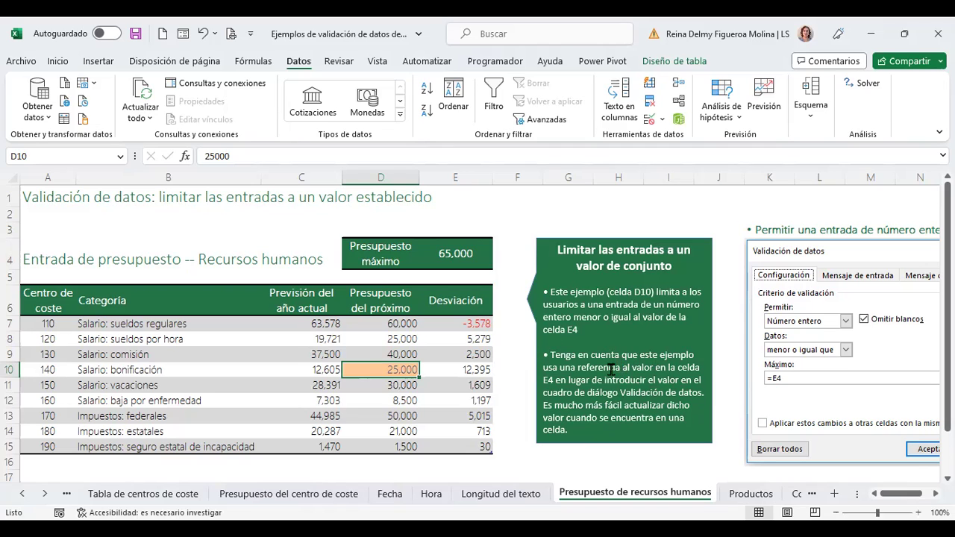
left_click(460, 254)
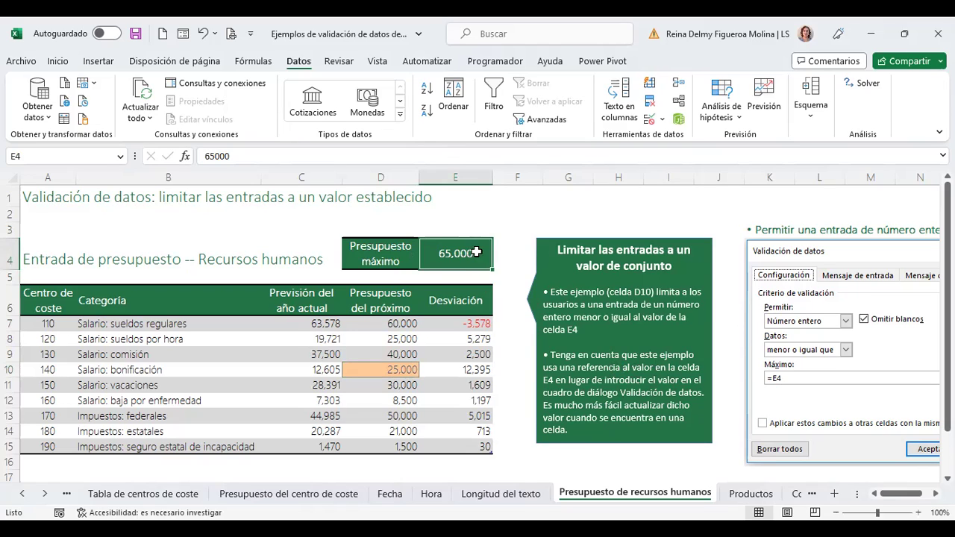
left_click(380, 371)
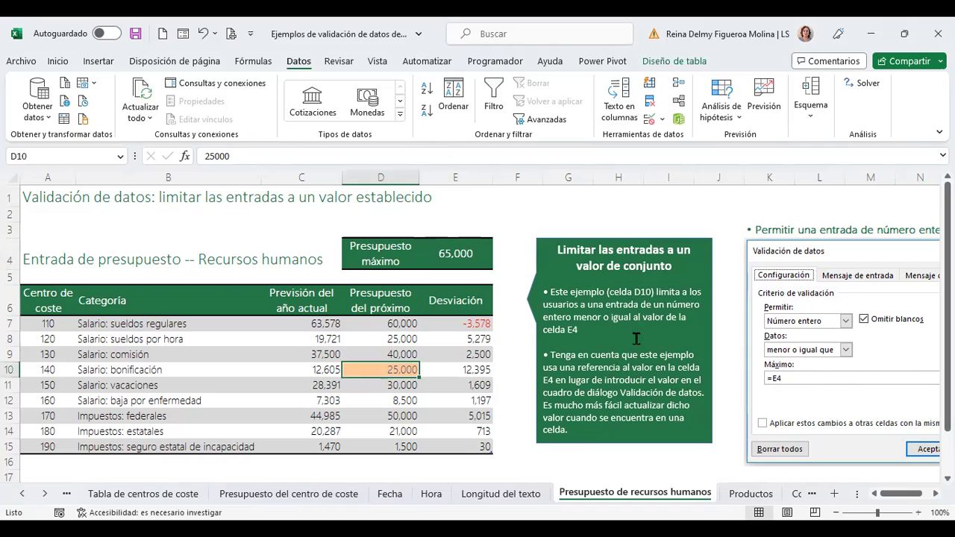
left_click(472, 251)
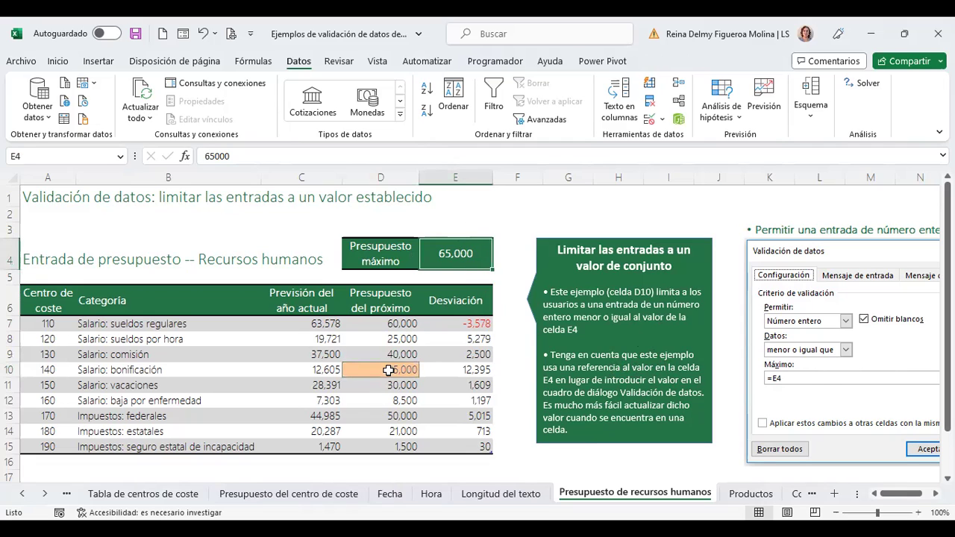
left_click(393, 368)
Enter 65,000 in D10, then change it to 66,000.
type("65,000")
key("Return")
key("Up")
type("66000")
key("Return")
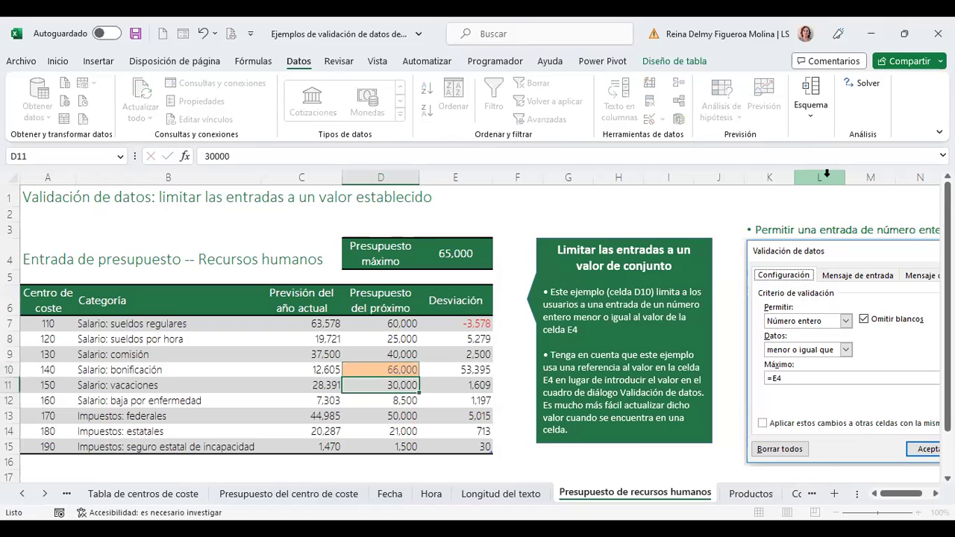
key("Up")
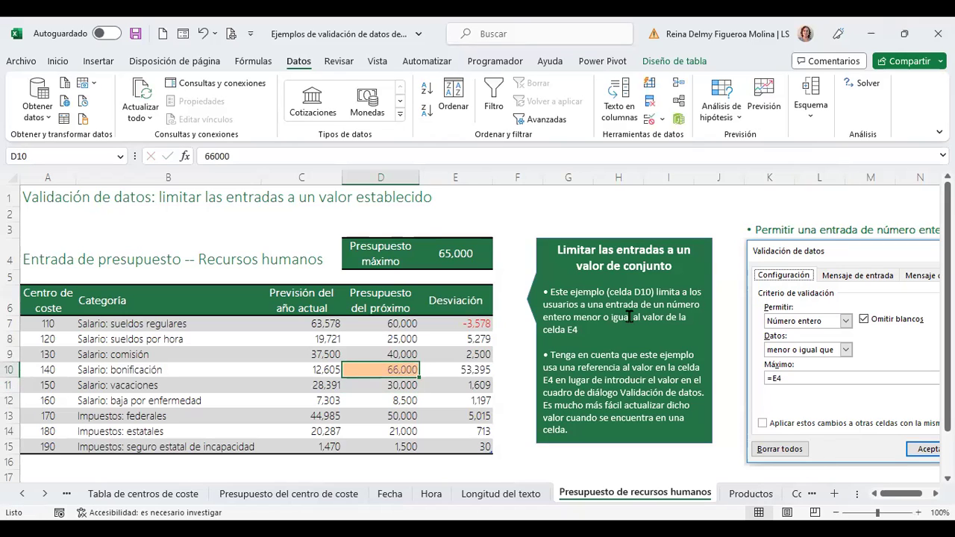
Give D10 a 'Número entero' validation, 'menor o igual que' =E4, then select E4.
left_click(648, 120)
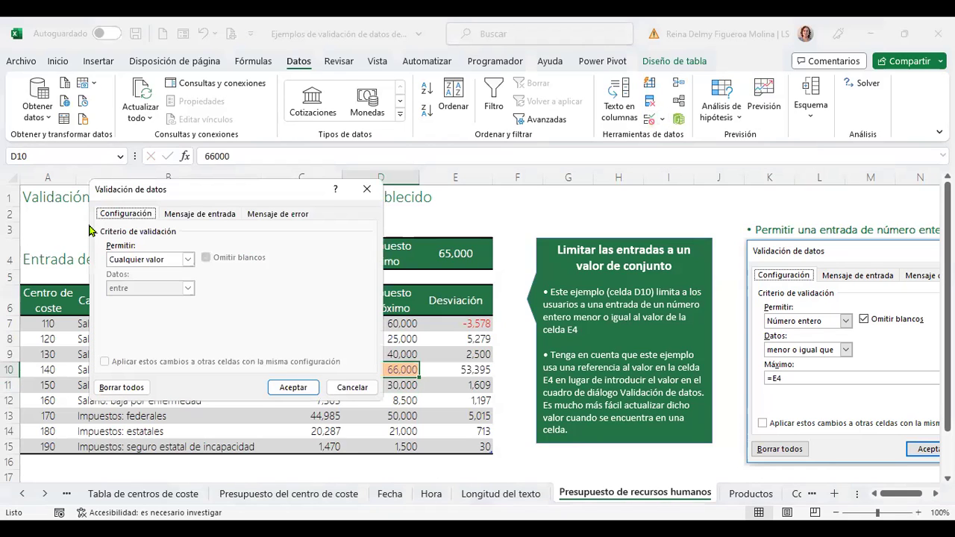
left_click(188, 260)
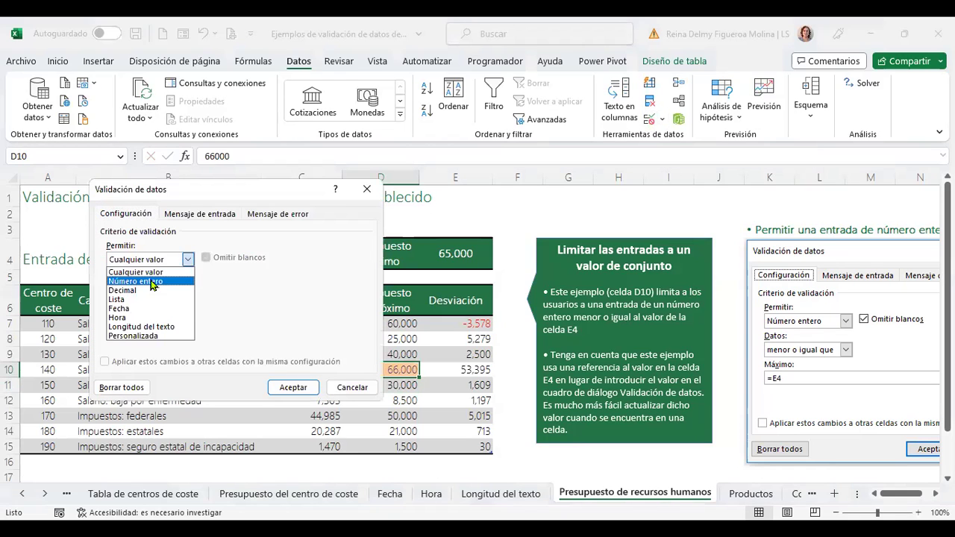
left_click(152, 283)
left_click(189, 288)
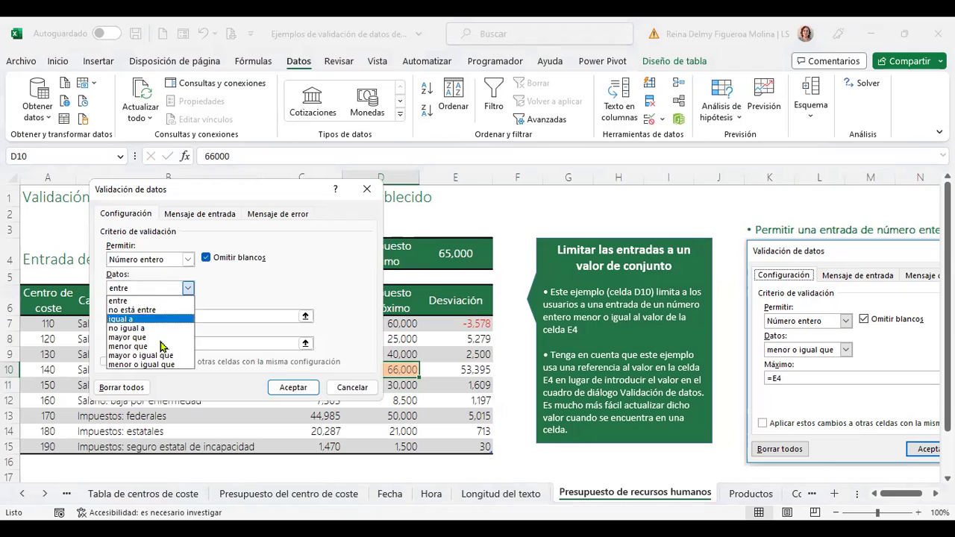
left_click(161, 365)
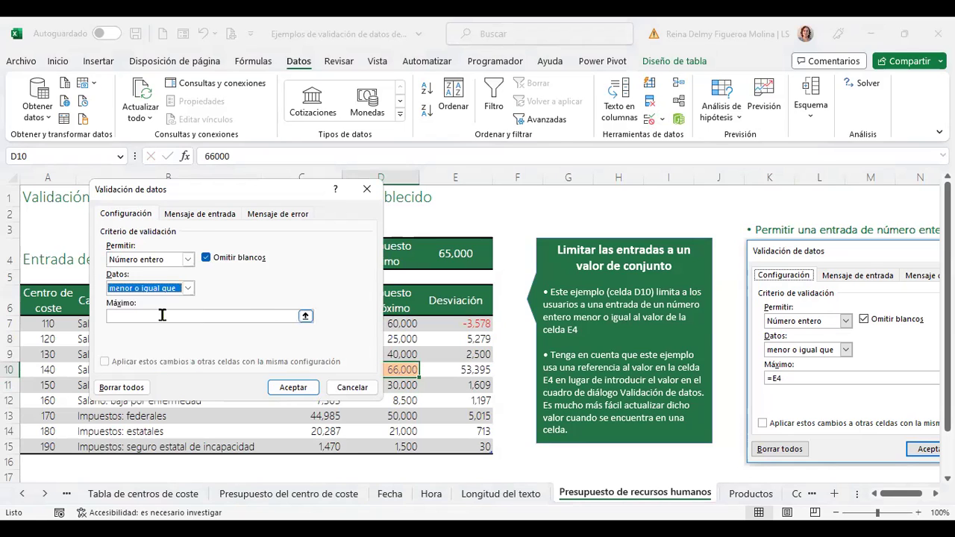
left_click(162, 315)
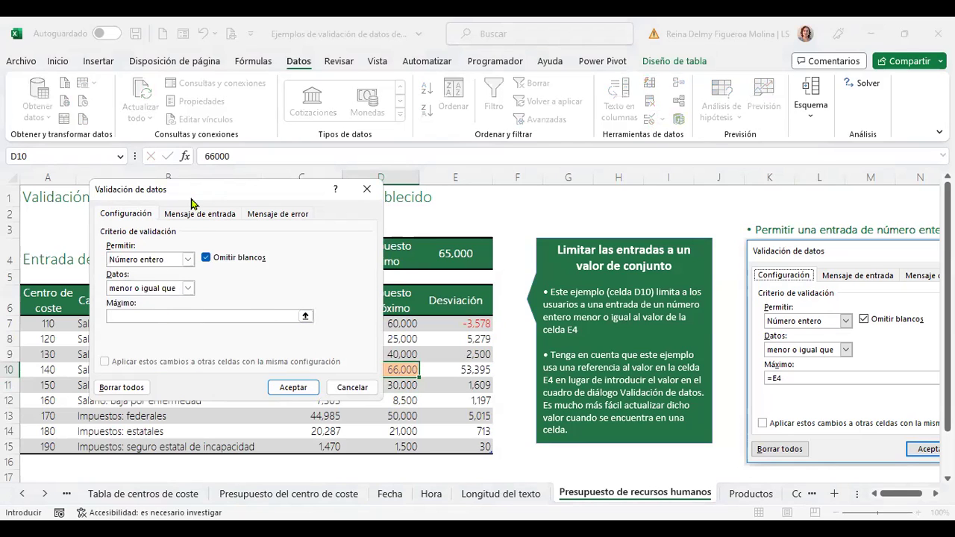
left_click_drag(191, 203, 136, 199)
type("=")
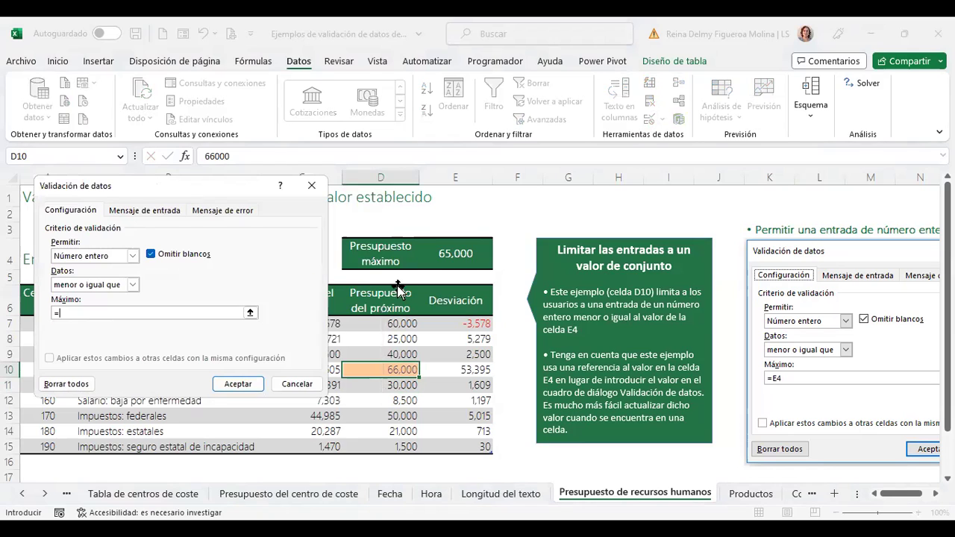
left_click(459, 248)
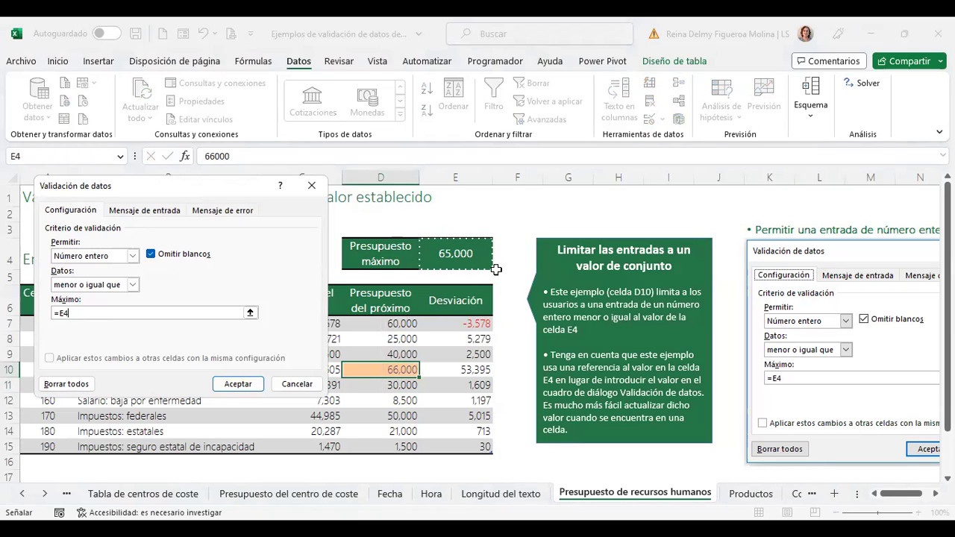
left_click(238, 384)
left_click(456, 247)
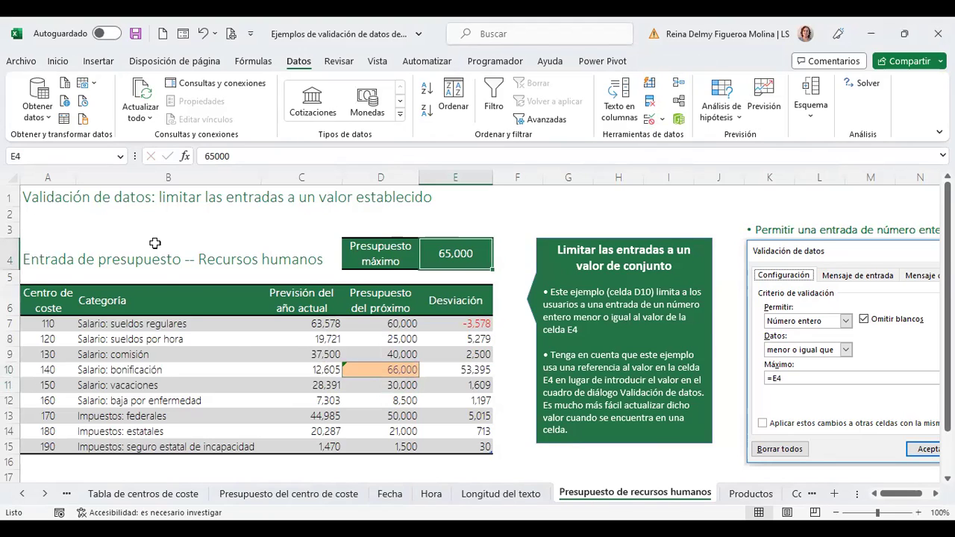
Test the cap by entering 70000 in D10 and cancel the rejected entry.
left_click(377, 371)
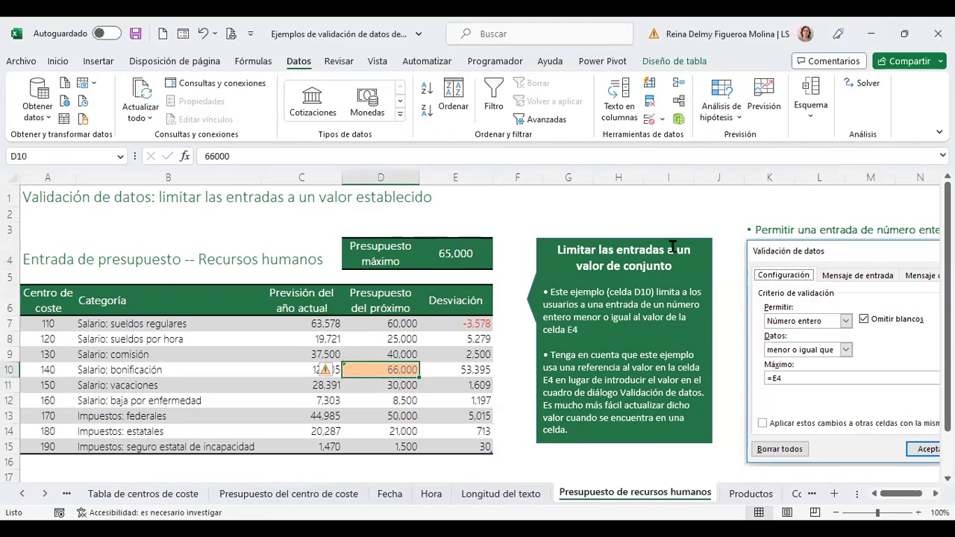
type("70")
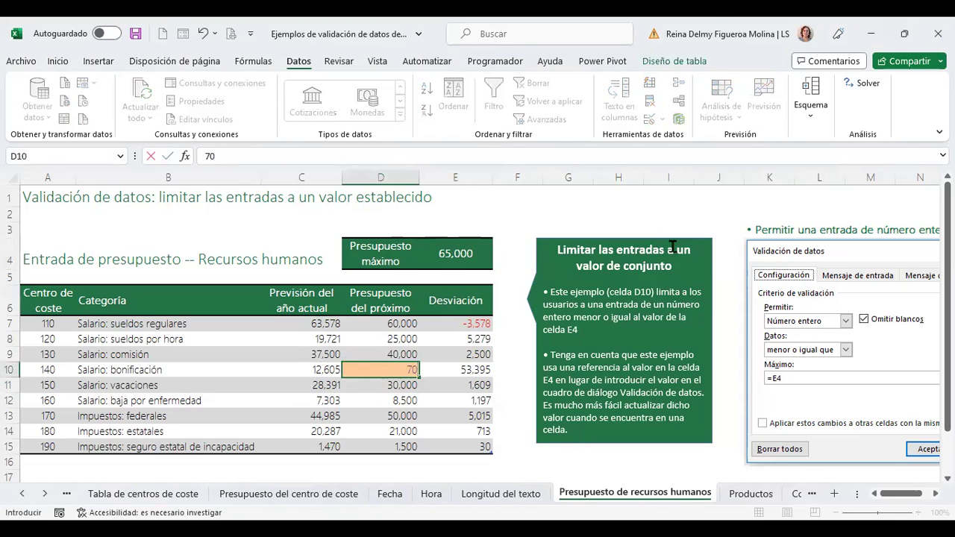
type("000")
key("Return")
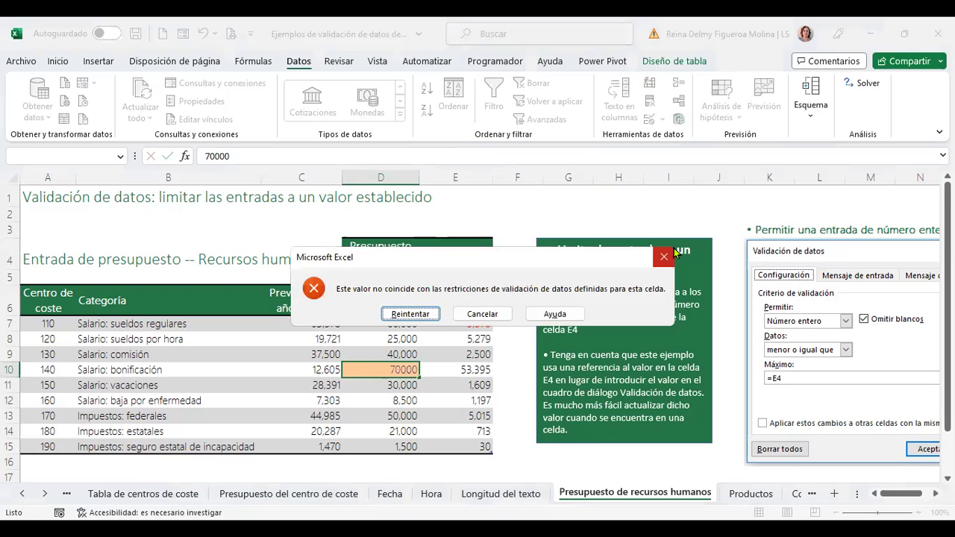
left_click(668, 256)
Raise the E4 maximum to 75,000 and enter 73,000 in D10.
left_click(469, 258)
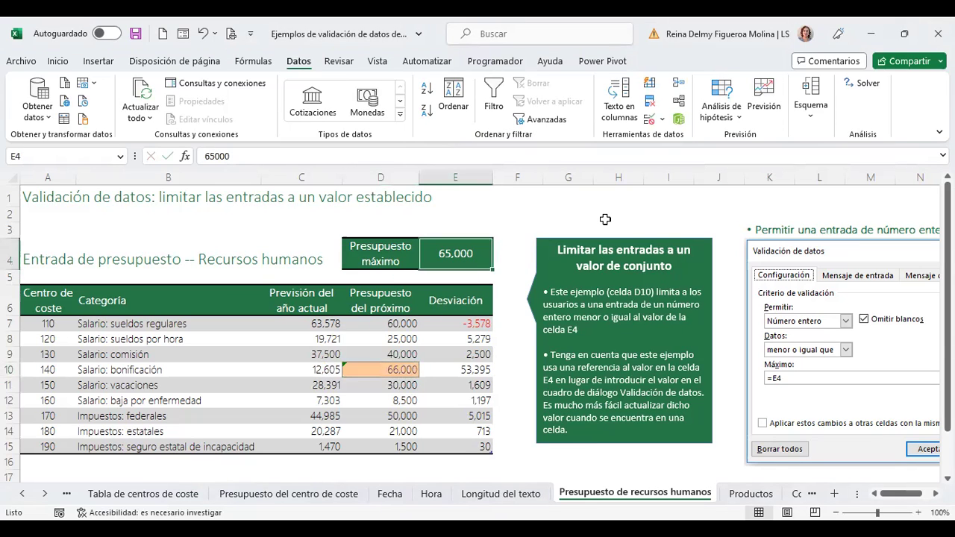
type("75000")
key("Return")
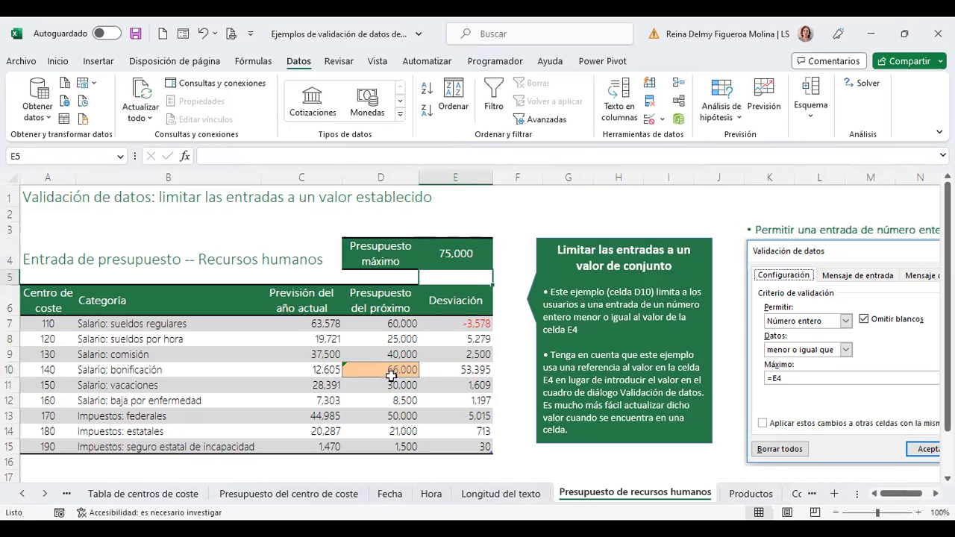
left_click(390, 372)
type("73,000")
key("Return")
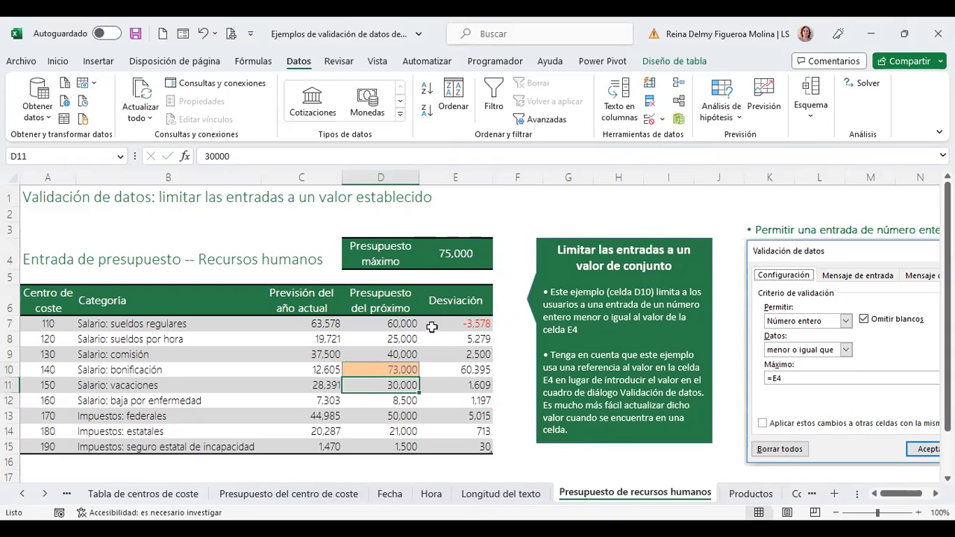
left_click(384, 369)
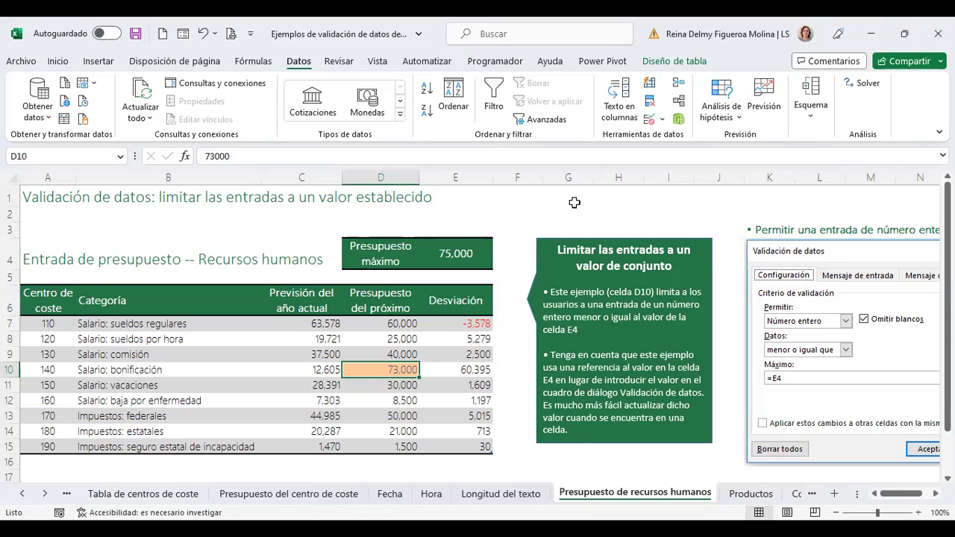
Test entering 80000 in D10, then cancel the validation error to keep 73,000.
type("80000")
key("Return")
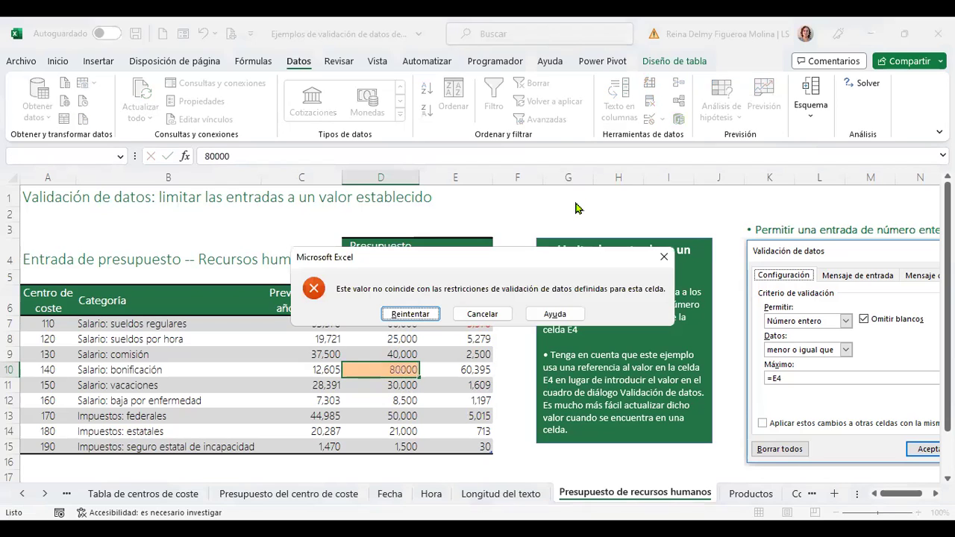
key("Escape")
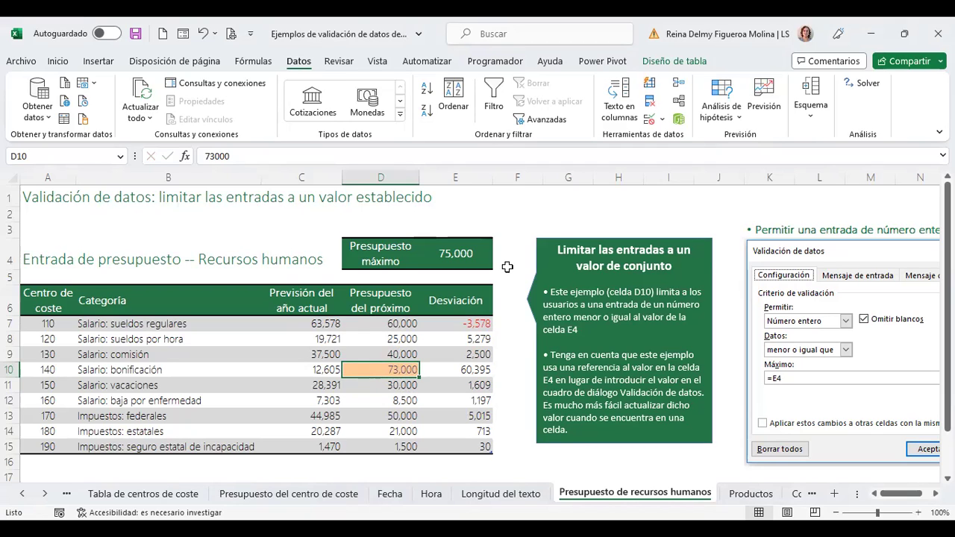
Review D10's validation error alert, keep the Alto stop style, and close without changes.
left_click(652, 122)
left_click(229, 211)
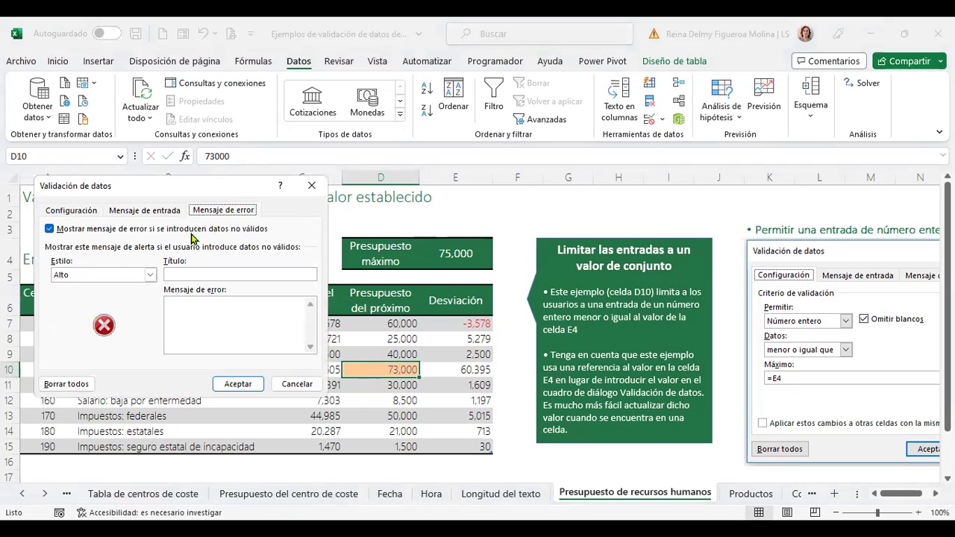
left_click(151, 277)
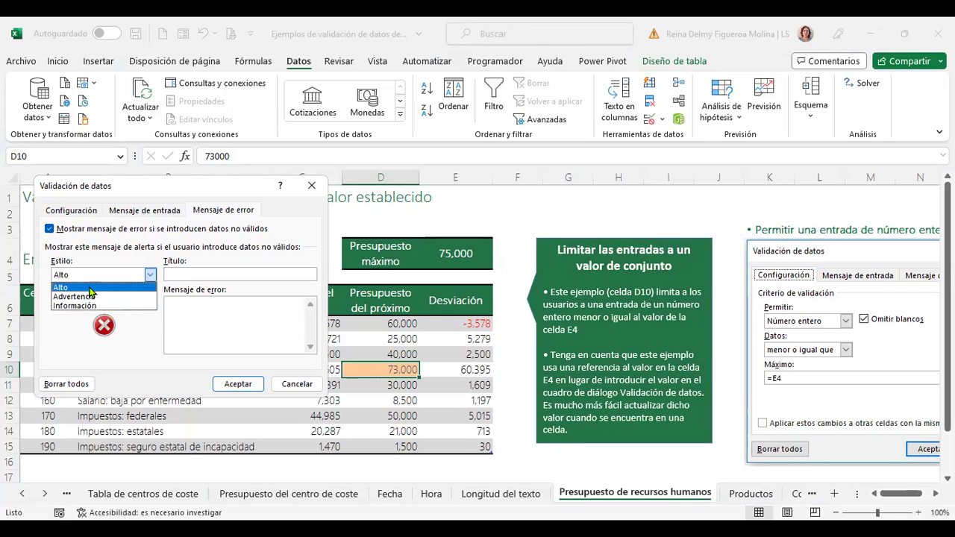
left_click(75, 288)
left_click(299, 386)
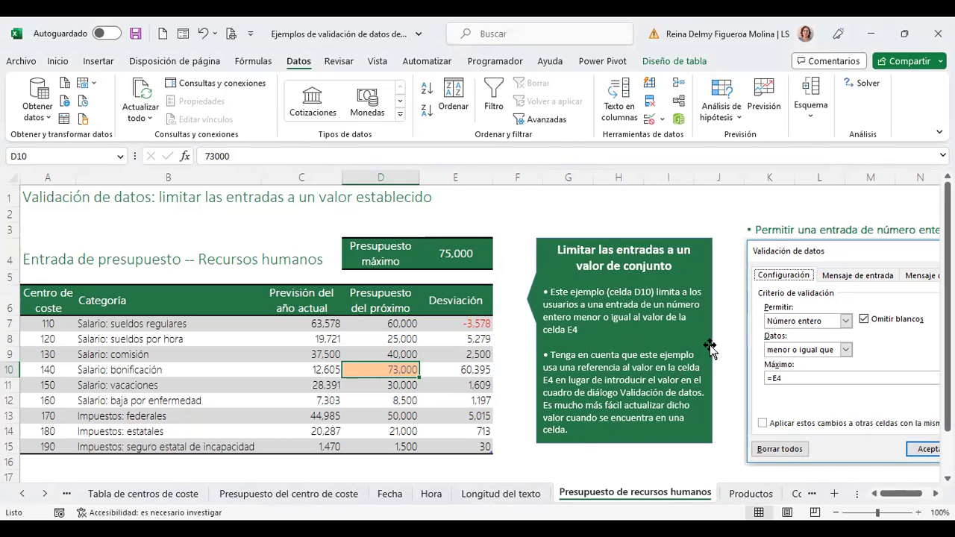
From the file home page, search for 'validacion datos' and open the top matching workbook.
left_click(672, 459)
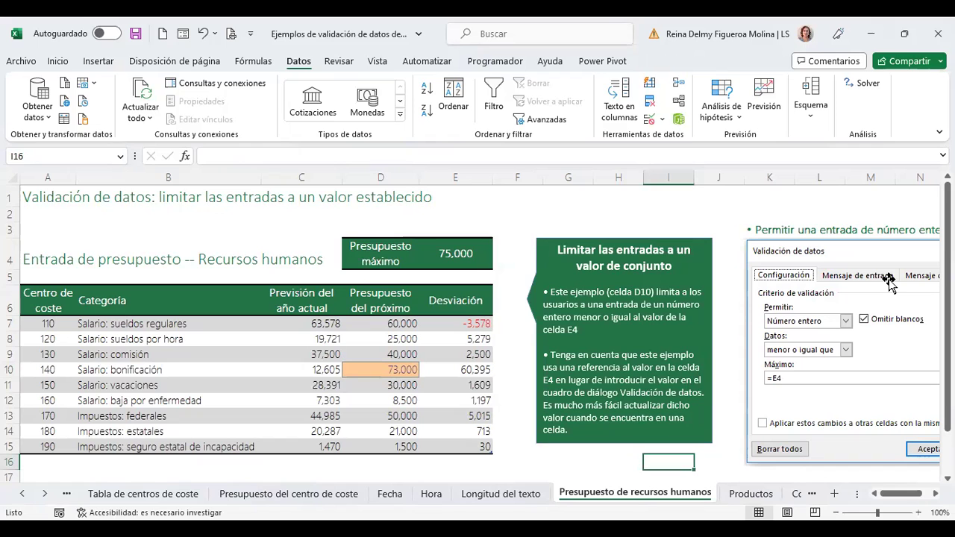
left_click(21, 65)
left_click(23, 66)
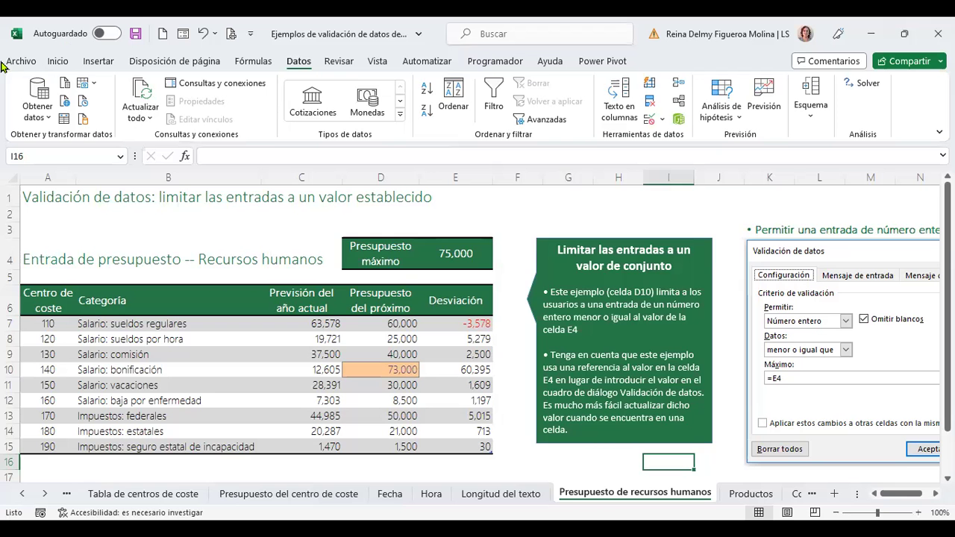
left_click(22, 64)
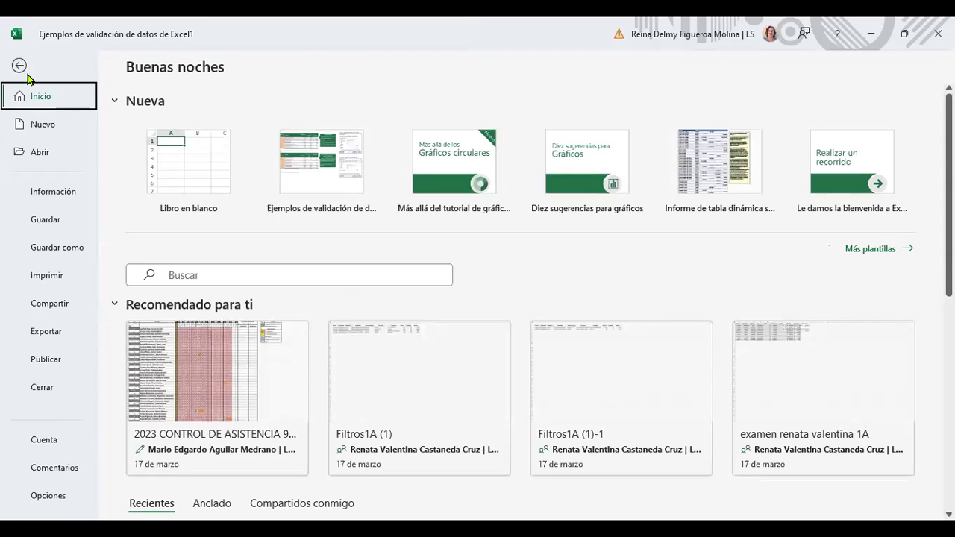
left_click(344, 276)
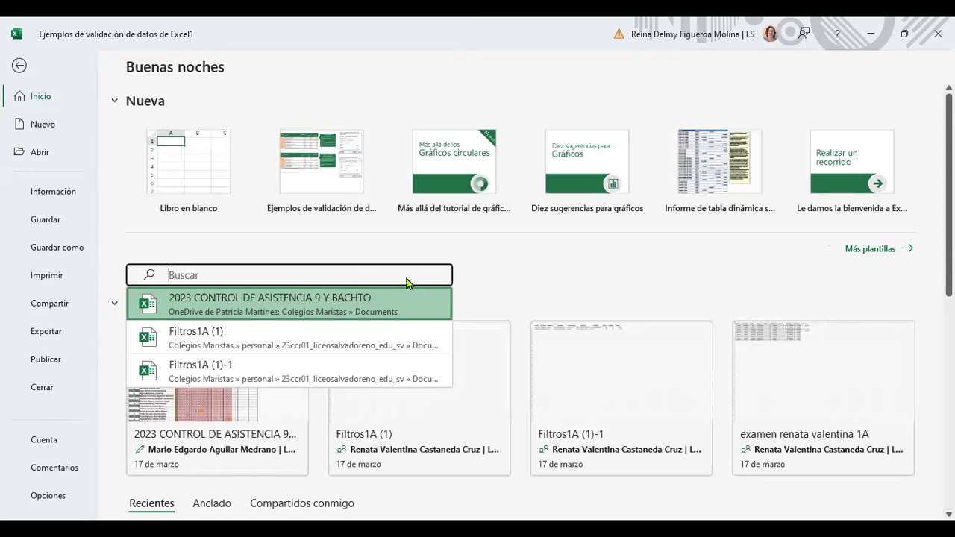
left_click(490, 268)
left_click(388, 274)
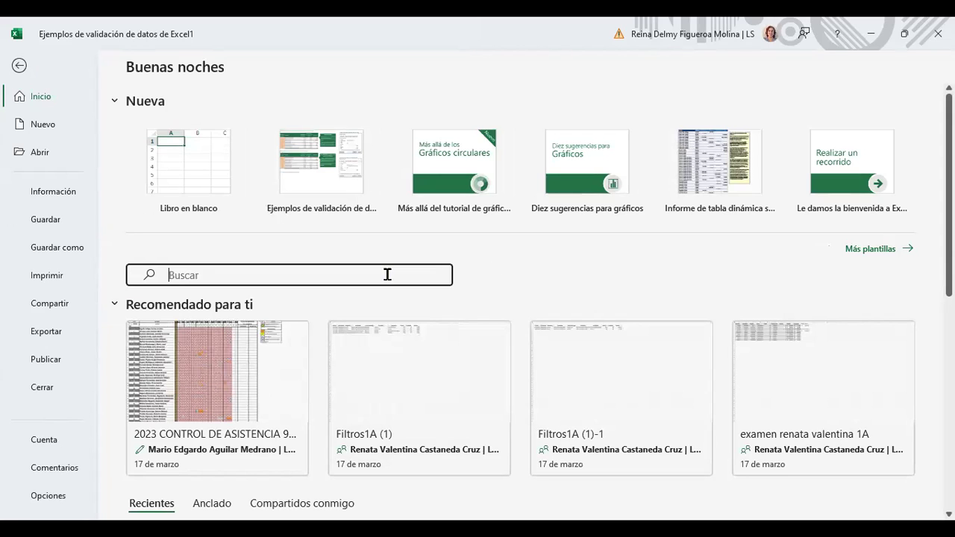
left_click(482, 276)
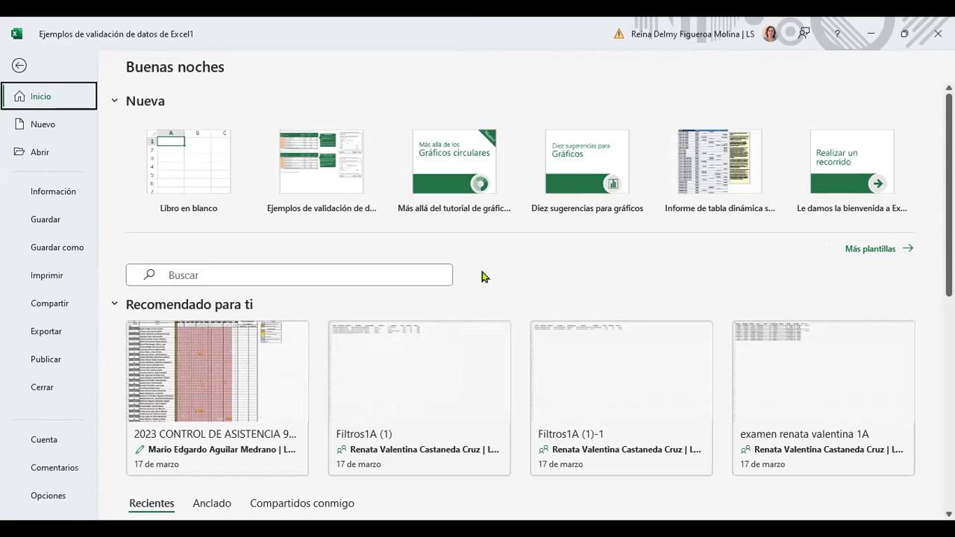
left_click(323, 273)
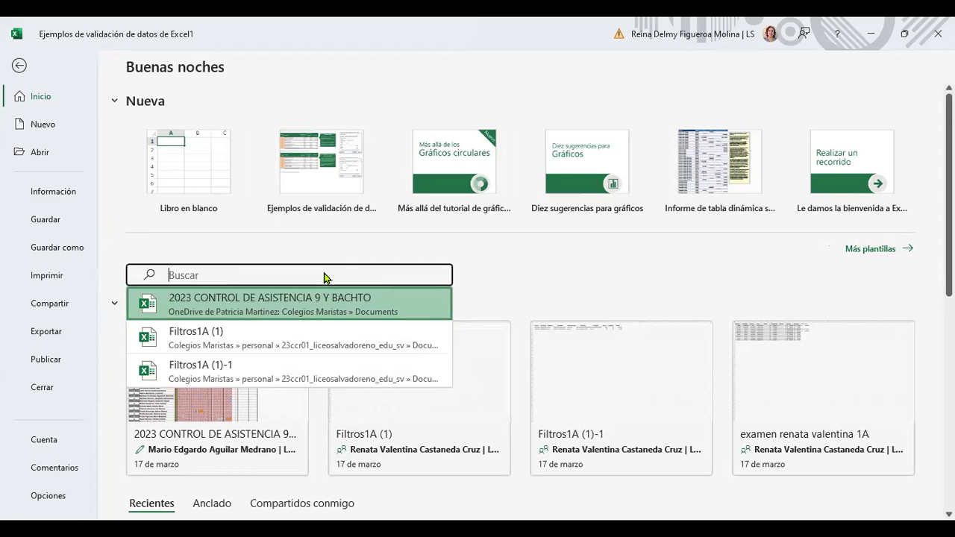
type("validacion d")
type("atos")
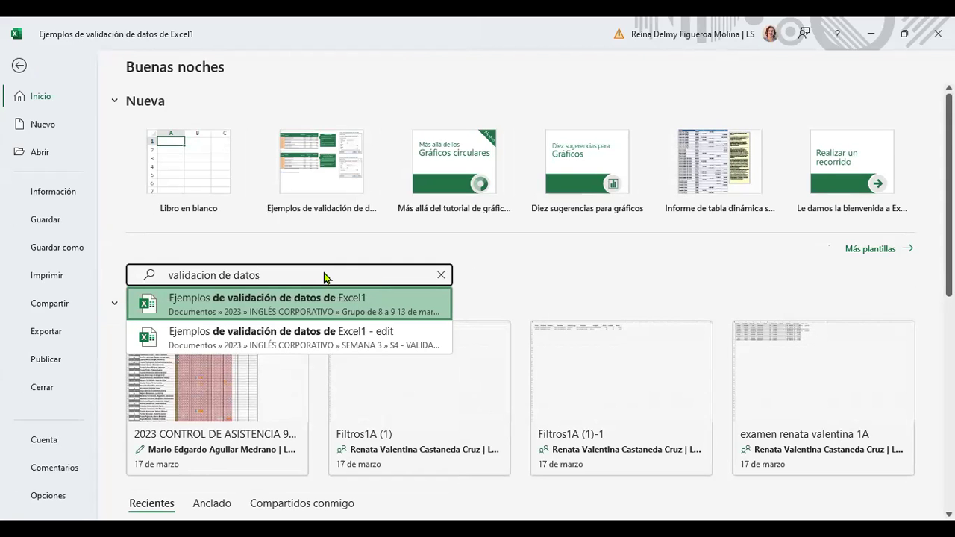
key("Return")
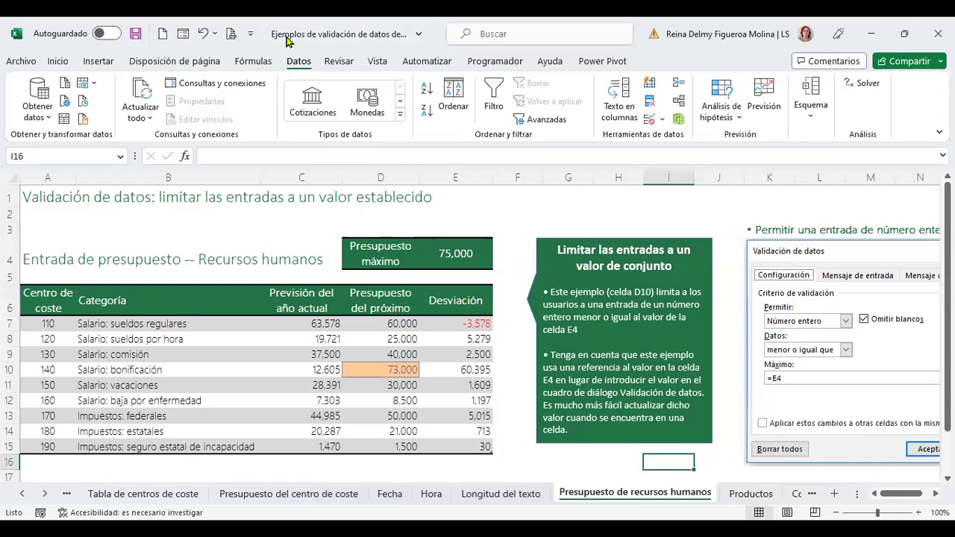
Search the new-workbook online templates for 'validacion de datos', then return to the worksheet.
left_click(31, 62)
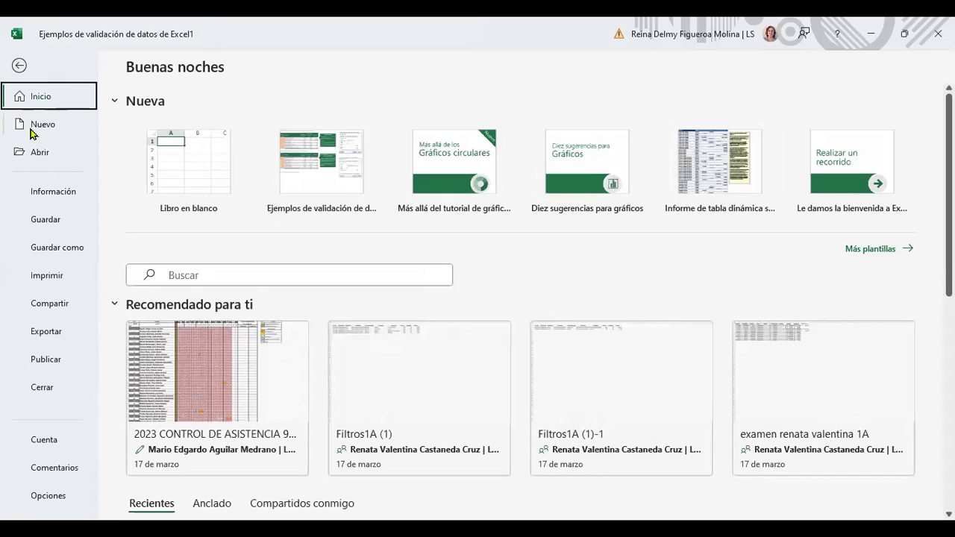
left_click(870, 249)
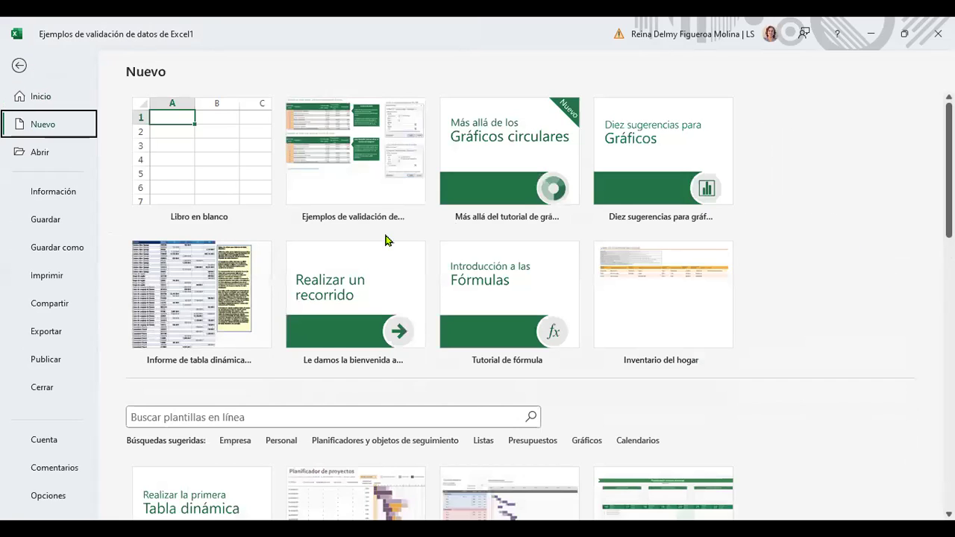
left_click(280, 417)
type("validacion de dat")
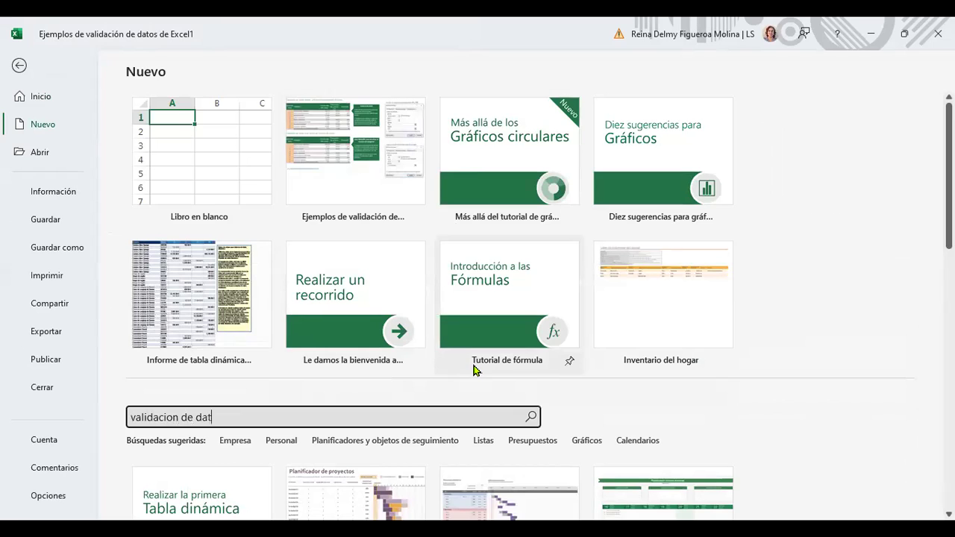
type("os")
key("Return")
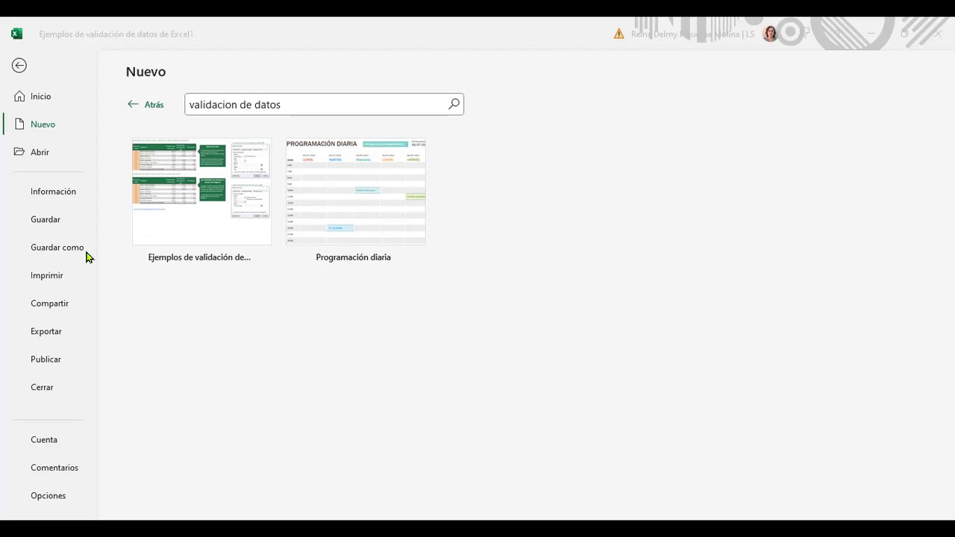
left_click(20, 68)
left_click(505, 228)
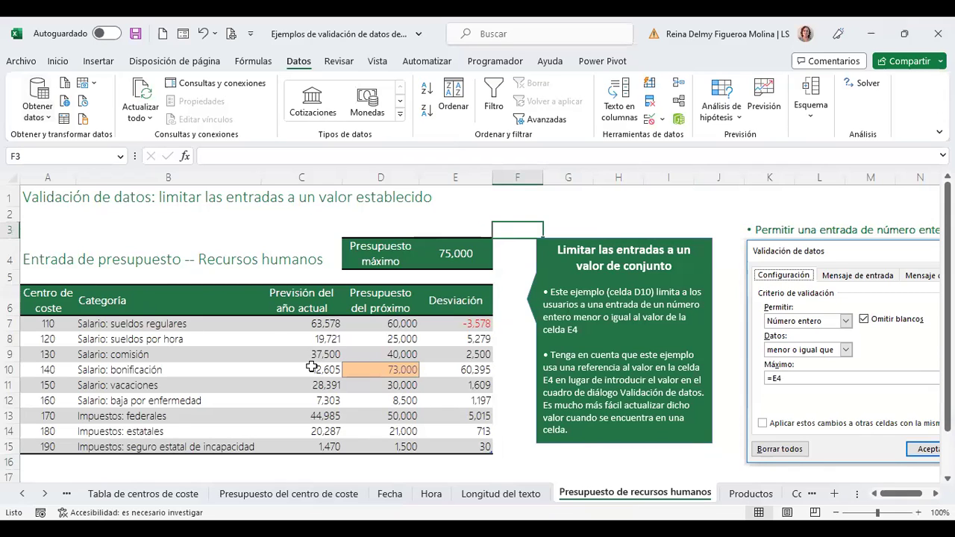
View the Cuenta page, then return to the HR budget sheet and select G16 and G2.
left_click(21, 64)
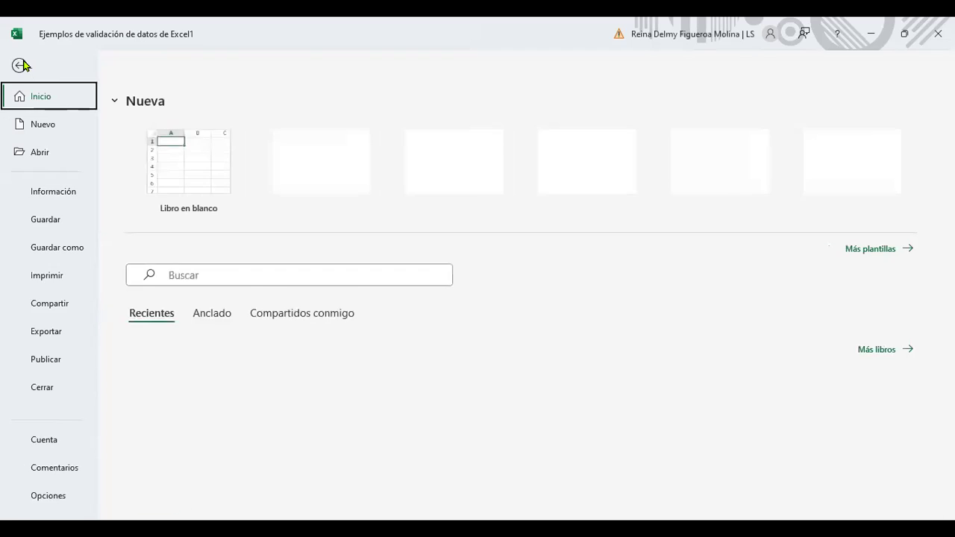
left_click(44, 446)
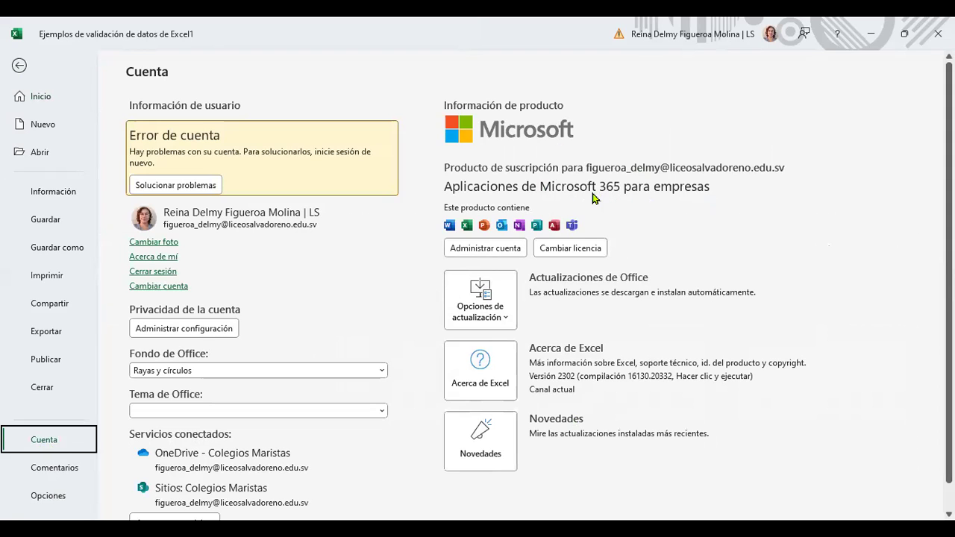
key("Escape")
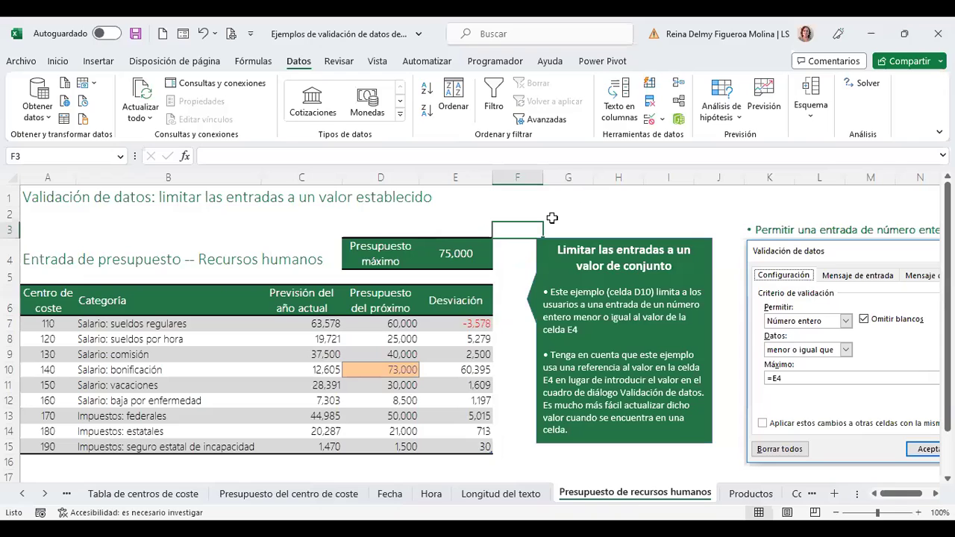
left_click(583, 456)
left_click(593, 215)
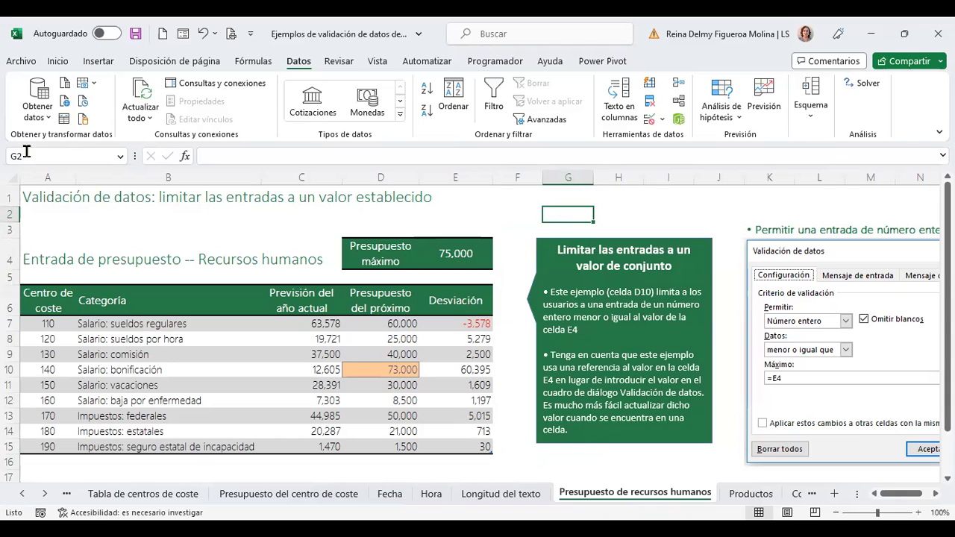
left_click(30, 62)
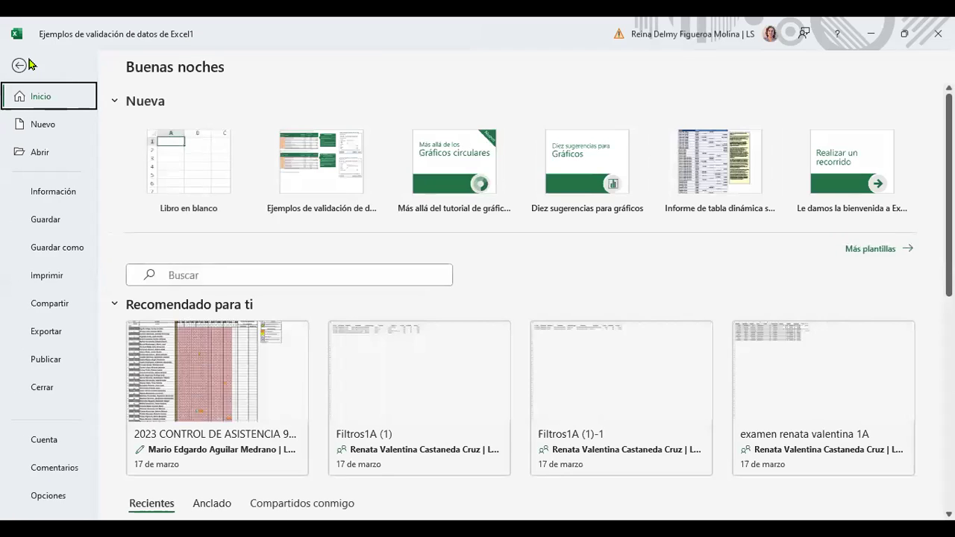
left_click(859, 248)
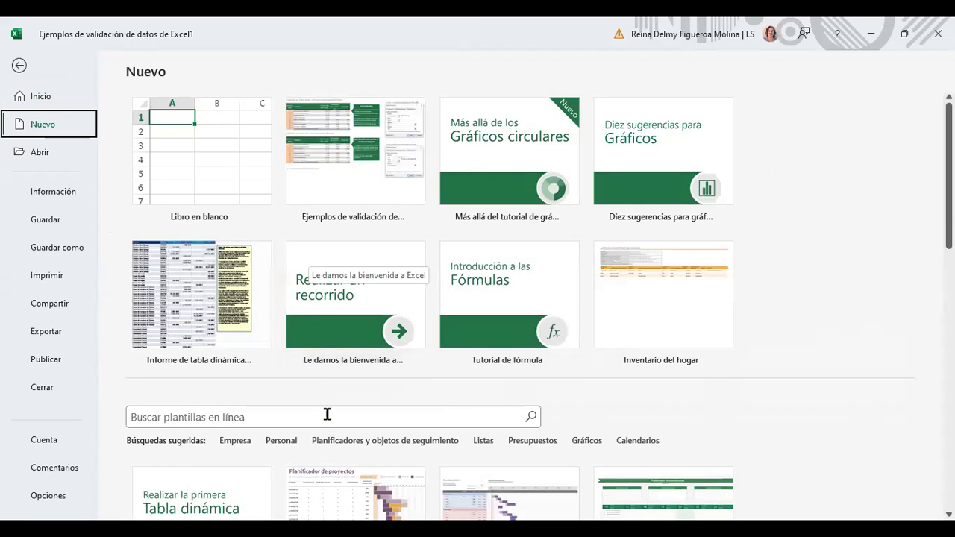
left_click(328, 416)
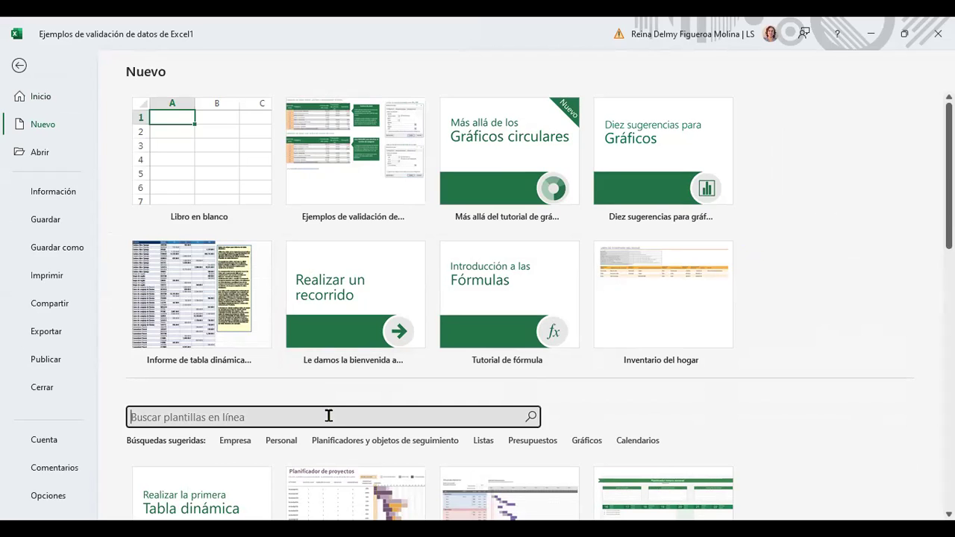
key("Escape")
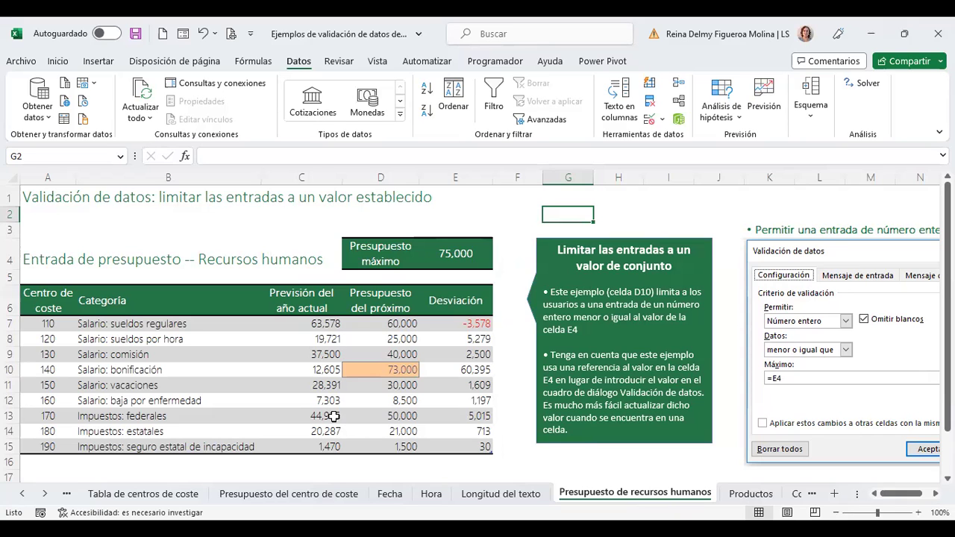
Open the 'Ejemplos de validación de datos de Excel' template from Nuevo, then reopen the file home page.
left_click(32, 63)
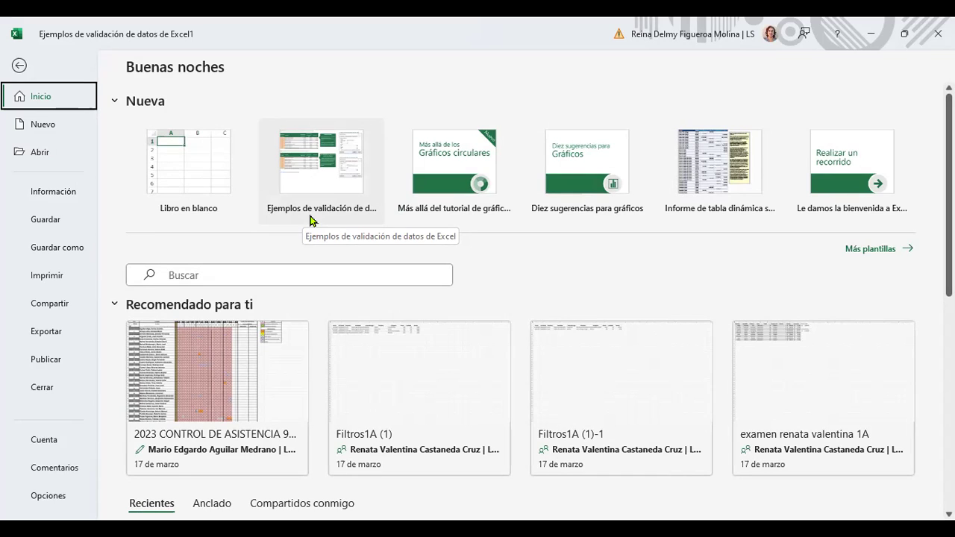
left_click(310, 220)
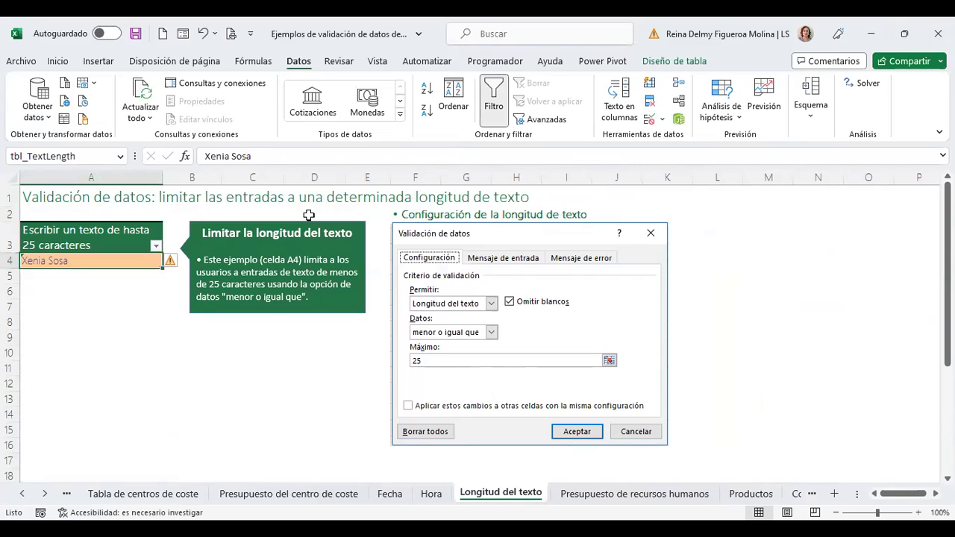
left_click(19, 61)
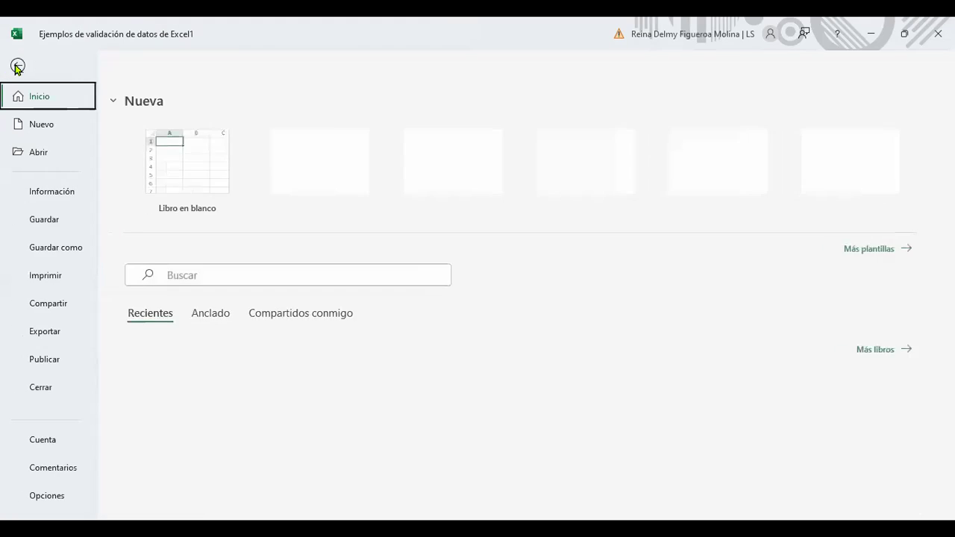
Open Más plantillas and scroll down and back up through the full template gallery.
left_click(892, 252)
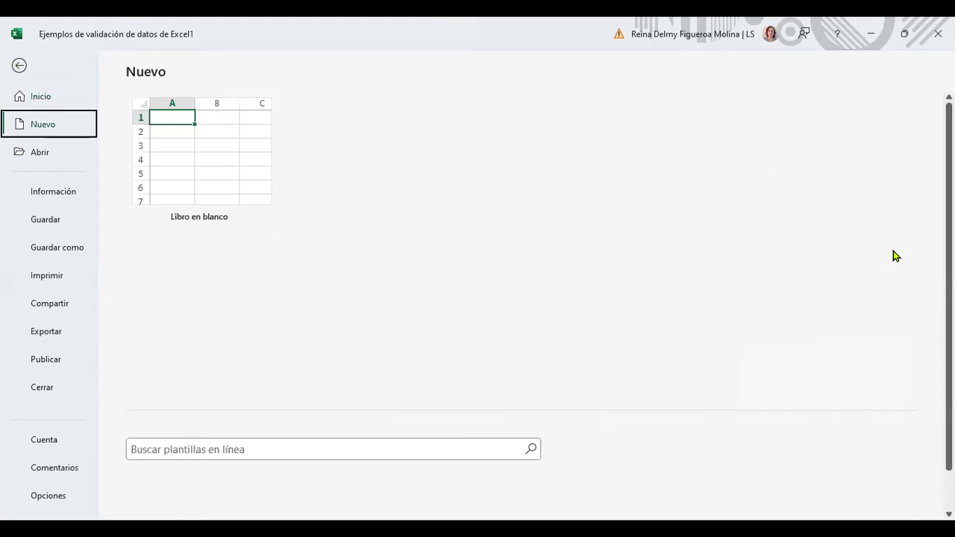
scroll(485, 448, "down", 2)
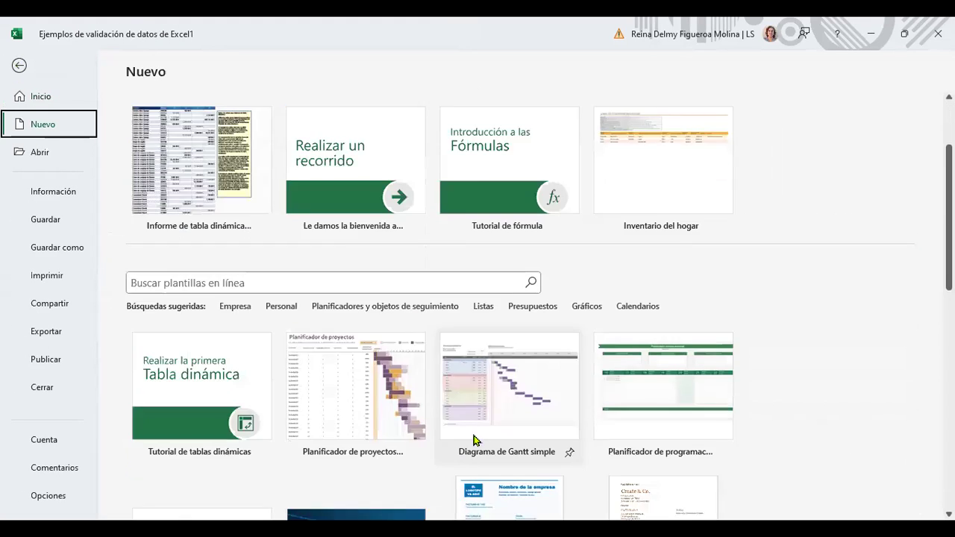
scroll(495, 375, "down", 1)
scroll(522, 358, "down", 1)
scroll(543, 332, "down", 1)
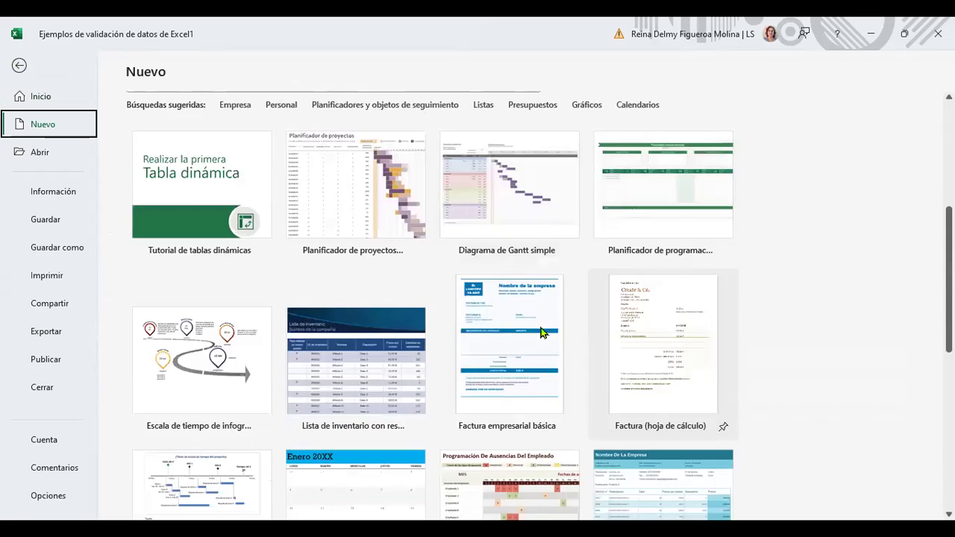
scroll(425, 330, "down", 1)
scroll(316, 331, "down", 2)
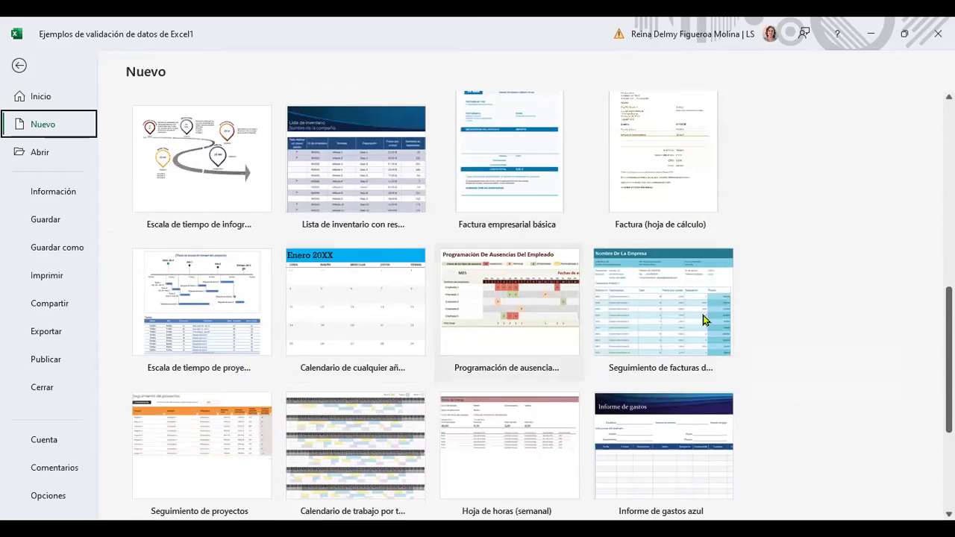
scroll(705, 317, "down", 1)
scroll(455, 315, "down", 1)
scroll(509, 318, "down", 1)
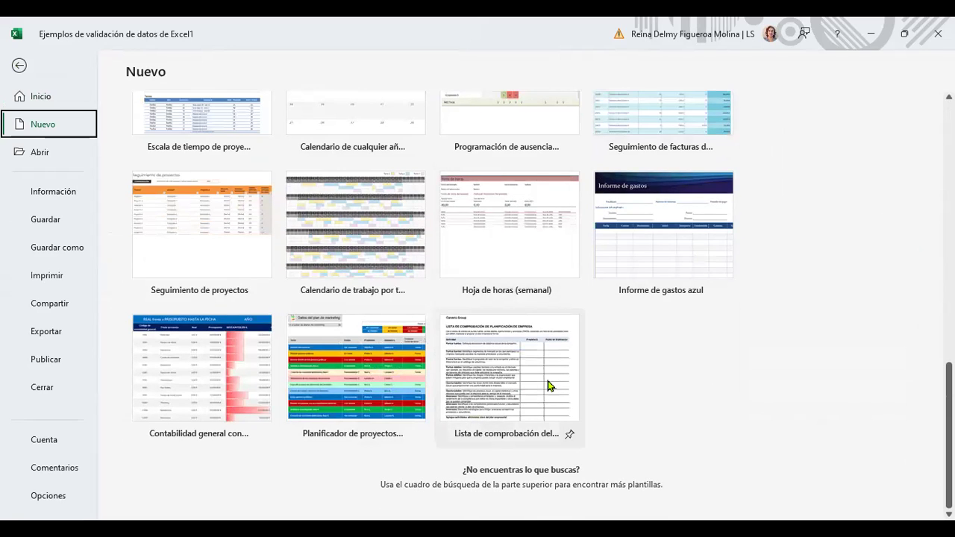
scroll(561, 364, "up", 1)
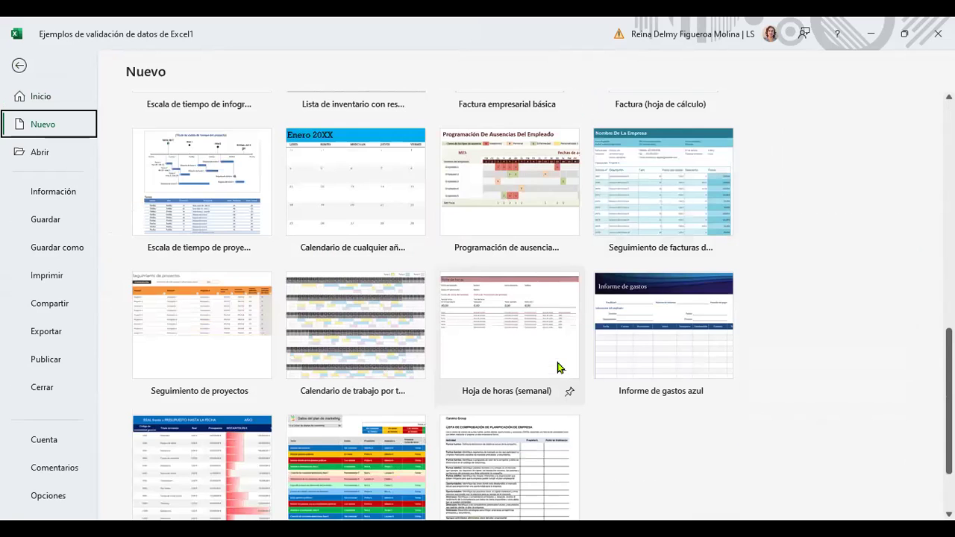
scroll(562, 366, "up", 1)
scroll(562, 368, "up", 1)
scroll(560, 366, "up", 3)
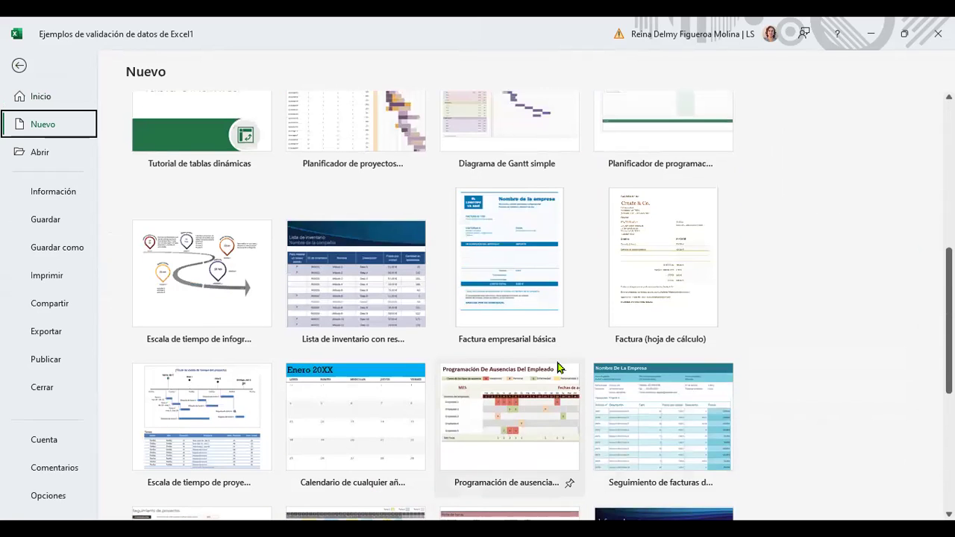
scroll(560, 365, "up", 1)
scroll(560, 367, "up", 1)
scroll(560, 368, "up", 3)
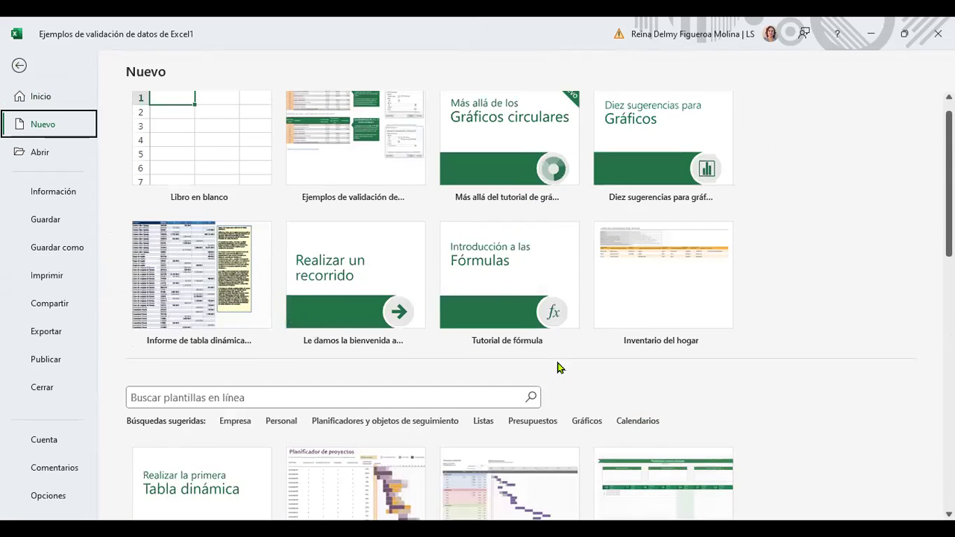
scroll(559, 367, "up", 1)
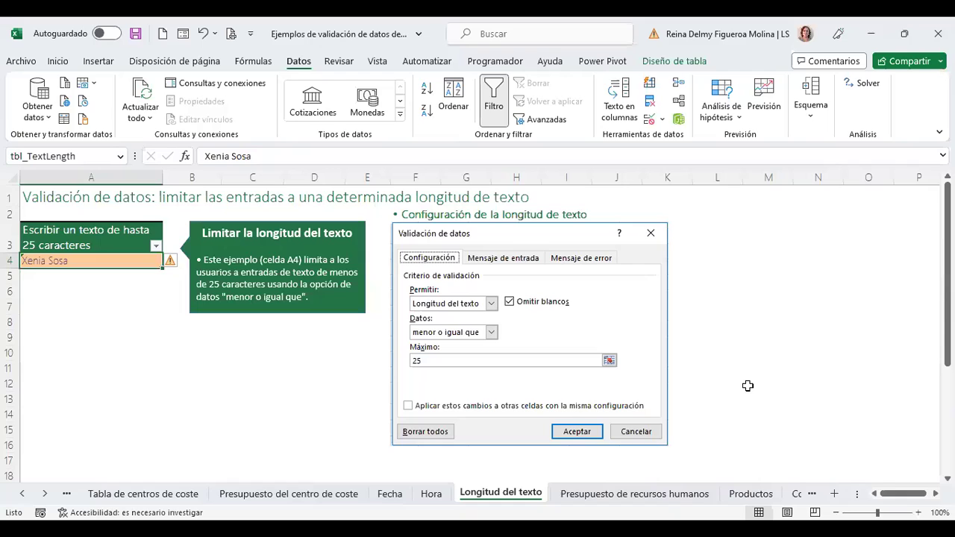
On the Longitud del texto sheet, jump to the top, select N9, then move to Presupuesto de recursos humanos.
left_click(749, 385)
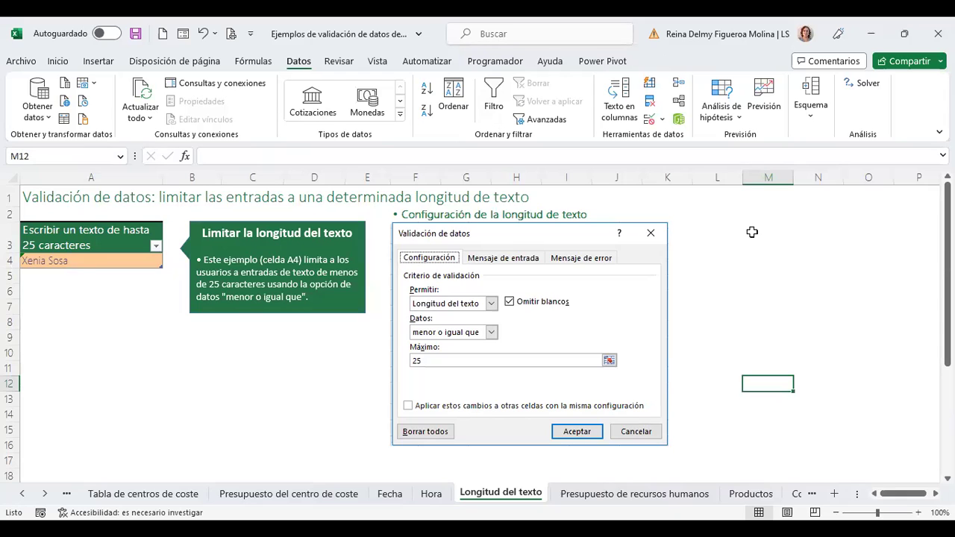
key("ctrl+Home")
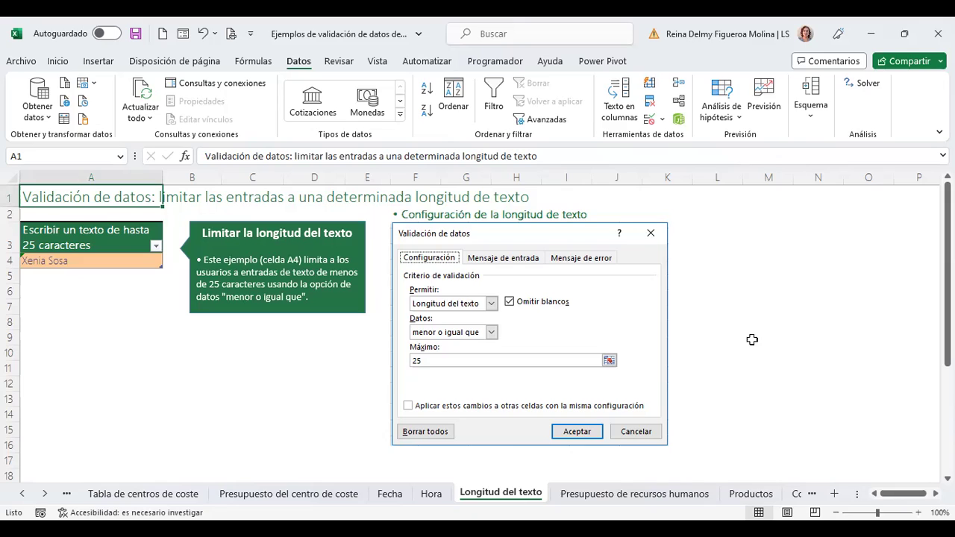
left_click(801, 340)
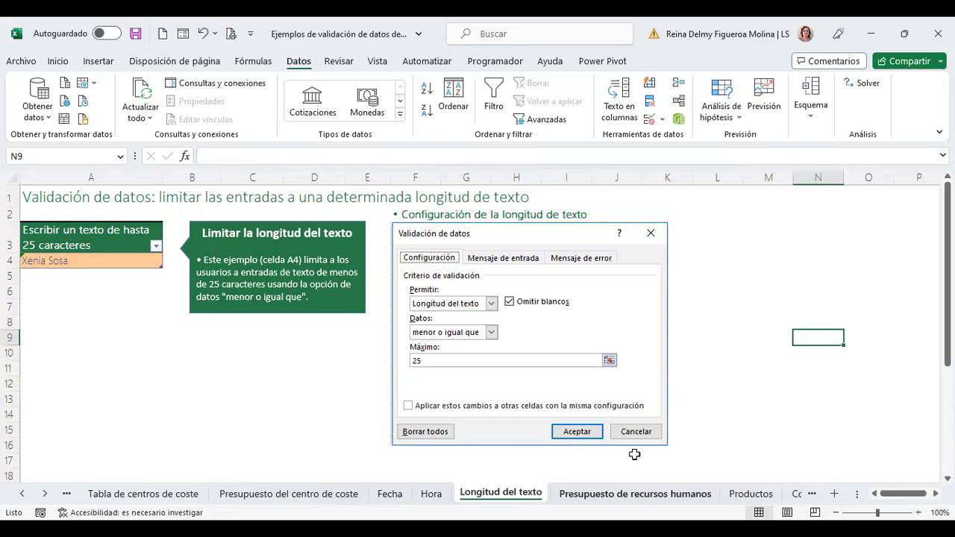
key("ctrl+Page_Down")
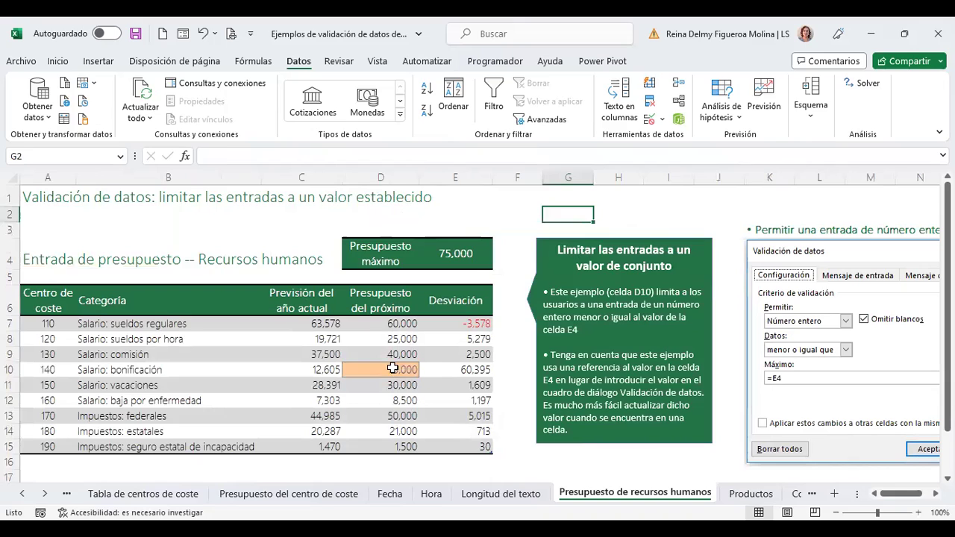
Select the budget entry in D10, then move on to the Productos sheet.
left_click(394, 370)
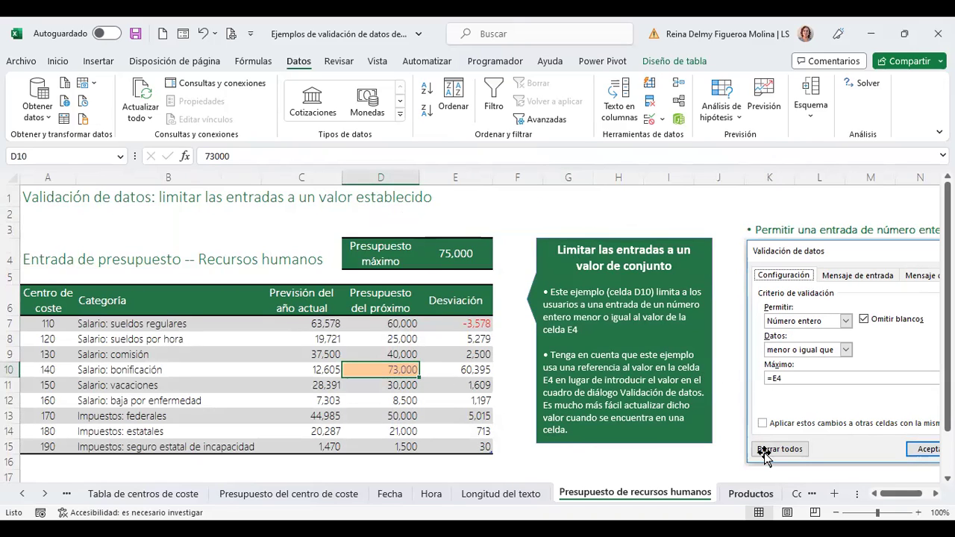
key("ctrl+Page_Down")
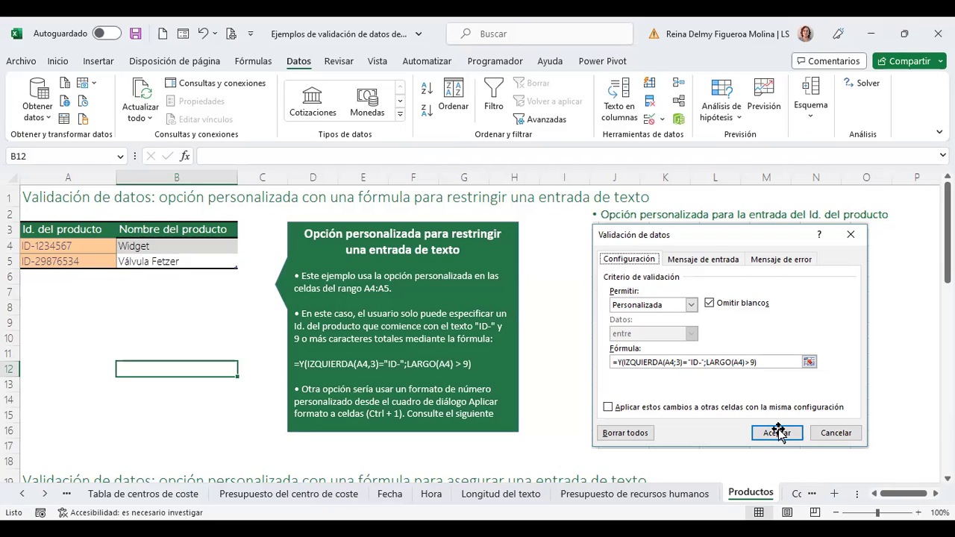
Enter =+IZQUIERDA(B4;3) in B12 so it returns 'Wid', then check it and move to B13.
type("+")
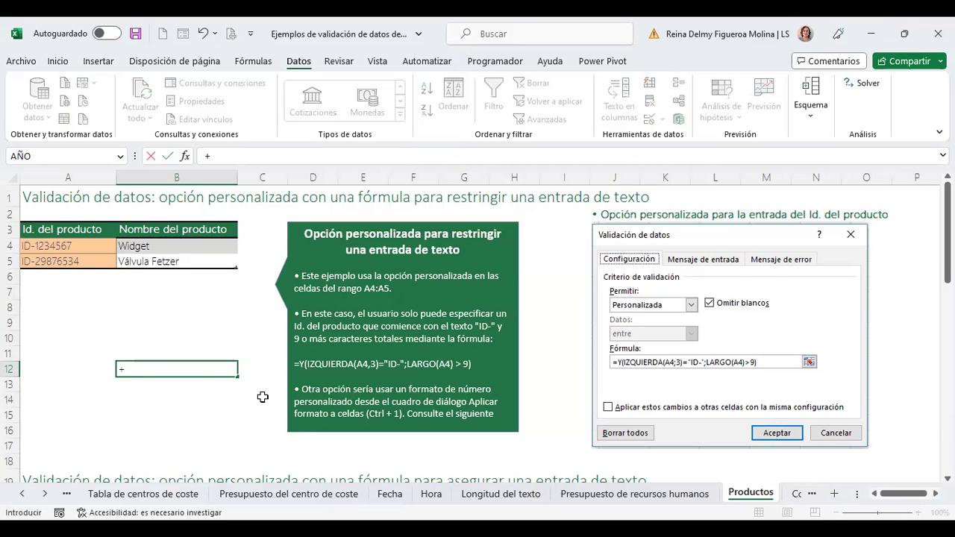
type("izqui")
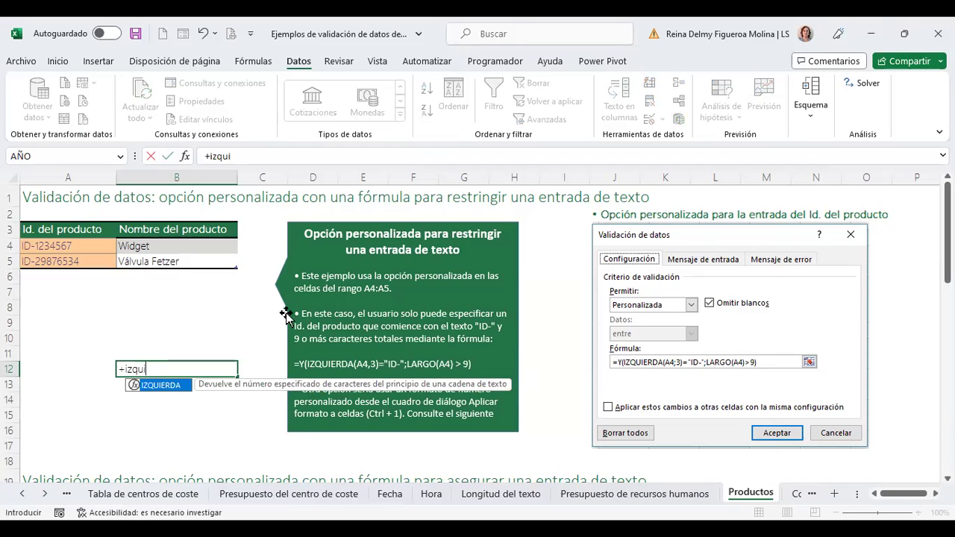
key("Tab")
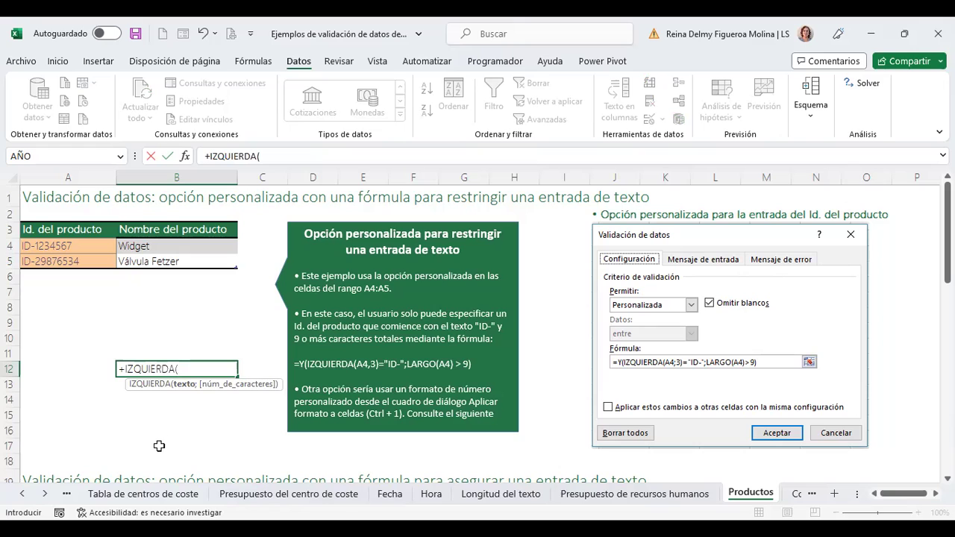
left_click(153, 247)
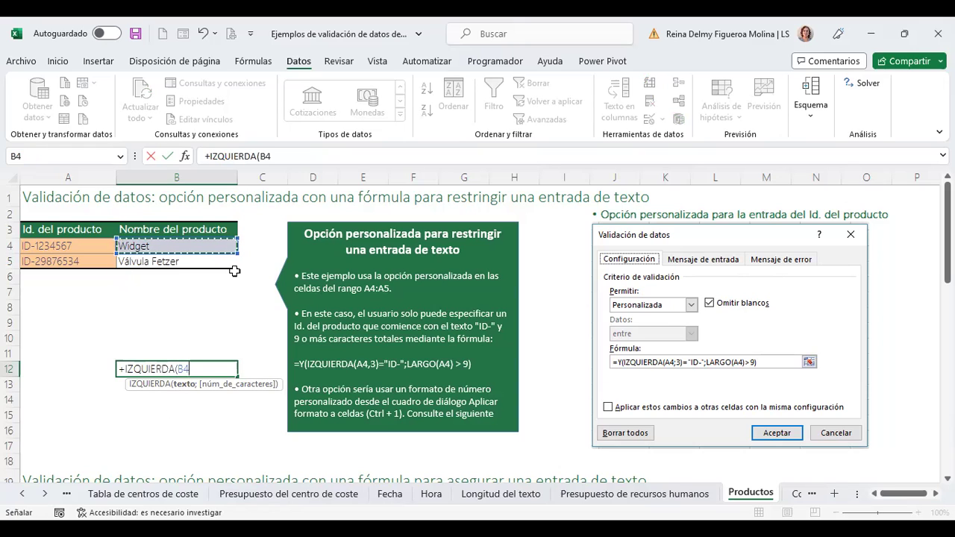
type(";")
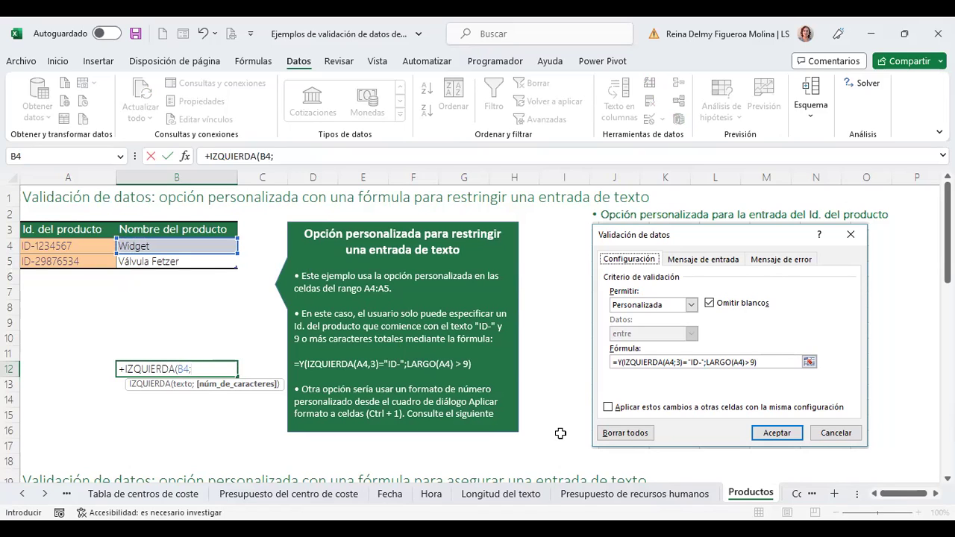
type("3")
key("Return")
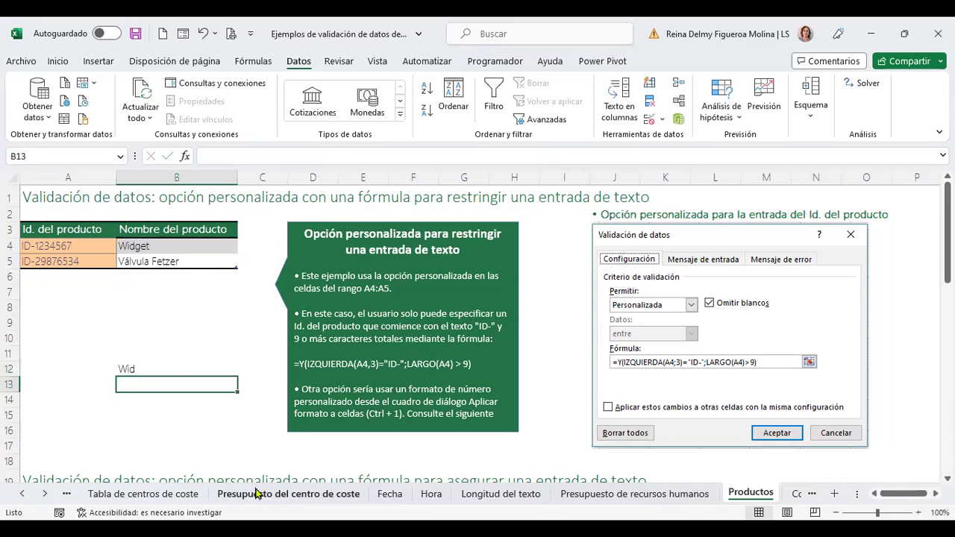
left_click(169, 368)
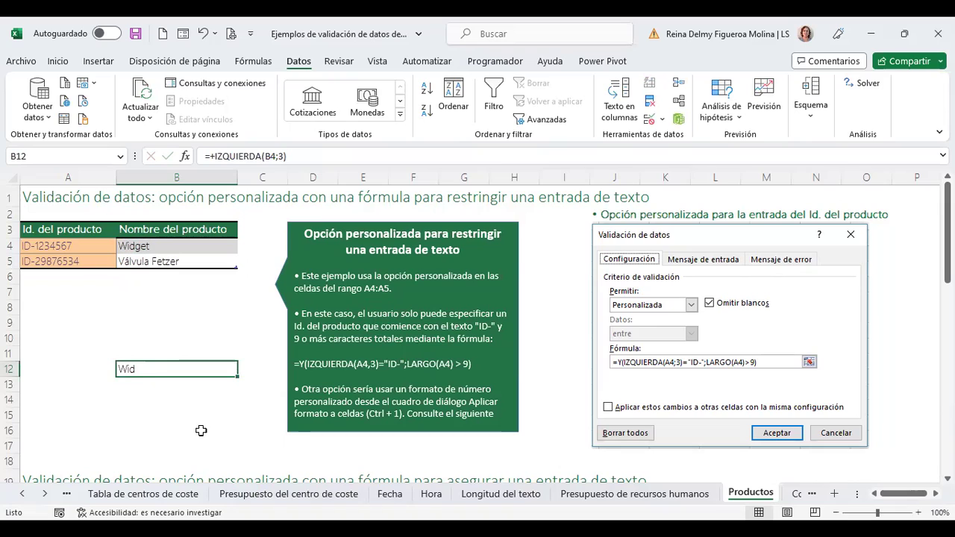
left_click(192, 386)
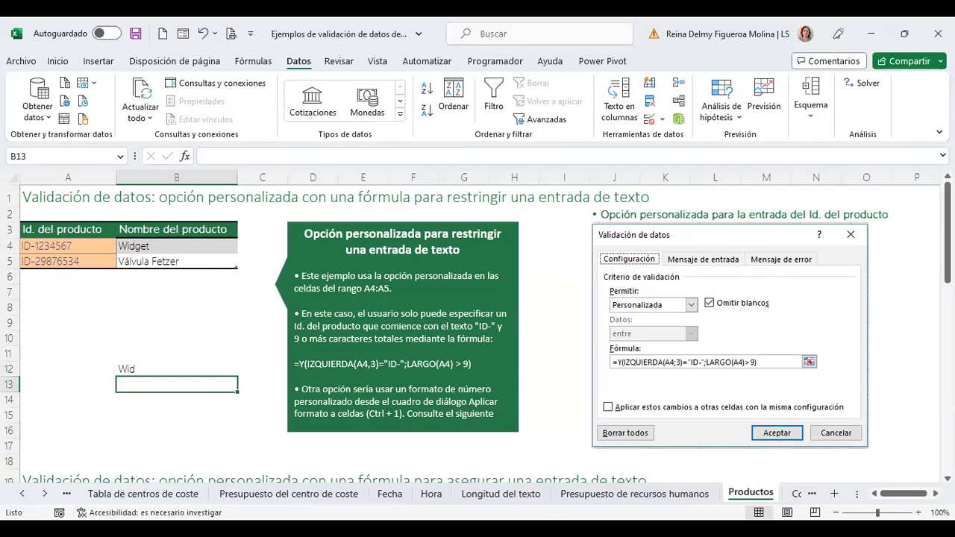
Enter =+LARGO(B5) in B13 to count the product name's 14 characters.
type("+")
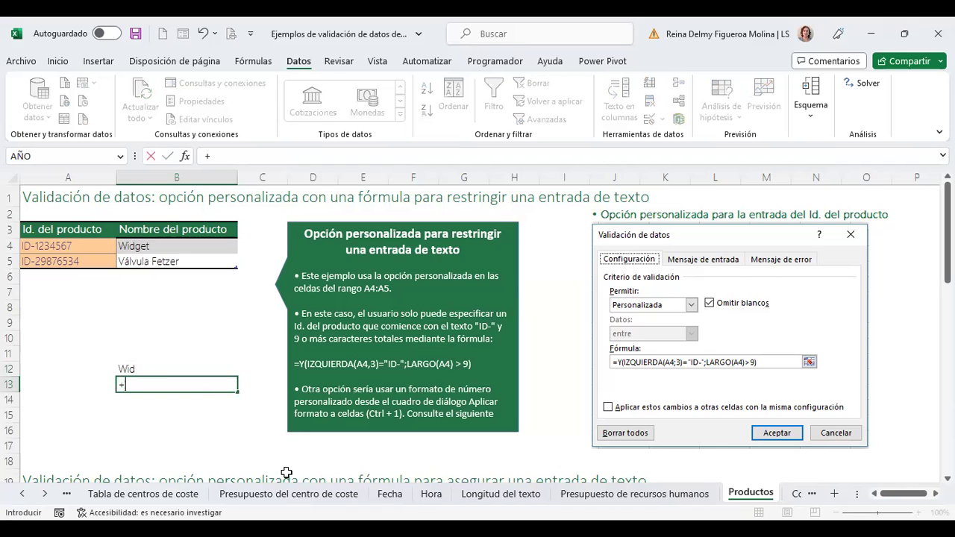
type("lar")
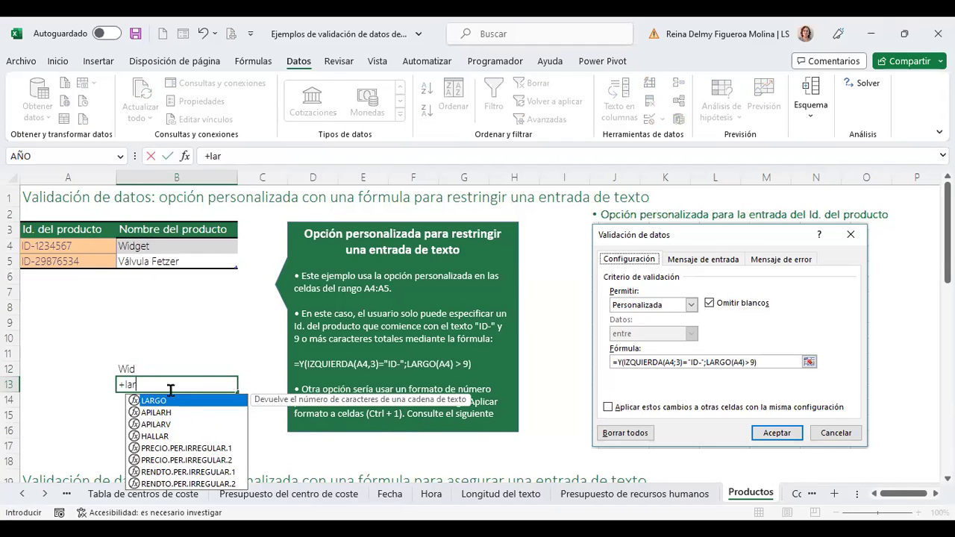
key("Tab")
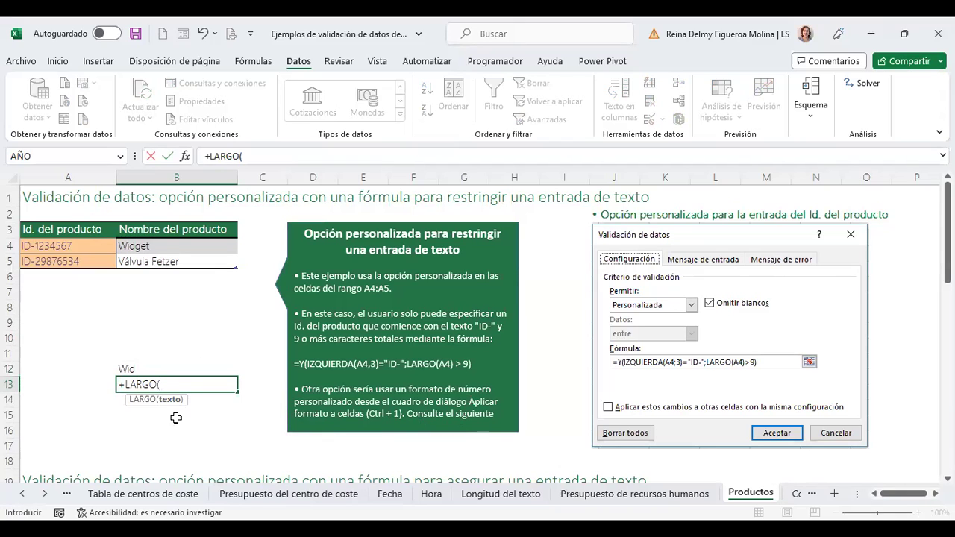
left_click(191, 261)
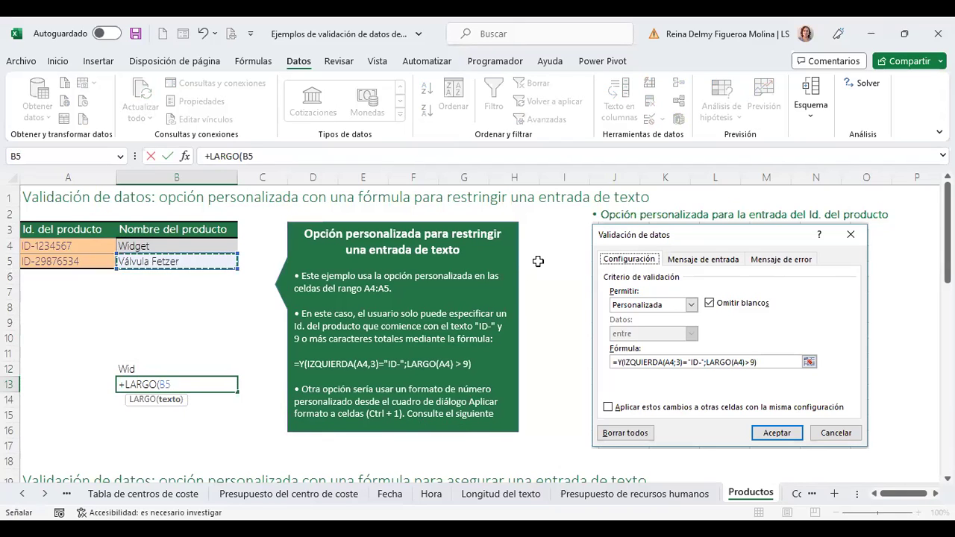
key("Return")
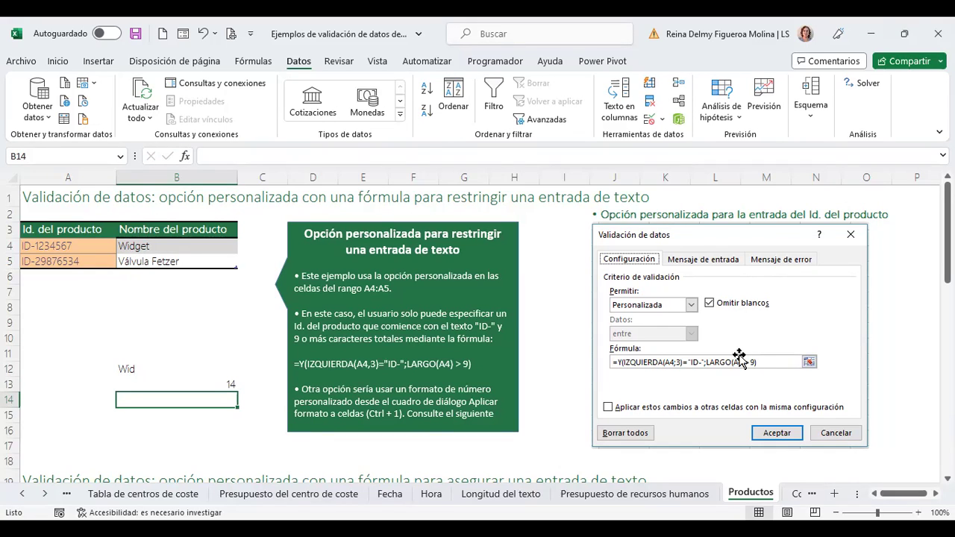
left_click(75, 245)
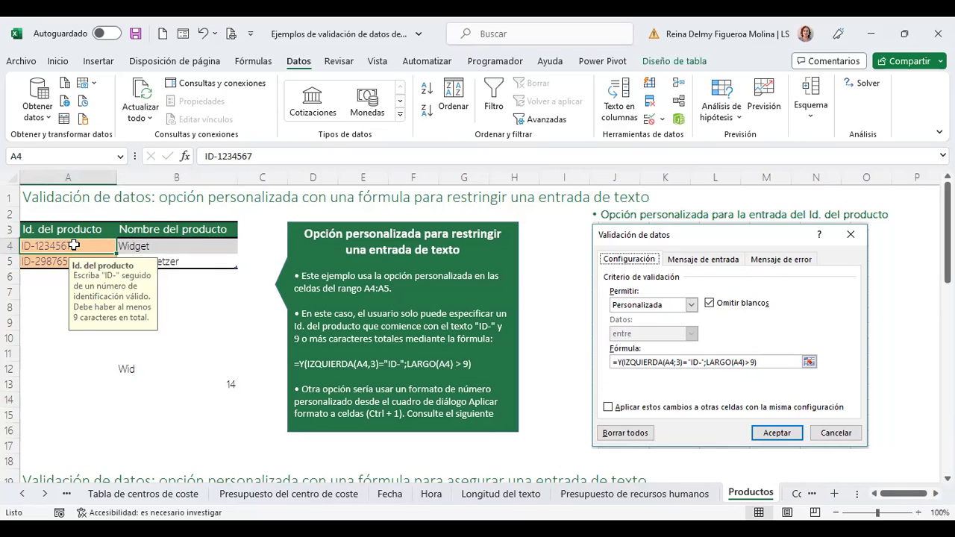
left_click(184, 421)
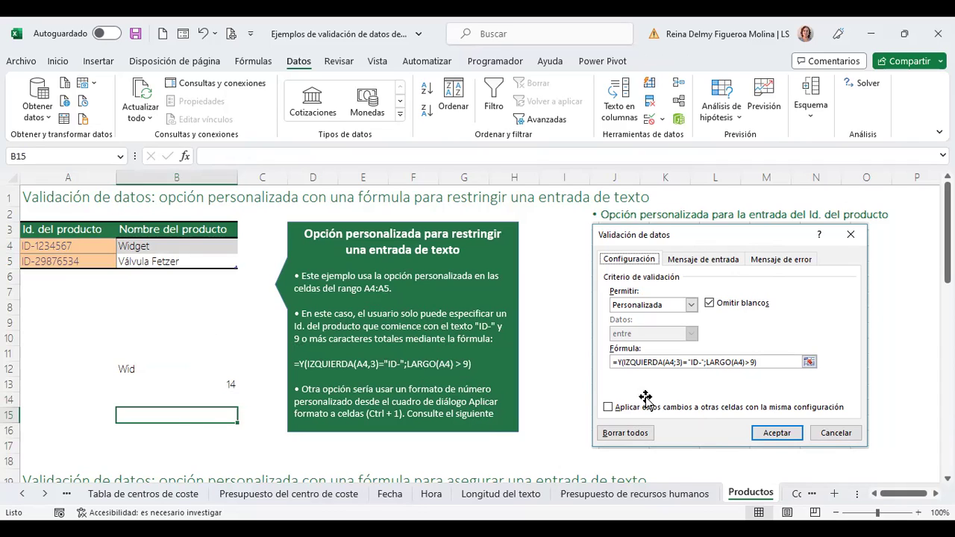
left_click(557, 333)
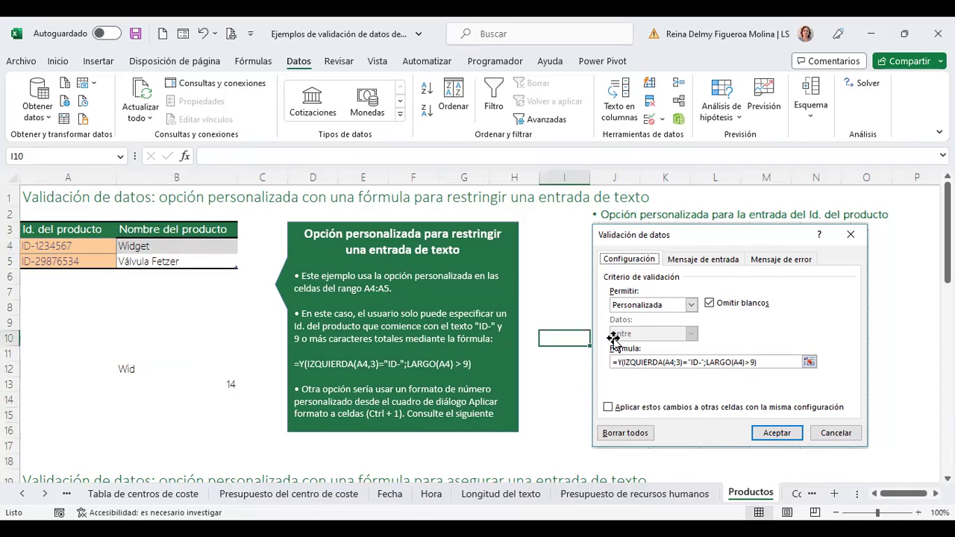